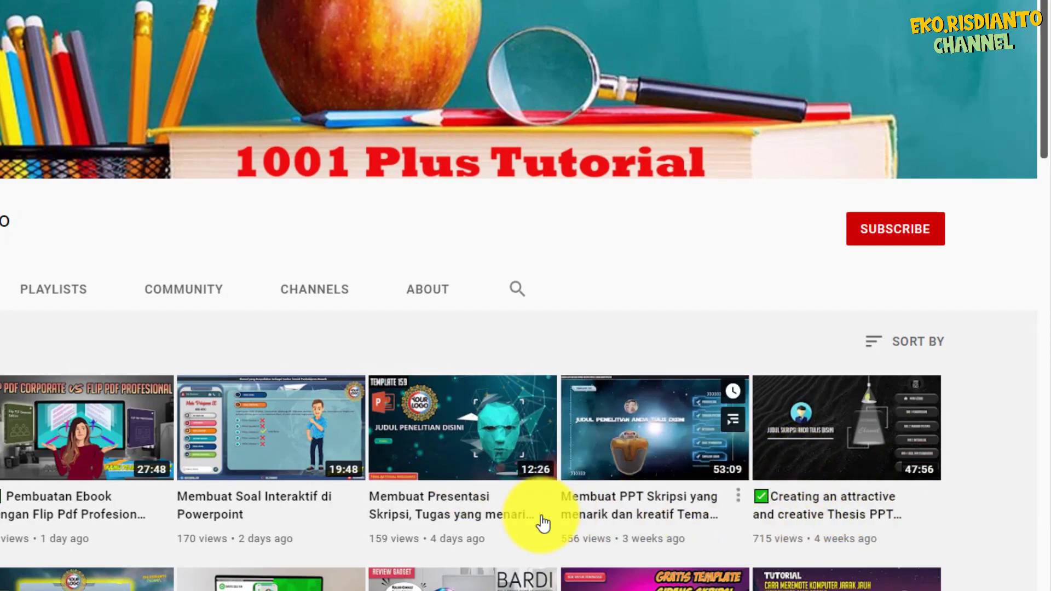
Scroll through the channel's uploaded videos, then switch back to the Template 160 presentation.
{"action": "scroll", "coordinate": [416, 515], "scroll_direction": "down", "scroll_amount": 3}
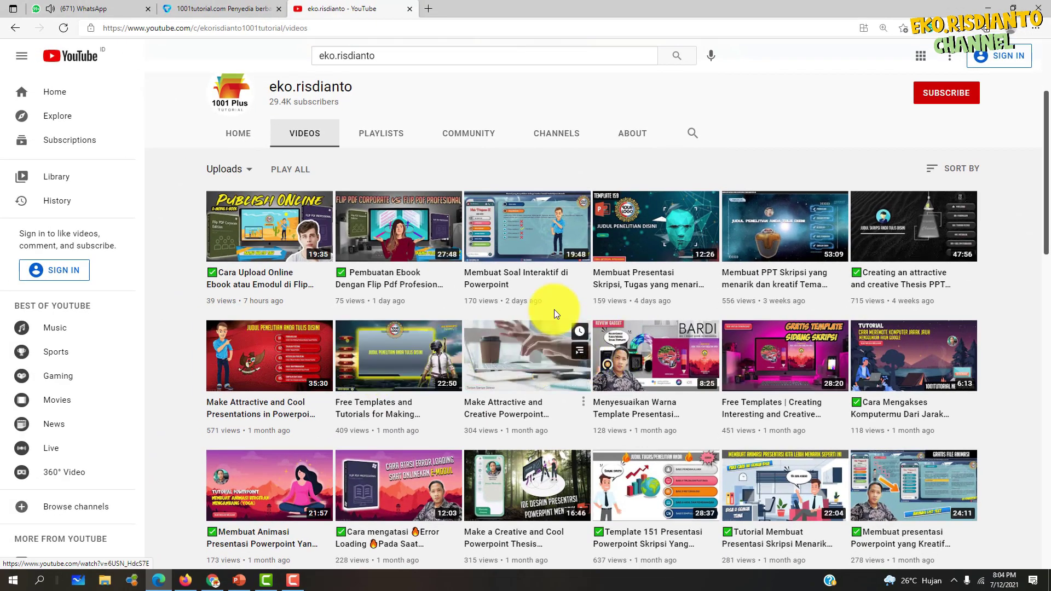
{"action": "scroll", "coordinate": [536, 271], "scroll_direction": "up", "scroll_amount": 2}
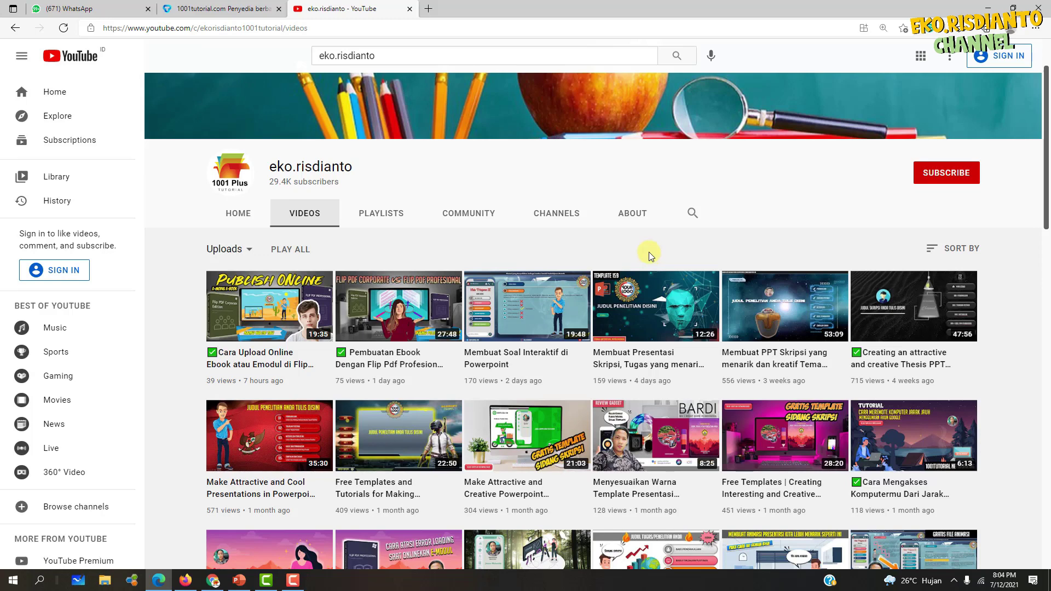
{"action": "left_click", "coordinate": [237, 581]}
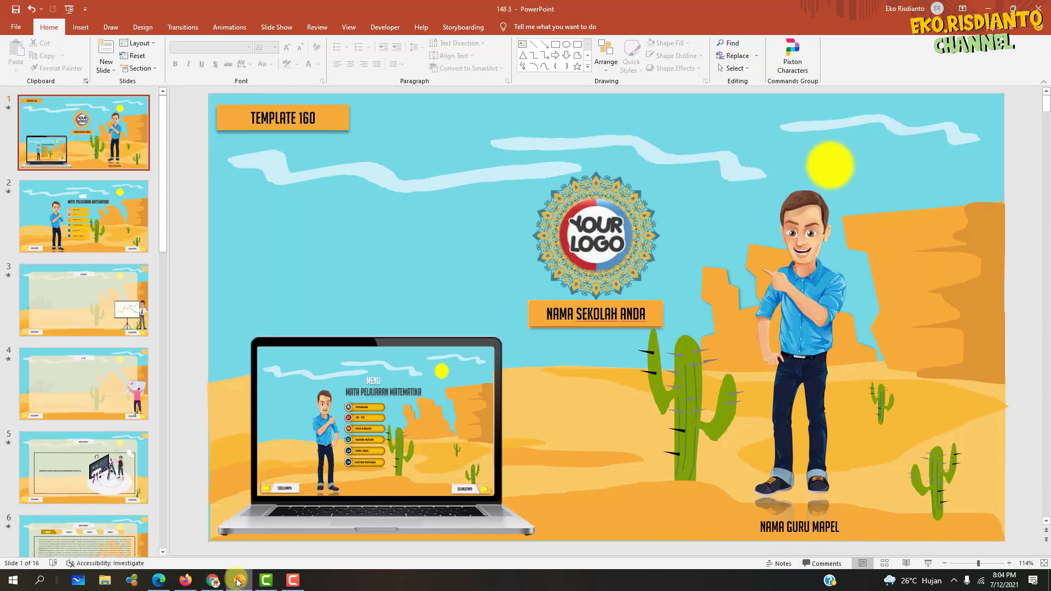
Compare the desert title slide with the MENU slide, then switch to the YouTube channel page.
{"action": "left_click", "coordinate": [92, 145]}
{"action": "left_click", "coordinate": [91, 230]}
{"action": "left_click", "coordinate": [88, 140]}
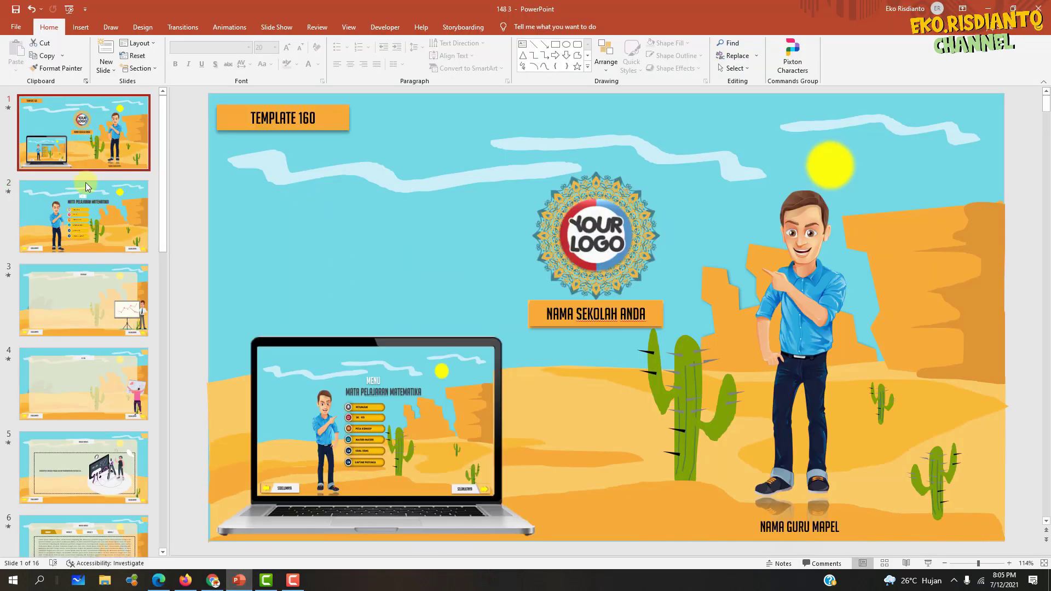
{"action": "left_click", "coordinate": [83, 202]}
{"action": "left_click", "coordinate": [83, 162]}
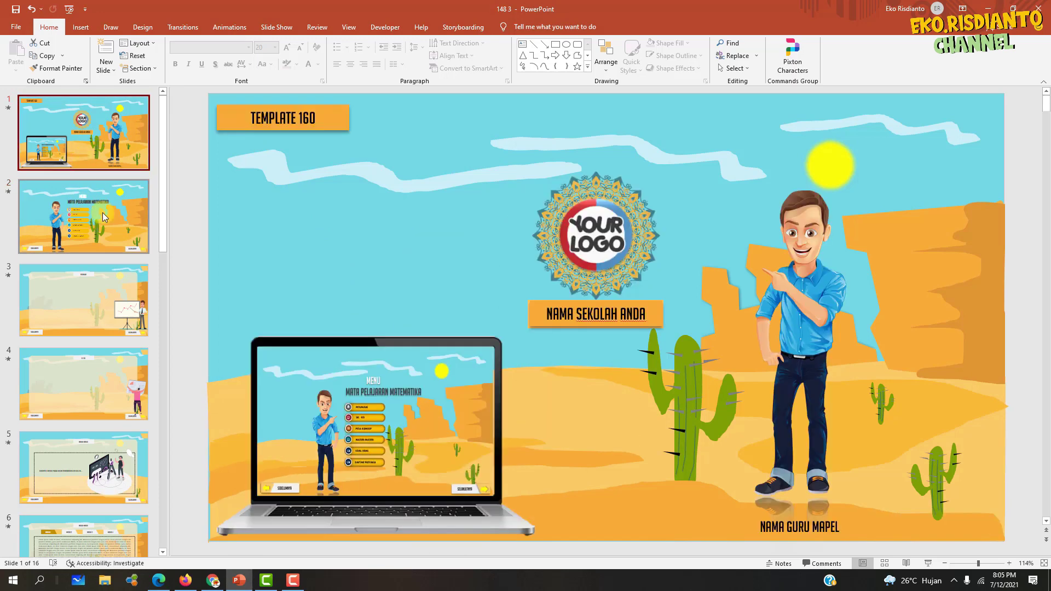
{"action": "left_click", "coordinate": [102, 213]}
{"action": "left_click", "coordinate": [99, 159]}
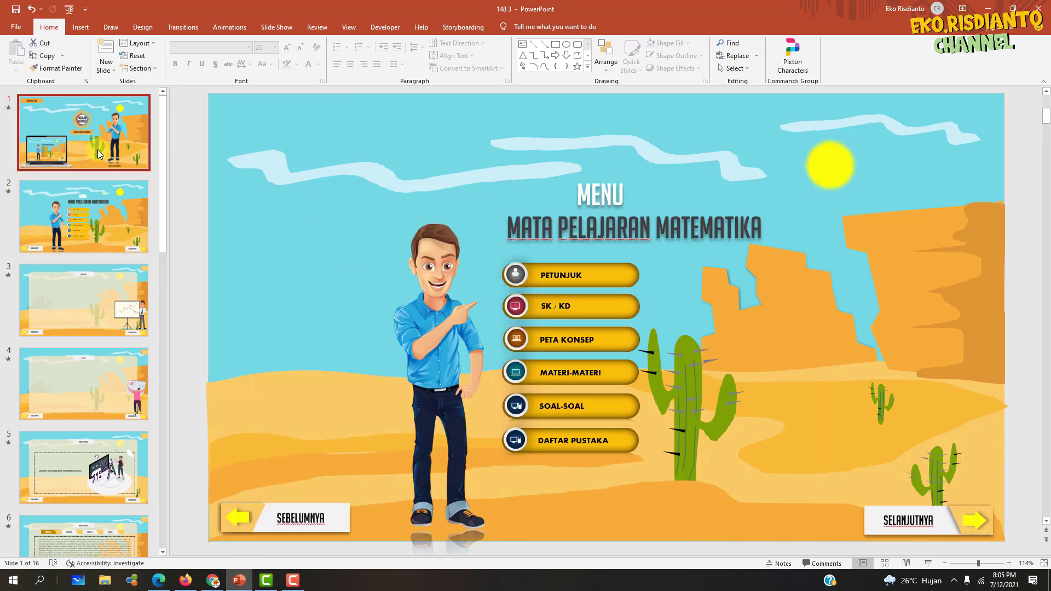
{"action": "left_click", "coordinate": [158, 580]}
Open the desert theme presentation tutorial, skip the ad, and pause it at 0:15.
{"action": "scroll", "coordinate": [569, 323], "scroll_direction": "down", "scroll_amount": 3}
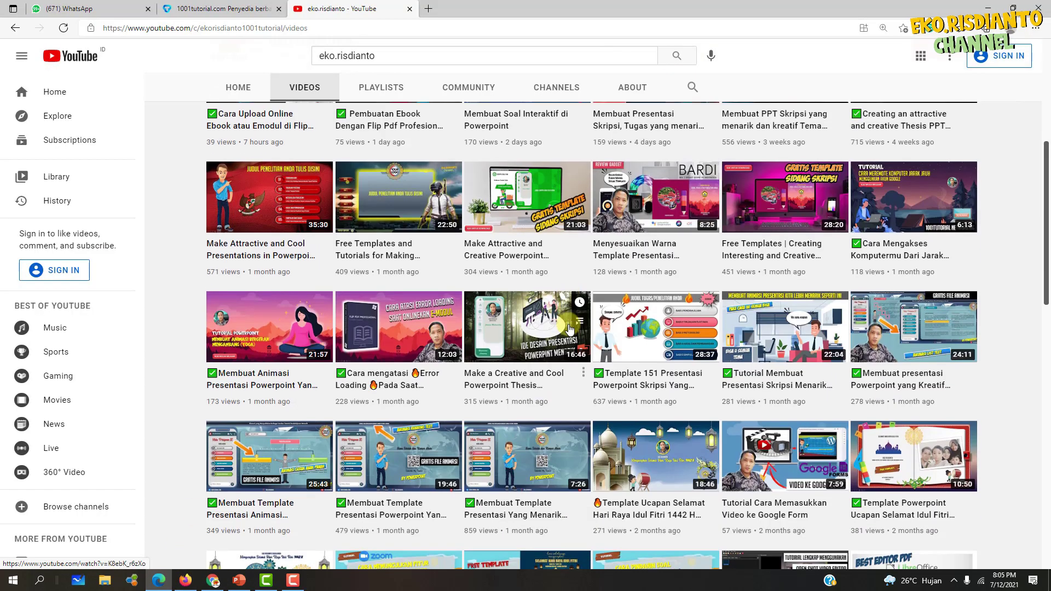
{"action": "scroll", "coordinate": [569, 328], "scroll_direction": "down", "scroll_amount": 4}
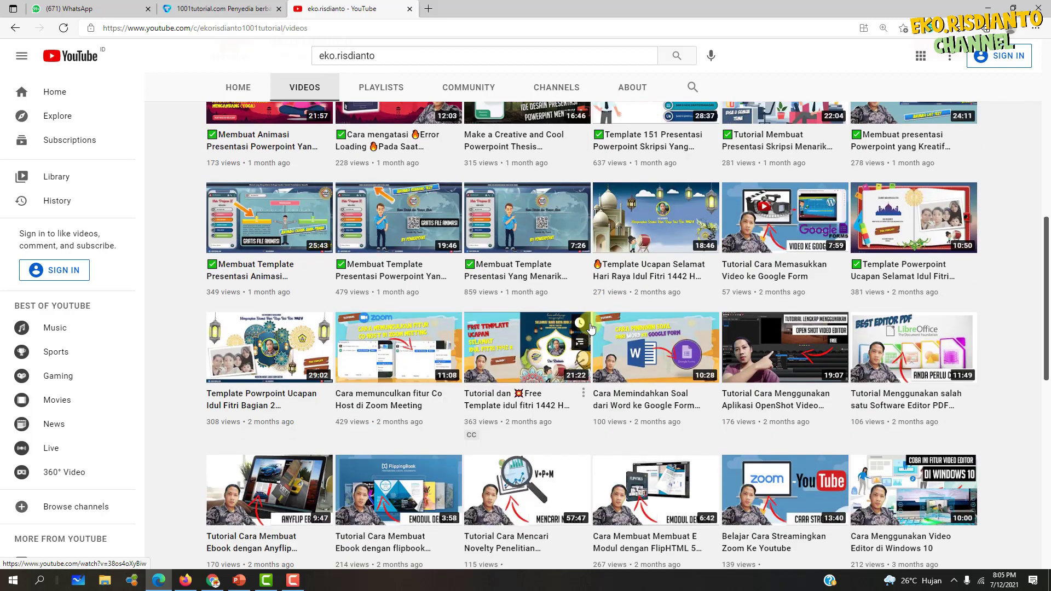
{"action": "scroll", "coordinate": [590, 327], "scroll_direction": "down", "scroll_amount": 5}
{"action": "scroll", "coordinate": [657, 329], "scroll_direction": "down", "scroll_amount": 3}
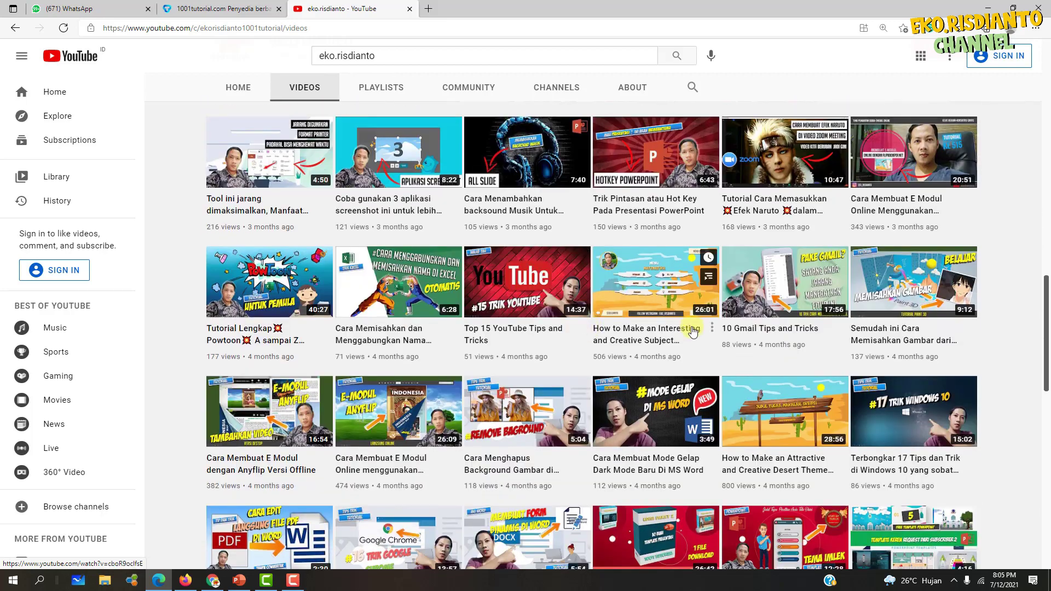
{"action": "mouse_move", "coordinate": [784, 410]}
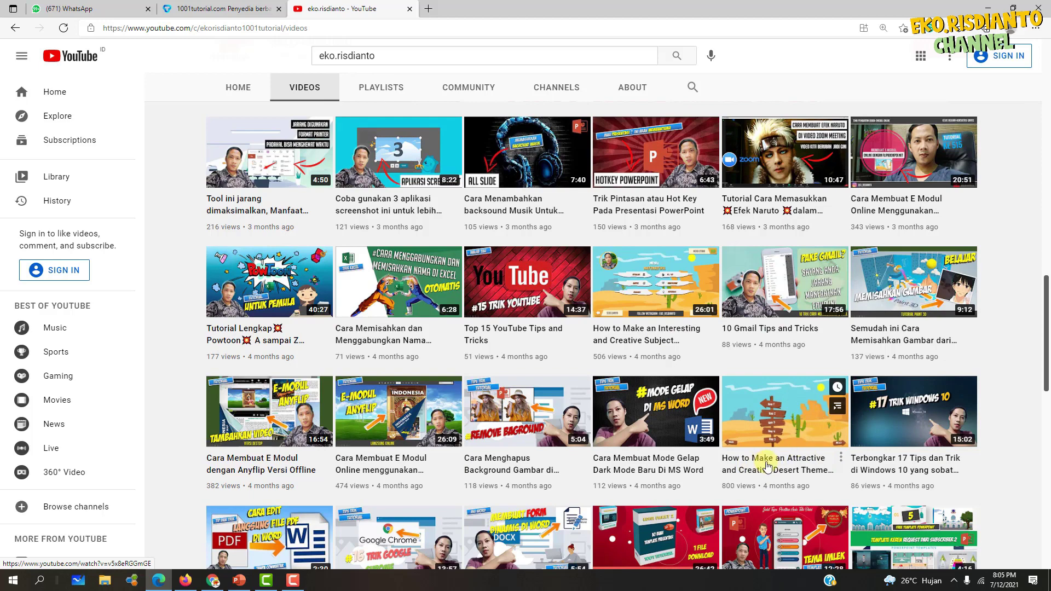
{"action": "left_click", "coordinate": [766, 464]}
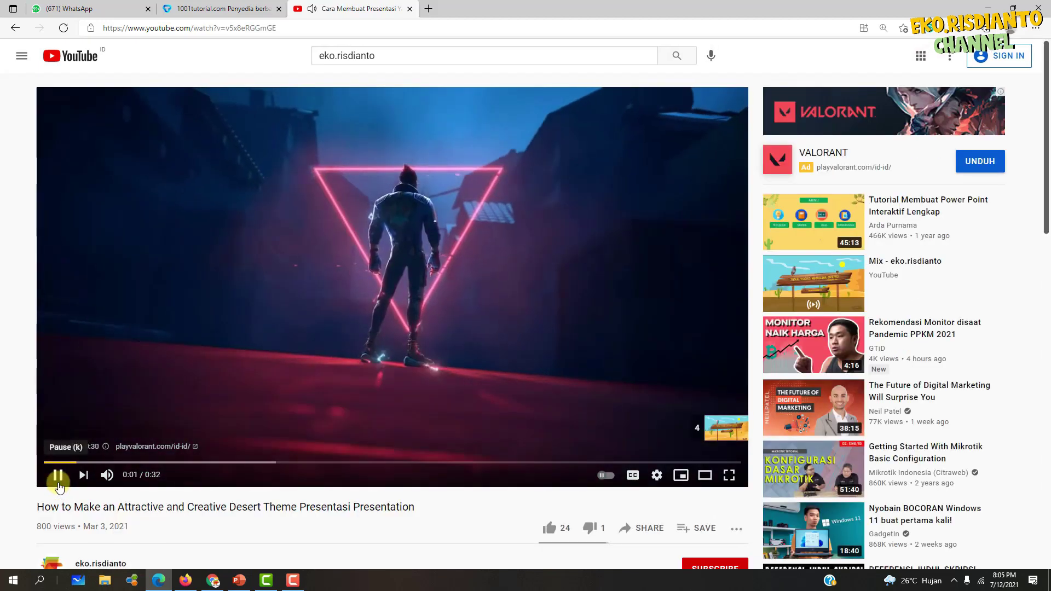
{"action": "left_click", "coordinate": [58, 476]}
{"action": "left_click", "coordinate": [59, 480]}
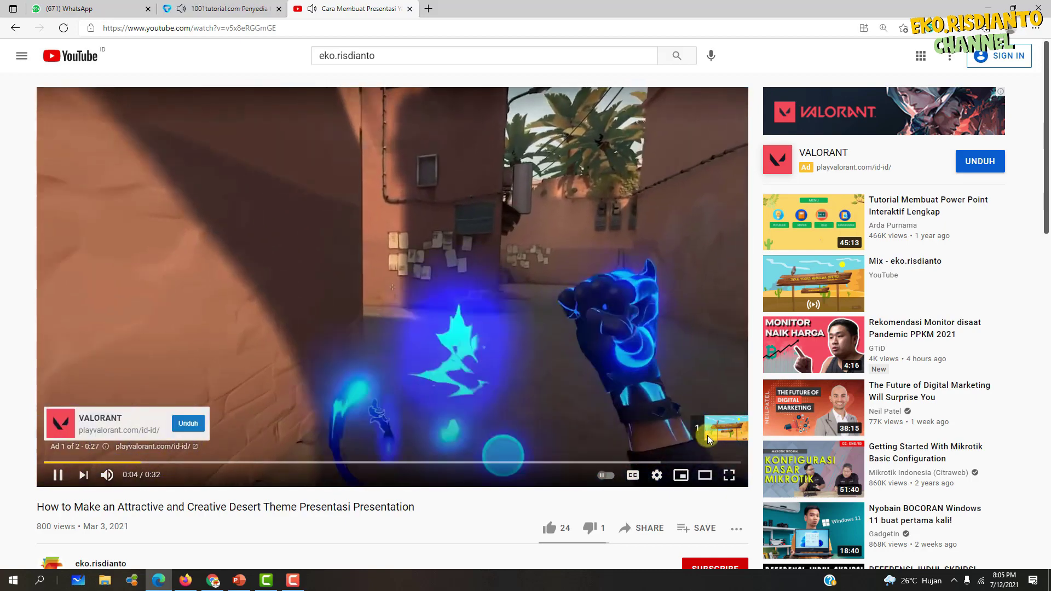
{"action": "left_click", "coordinate": [708, 429]}
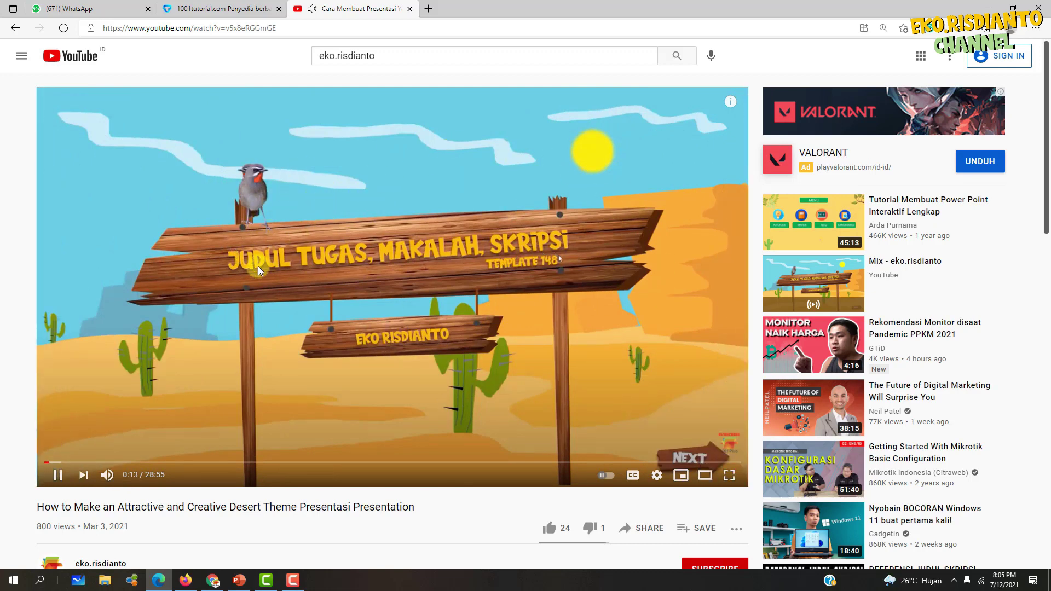
{"action": "left_click", "coordinate": [57, 475]}
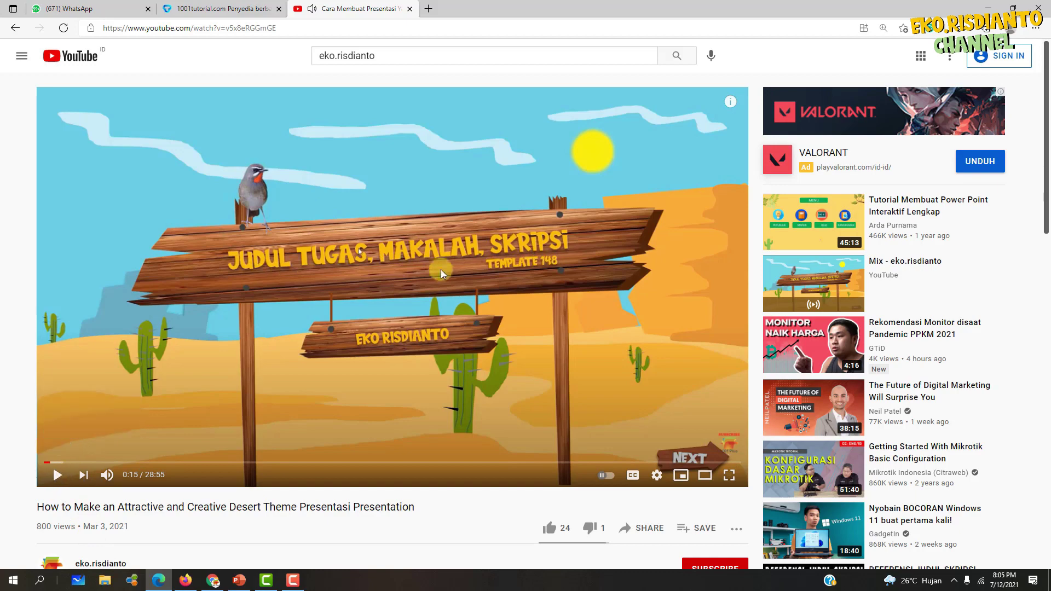
Read the tutorial's full description, then go back to the channel's video list.
{"action": "scroll", "coordinate": [511, 315], "scroll_direction": "down", "scroll_amount": 3}
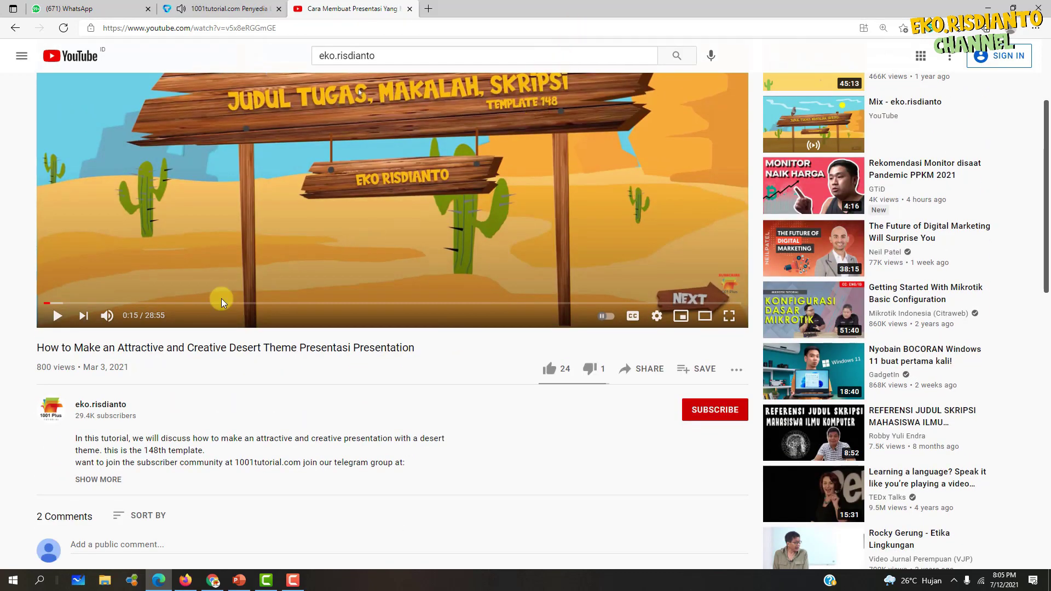
{"action": "scroll", "coordinate": [221, 300], "scroll_direction": "down", "scroll_amount": 3}
{"action": "left_click", "coordinate": [115, 322]}
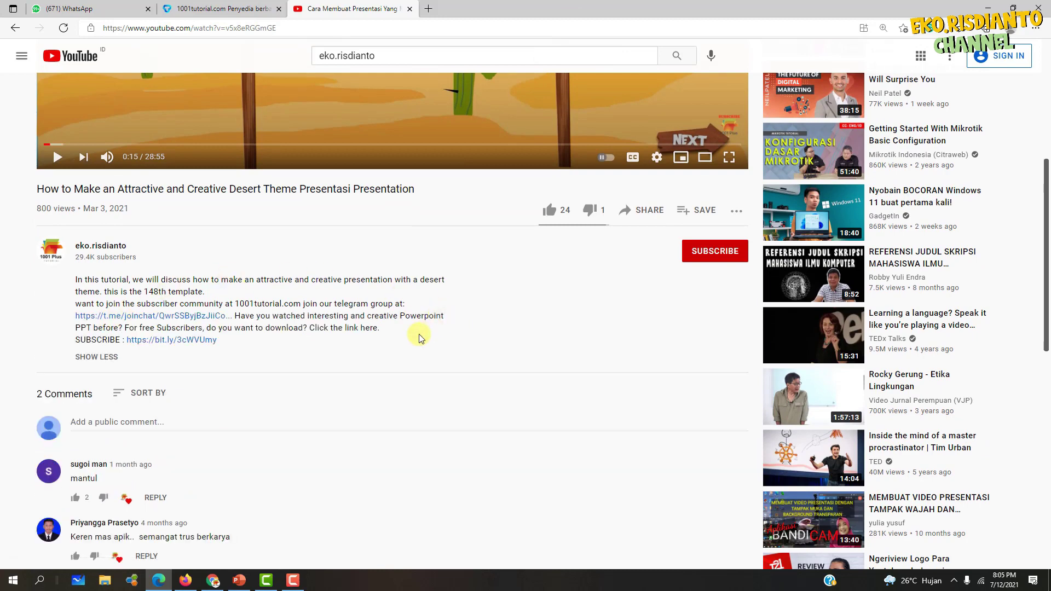
{"action": "scroll", "coordinate": [548, 238], "scroll_direction": "up", "scroll_amount": 1}
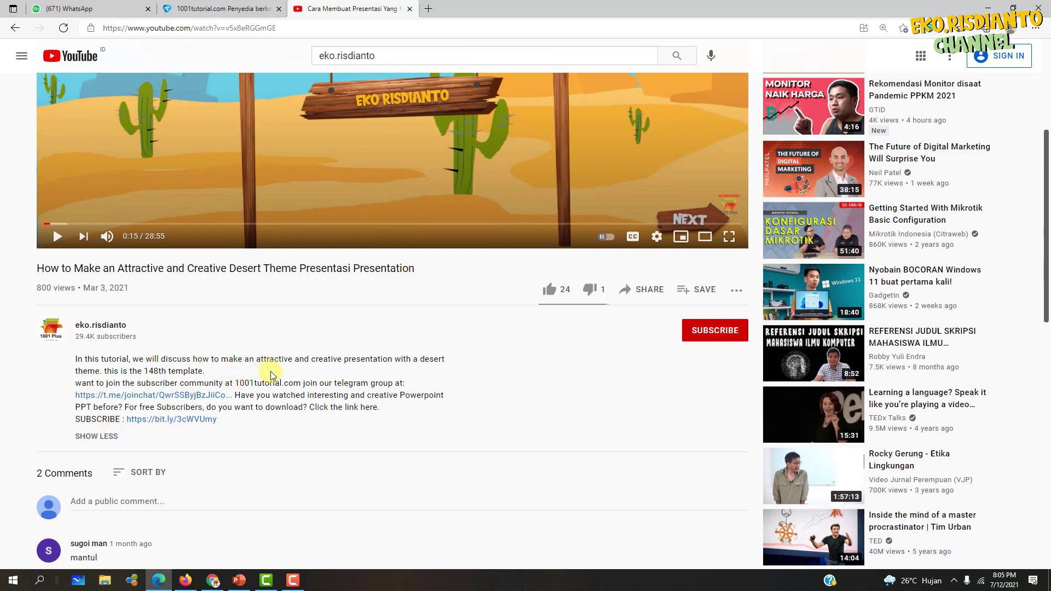
{"action": "left_click", "coordinate": [15, 28]}
Open the subject presentation template tutorial, pause it on the Matematika menu, and switch to PowerPoint.
{"action": "scroll", "coordinate": [720, 371], "scroll_direction": "down", "scroll_amount": 3}
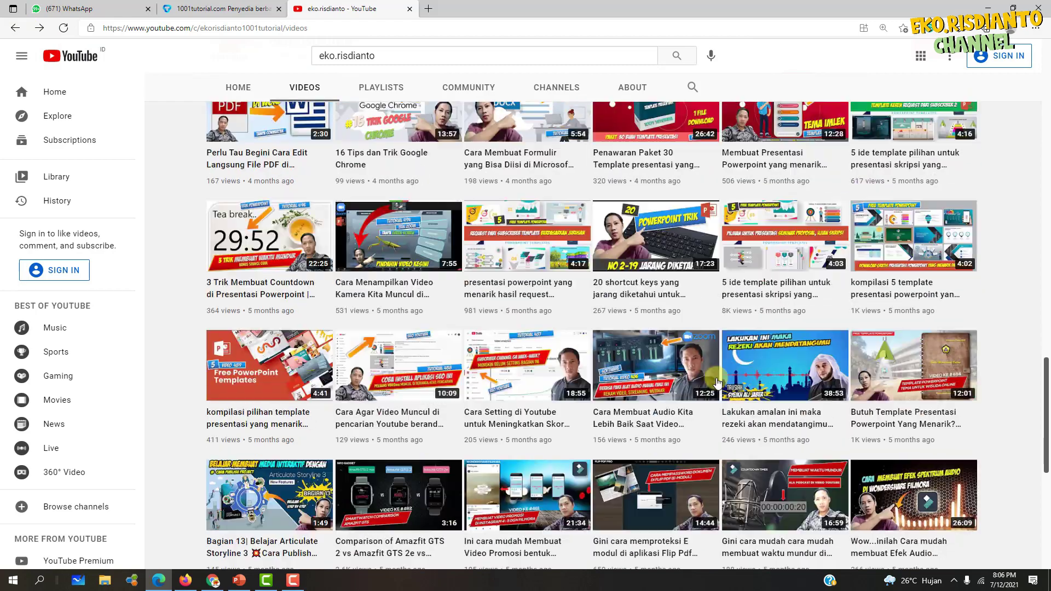
{"action": "scroll", "coordinate": [815, 341], "scroll_direction": "up", "scroll_amount": 1}
{"action": "scroll", "coordinate": [815, 341], "scroll_direction": "up", "scroll_amount": 2}
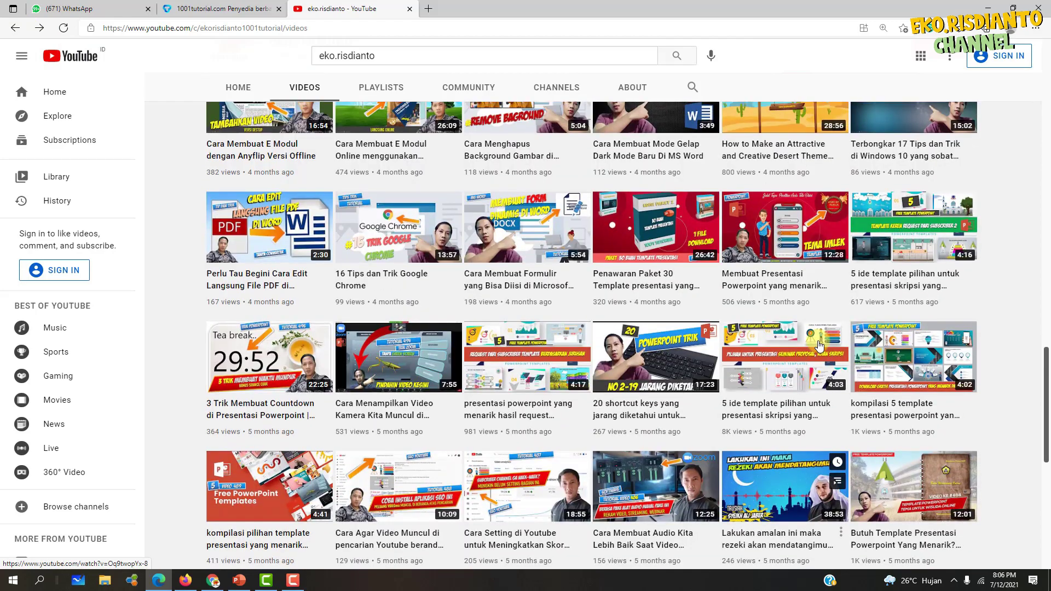
{"action": "scroll", "coordinate": [816, 341], "scroll_direction": "up", "scroll_amount": 2}
{"action": "scroll", "coordinate": [815, 340], "scroll_direction": "up", "scroll_amount": 1}
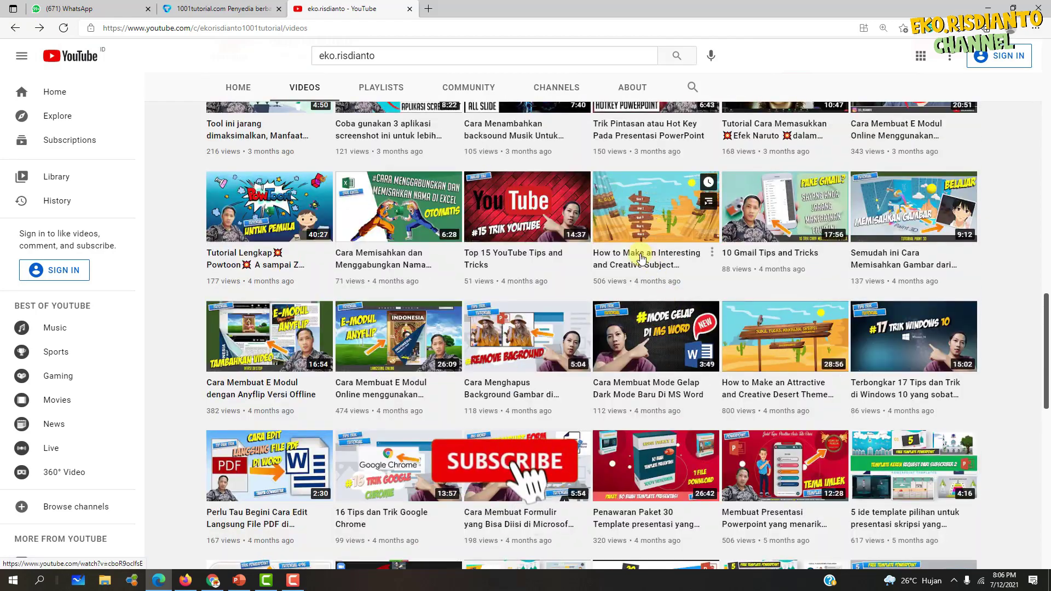
{"action": "left_click", "coordinate": [642, 256]}
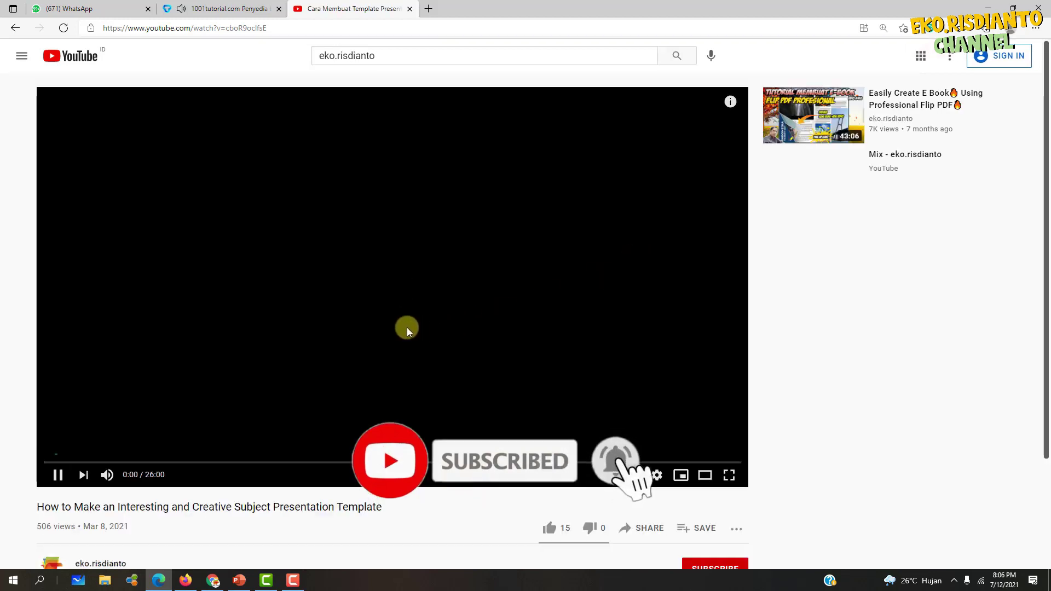
{"action": "left_click", "coordinate": [59, 474]}
{"action": "scroll", "coordinate": [261, 352], "scroll_direction": "down", "scroll_amount": 2}
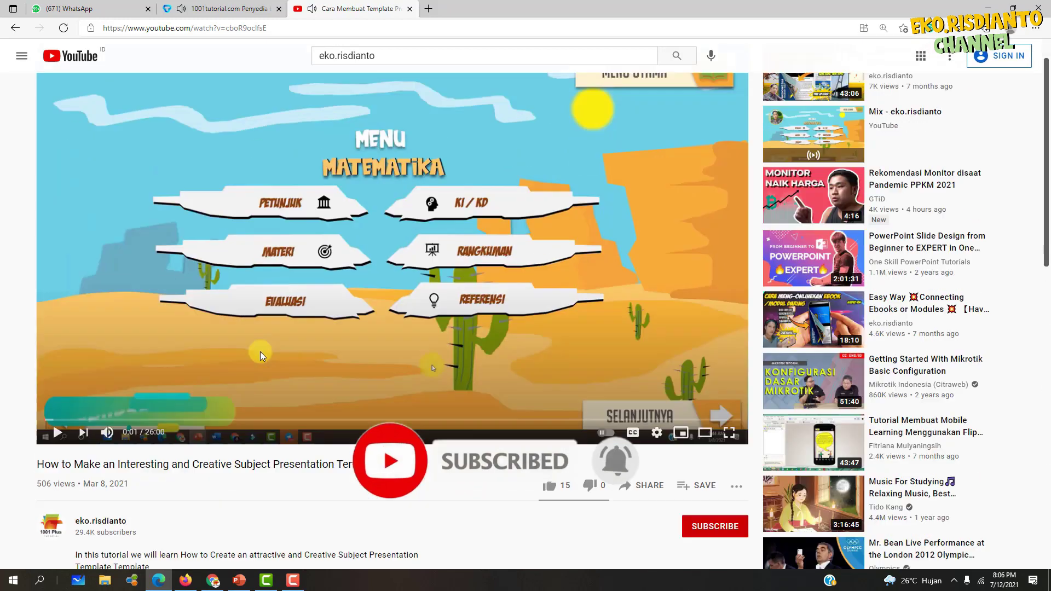
{"action": "scroll", "coordinate": [426, 281], "scroll_direction": "down", "scroll_amount": 1}
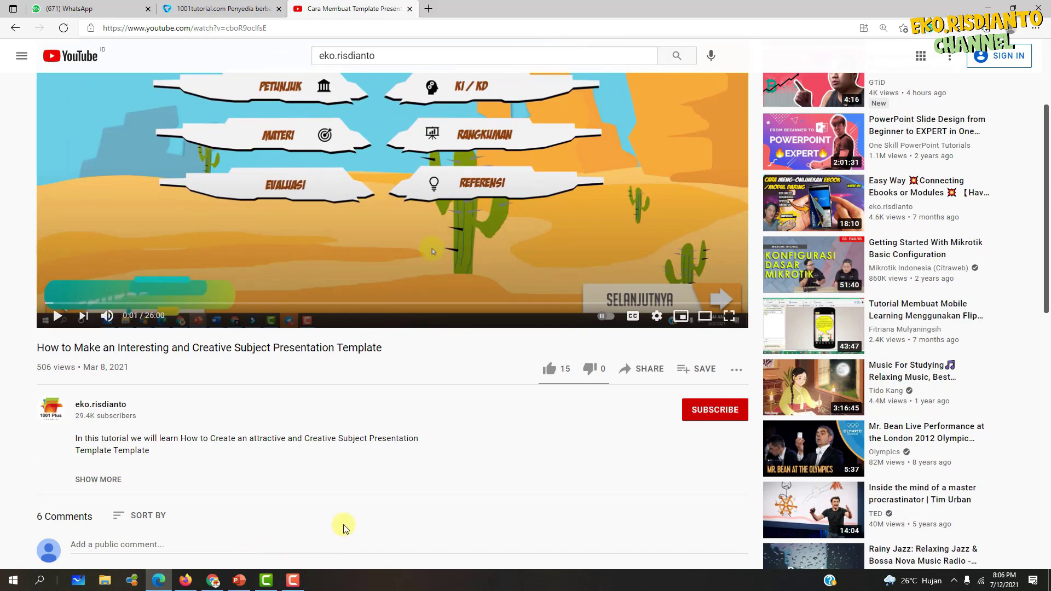
{"action": "left_click", "coordinate": [238, 581]}
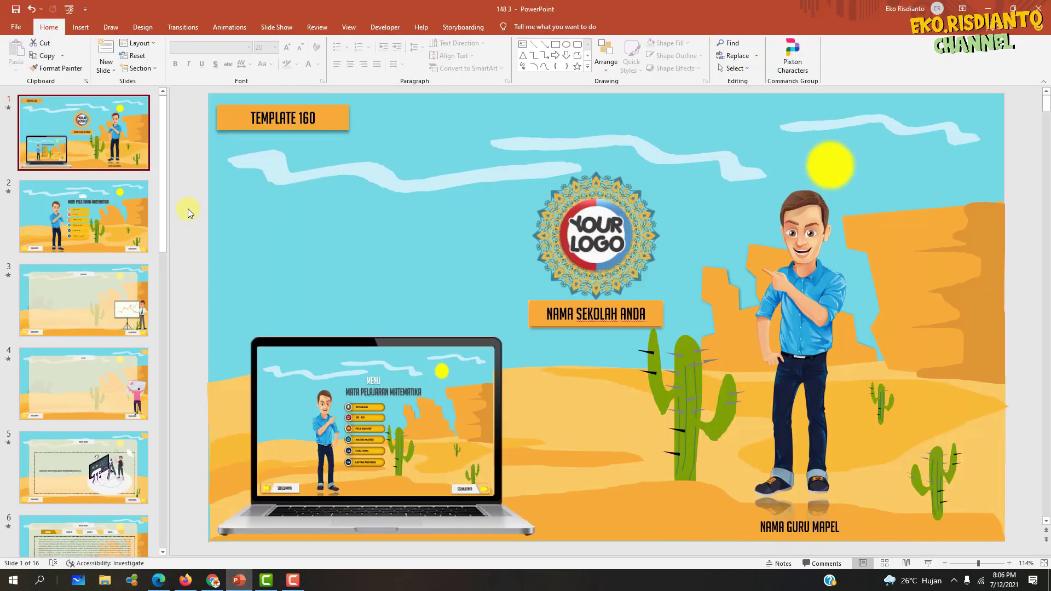
{"action": "mouse_move", "coordinate": [162, 223]}
{"action": "left_mouse_down"}
{"action": "mouse_move", "coordinate": [170, 460]}
{"action": "mouse_move", "coordinate": [170, 199]}
{"action": "left_mouse_up"}
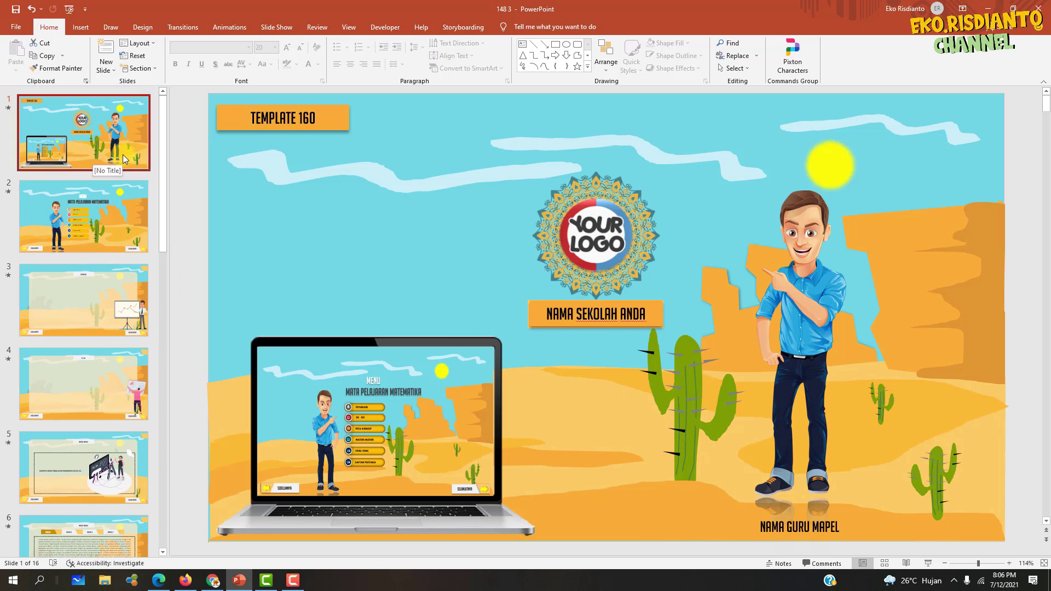
{"action": "left_click", "coordinate": [113, 194]}
{"action": "left_click", "coordinate": [109, 154]}
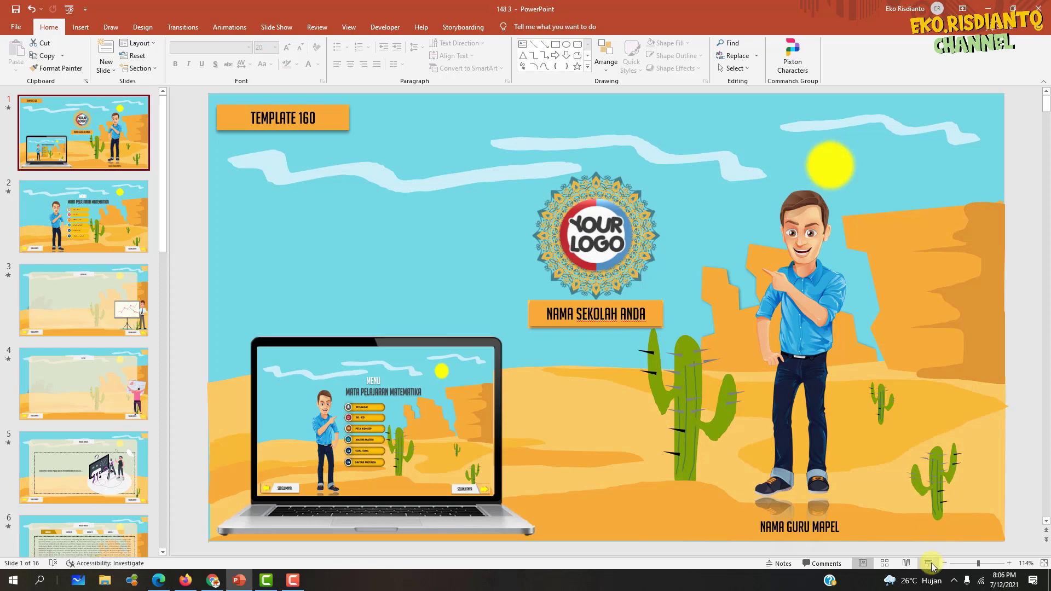
Run the slide show from the start with F5 and zoom through the laptop into the MATEMATIKA menu.
{"action": "key", "text": "F5"}
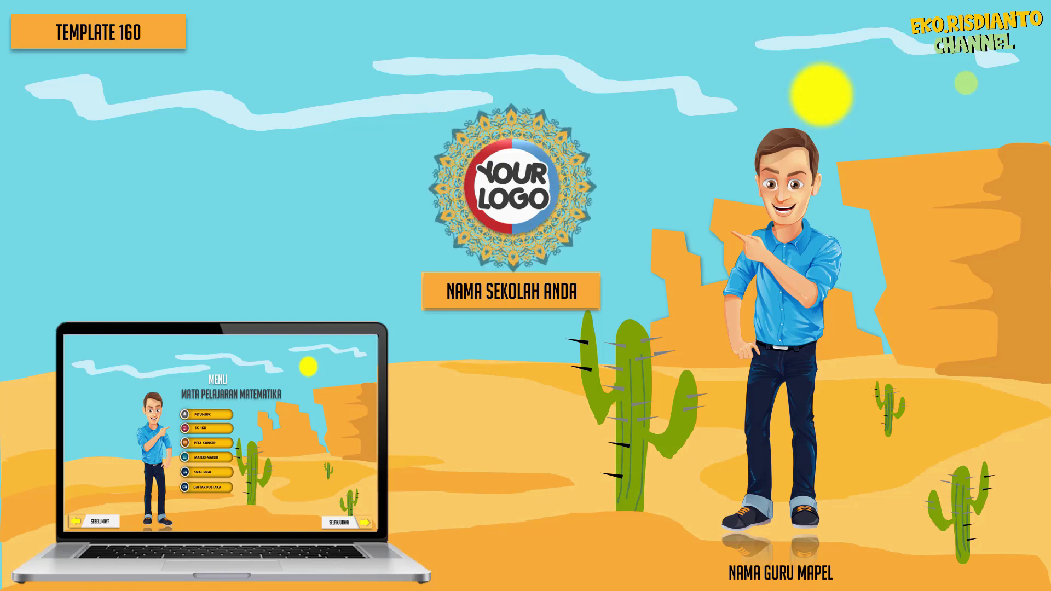
{"action": "left_click", "coordinate": [229, 428]}
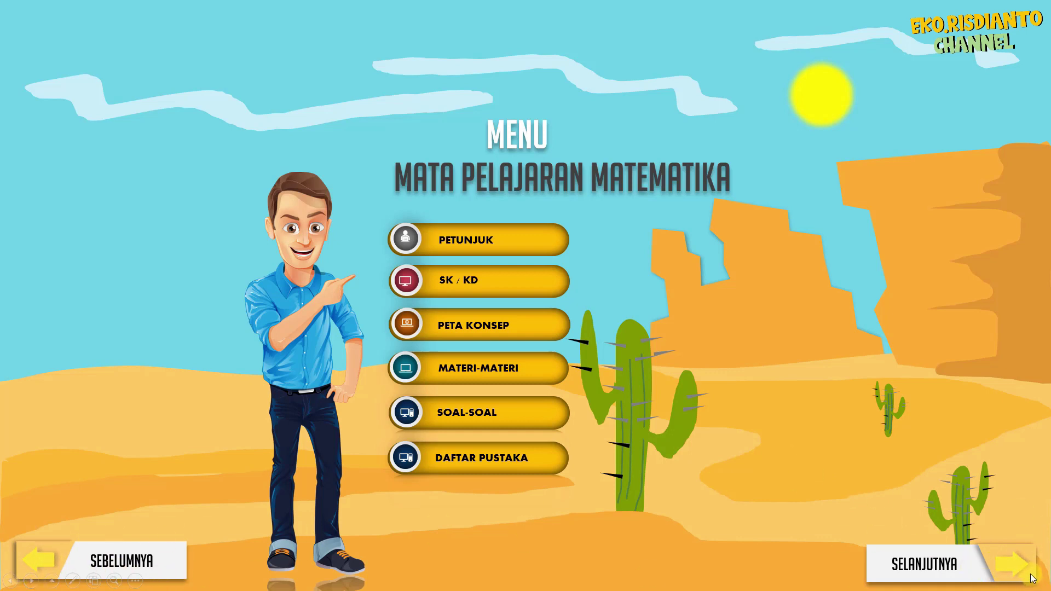
Return to the title slide, zoom into the menu again, and open the PETUNJUK slide.
{"action": "left_click", "coordinate": [33, 563]}
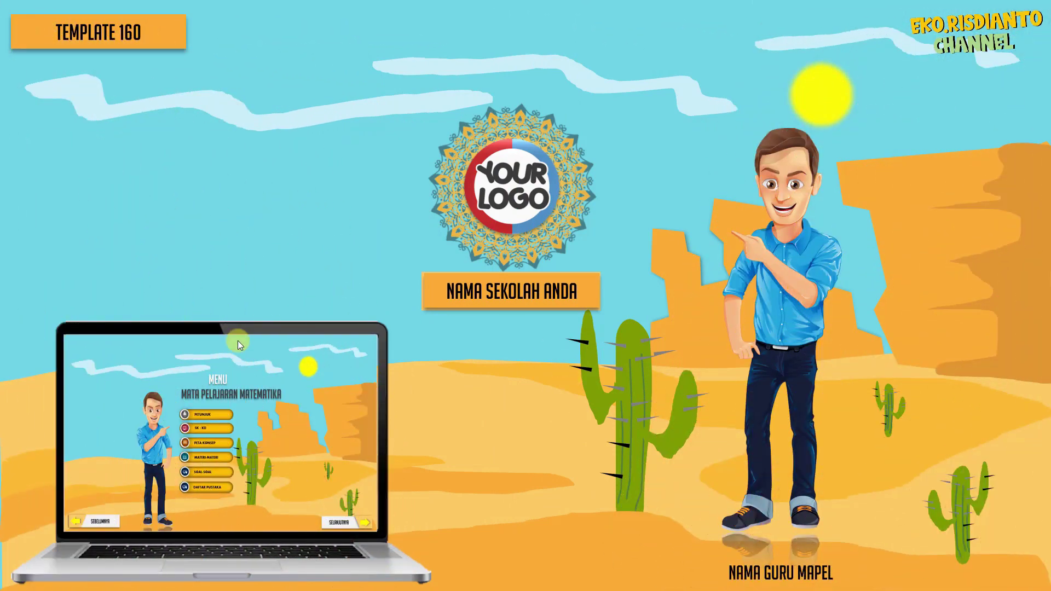
{"action": "left_click", "coordinate": [270, 418]}
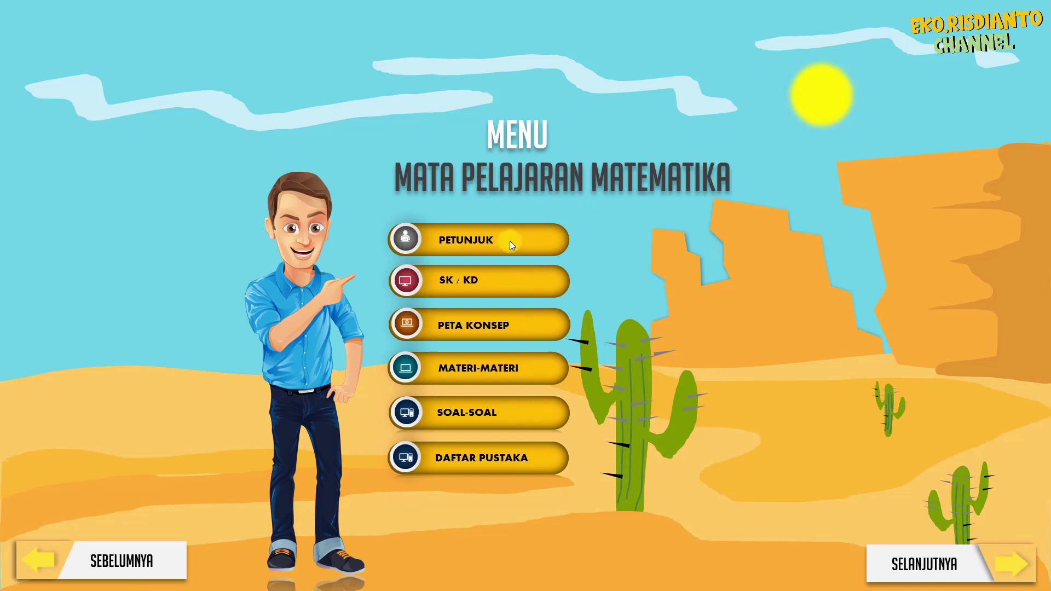
{"action": "left_click", "coordinate": [548, 244]}
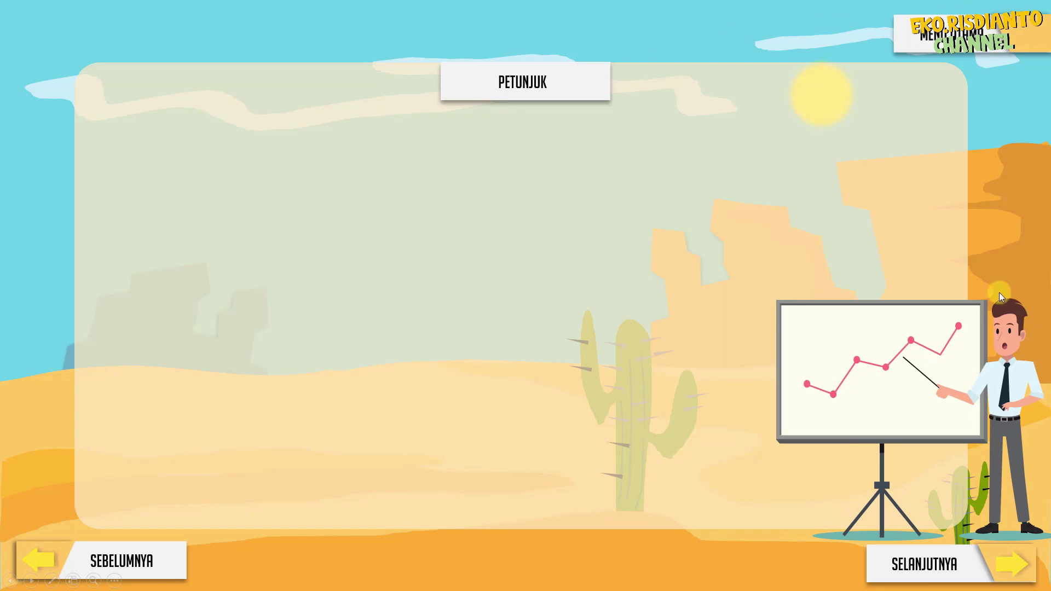
Navigate from PETUNJUK back to MENU, through KI/KD, and jump from the menu to KI/KD.
{"action": "left_click", "coordinate": [948, 55]}
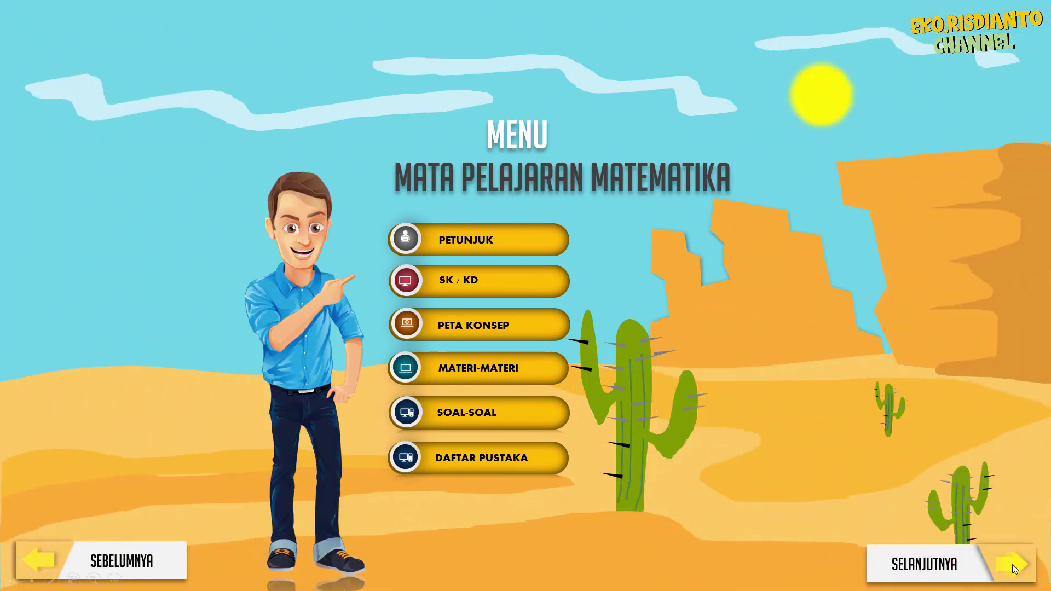
{"action": "left_click", "coordinate": [1016, 565]}
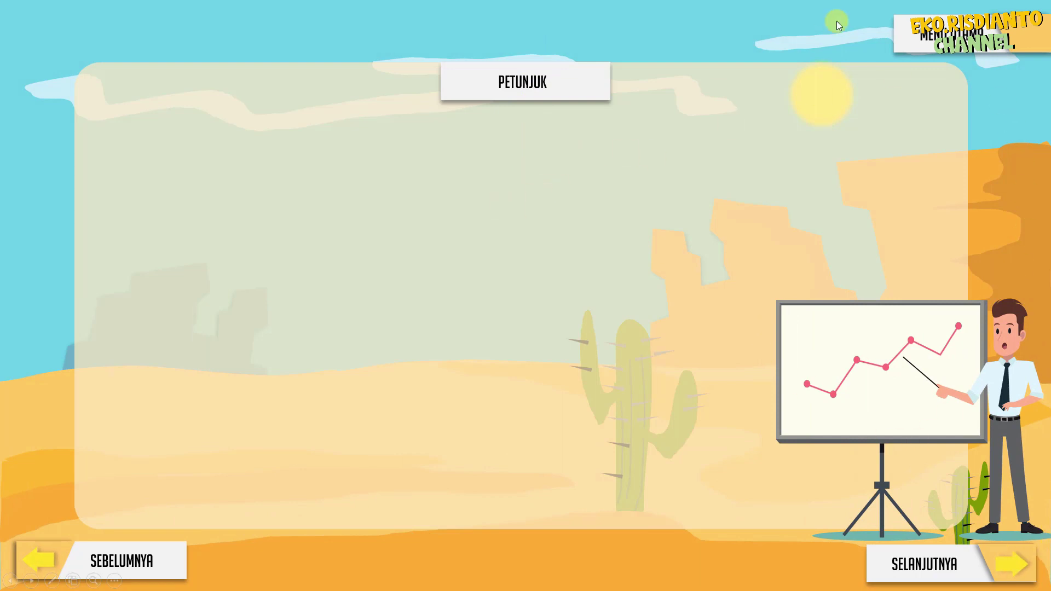
{"action": "left_click", "coordinate": [920, 47]}
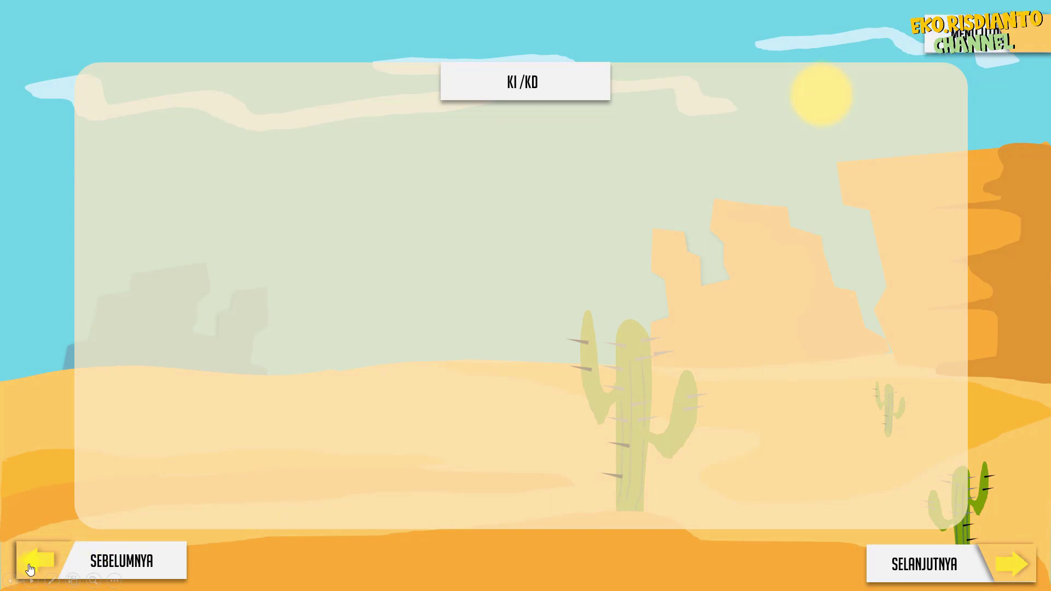
{"action": "left_click", "coordinate": [973, 54]}
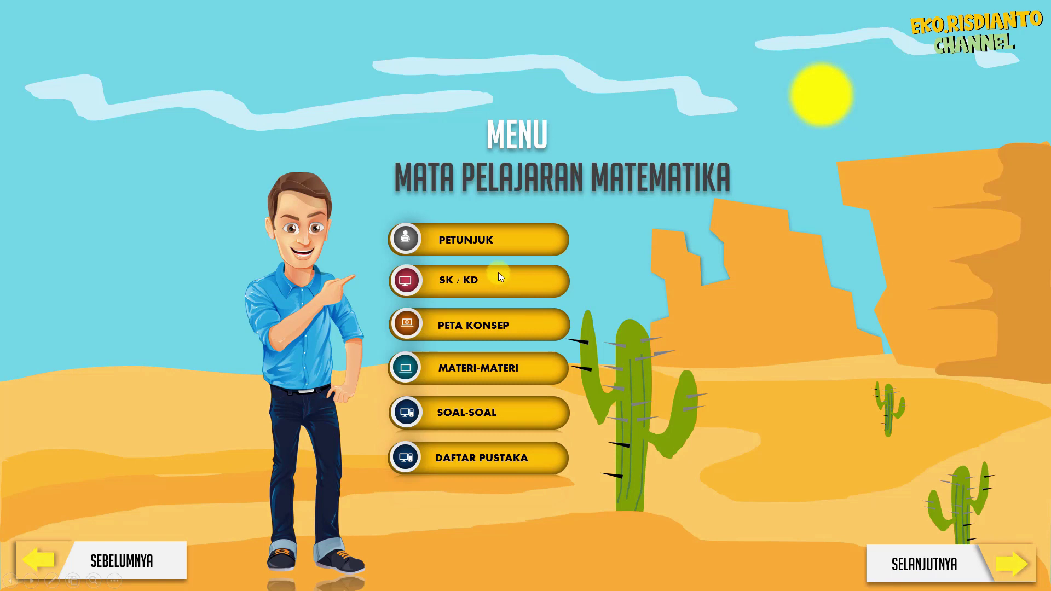
{"action": "left_click", "coordinate": [515, 293]}
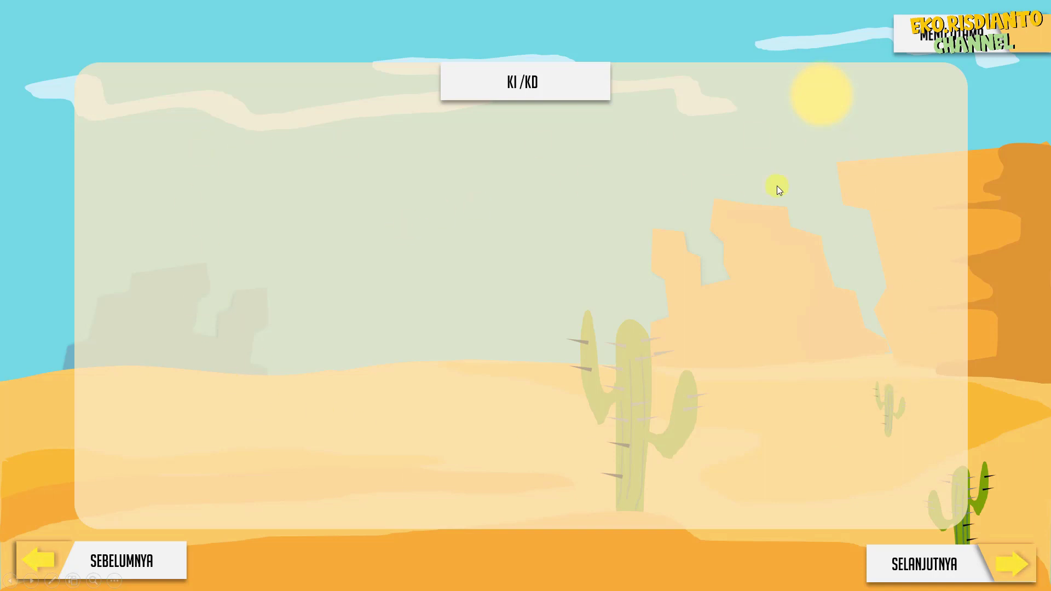
Advance through MATERI-MATERI, the MATERI 2, 3 and 4 pages, and Soal Soal to the first question.
{"action": "left_click", "coordinate": [1020, 567]}
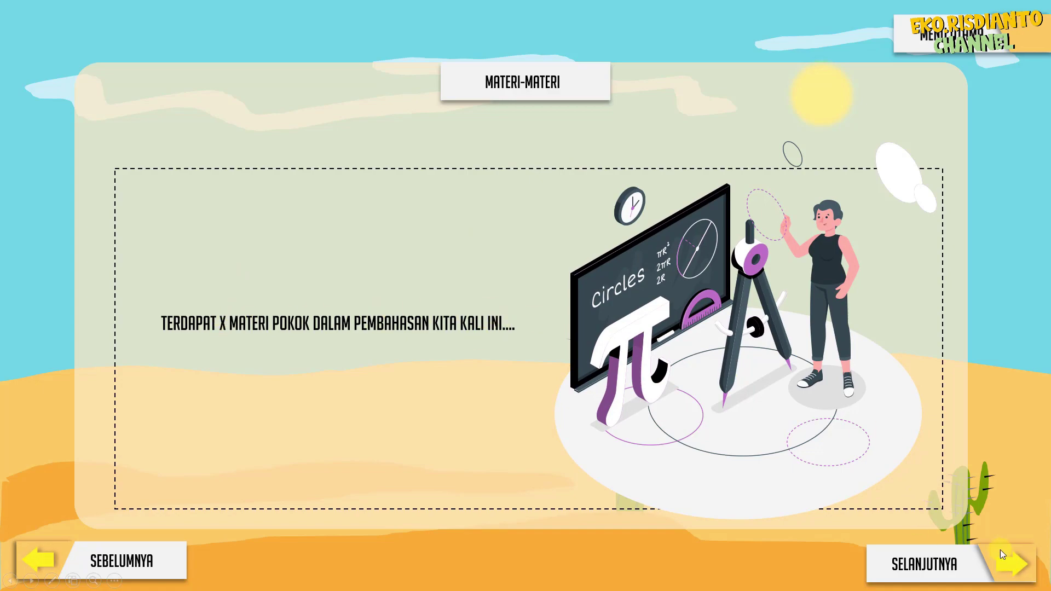
{"action": "left_click", "coordinate": [608, 348]}
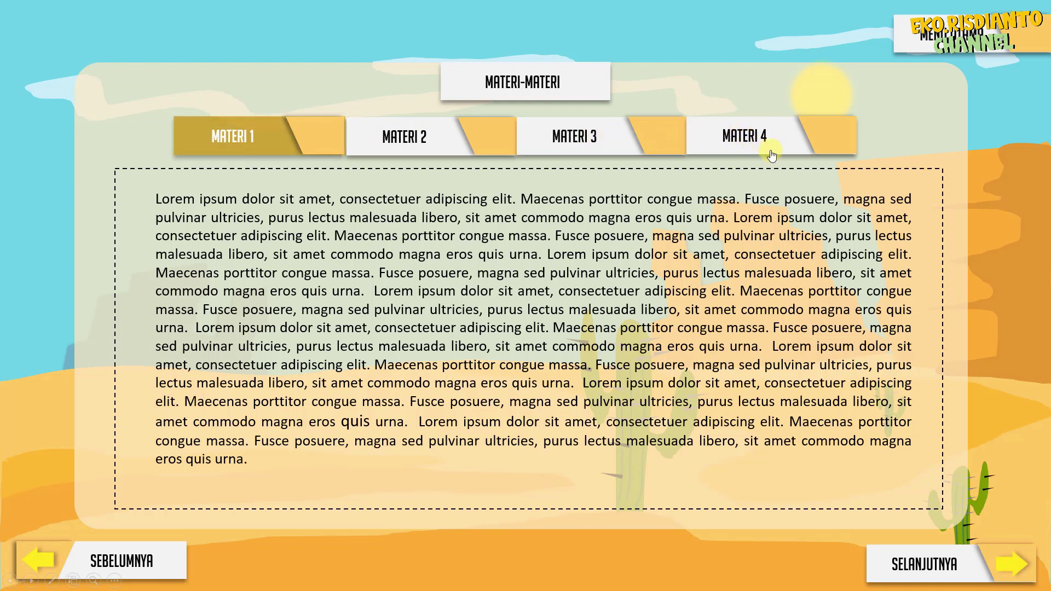
{"action": "left_click", "coordinate": [413, 156]}
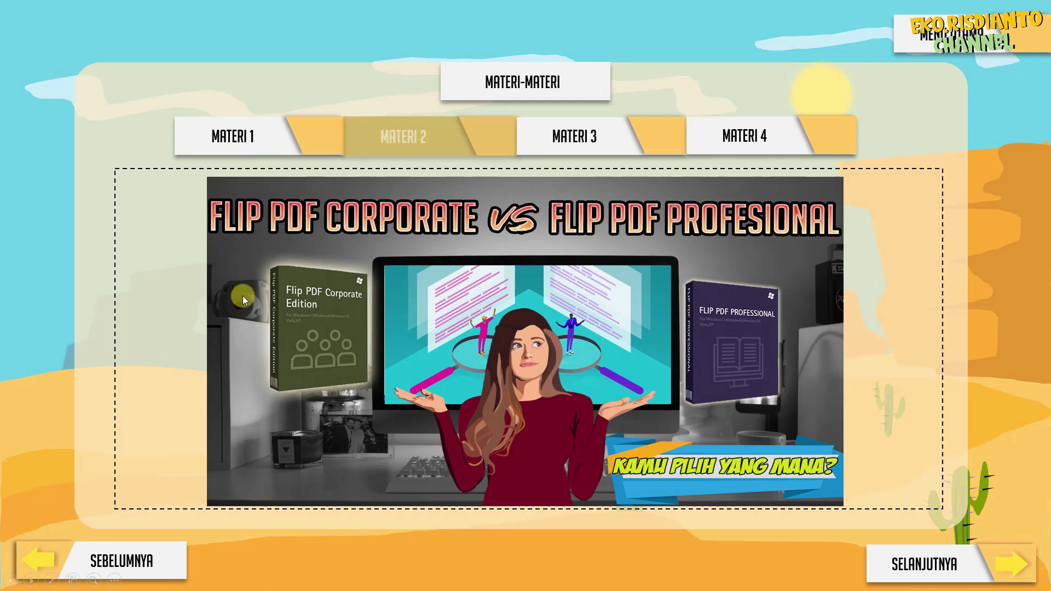
{"action": "left_click", "coordinate": [1012, 569]}
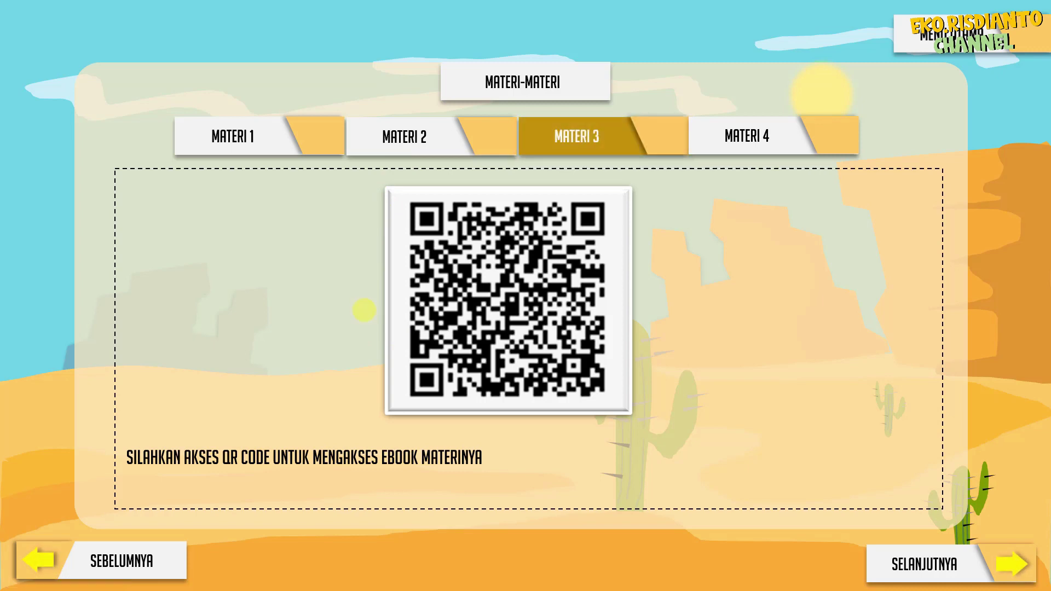
{"action": "left_click", "coordinate": [1011, 569]}
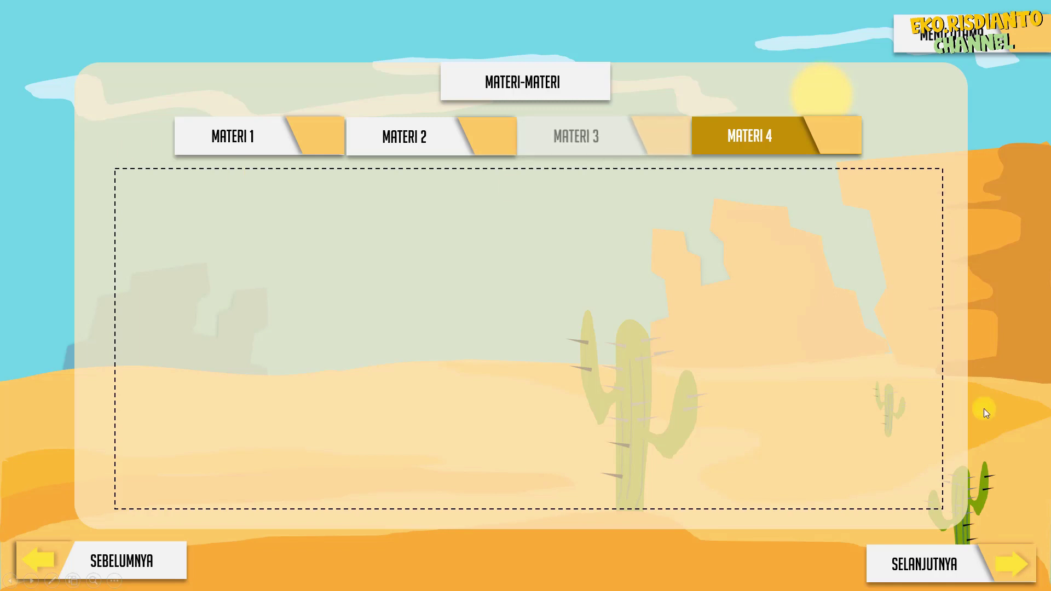
{"action": "left_click", "coordinate": [1016, 569]}
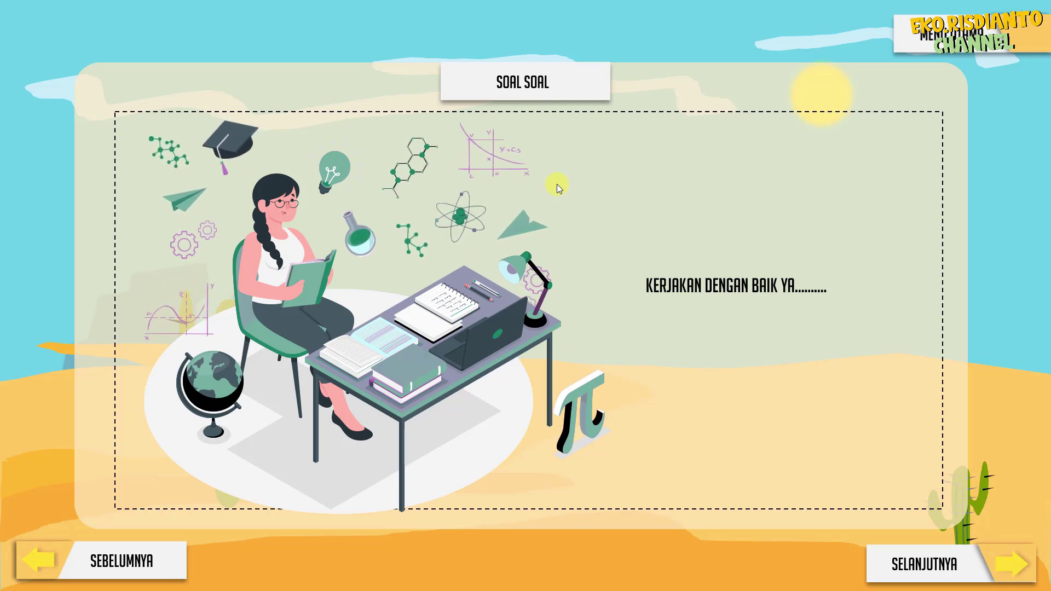
{"action": "left_click", "coordinate": [1010, 562]}
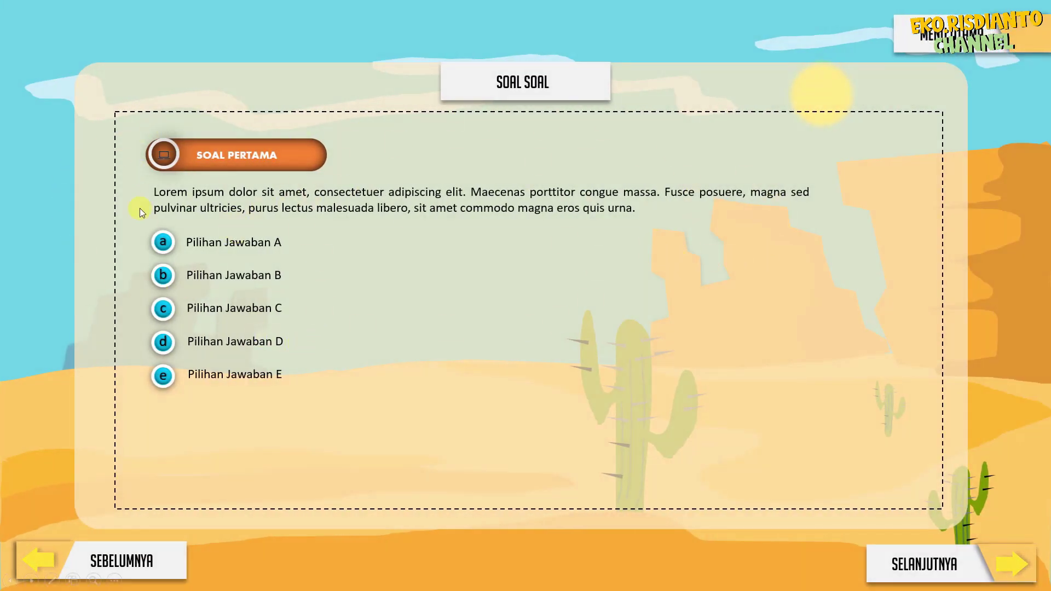
End the show, open the channel's videos page, then resume the slide show on SOAL PERTAMA.
{"action": "key", "text": "Escape"}
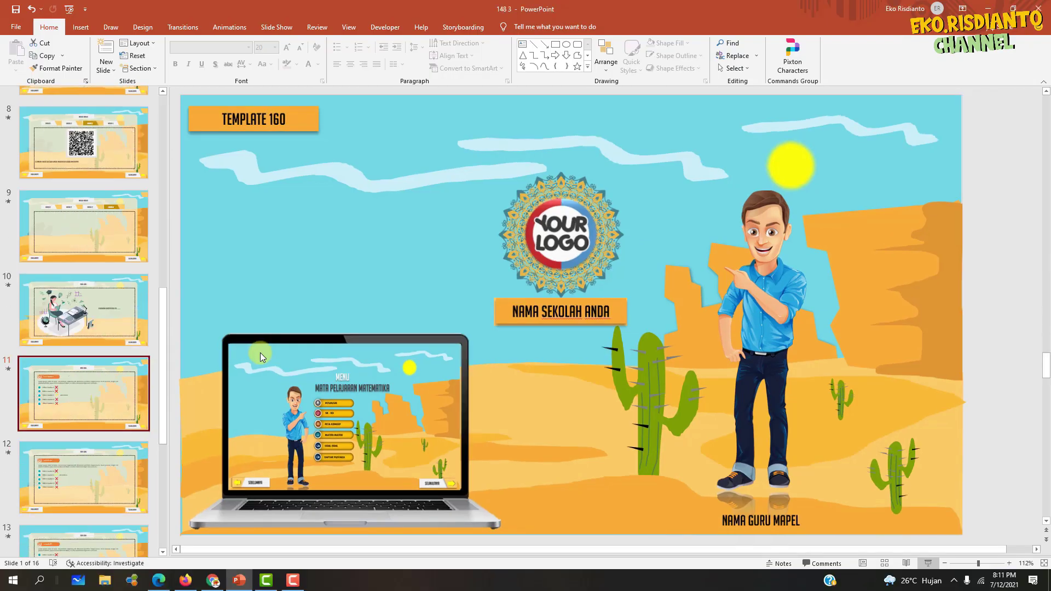
{"action": "left_click", "coordinate": [159, 579]}
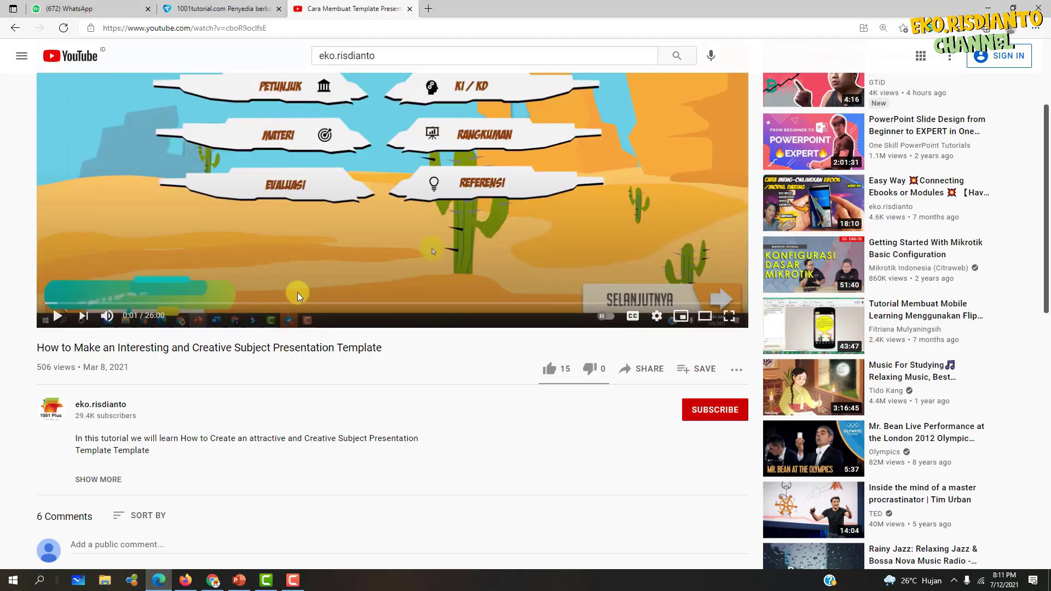
{"action": "left_click", "coordinate": [15, 28]}
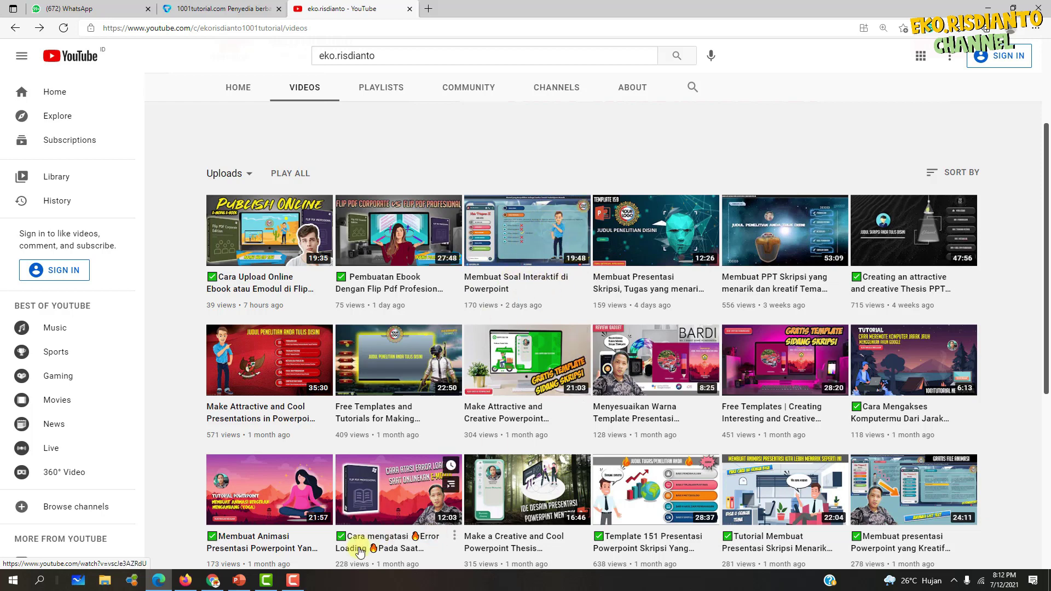
{"action": "left_click", "coordinate": [239, 580]}
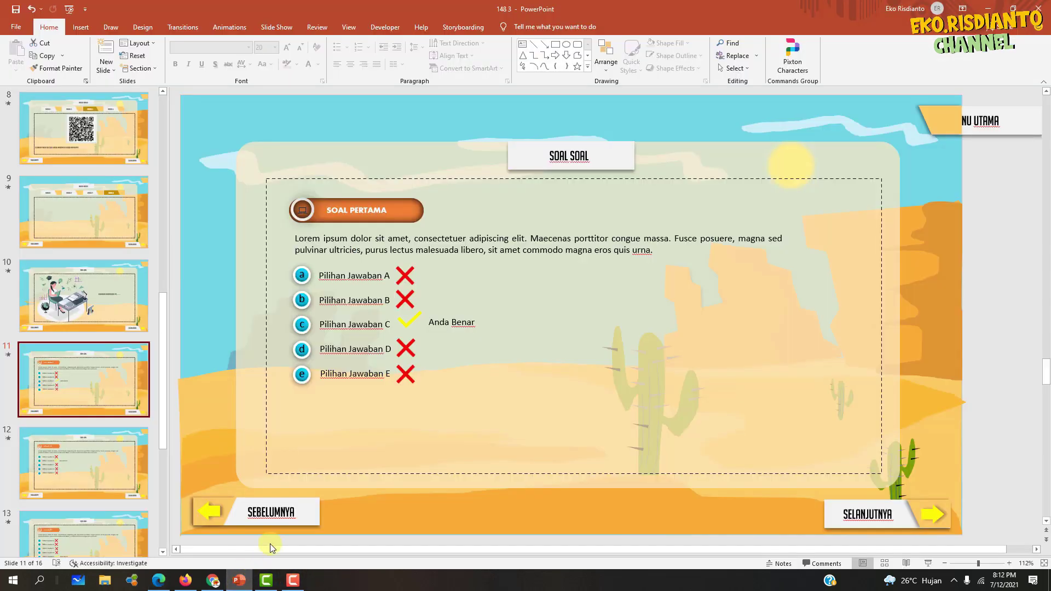
{"action": "left_click", "coordinate": [935, 563]}
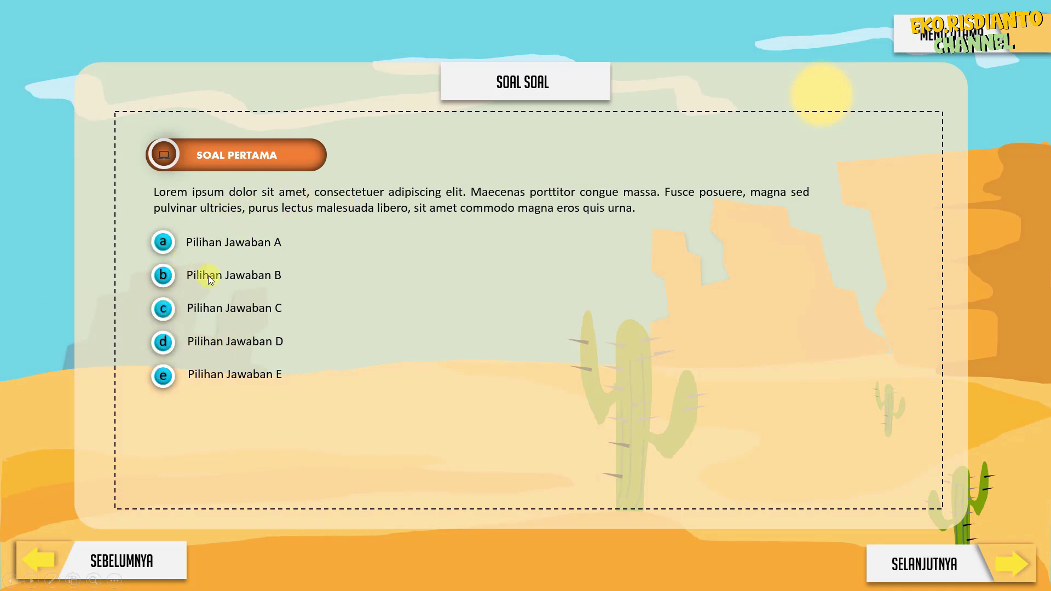
Test wrong and correct answers on the three quiz questions (C, B, E), then advance to DAFTAR PUSTAKA.
{"action": "left_click", "coordinate": [163, 275]}
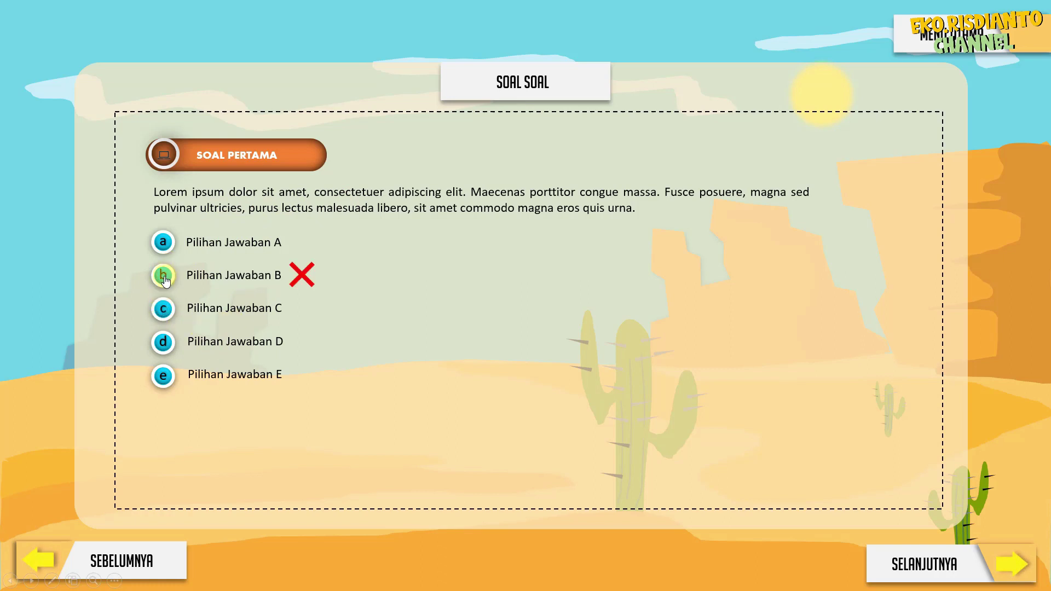
{"action": "left_click", "coordinate": [163, 377]}
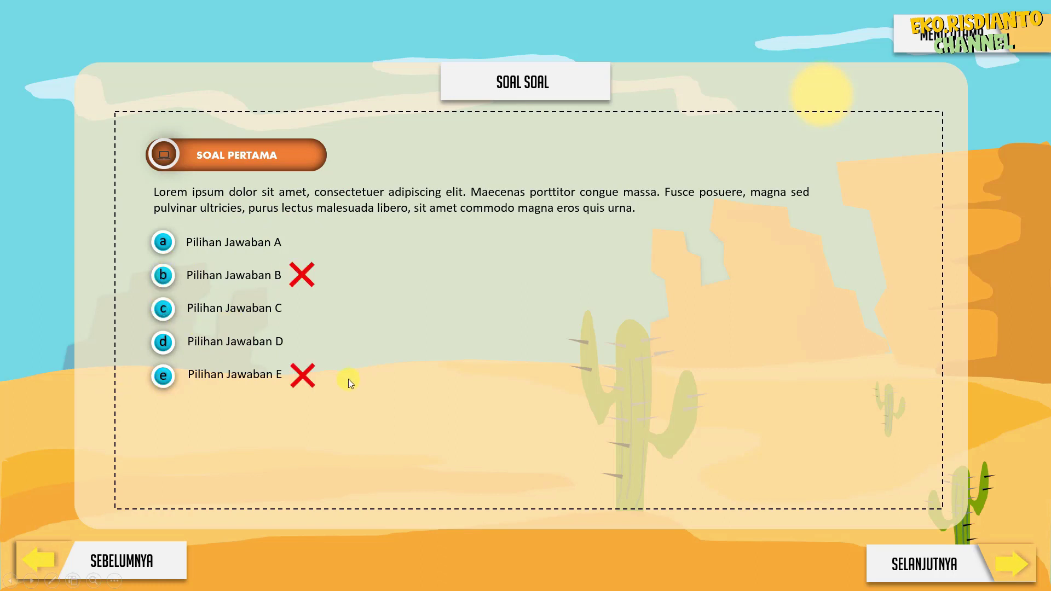
{"action": "left_click", "coordinate": [163, 310]}
{"action": "left_click", "coordinate": [1018, 570]}
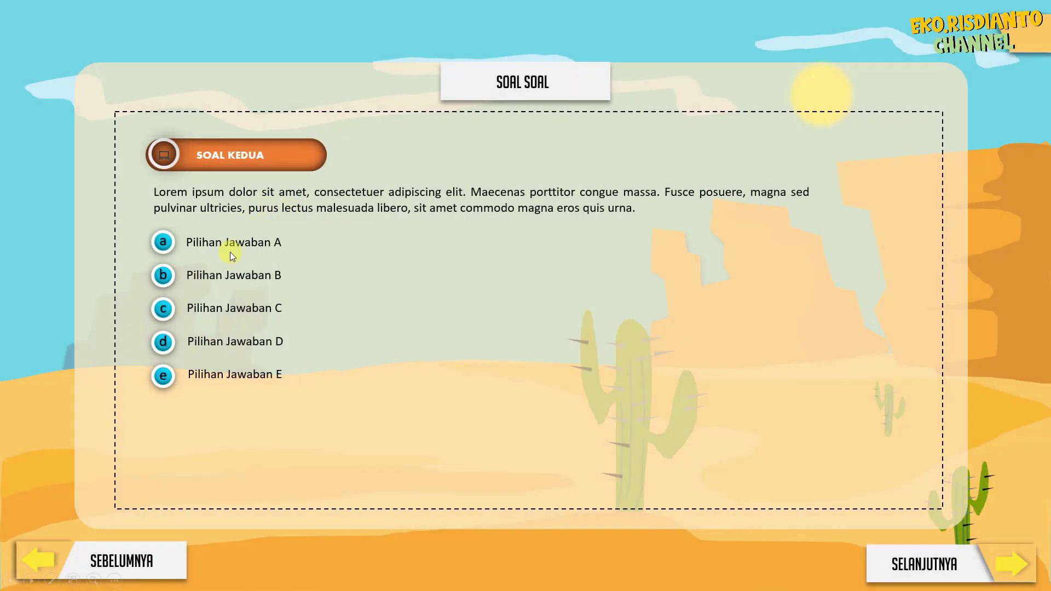
{"action": "left_click", "coordinate": [174, 253]}
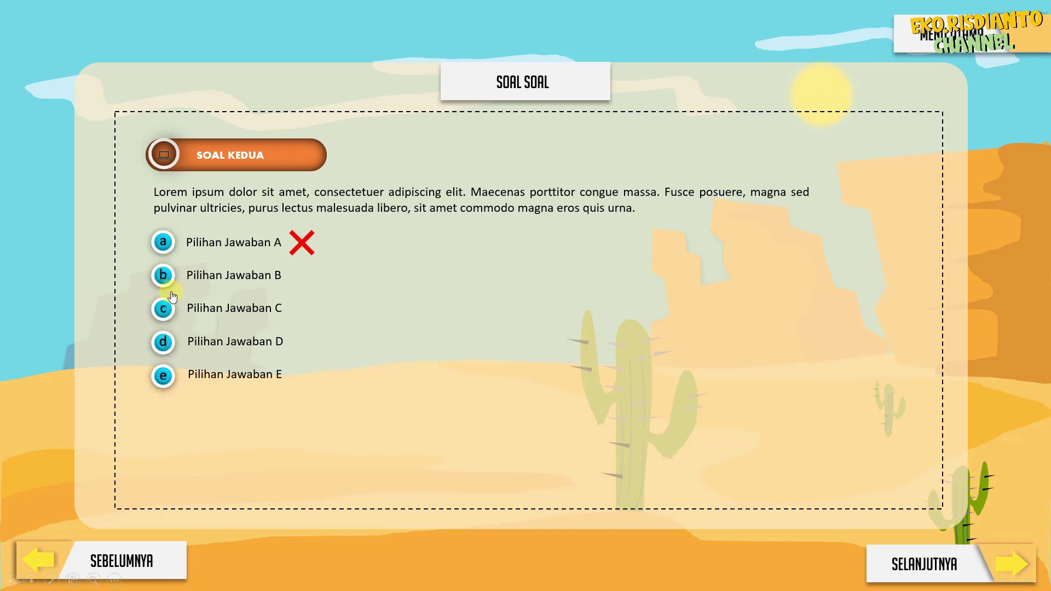
{"action": "left_click", "coordinate": [171, 275]}
{"action": "left_click", "coordinate": [1011, 572]}
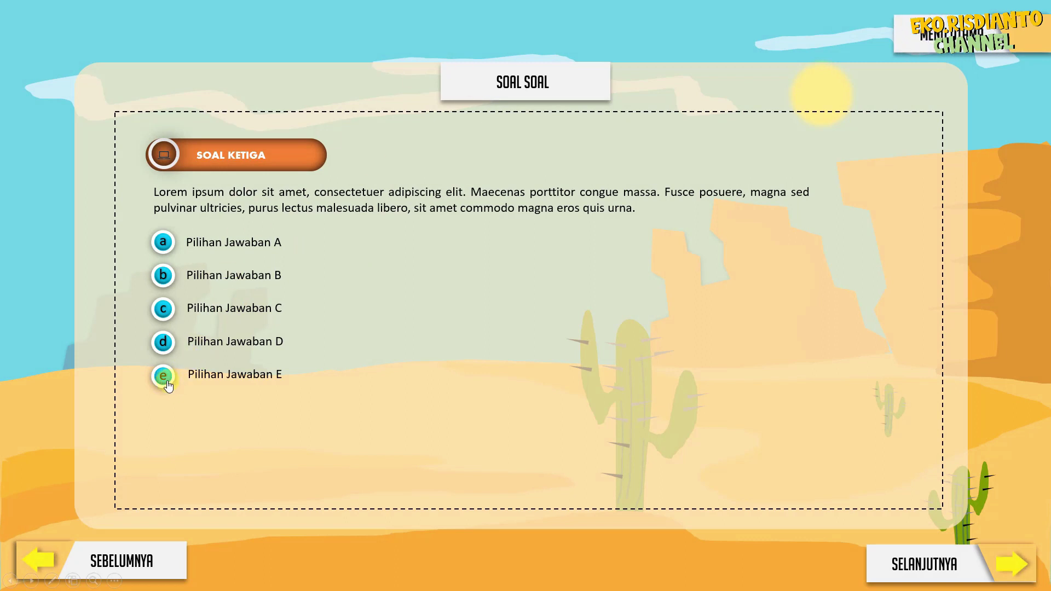
{"action": "left_click", "coordinate": [167, 383]}
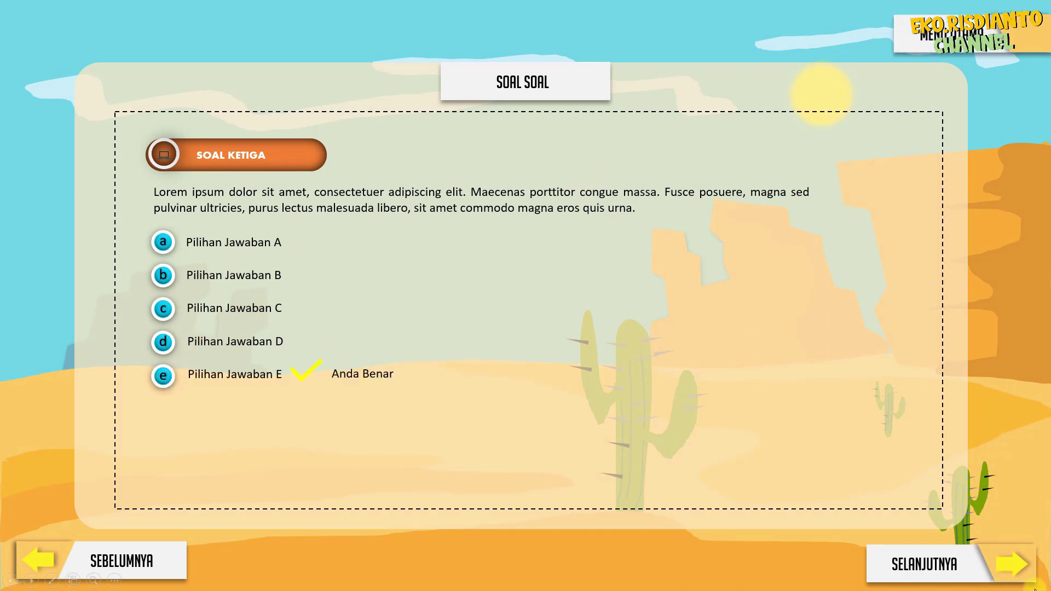
{"action": "left_click", "coordinate": [1022, 569]}
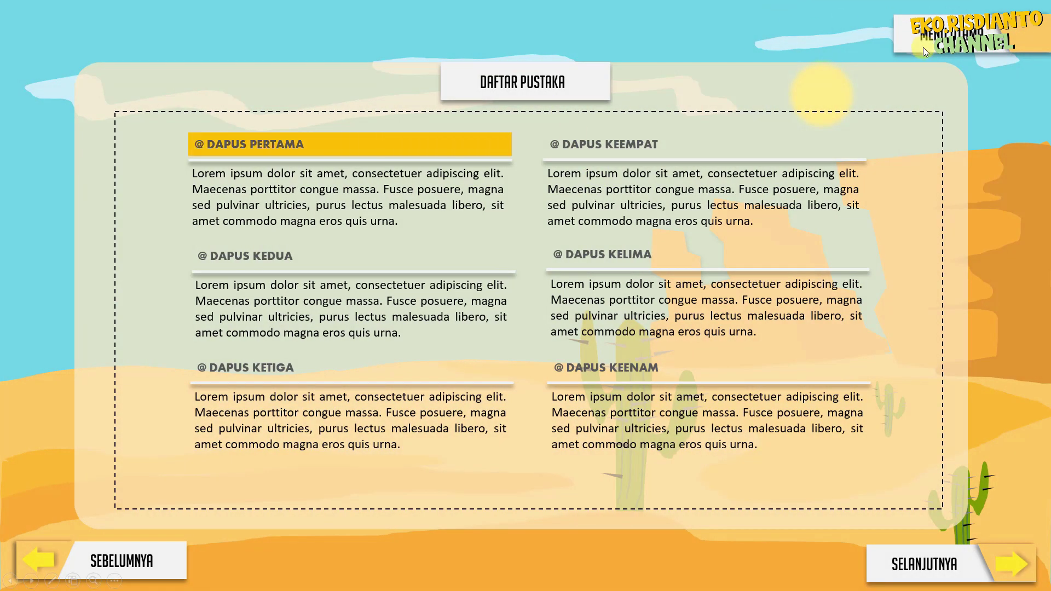
Use the DAFTAR PUSTAKA slide's navigation button to return to the MATA PELAJARAN MATEMATIKA menu.
{"action": "left_click", "coordinate": [951, 53]}
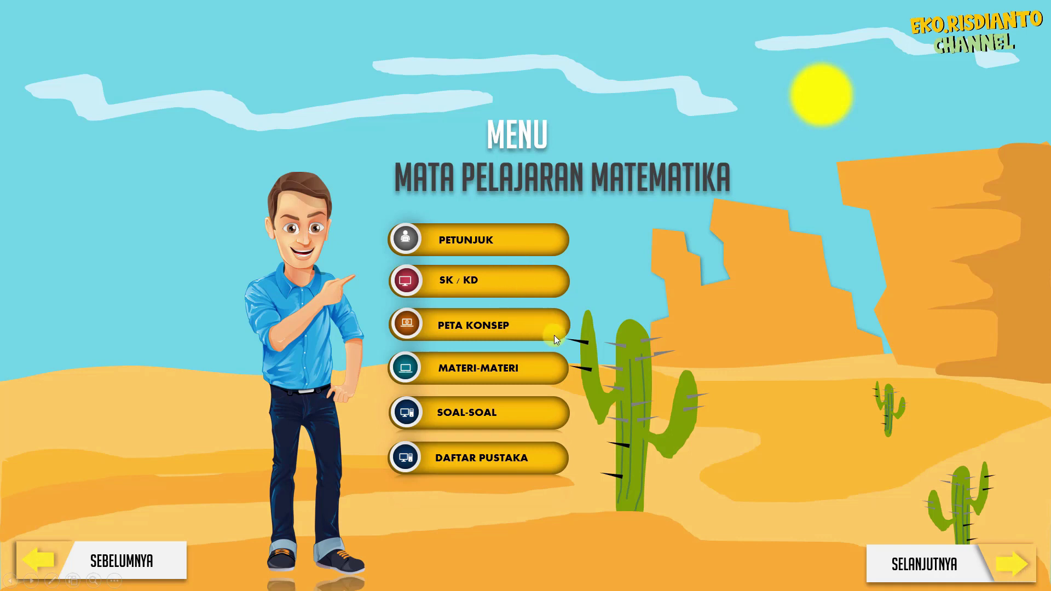
Exit the show and restart it from slide 14, the DAFTAR PUSTAKA slide.
{"action": "key", "text": "Escape"}
{"action": "scroll", "coordinate": [78, 430], "scroll_direction": "down", "scroll_amount": 3}
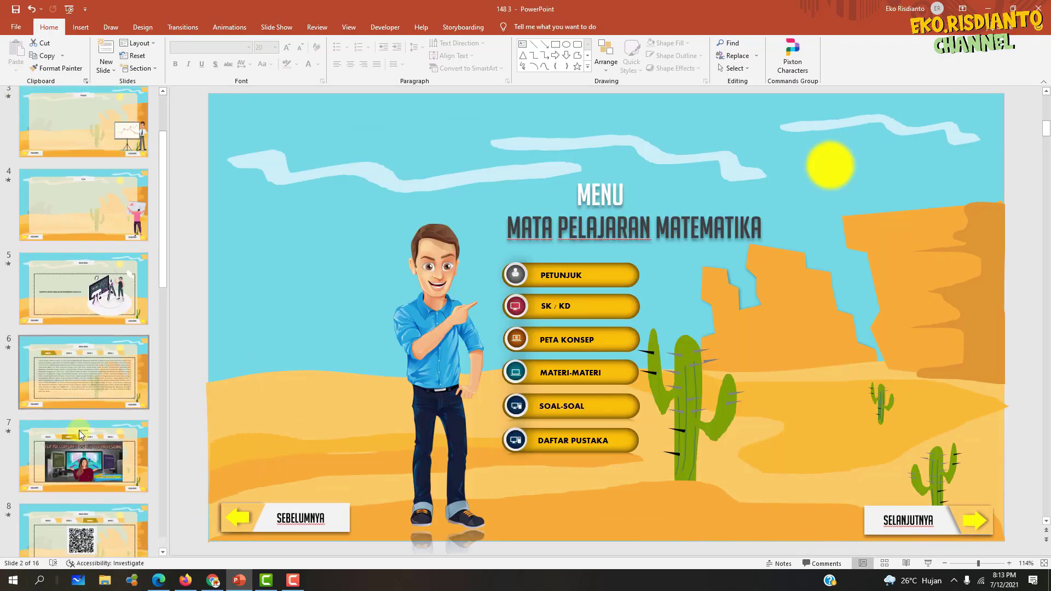
{"action": "scroll", "coordinate": [79, 433], "scroll_direction": "down", "scroll_amount": 3}
{"action": "scroll", "coordinate": [78, 435], "scroll_direction": "down", "scroll_amount": 3}
{"action": "scroll", "coordinate": [93, 491], "scroll_direction": "down", "scroll_amount": 3}
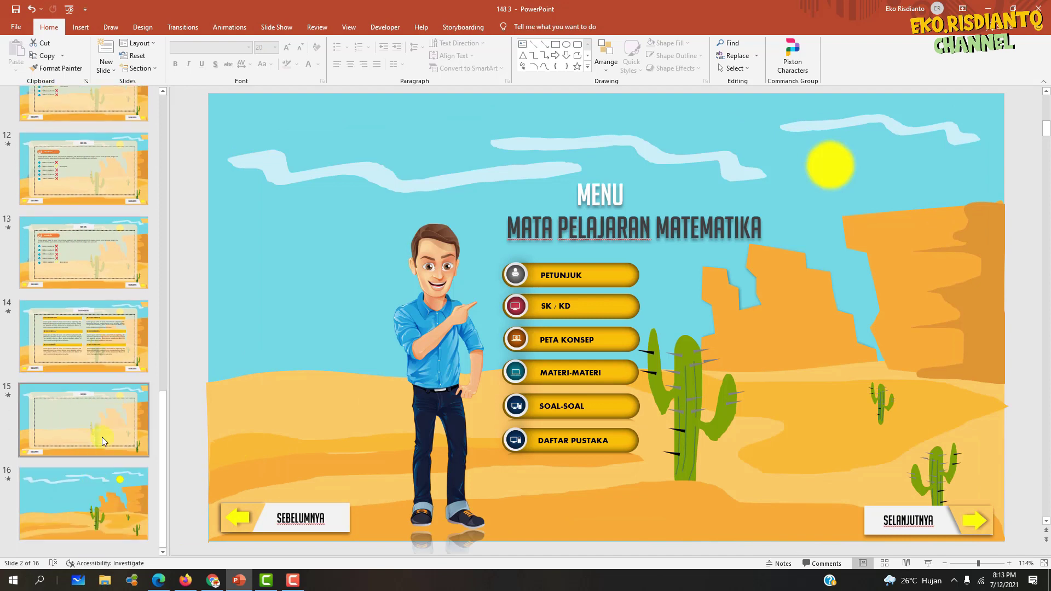
{"action": "left_click", "coordinate": [95, 356]}
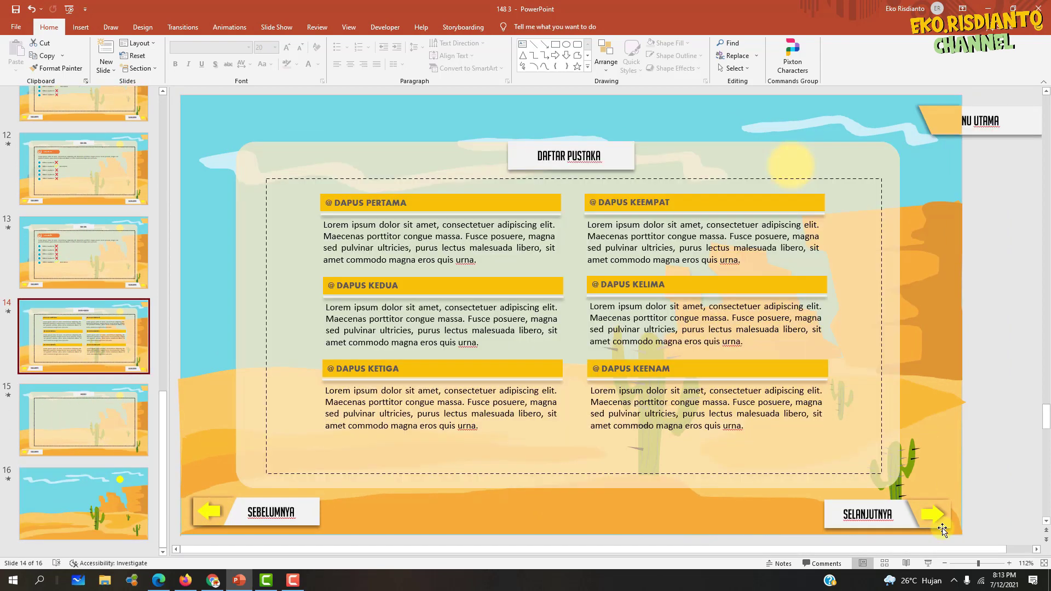
{"action": "left_click", "coordinate": [929, 563]}
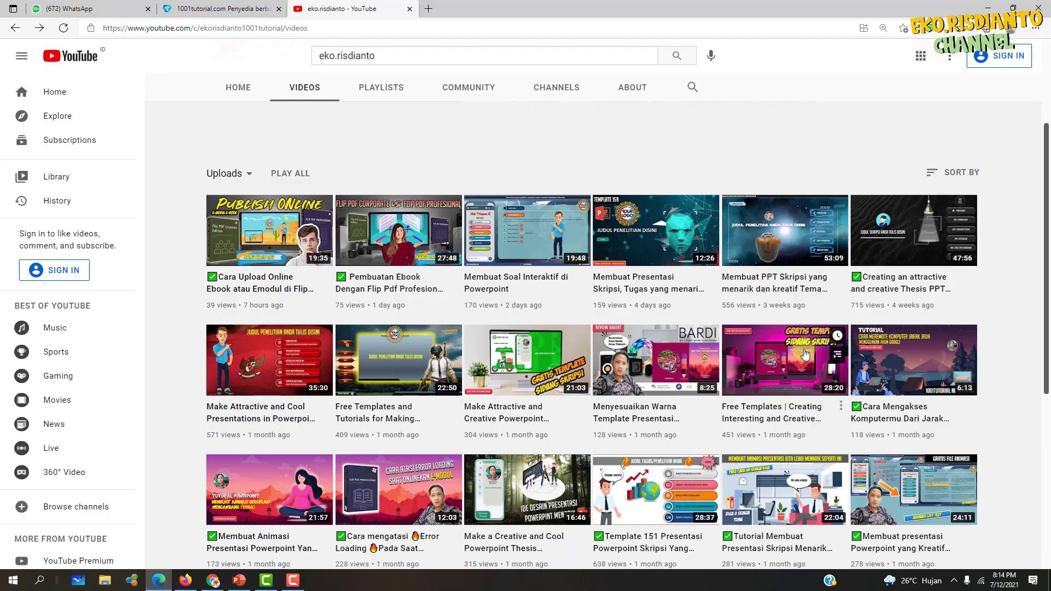
Scroll further down the channel's video list, then return to PowerPoint on the DAFTAR PUSTAKA slide.
{"action": "scroll", "coordinate": [307, 432], "scroll_direction": "down", "scroll_amount": 3}
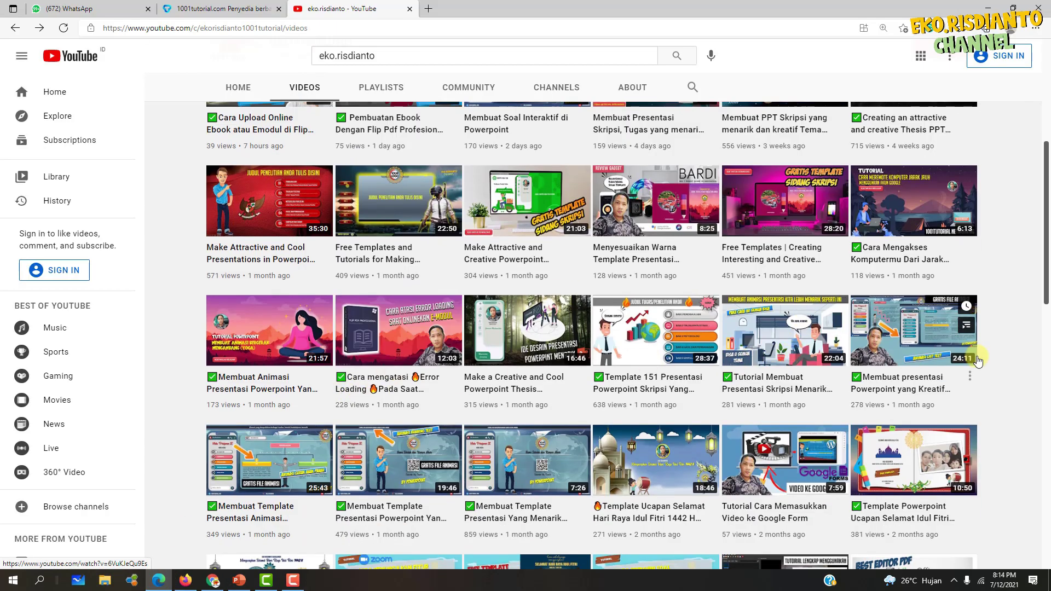
{"action": "mouse_move", "coordinate": [831, 174]}
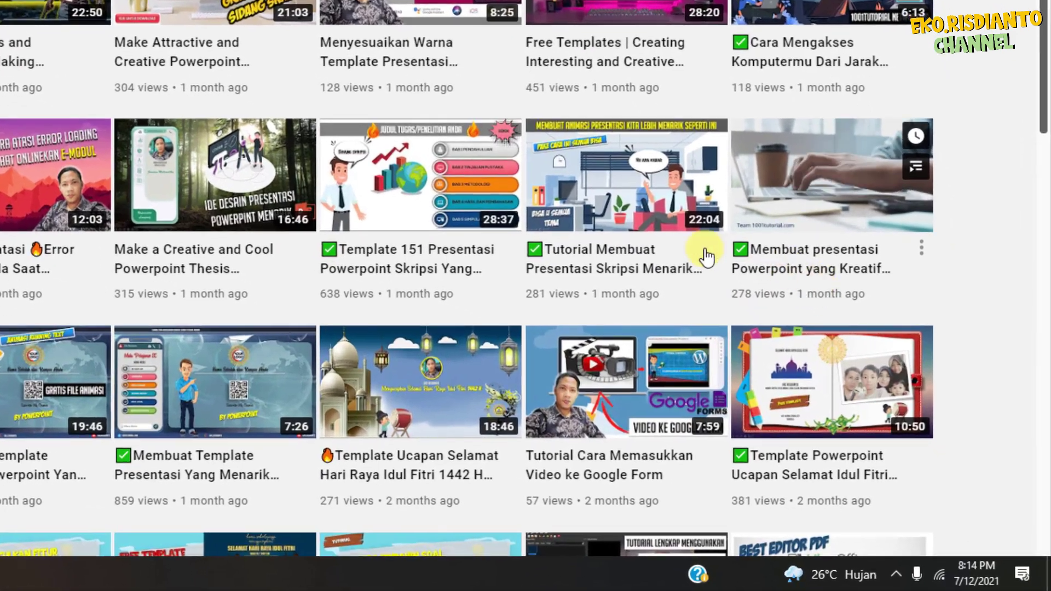
{"action": "scroll", "coordinate": [703, 254], "scroll_direction": "down", "scroll_amount": 3}
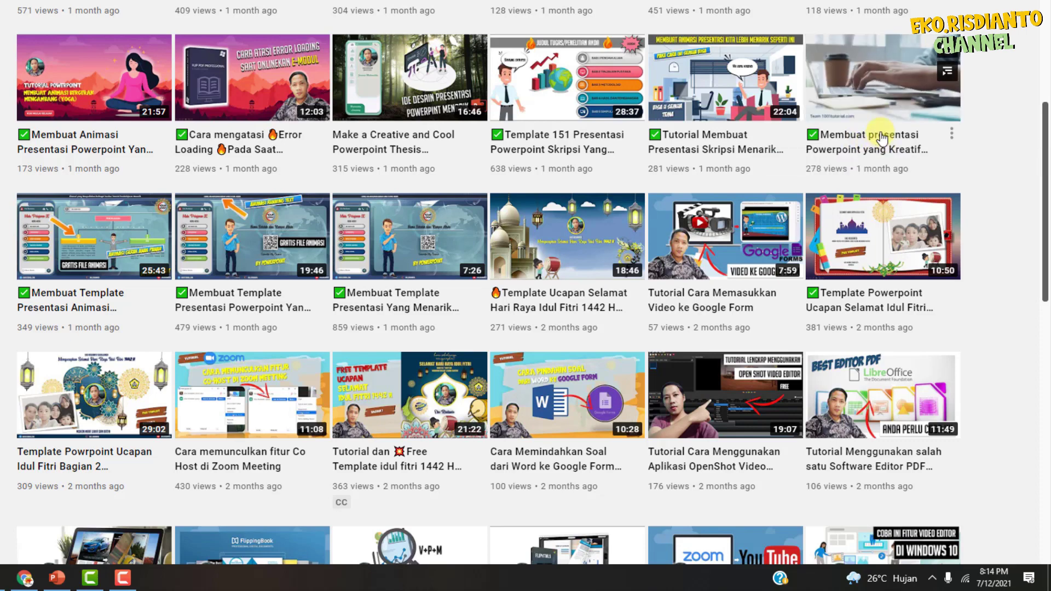
{"action": "left_click", "coordinate": [57, 577]}
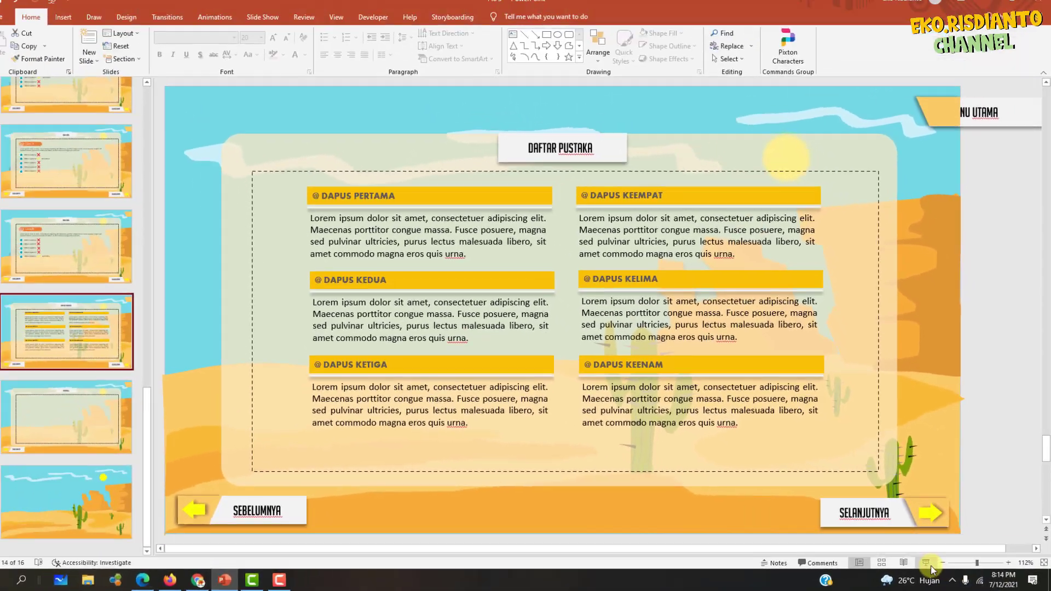
Run the slideshow from DAFTAR PUSTAKA, advancing past MOTIVASI to the maths subject menu slide.
{"action": "key", "text": "shift+F5"}
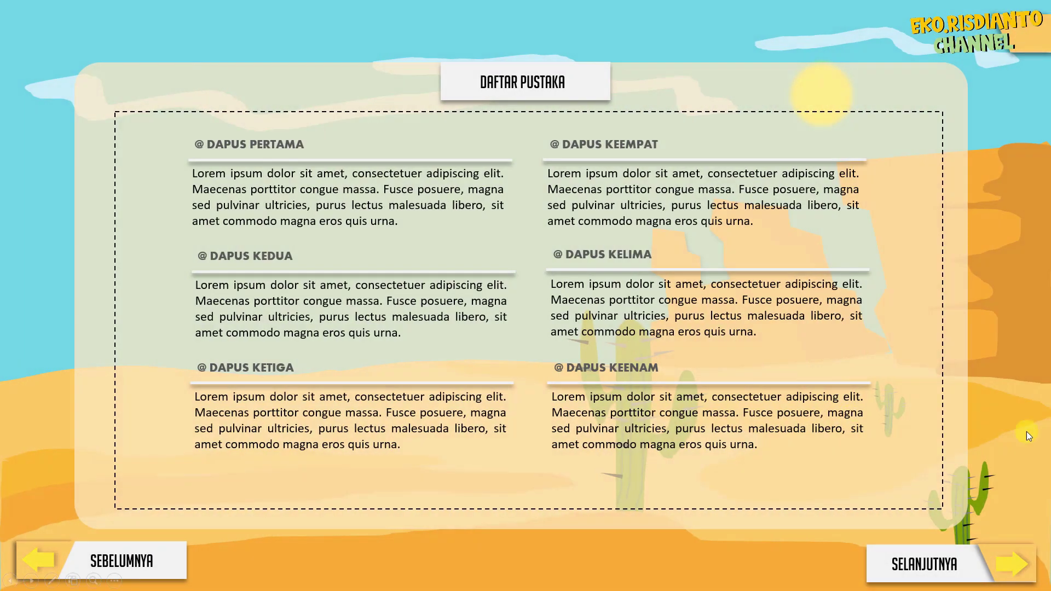
{"action": "left_click", "coordinate": [1013, 572]}
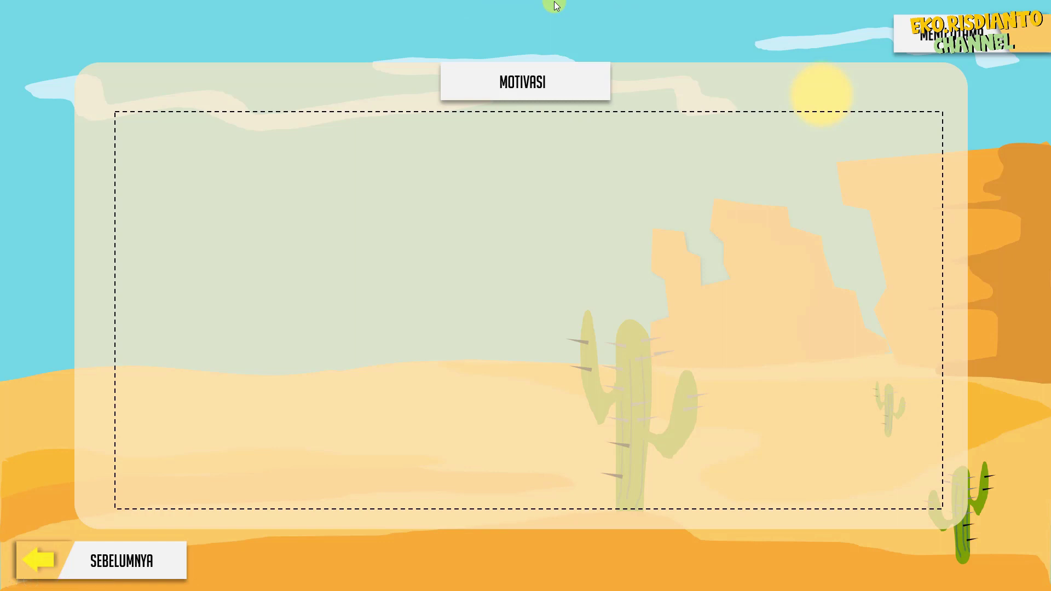
{"action": "left_click", "coordinate": [963, 53]}
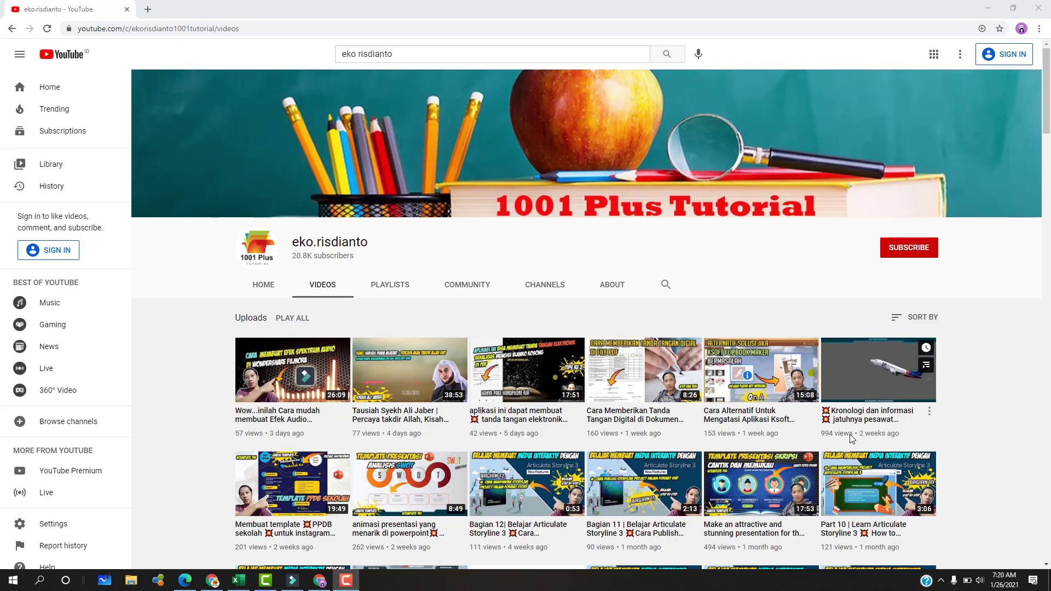
Scroll down the channel's Videos grid to tutorials uploaded several months ago.
{"action": "scroll", "coordinate": [850, 438], "scroll_direction": "down", "scroll_amount": 2}
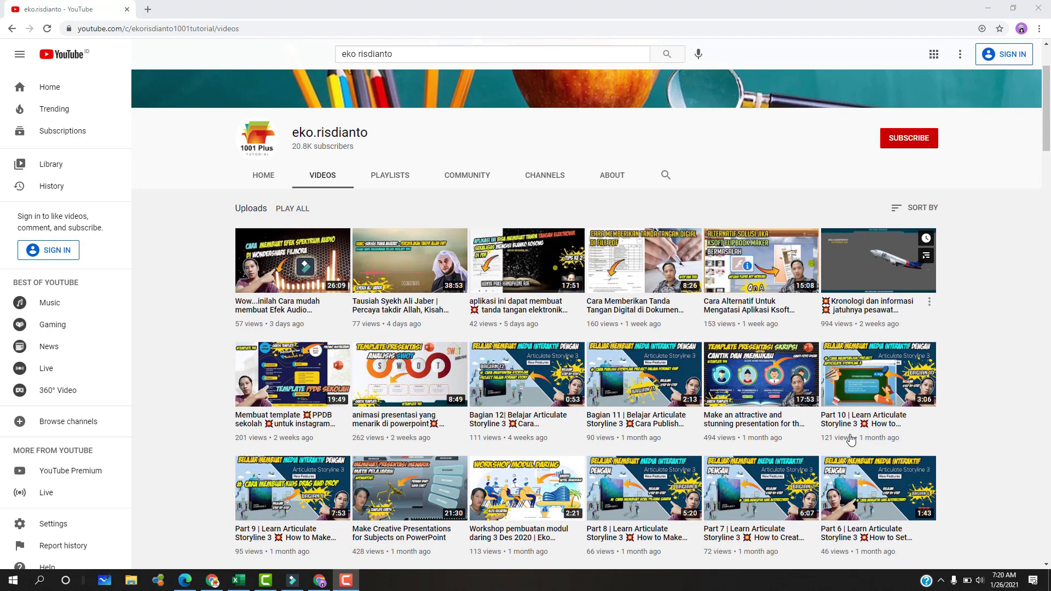
{"action": "scroll", "coordinate": [850, 438], "scroll_direction": "down", "scroll_amount": 1}
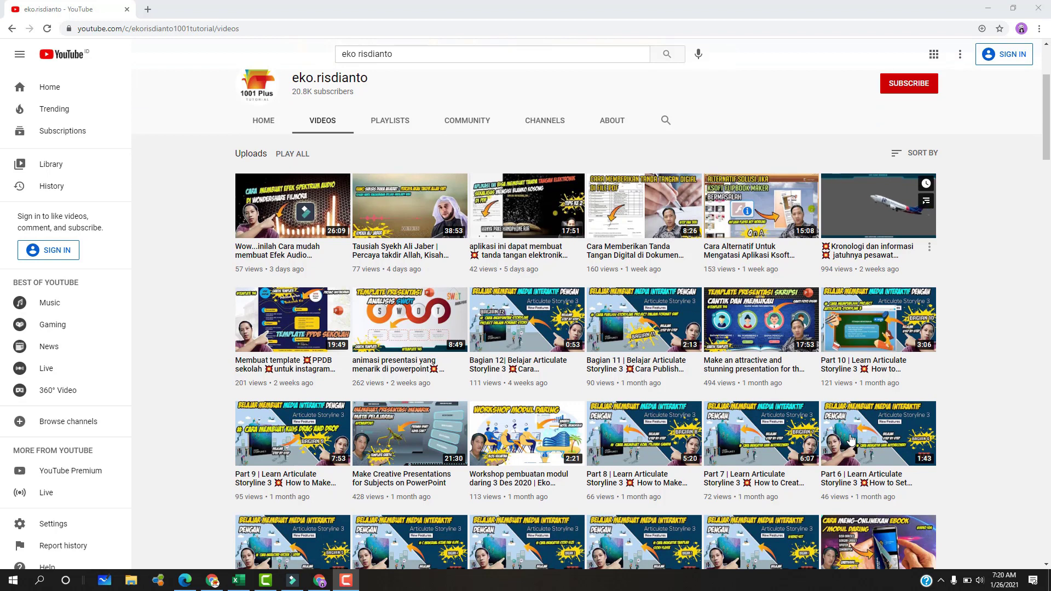
{"action": "scroll", "coordinate": [850, 438], "scroll_direction": "down", "scroll_amount": 2}
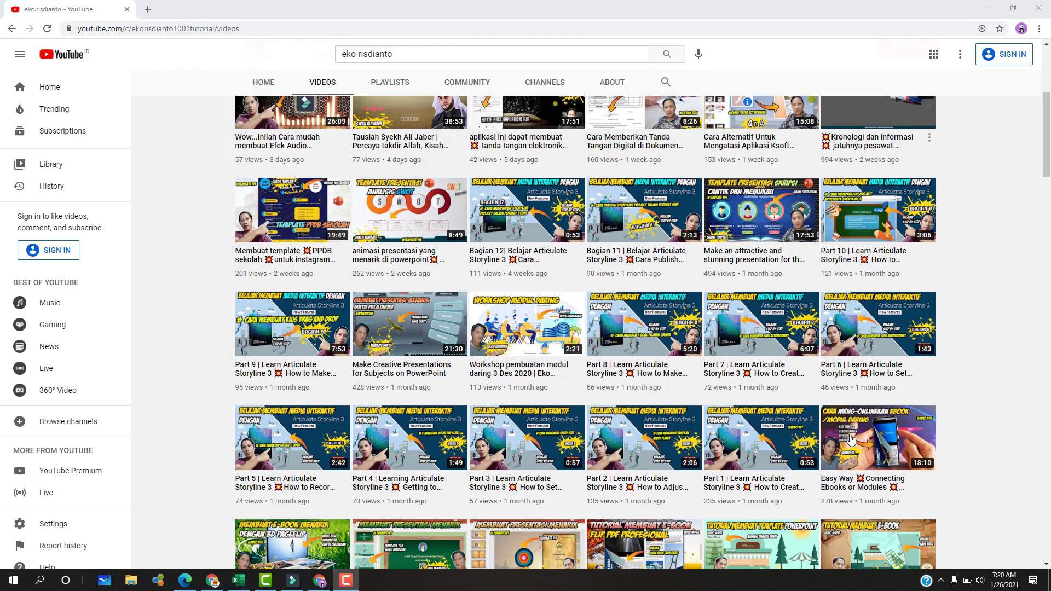
{"action": "scroll", "coordinate": [850, 438], "scroll_direction": "down", "scroll_amount": 1}
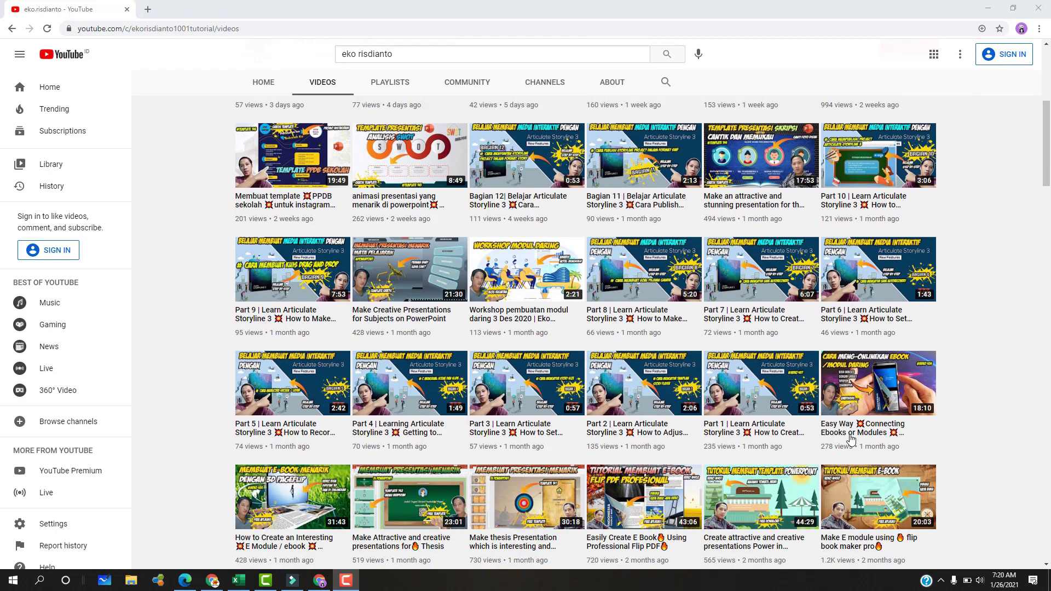
{"action": "scroll", "coordinate": [851, 439], "scroll_direction": "down", "scroll_amount": 4}
{"action": "scroll", "coordinate": [851, 438], "scroll_direction": "down", "scroll_amount": 2}
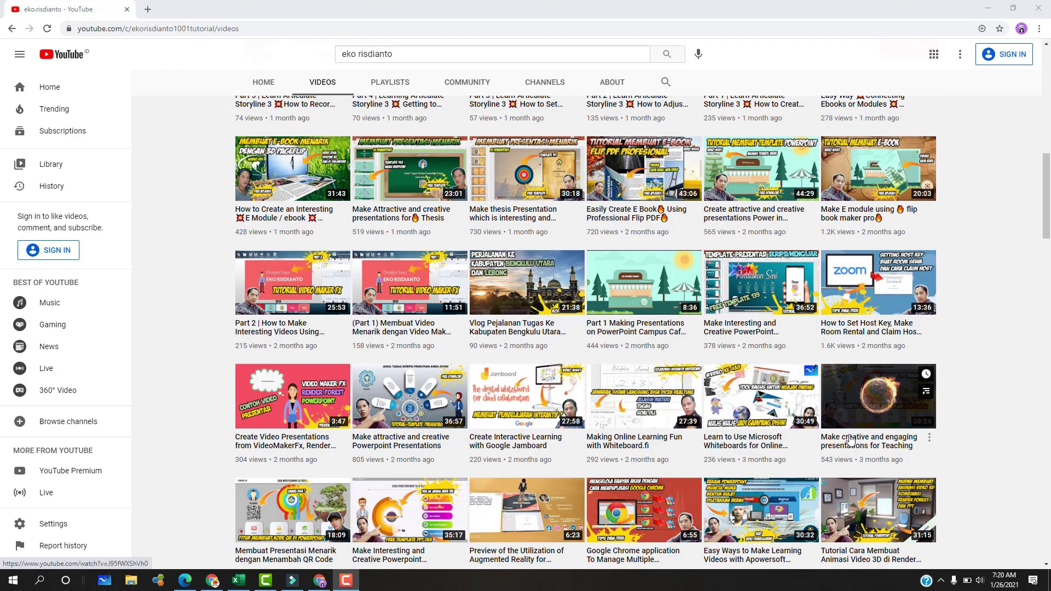
{"action": "scroll", "coordinate": [850, 438], "scroll_direction": "down", "scroll_amount": 1}
{"action": "scroll", "coordinate": [850, 439], "scroll_direction": "down", "scroll_amount": 1}
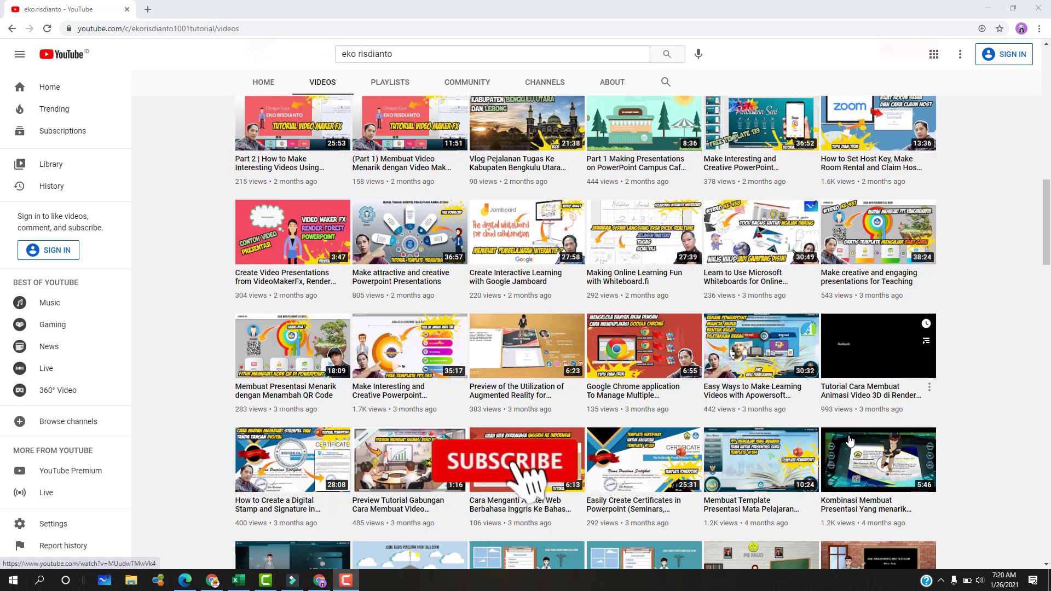
{"action": "scroll", "coordinate": [850, 439], "scroll_direction": "down", "scroll_amount": 4}
{"action": "scroll", "coordinate": [848, 438], "scroll_direction": "down", "scroll_amount": 4}
{"action": "scroll", "coordinate": [849, 438], "scroll_direction": "down", "scroll_amount": 2}
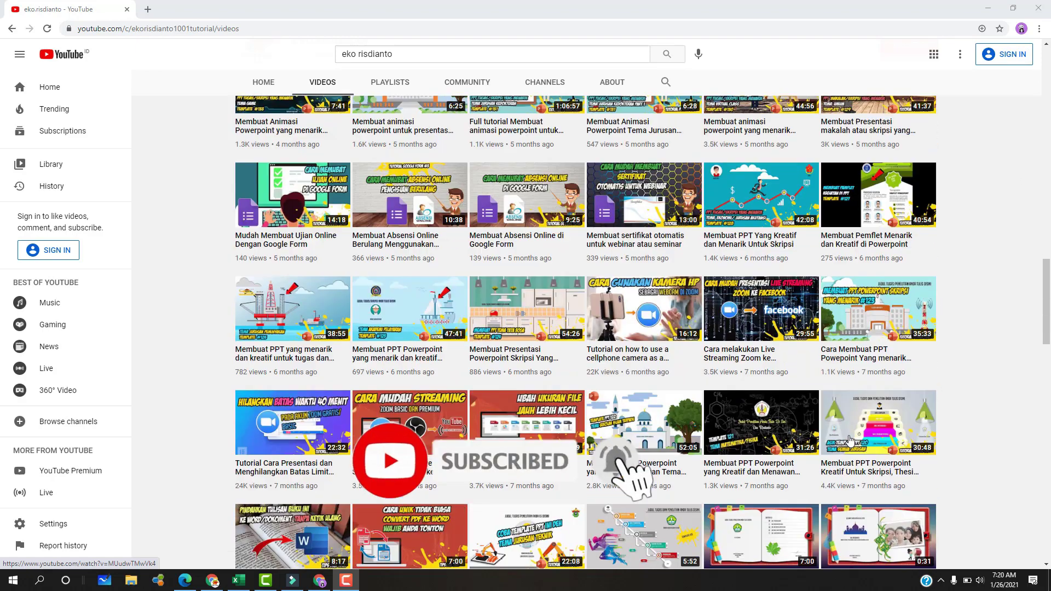
{"action": "scroll", "coordinate": [848, 438], "scroll_direction": "down", "scroll_amount": 2}
{"action": "scroll", "coordinate": [849, 439], "scroll_direction": "down", "scroll_amount": 2}
{"action": "scroll", "coordinate": [849, 439], "scroll_direction": "down", "scroll_amount": 4}
{"action": "scroll", "coordinate": [848, 439], "scroll_direction": "down", "scroll_amount": 2}
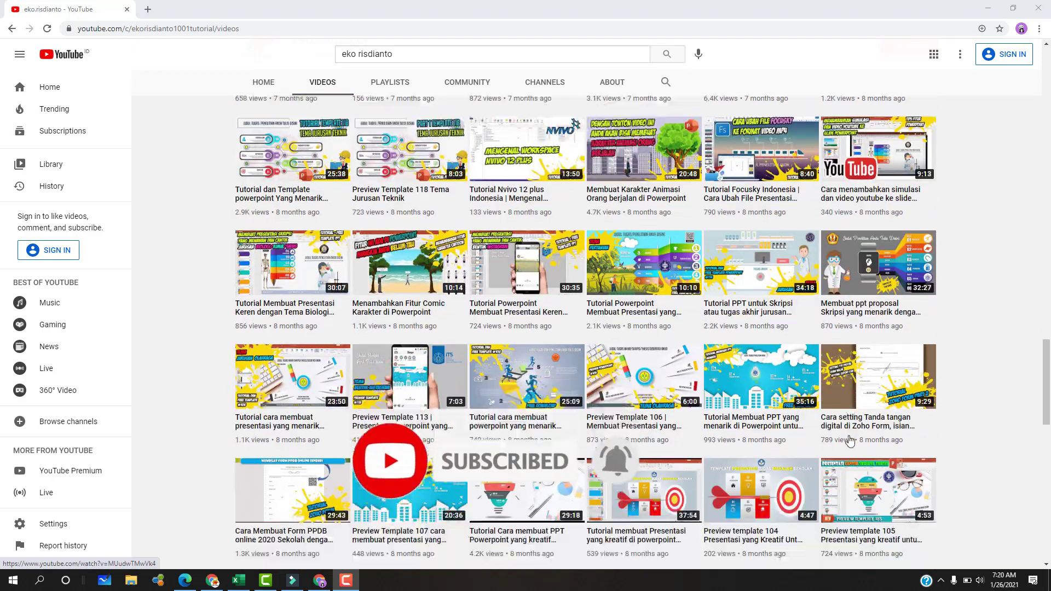
{"action": "scroll", "coordinate": [848, 438], "scroll_direction": "down", "scroll_amount": 2}
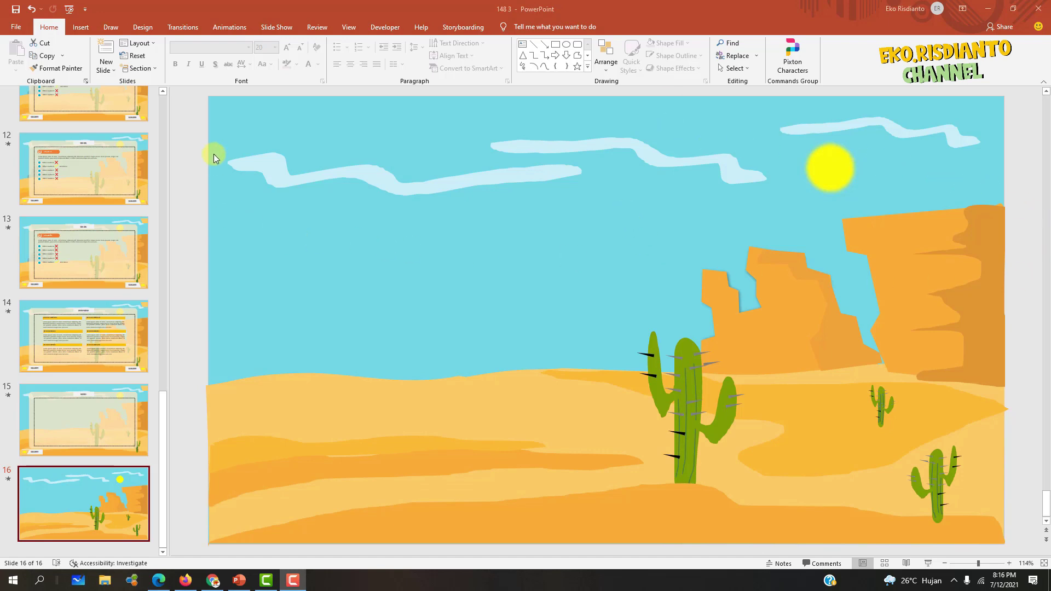
Check the laptop title slide, return to blank desert slide 16, and show the Insert commands.
{"action": "left_click", "coordinate": [1026, 159]}
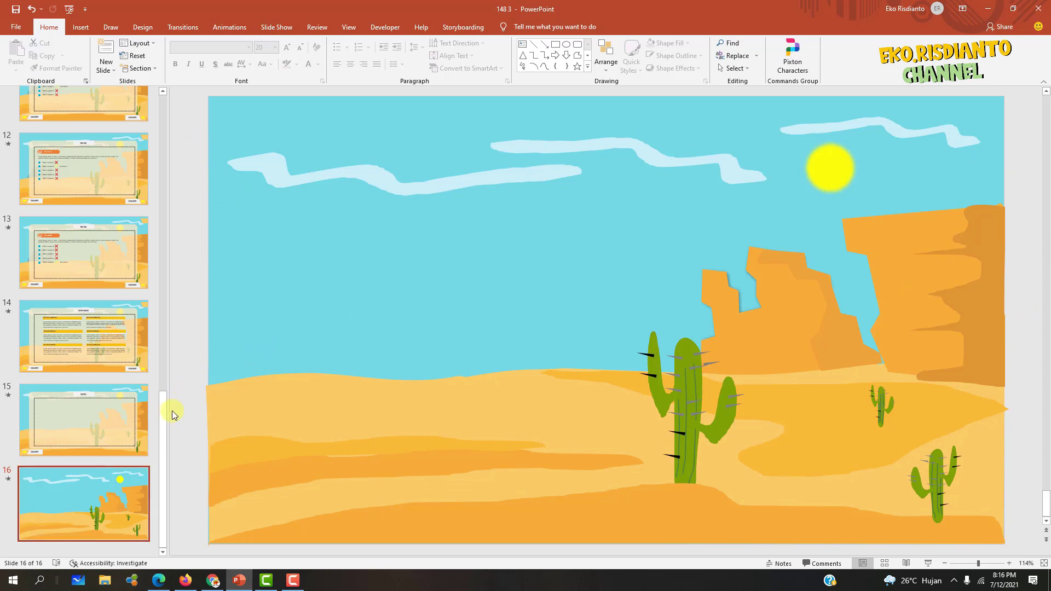
{"action": "left_click_drag", "start_coordinate": [165, 414], "coordinate": [161, 110]}
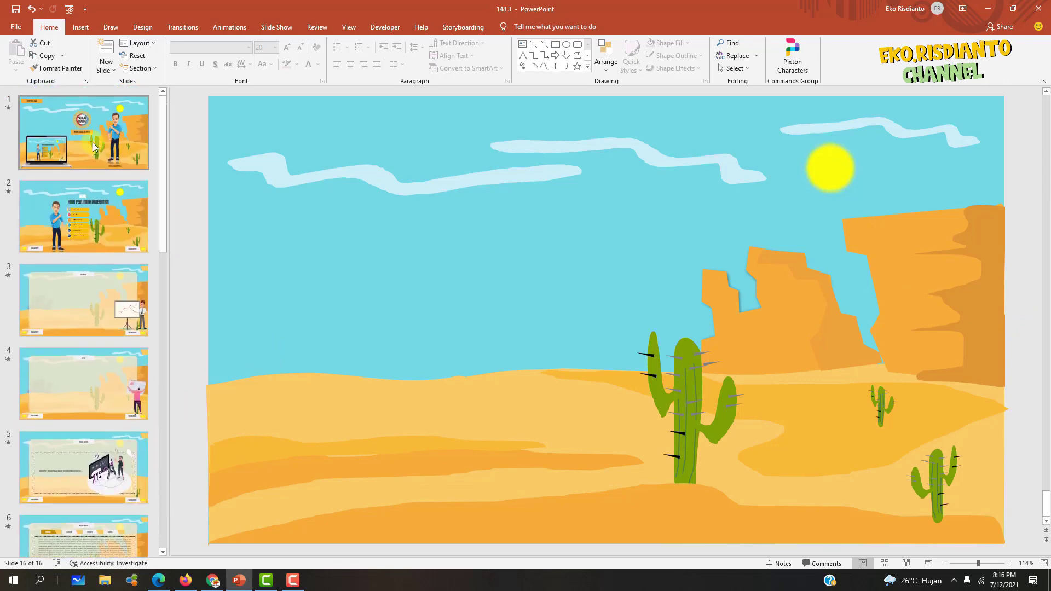
{"action": "left_click", "coordinate": [93, 142]}
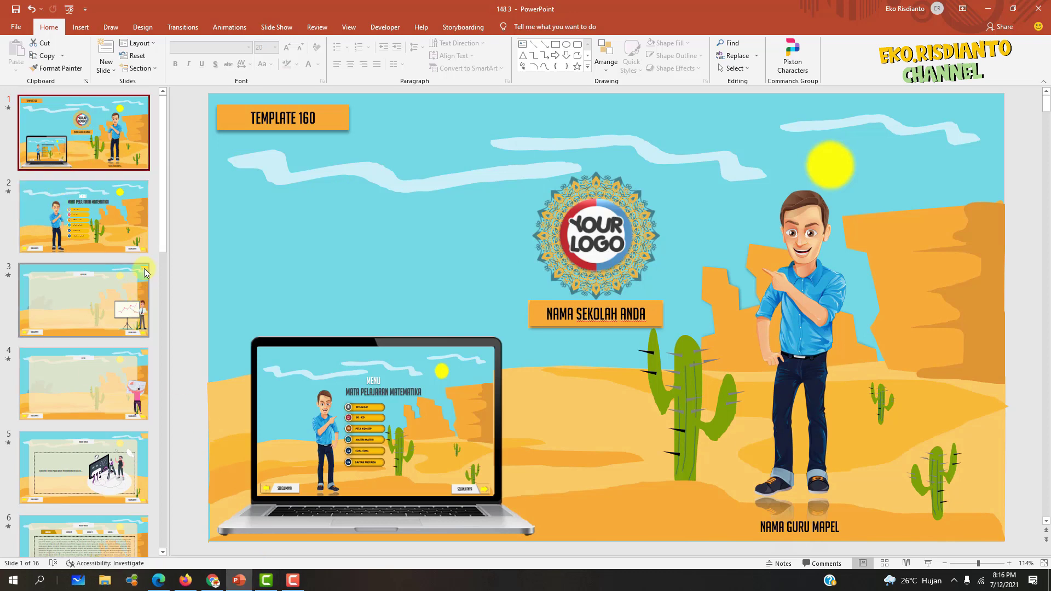
{"action": "left_click_drag", "start_coordinate": [164, 222], "coordinate": [158, 547]}
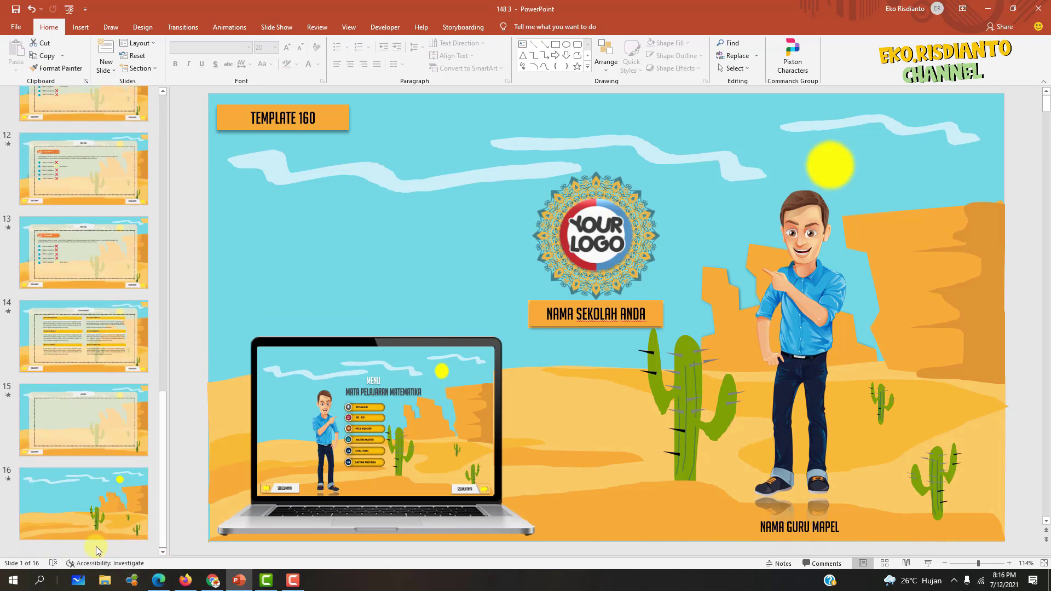
{"action": "left_click", "coordinate": [92, 521]}
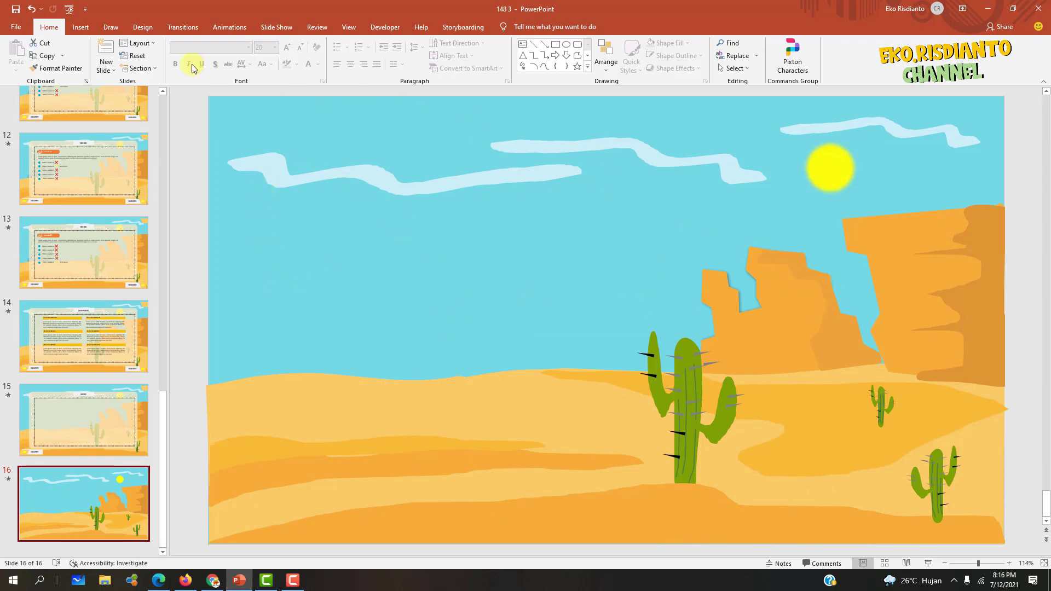
{"action": "left_click", "coordinate": [82, 29]}
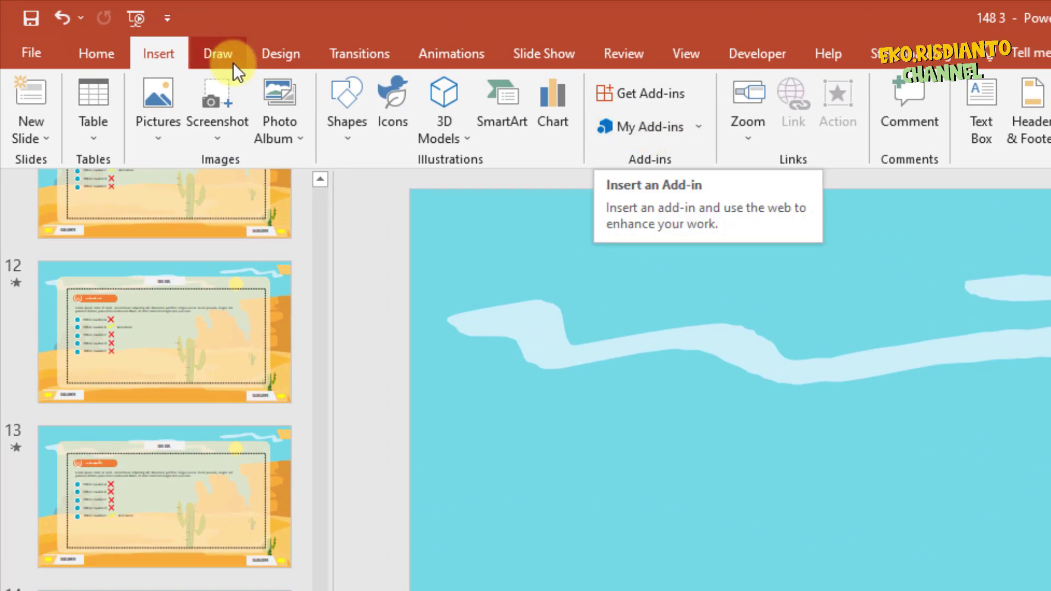
Add the Pixton Comic Characters add-in from My Add-ins and open its Welcome panel.
{"action": "left_click", "coordinate": [662, 127]}
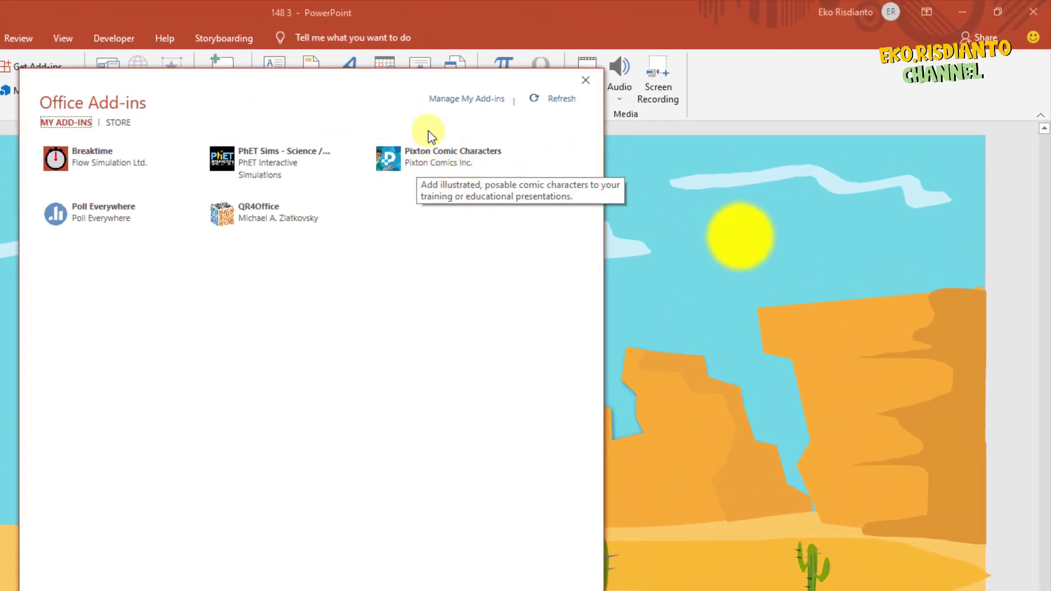
{"action": "left_click", "coordinate": [585, 80]}
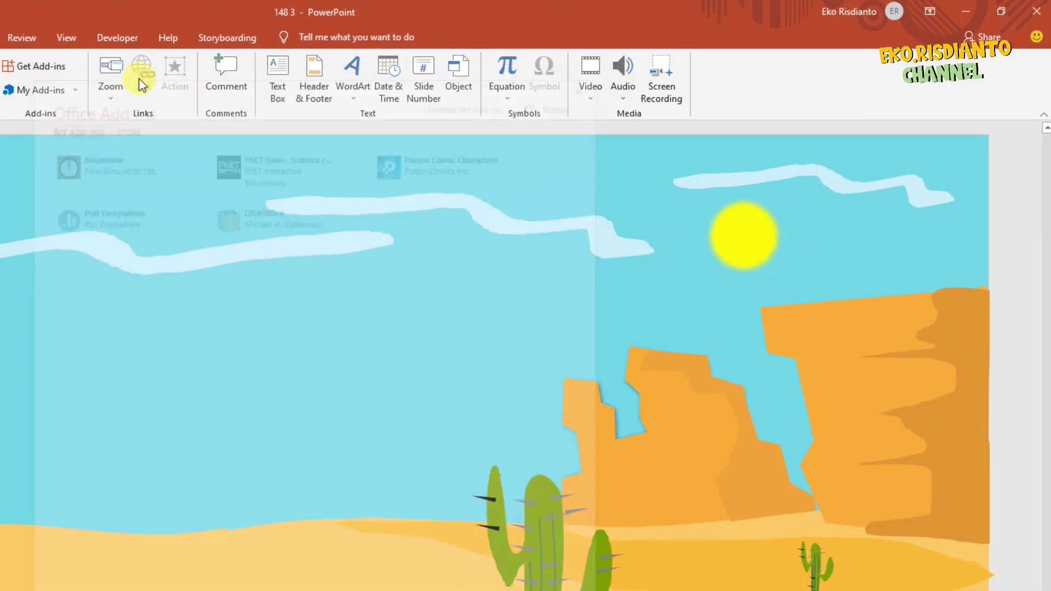
{"action": "left_click", "coordinate": [220, 44]}
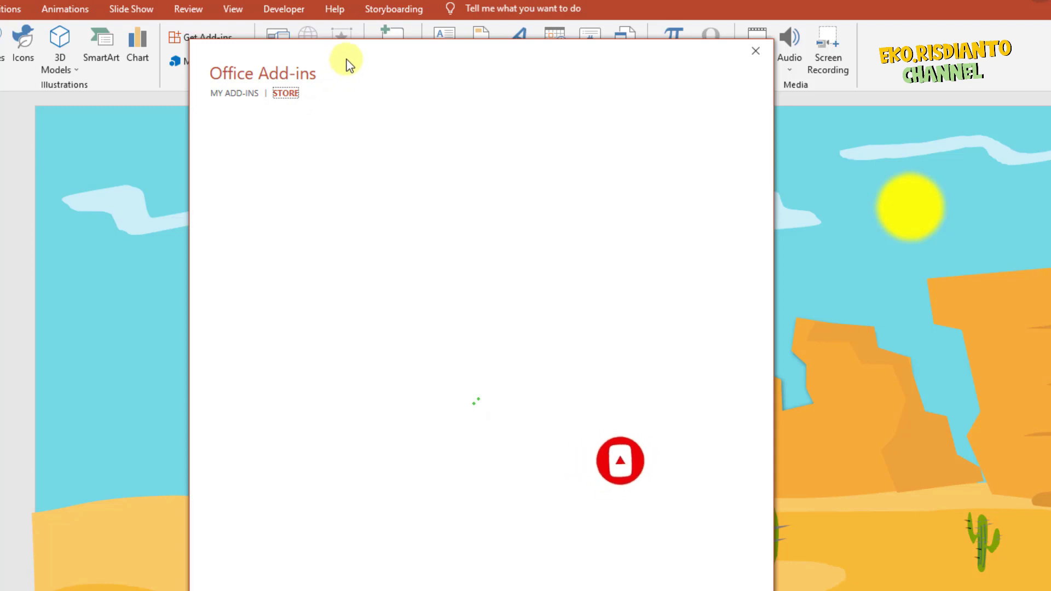
{"action": "left_click_drag", "start_coordinate": [347, 64], "coordinate": [467, 82]}
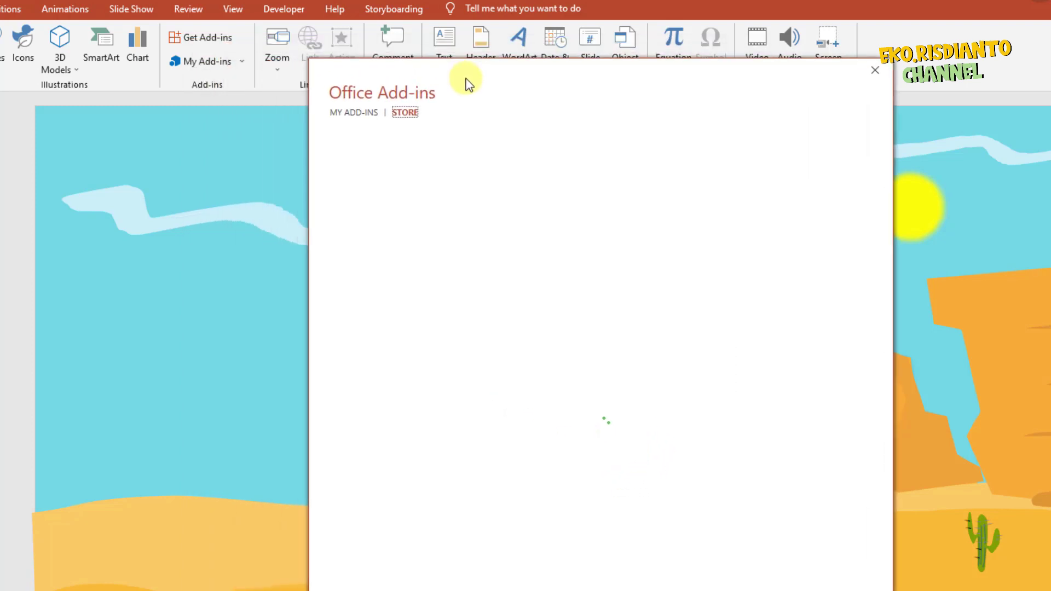
{"action": "left_click", "coordinate": [364, 116]}
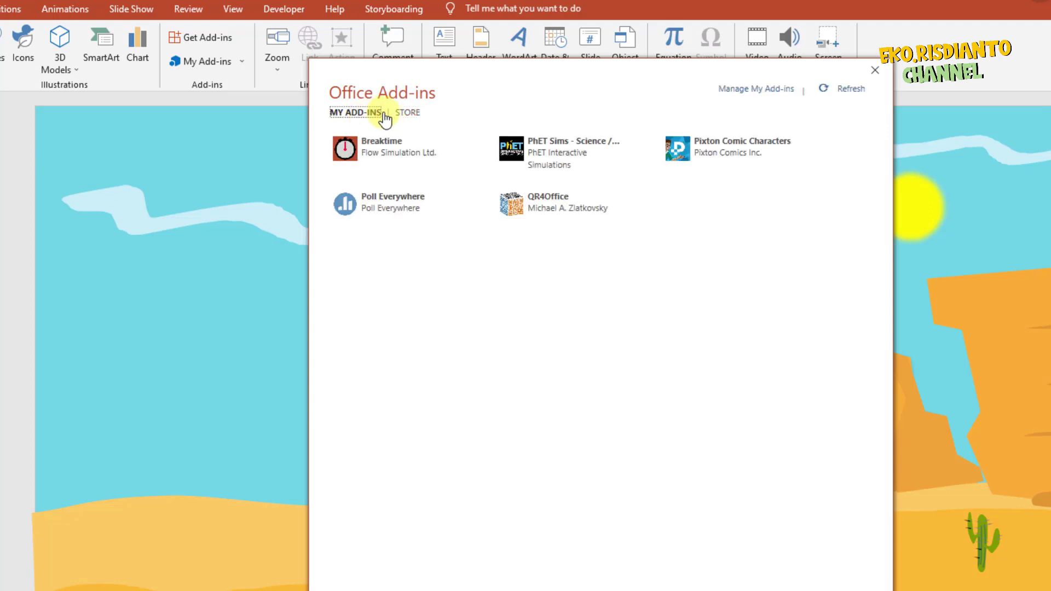
{"action": "left_click", "coordinate": [400, 115]}
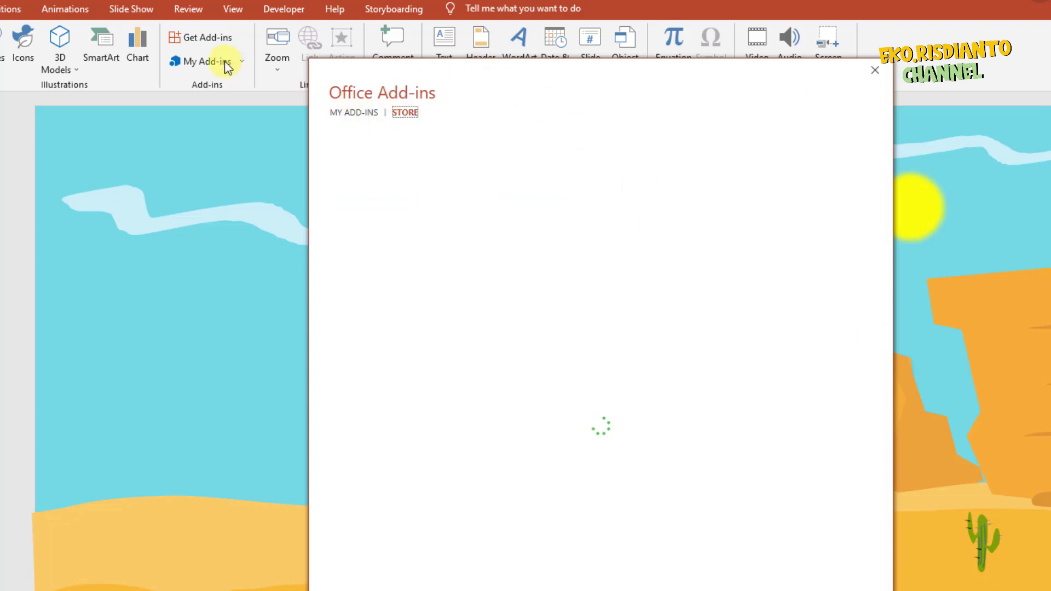
{"action": "left_click", "coordinate": [347, 113]}
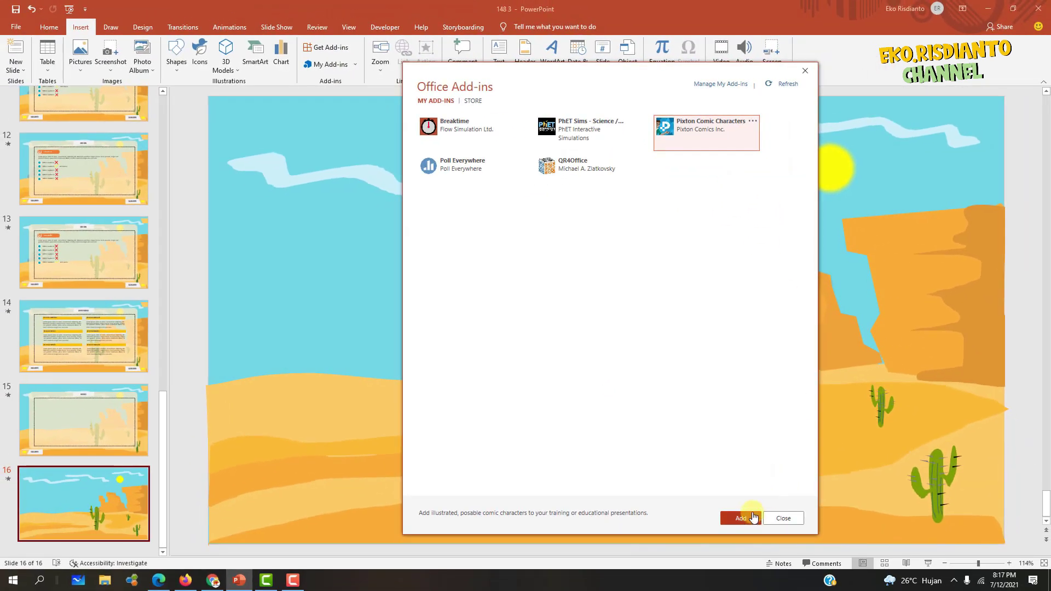
{"action": "left_click", "coordinate": [751, 517]}
{"action": "left_click", "coordinate": [787, 64]}
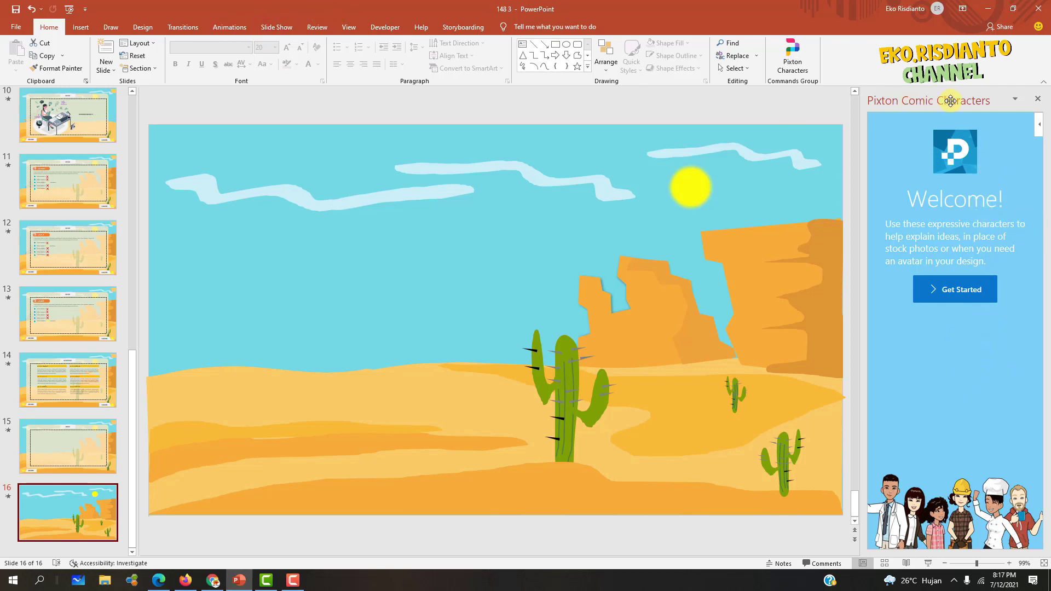
Start a Pixton character: male body, light skin with orange hair, bearded hairstyle.
{"action": "left_click", "coordinate": [953, 289]}
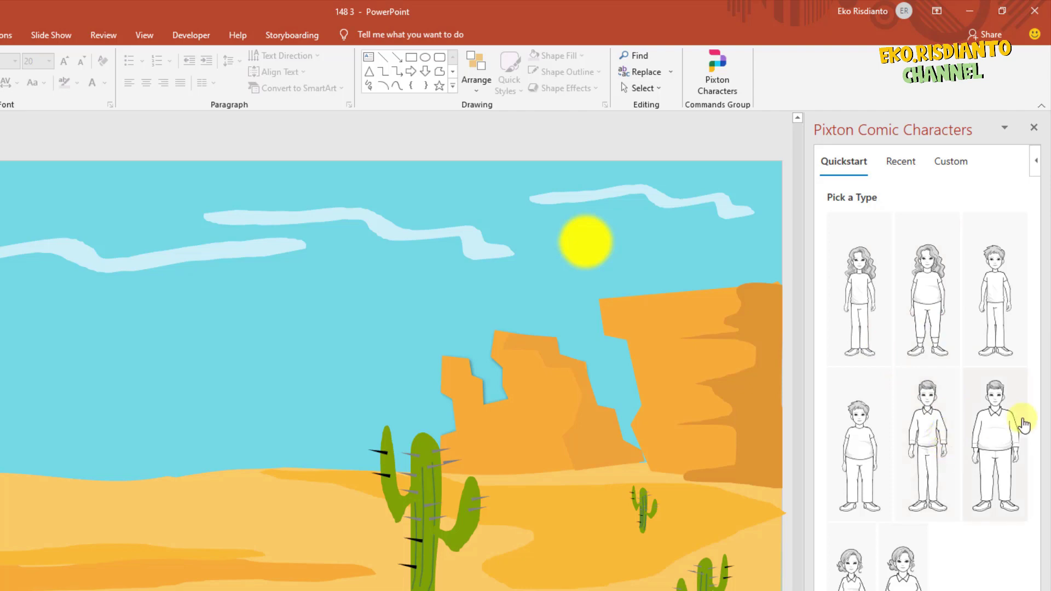
{"action": "left_click", "coordinate": [1003, 429]}
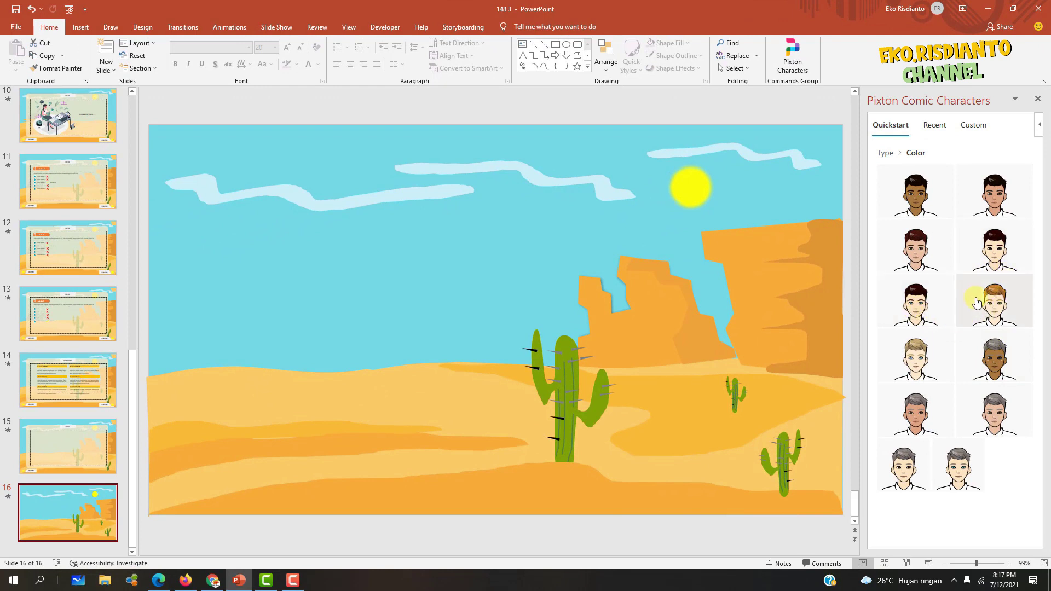
{"action": "left_click", "coordinate": [977, 302]}
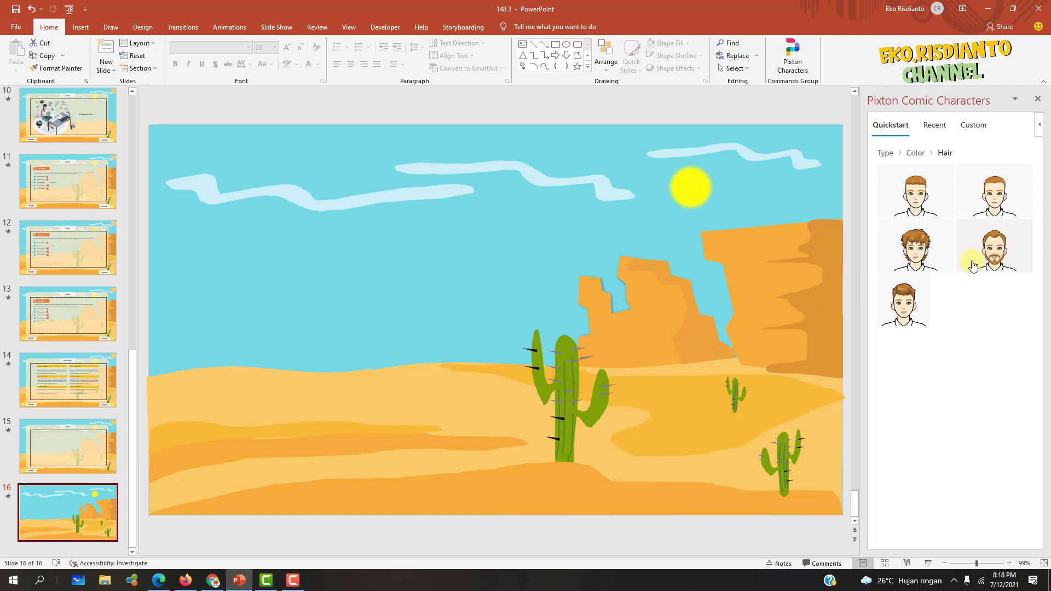
{"action": "left_click", "coordinate": [971, 256]}
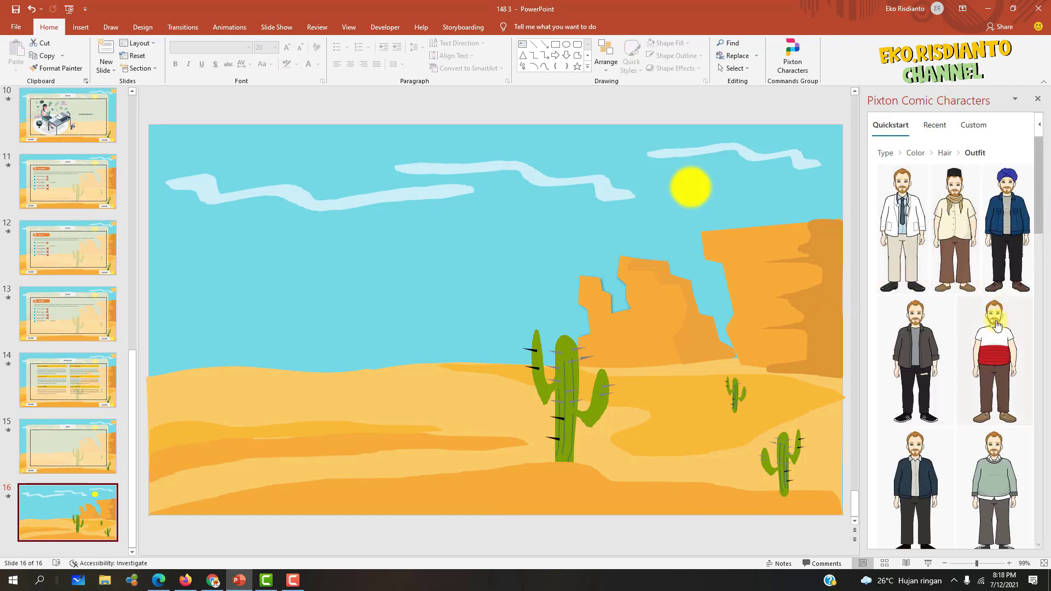
Pick the black suit outfit from the outfit grid to reveal its poses.
{"action": "scroll", "coordinate": [958, 338], "scroll_direction": "down", "scroll_amount": 2}
{"action": "scroll", "coordinate": [961, 339], "scroll_direction": "down", "scroll_amount": 2}
{"action": "scroll", "coordinate": [962, 342], "scroll_direction": "down", "scroll_amount": 2}
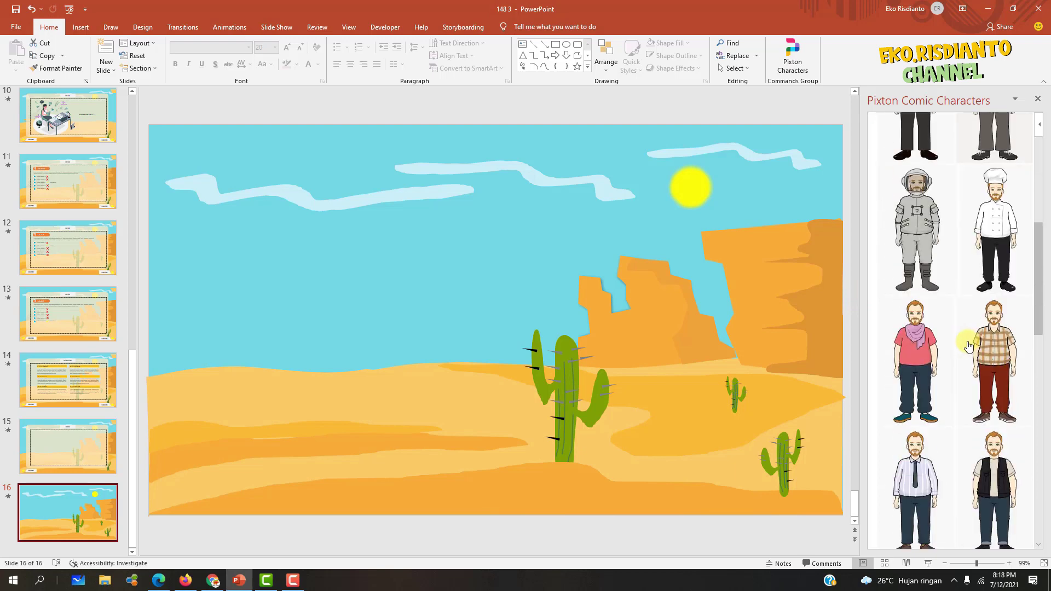
{"action": "scroll", "coordinate": [966, 345], "scroll_direction": "down", "scroll_amount": 2}
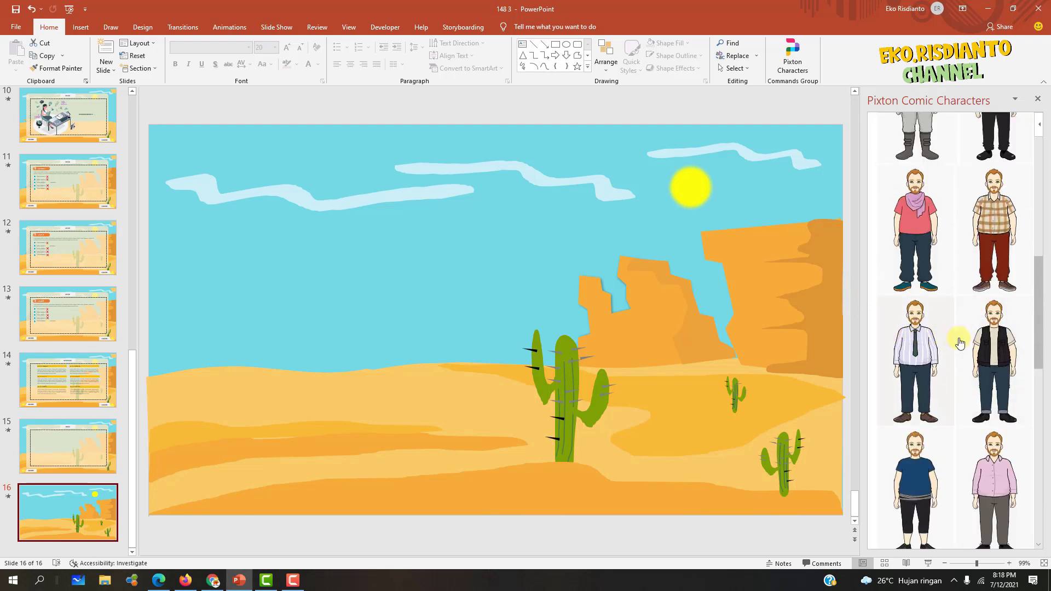
{"action": "scroll", "coordinate": [969, 357], "scroll_direction": "down", "scroll_amount": 3}
{"action": "scroll", "coordinate": [967, 354], "scroll_direction": "down", "scroll_amount": 3}
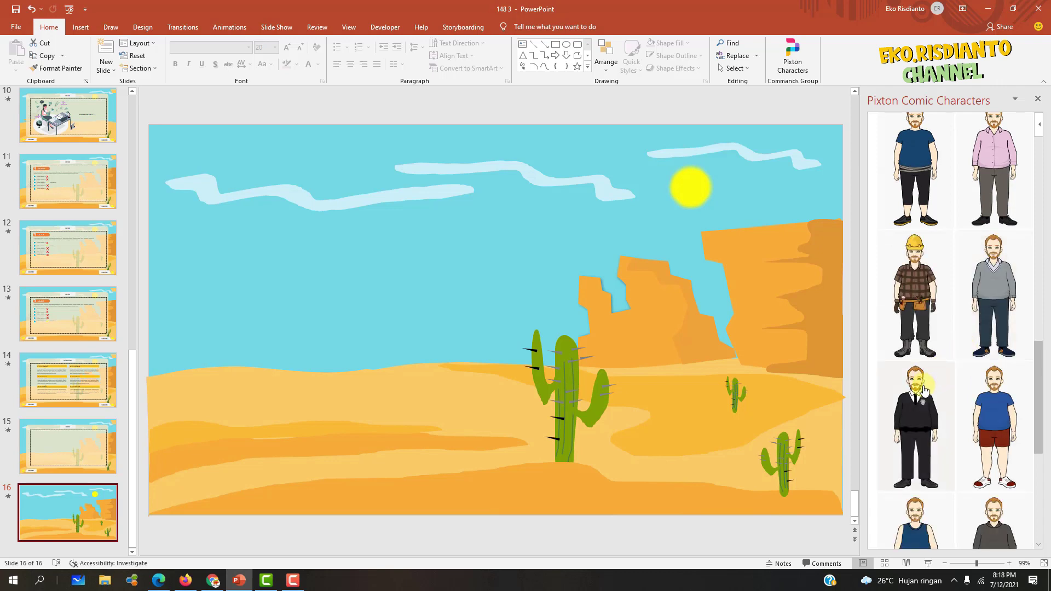
{"action": "left_click", "coordinate": [923, 390]}
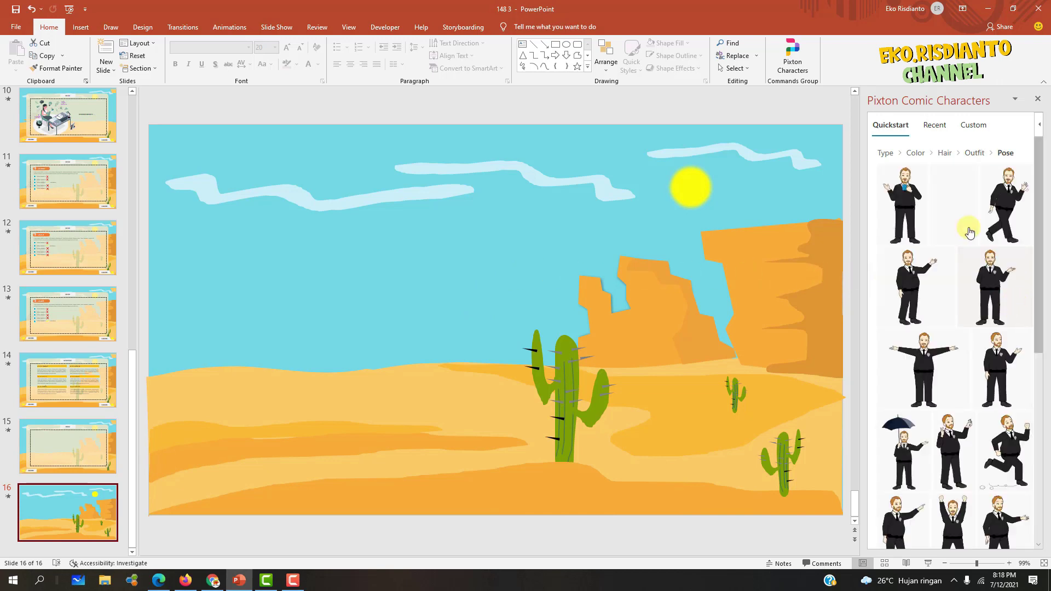
{"action": "left_click_drag", "start_coordinate": [1042, 244], "coordinate": [1042, 253]}
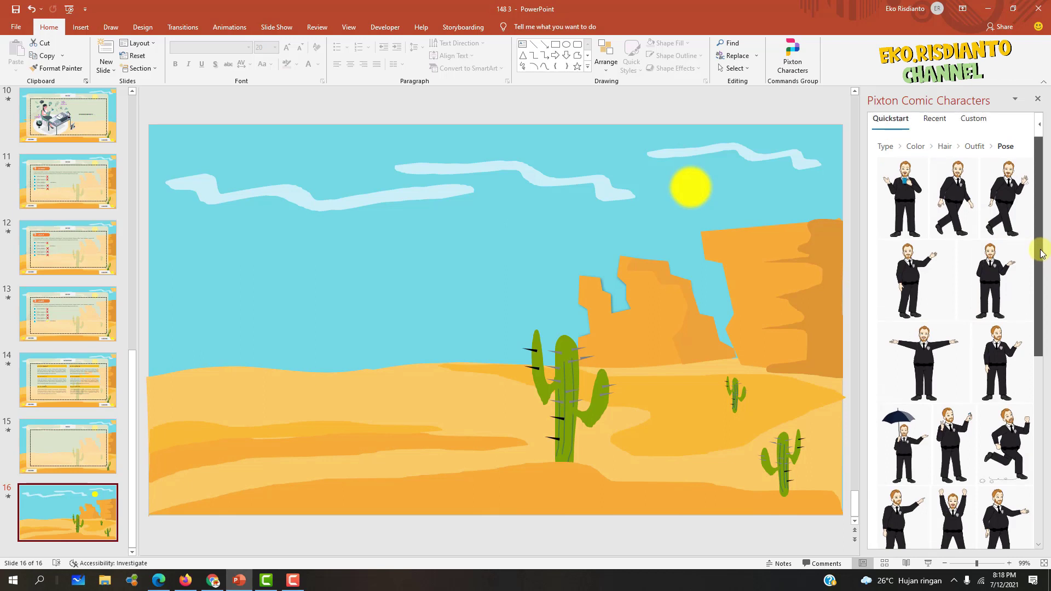
Insert the suited character pose on slide 16, shrink it, and place it beside the right-hand cacti.
{"action": "left_click", "coordinate": [988, 268]}
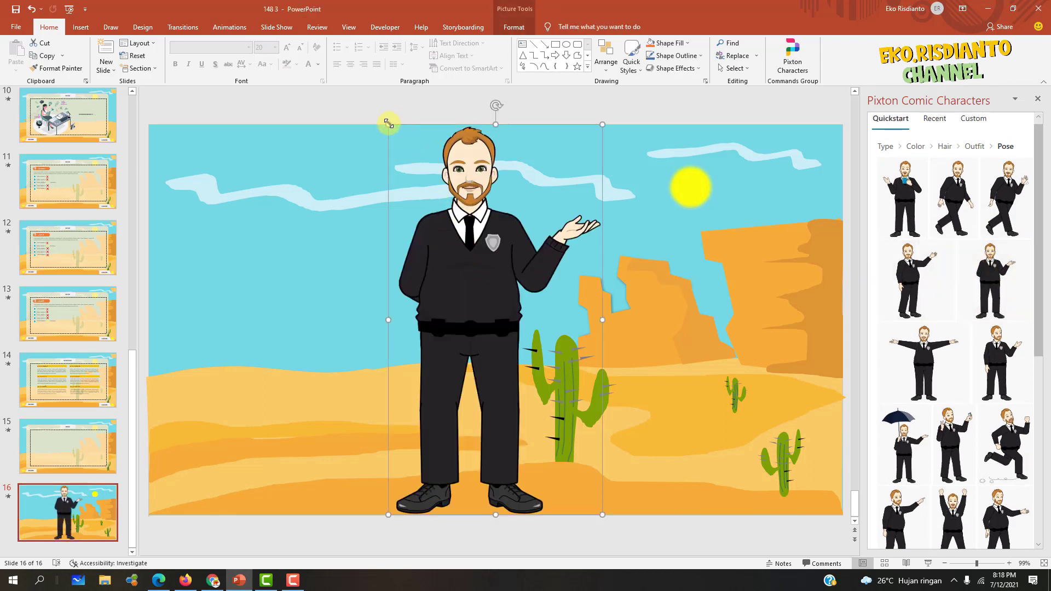
{"action": "left_click_drag", "start_coordinate": [388, 123], "coordinate": [460, 241]}
{"action": "mouse_move", "coordinate": [472, 300]}
{"action": "left_mouse_down"}
{"action": "mouse_move", "coordinate": [459, 287]}
{"action": "mouse_move", "coordinate": [357, 305]}
{"action": "left_mouse_up"}
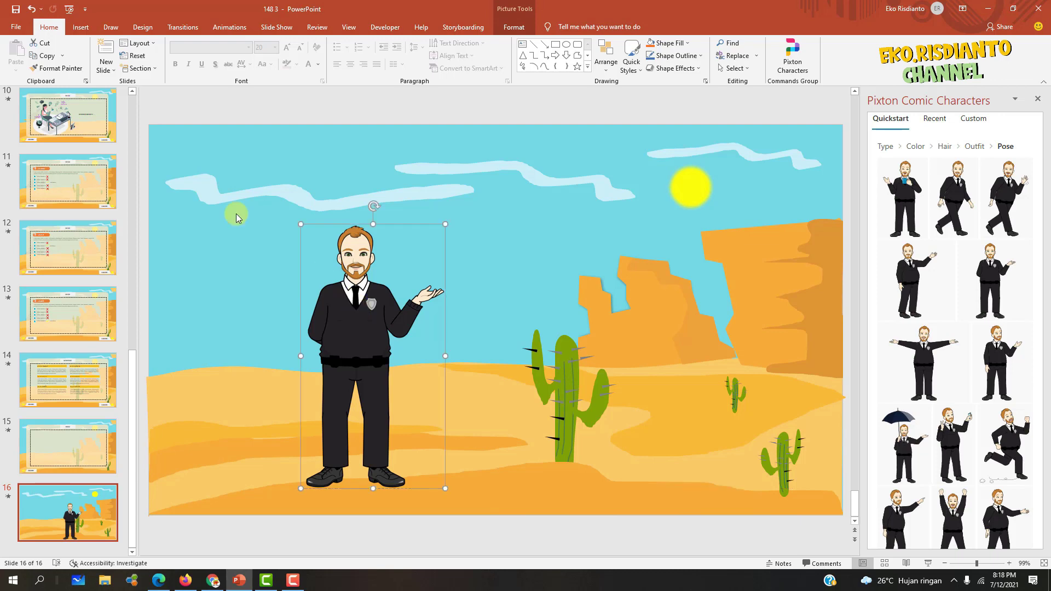
{"action": "left_click_drag", "start_coordinate": [131, 361], "coordinate": [141, 99]}
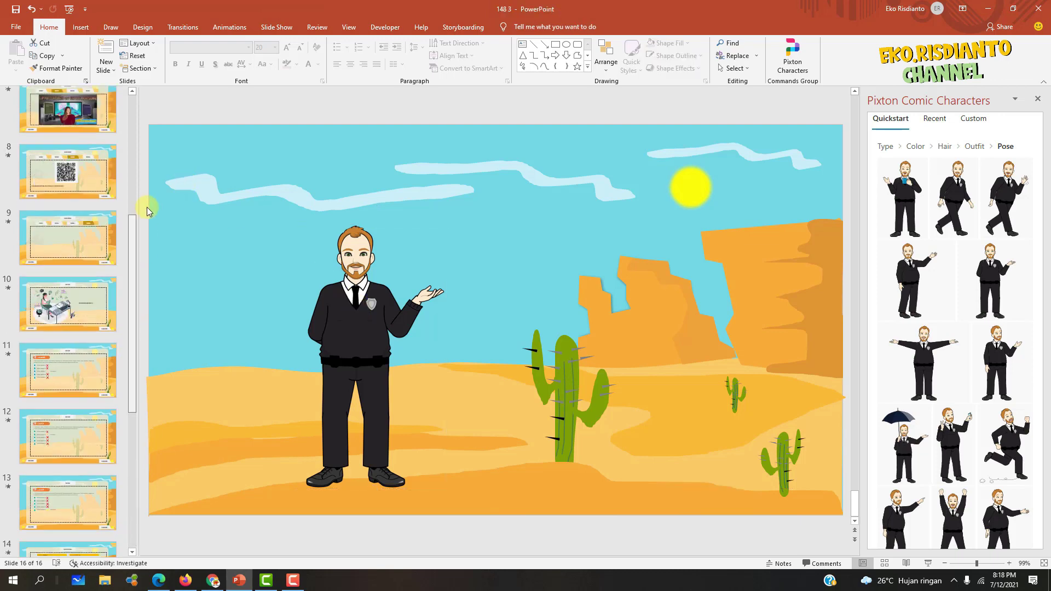
{"action": "left_click", "coordinate": [69, 126]}
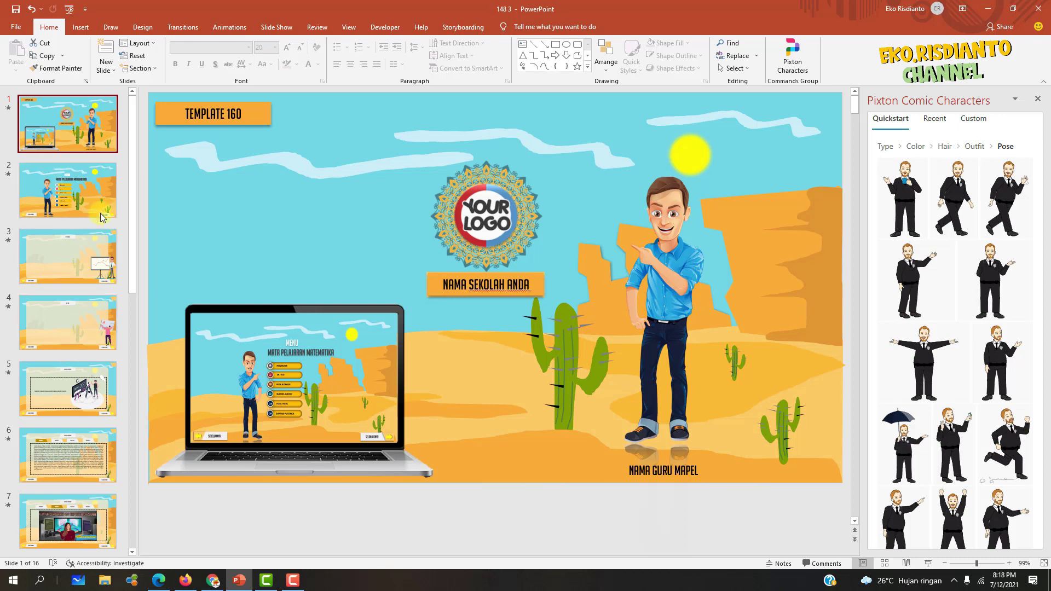
{"action": "left_click_drag", "start_coordinate": [131, 186], "coordinate": [139, 456]}
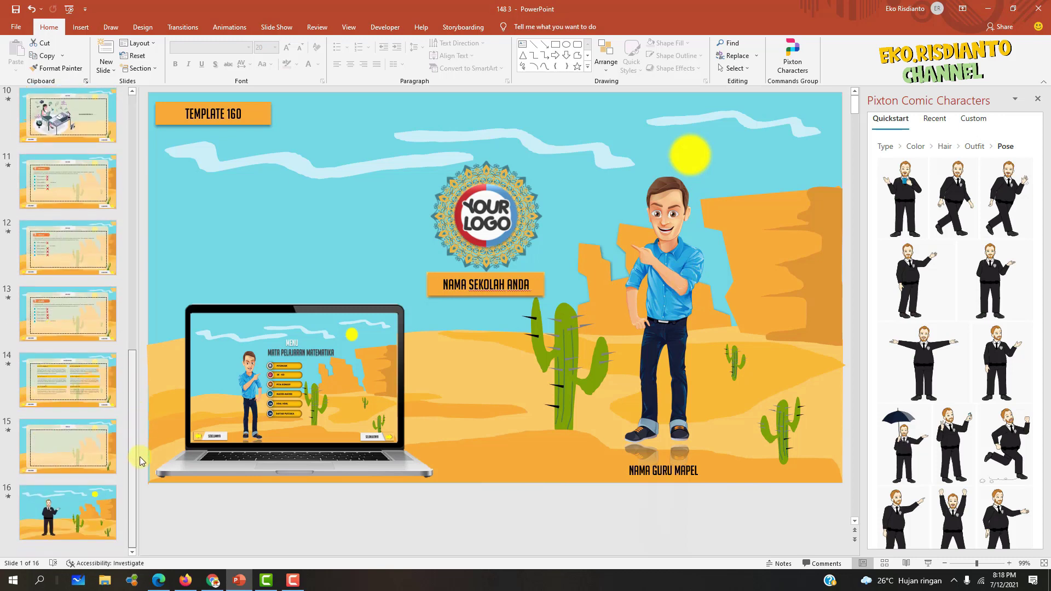
{"action": "left_click", "coordinate": [90, 512]}
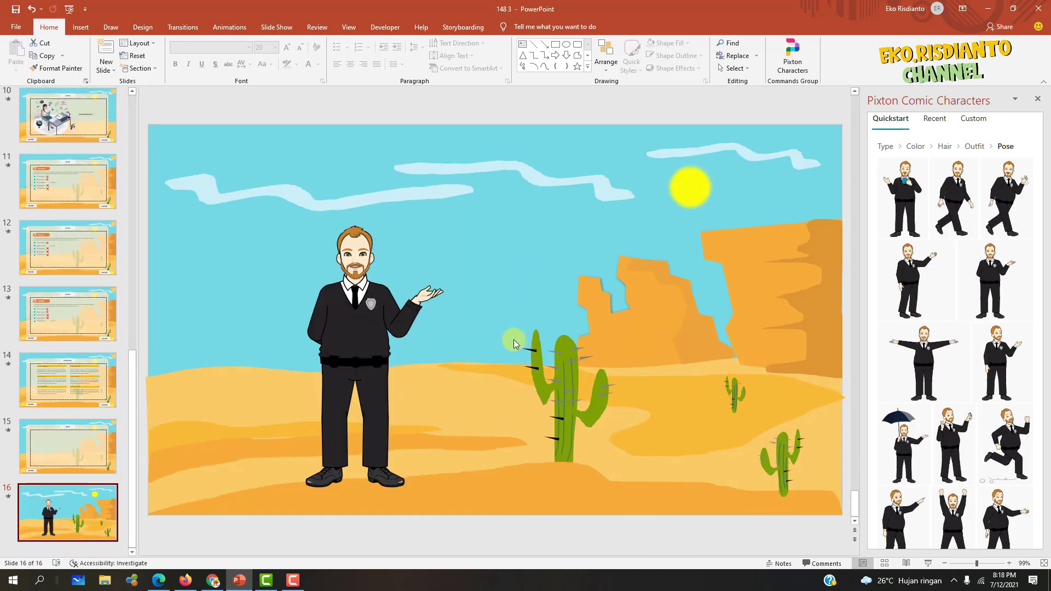
{"action": "left_click_drag", "start_coordinate": [382, 317], "coordinate": [691, 315]}
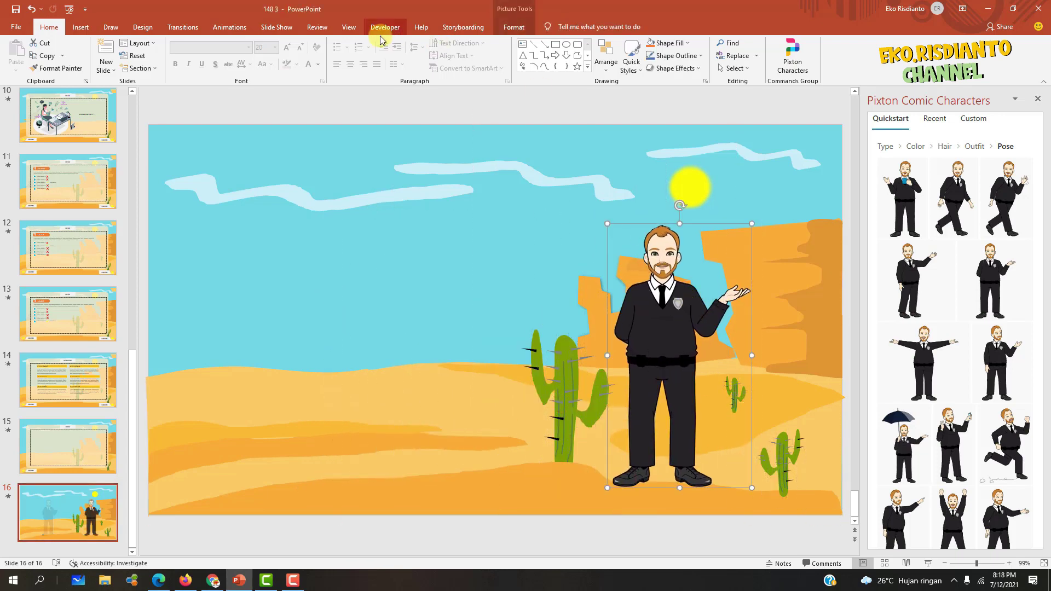
Flip the character horizontally so it faces left, then deselect it.
{"action": "left_click", "coordinate": [513, 27]}
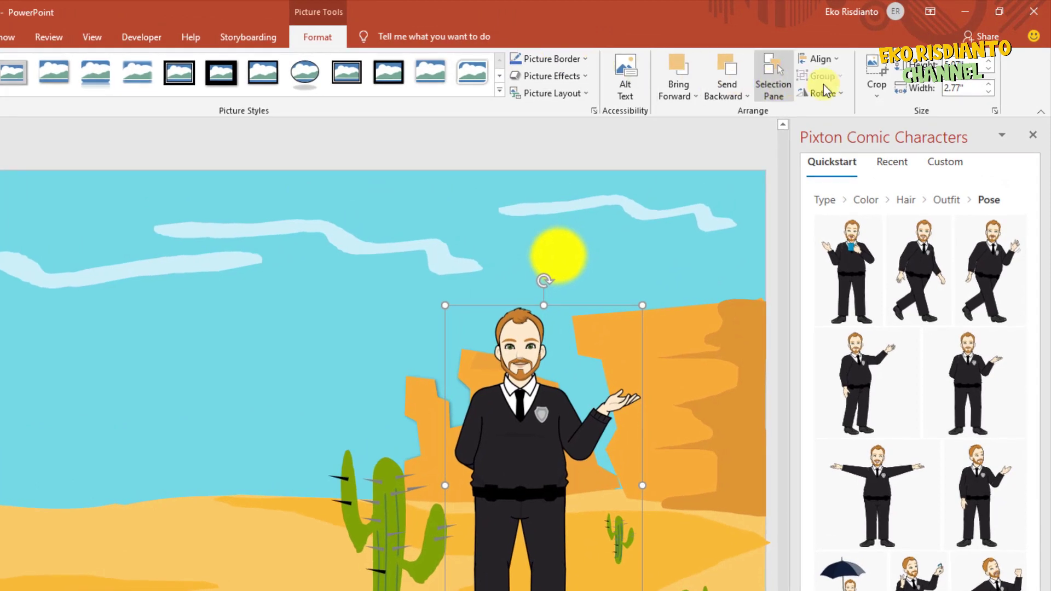
{"action": "left_click", "coordinate": [832, 62]}
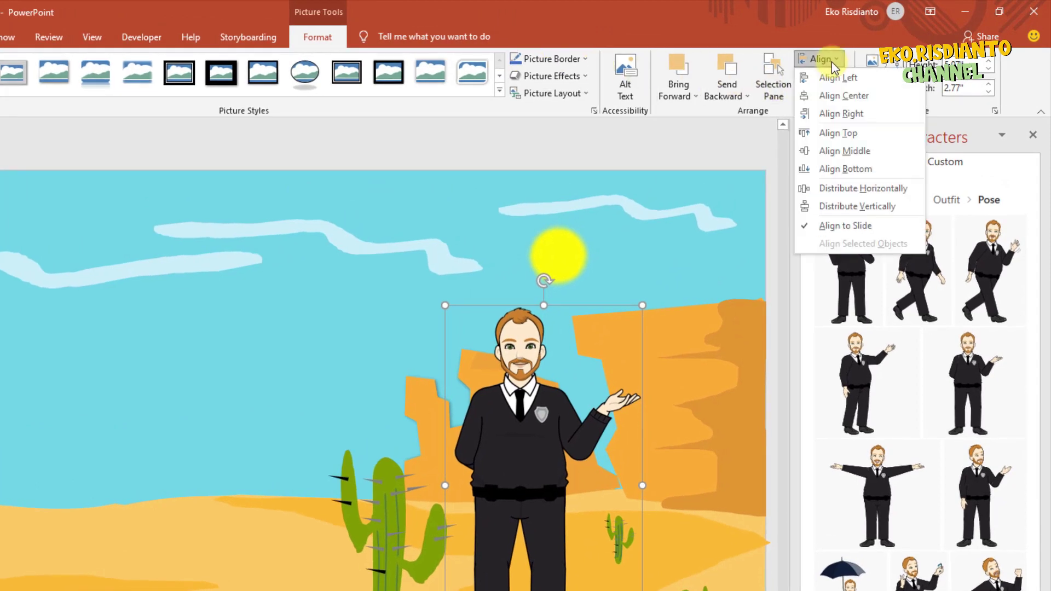
{"action": "left_click", "coordinate": [799, 25]}
{"action": "left_click", "coordinate": [821, 93]}
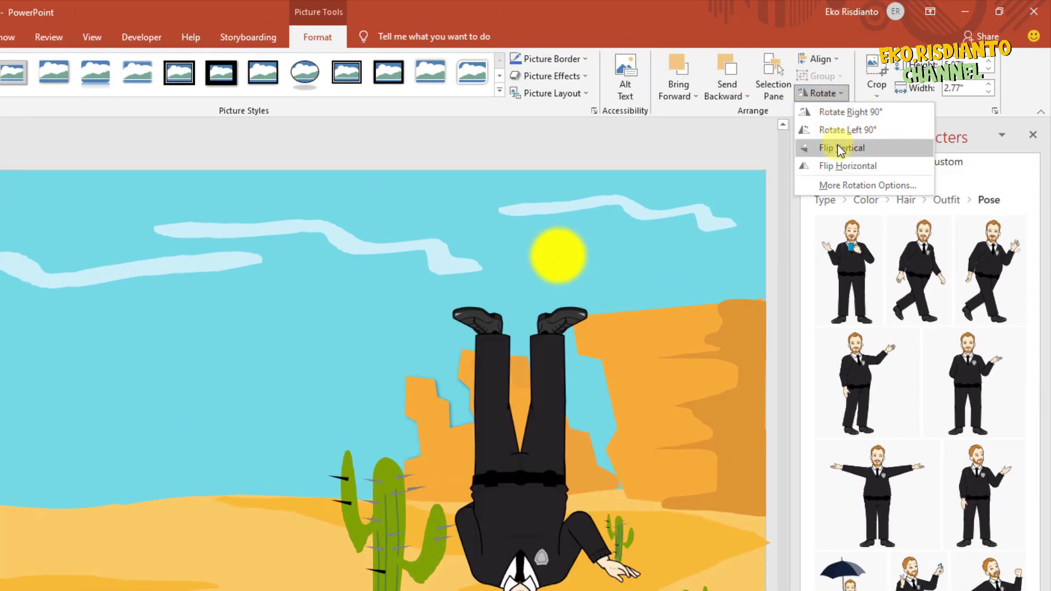
{"action": "left_click", "coordinate": [837, 165]}
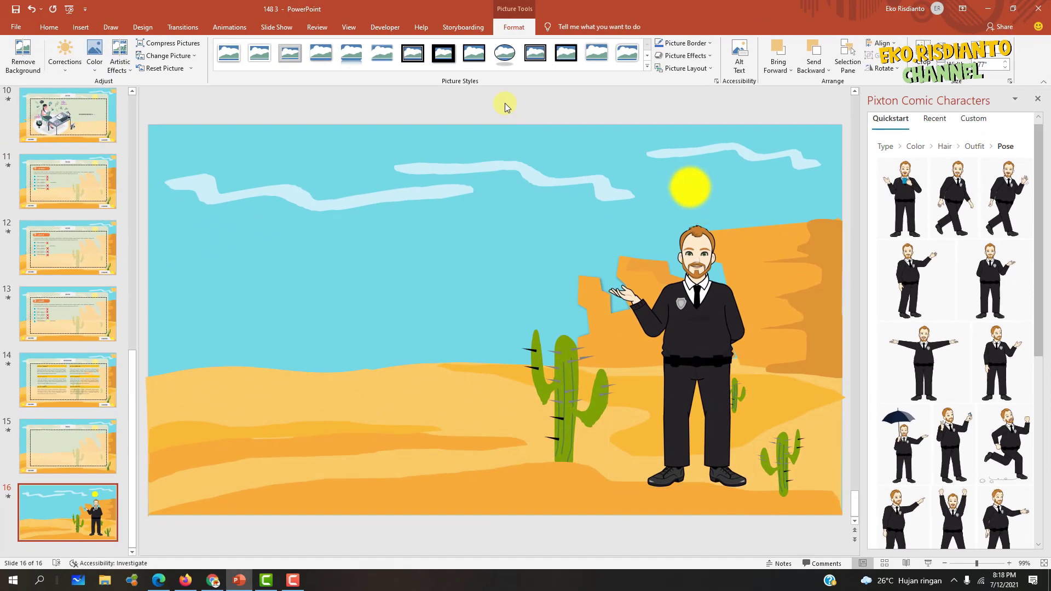
{"action": "left_click", "coordinate": [505, 103]}
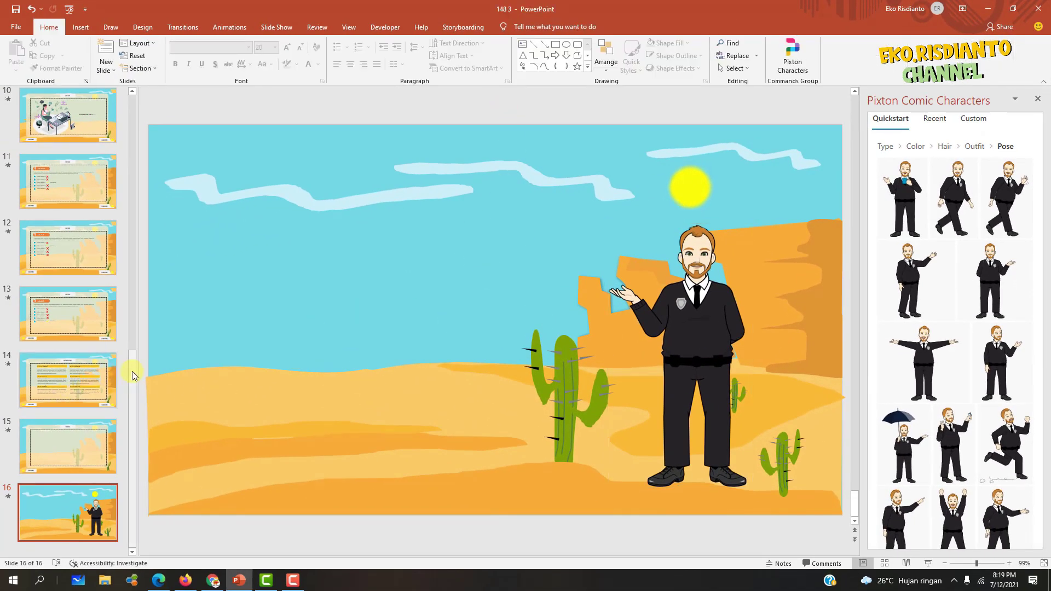
{"action": "left_click_drag", "start_coordinate": [133, 371], "coordinate": [126, 115]}
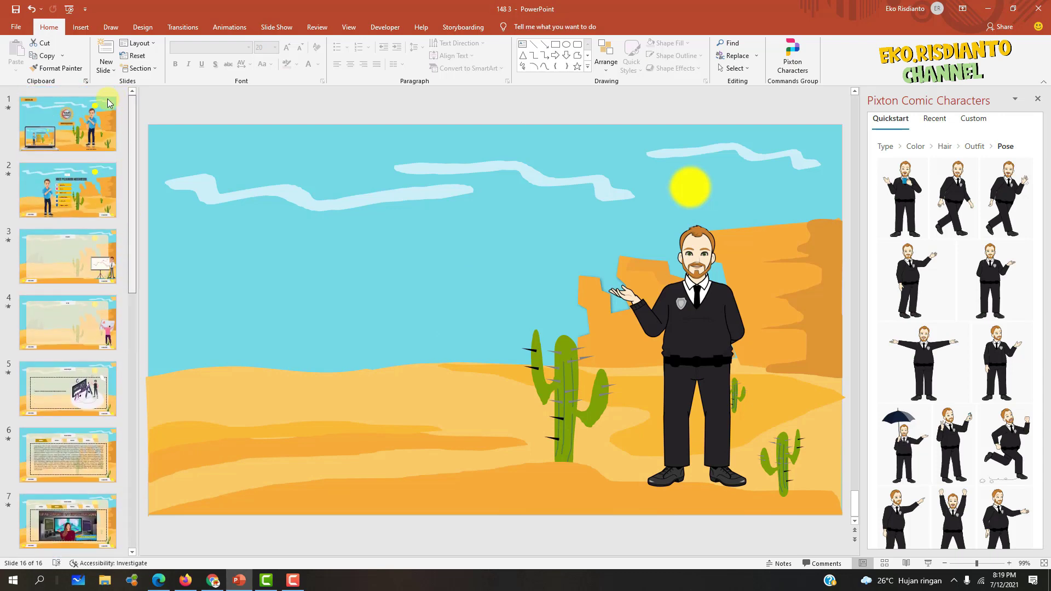
{"action": "left_click", "coordinate": [82, 121]}
Open the thesis presentation tutorial video on YouTube, expand its full description, and return to PowerPoint.
{"action": "left_click", "coordinate": [168, 573]}
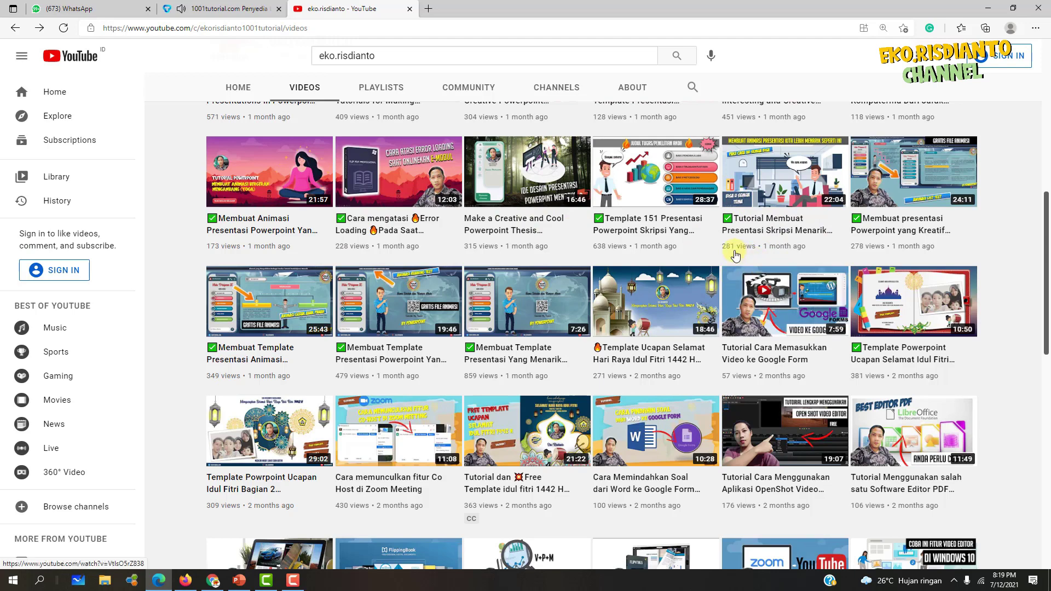
{"action": "scroll", "coordinate": [668, 248], "scroll_direction": "up", "scroll_amount": 3}
{"action": "scroll", "coordinate": [668, 248], "scroll_direction": "up", "scroll_amount": 5}
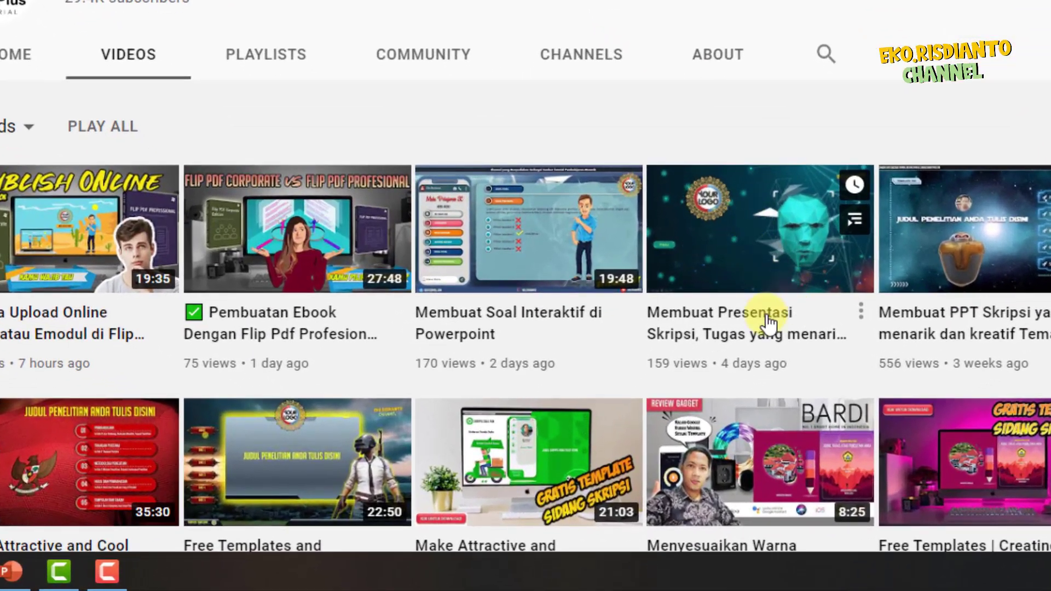
{"action": "left_click", "coordinate": [678, 419]}
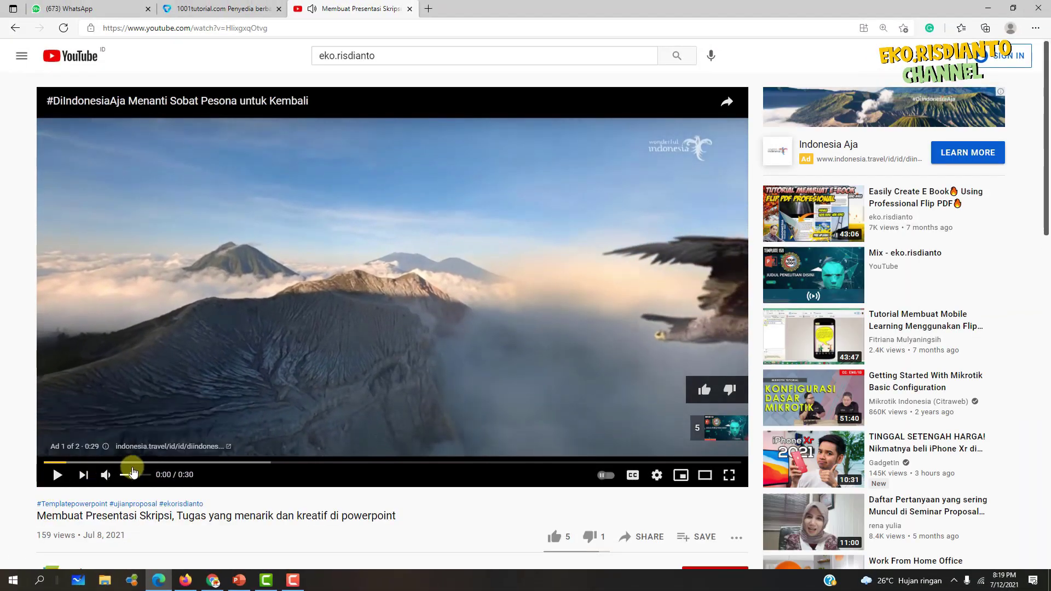
{"action": "scroll", "coordinate": [493, 429], "scroll_direction": "down", "scroll_amount": 3}
{"action": "scroll", "coordinate": [168, 476], "scroll_direction": "down", "scroll_amount": 2}
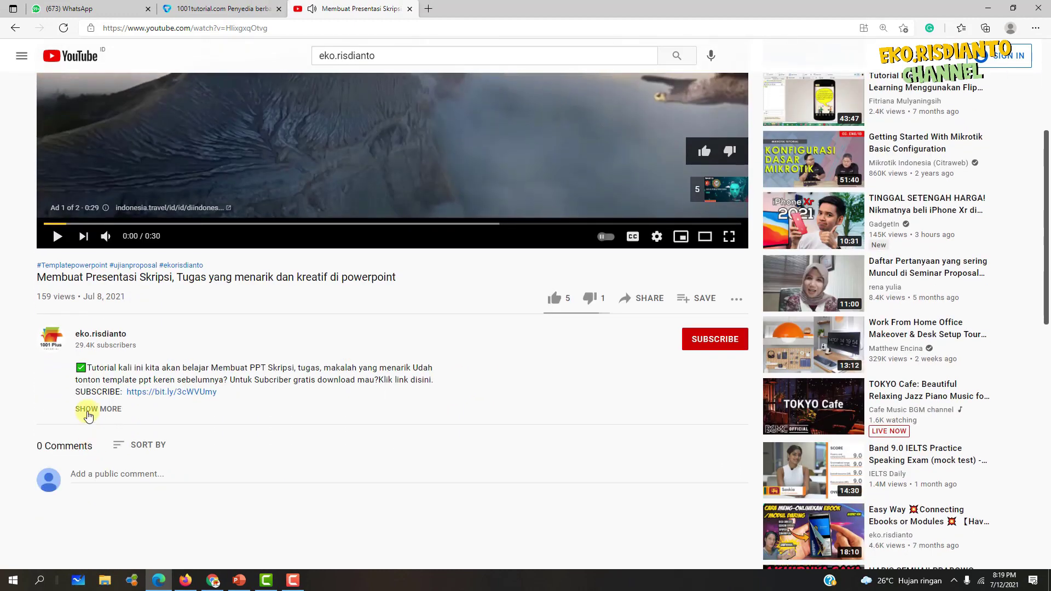
{"action": "left_click", "coordinate": [90, 409]}
{"action": "scroll", "coordinate": [137, 402], "scroll_direction": "down", "scroll_amount": 4}
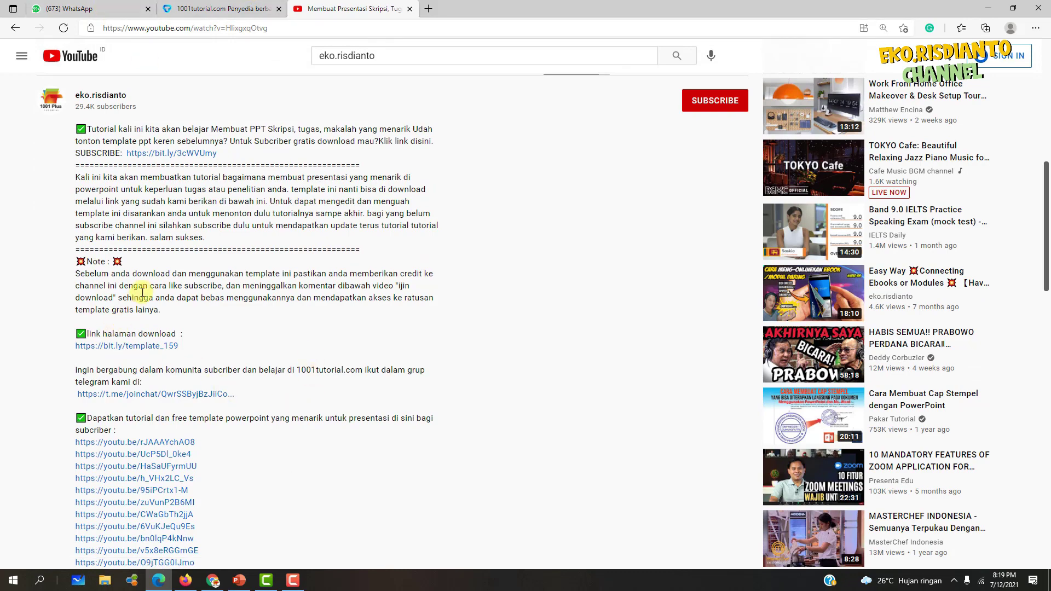
{"action": "scroll", "coordinate": [487, 310], "scroll_direction": "up", "scroll_amount": 4}
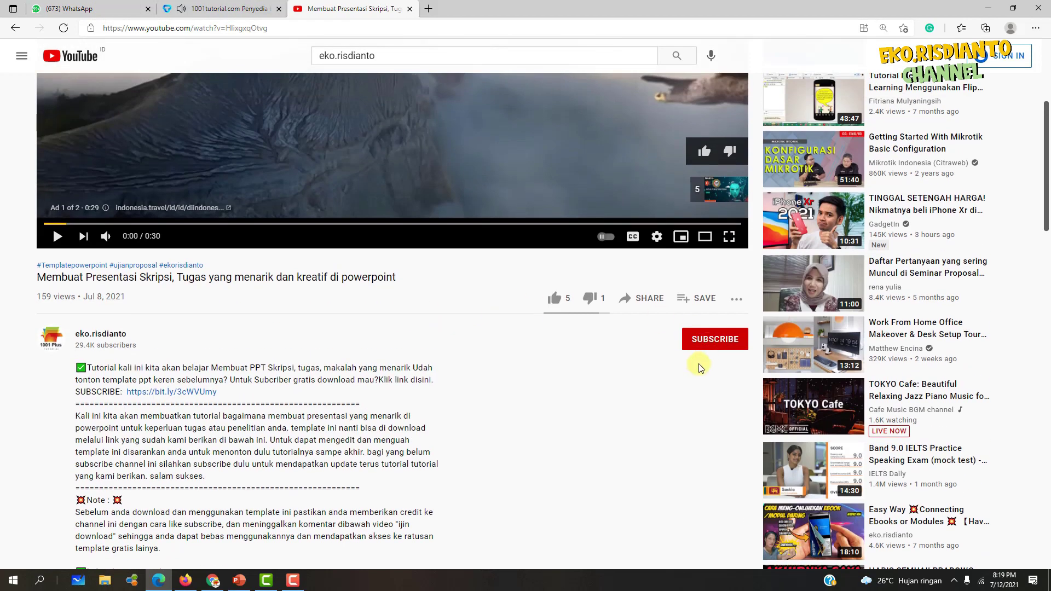
{"action": "scroll", "coordinate": [428, 326], "scroll_direction": "up", "scroll_amount": 4}
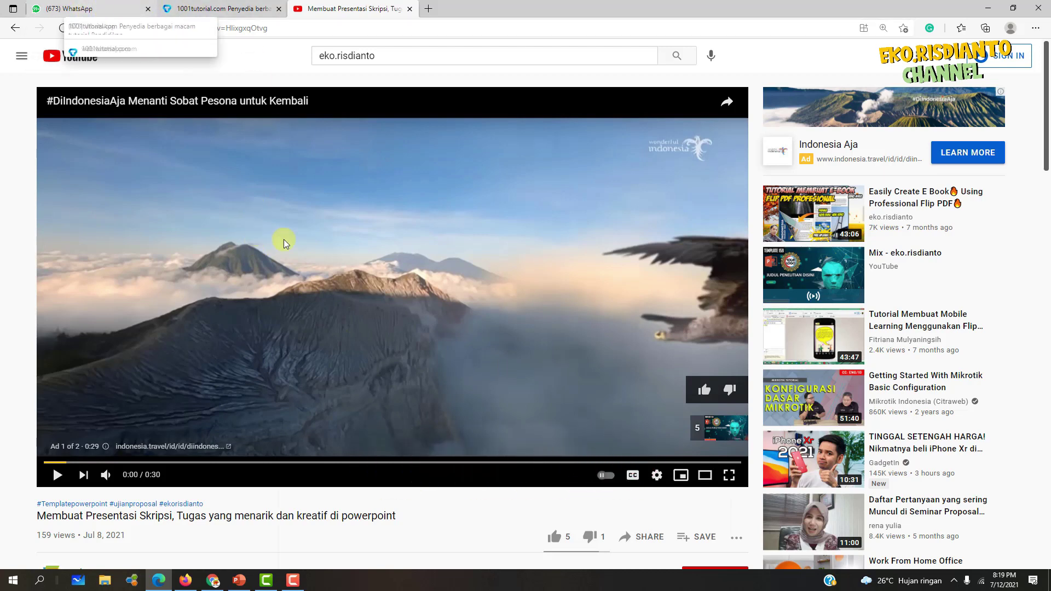
{"action": "left_click", "coordinate": [239, 580]}
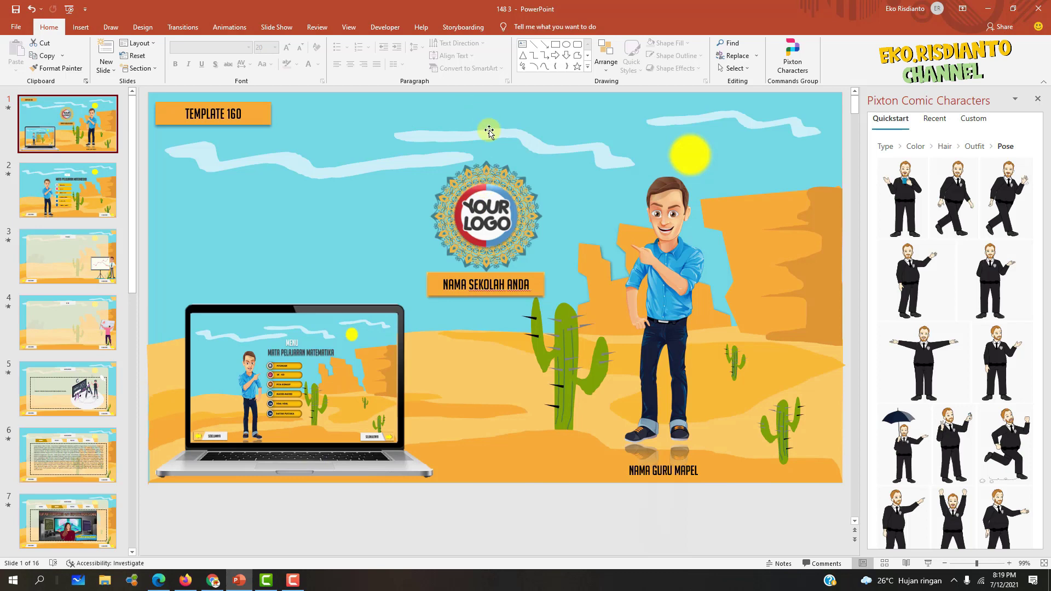
Copy the YOUR LOGO emblem from slide 1 and paste it onto slide 16.
{"action": "scroll", "coordinate": [530, 201], "scroll_direction": "down", "scroll_amount": 3}
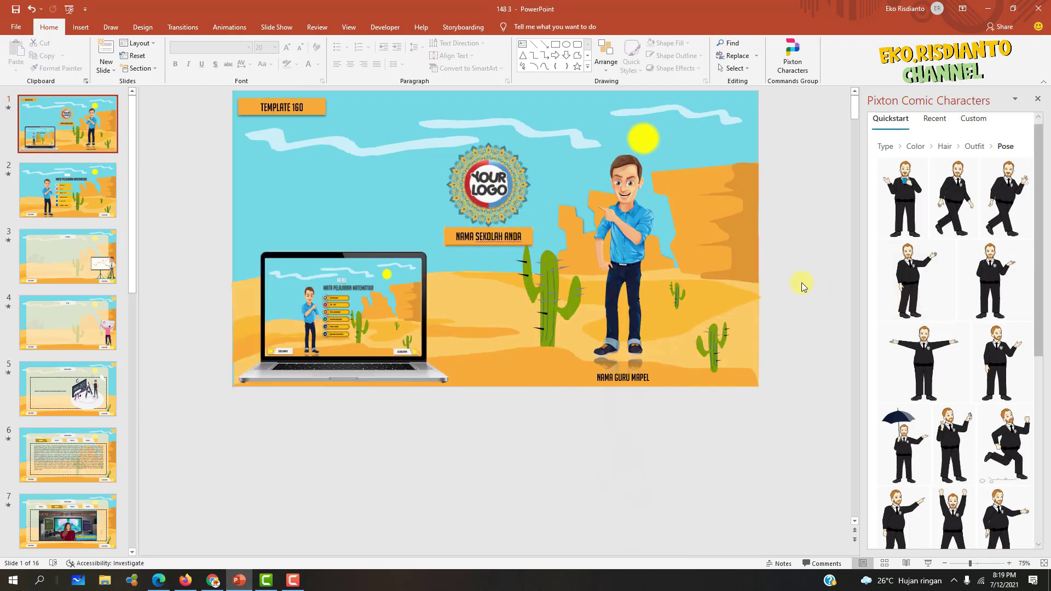
{"action": "scroll", "coordinate": [792, 227], "scroll_direction": "up", "scroll_amount": 3}
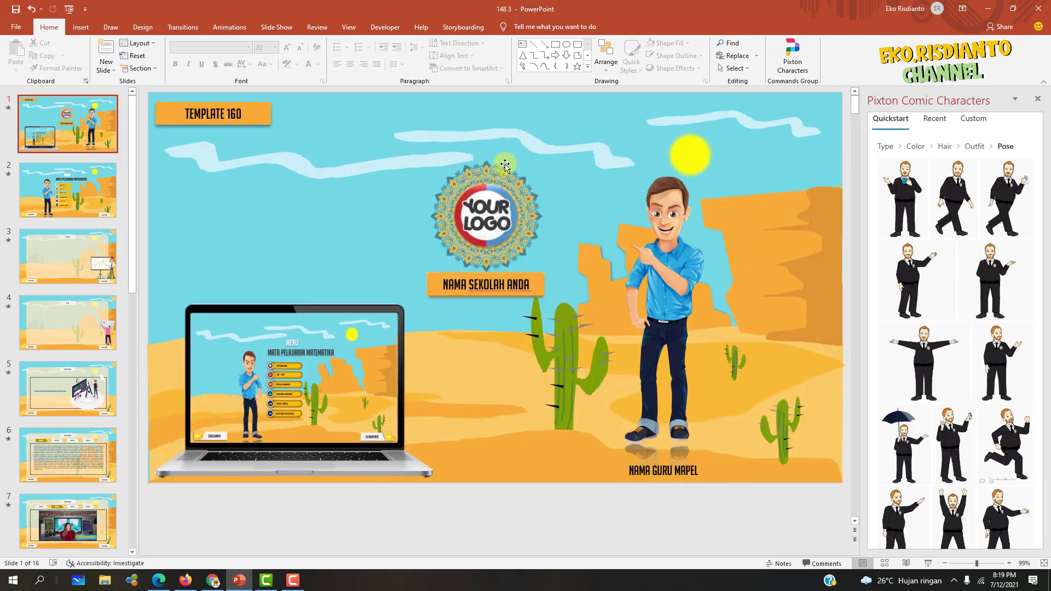
{"action": "mouse_move", "coordinate": [391, 88]}
{"action": "left_mouse_down"}
{"action": "mouse_move", "coordinate": [553, 283]}
{"action": "mouse_move", "coordinate": [551, 270]}
{"action": "left_mouse_up"}
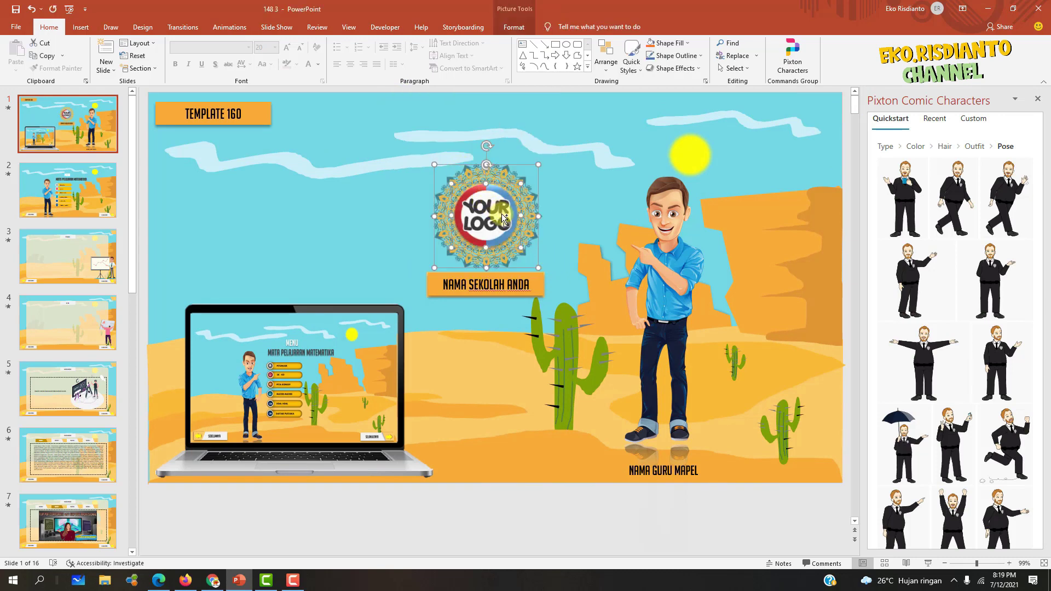
{"action": "key", "text": "ctrl+c"}
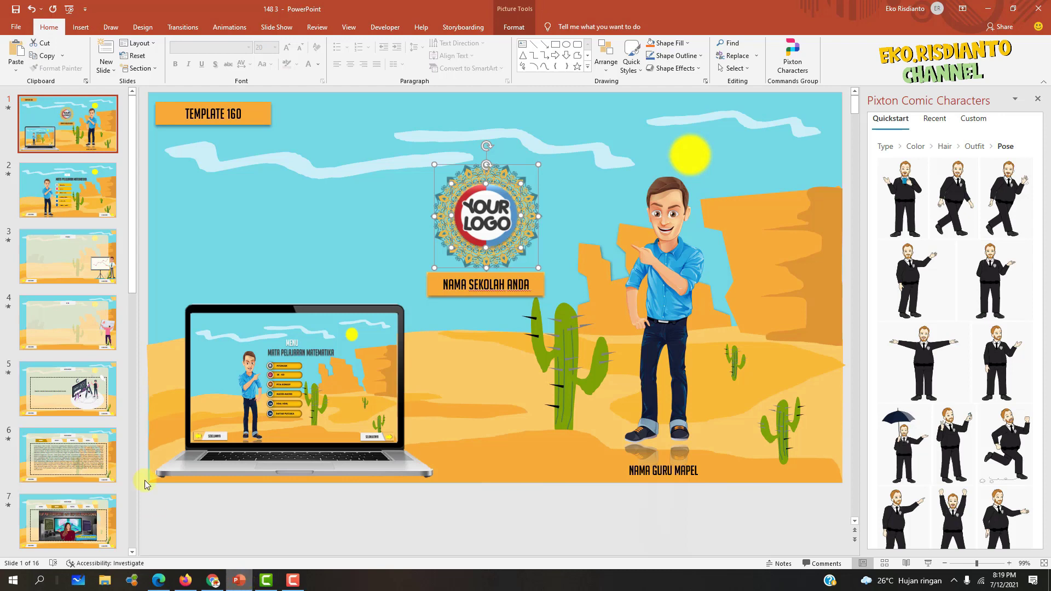
{"action": "left_click_drag", "start_coordinate": [132, 267], "coordinate": [132, 524]}
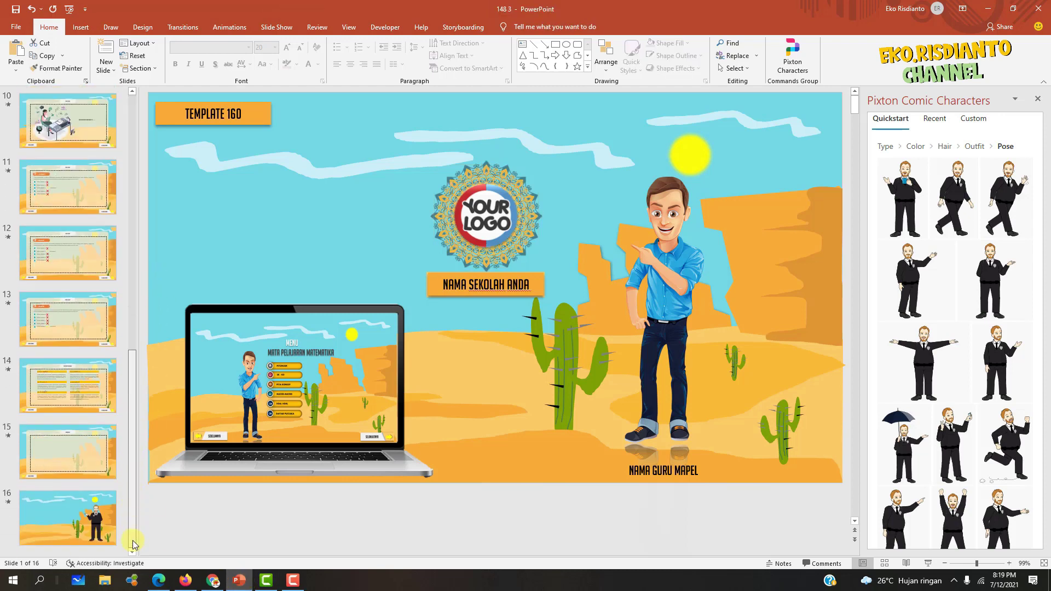
{"action": "left_click", "coordinate": [85, 528]}
{"action": "key", "text": "ctrl+v"}
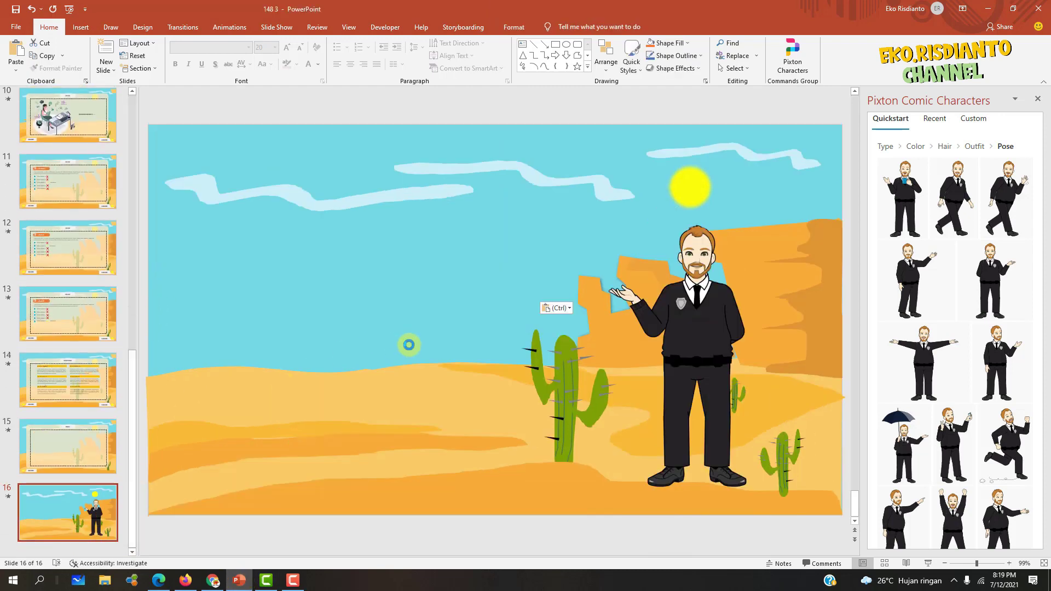
Close the Pixton pane, preview slide 16 as a slideshow, then go back to slide 1.
{"action": "left_click", "coordinate": [1038, 101]}
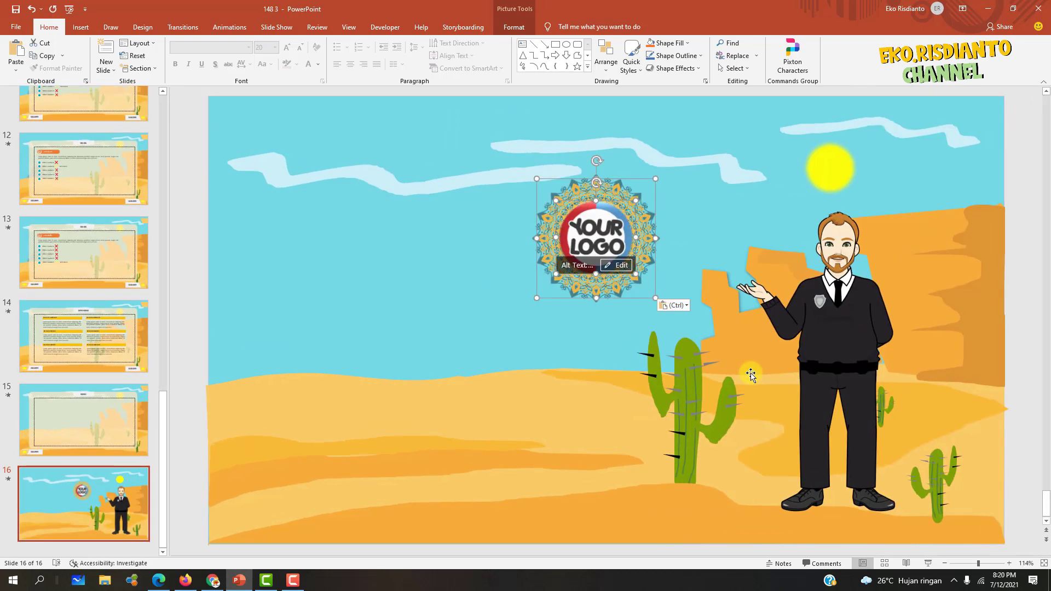
{"action": "left_click", "coordinate": [929, 563]}
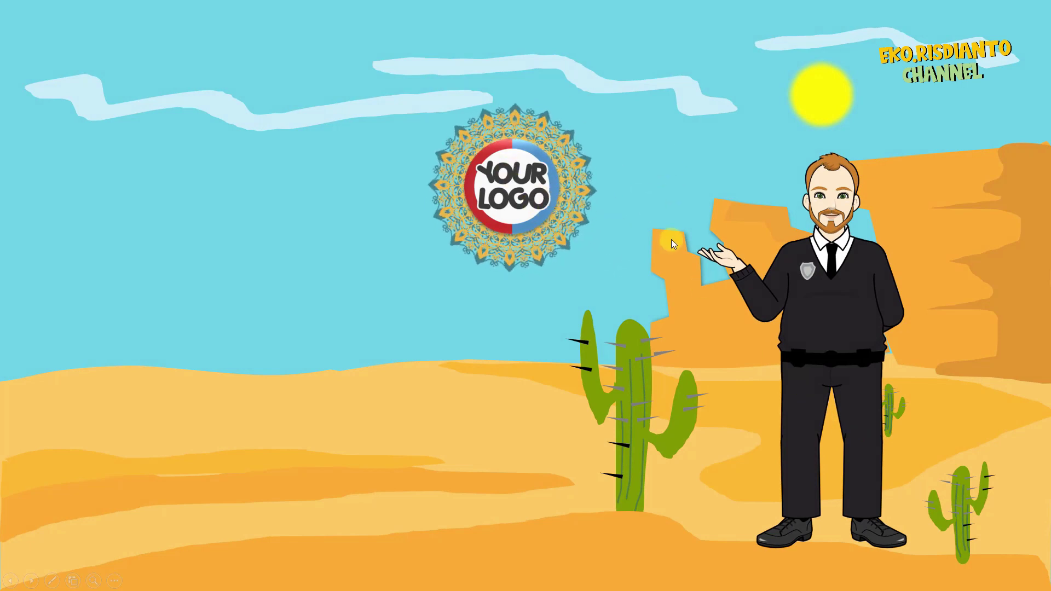
{"action": "key", "text": "Escape"}
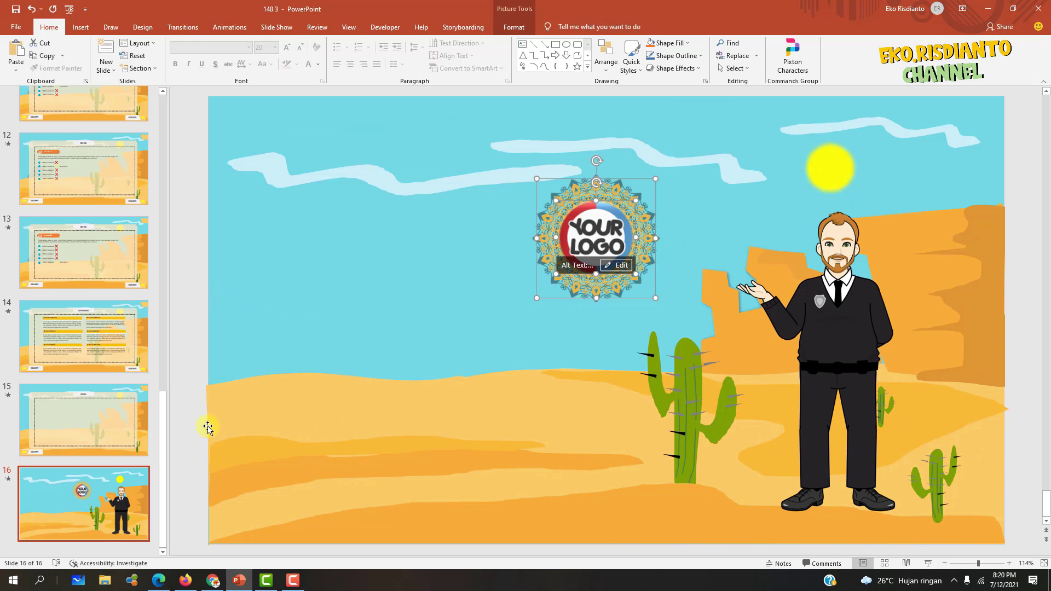
{"action": "left_click", "coordinate": [163, 412]}
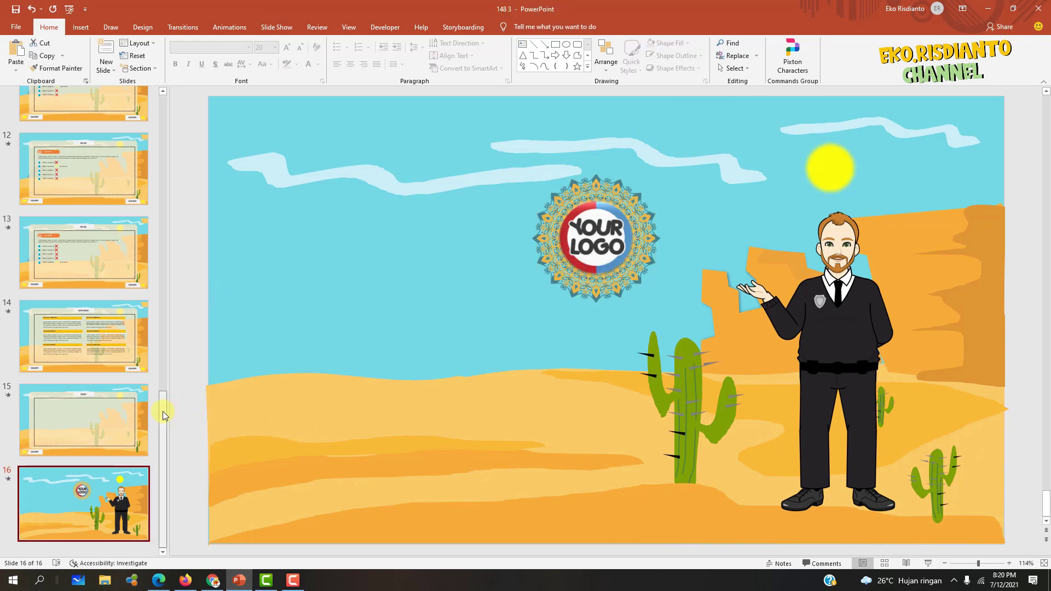
{"action": "left_click_drag", "start_coordinate": [162, 412], "coordinate": [166, 103]}
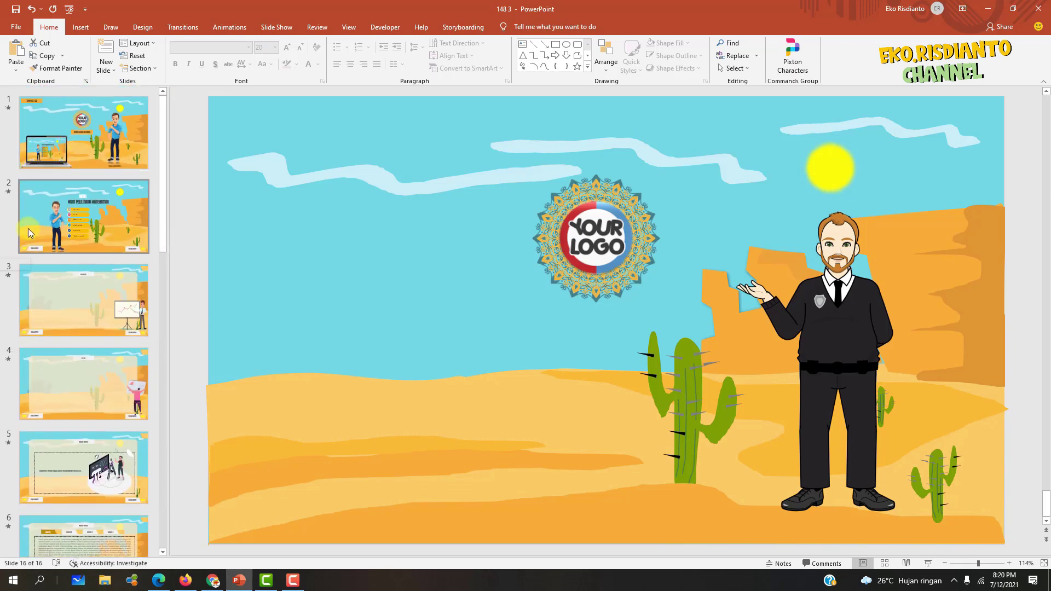
{"action": "left_click", "coordinate": [54, 154]}
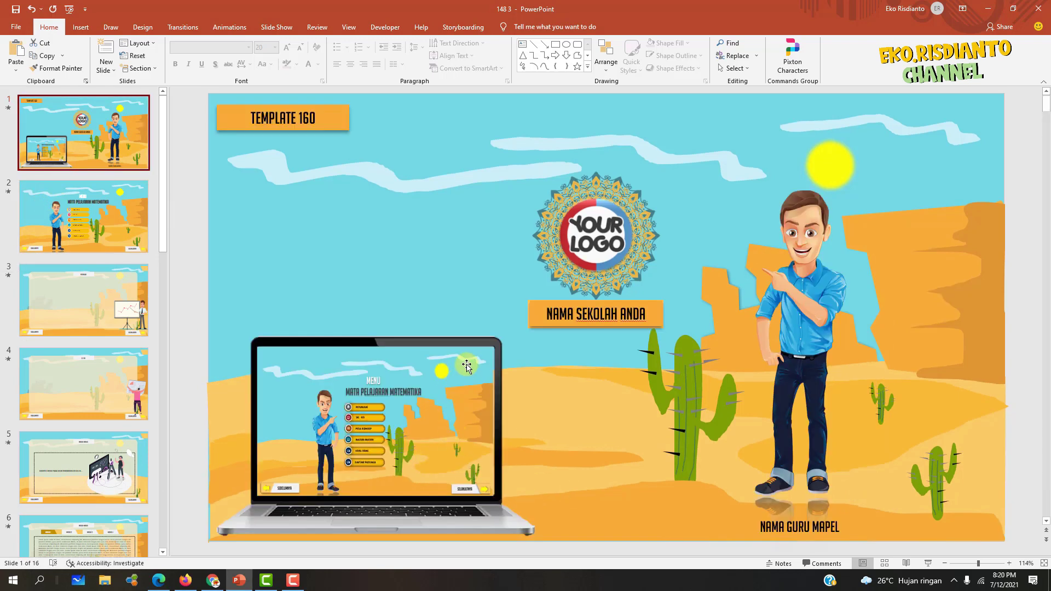
In a new browser tab, search Google for 'laptop .png'.
{"action": "left_click", "coordinate": [159, 581]}
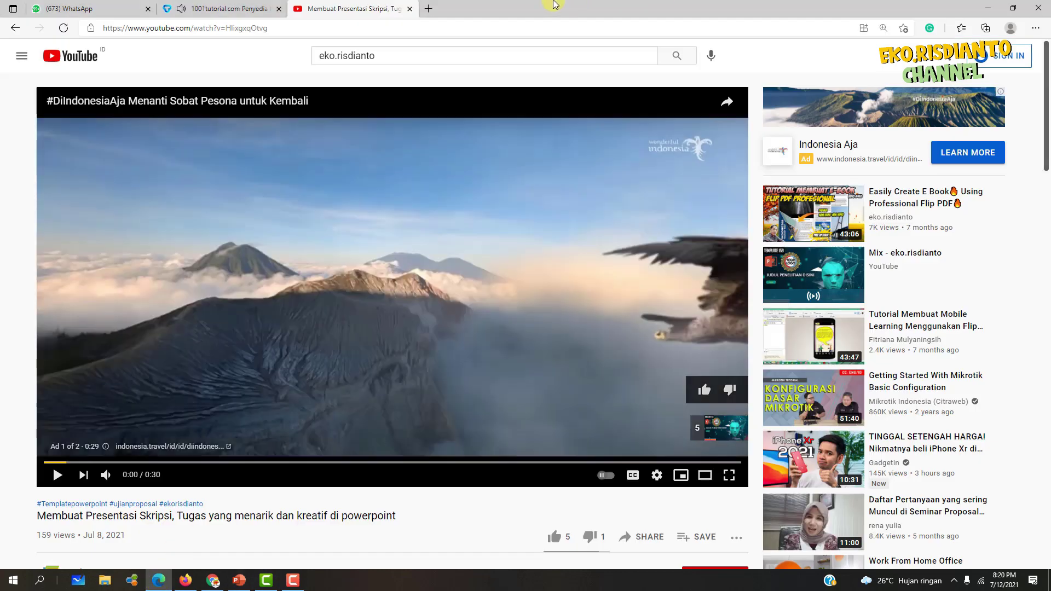
{"action": "left_click", "coordinate": [428, 9]}
{"action": "left_click", "coordinate": [398, 28]}
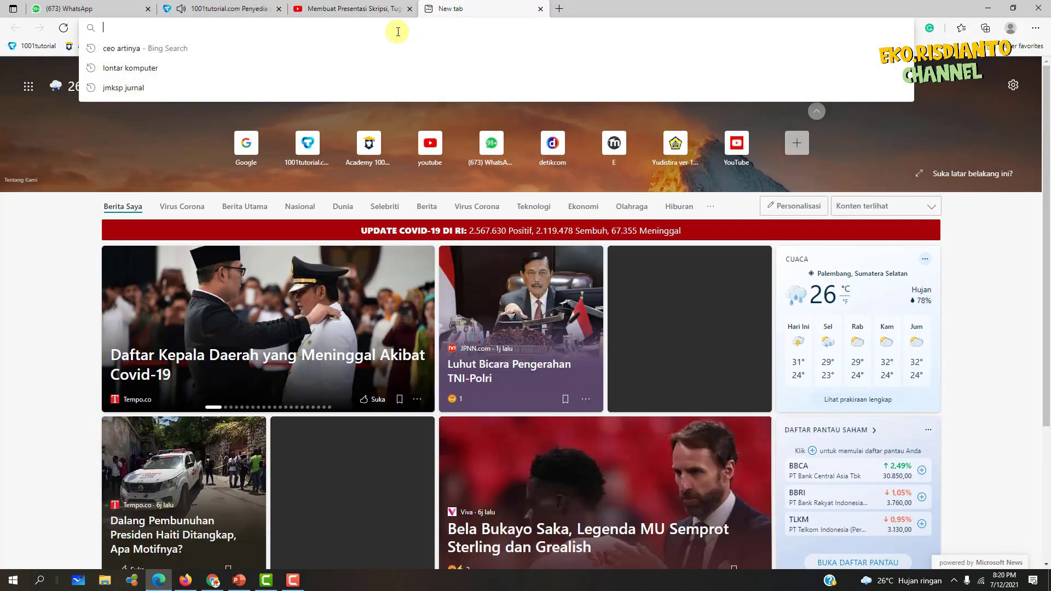
{"action": "type", "text": "google.com"}
{"action": "key", "text": "Return"}
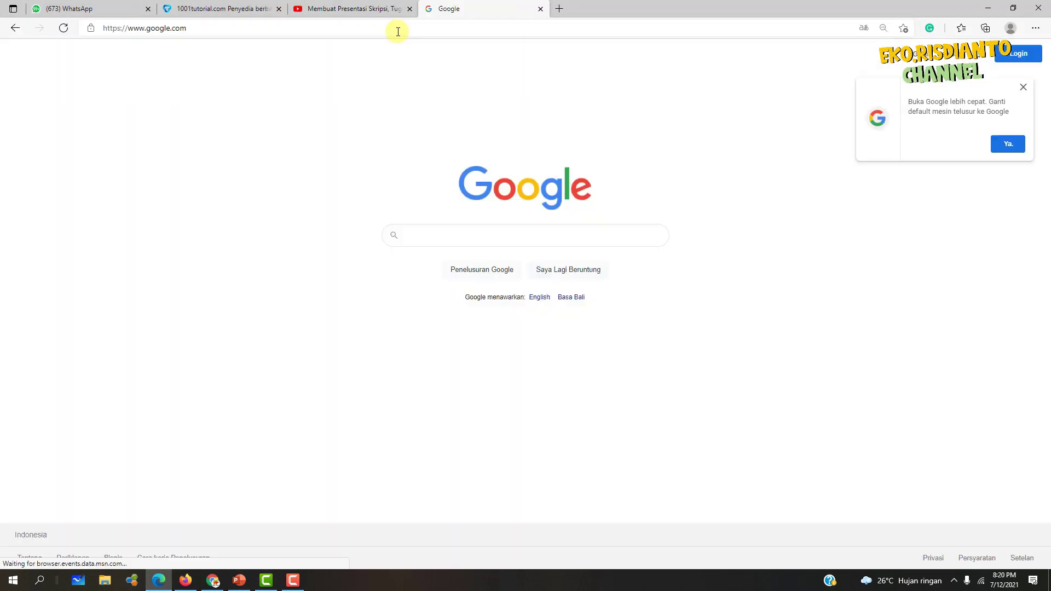
{"action": "type", "text": "lap"}
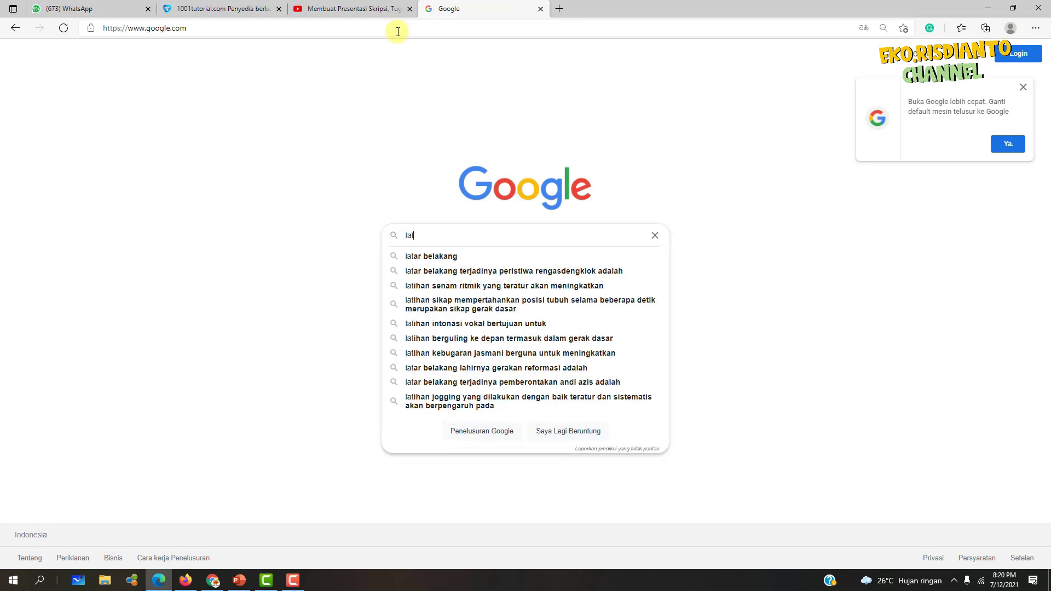
{"action": "type", "text": "top "}
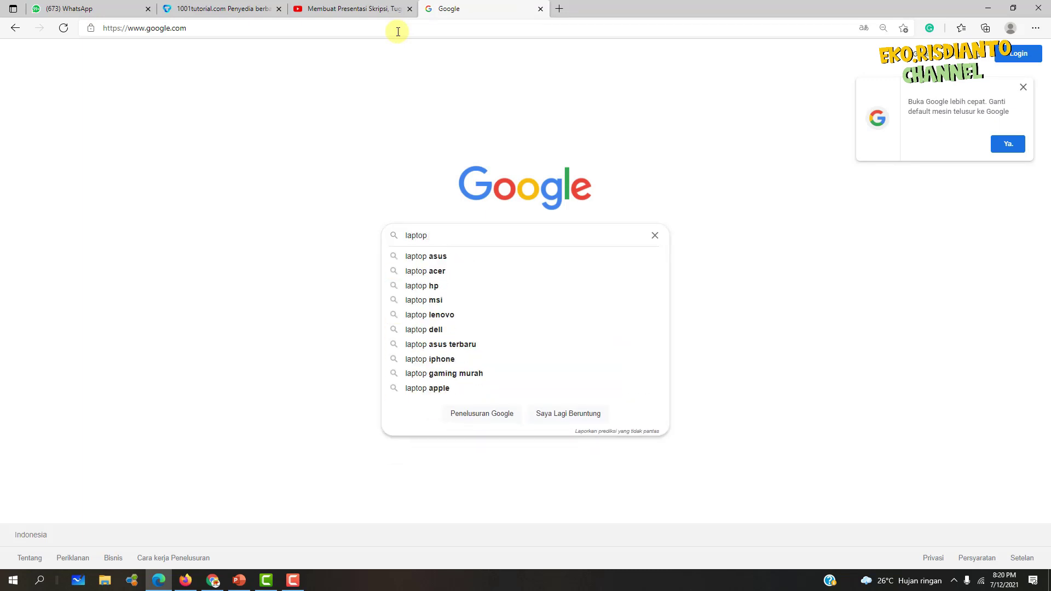
{"action": "type", "text": ".png"}
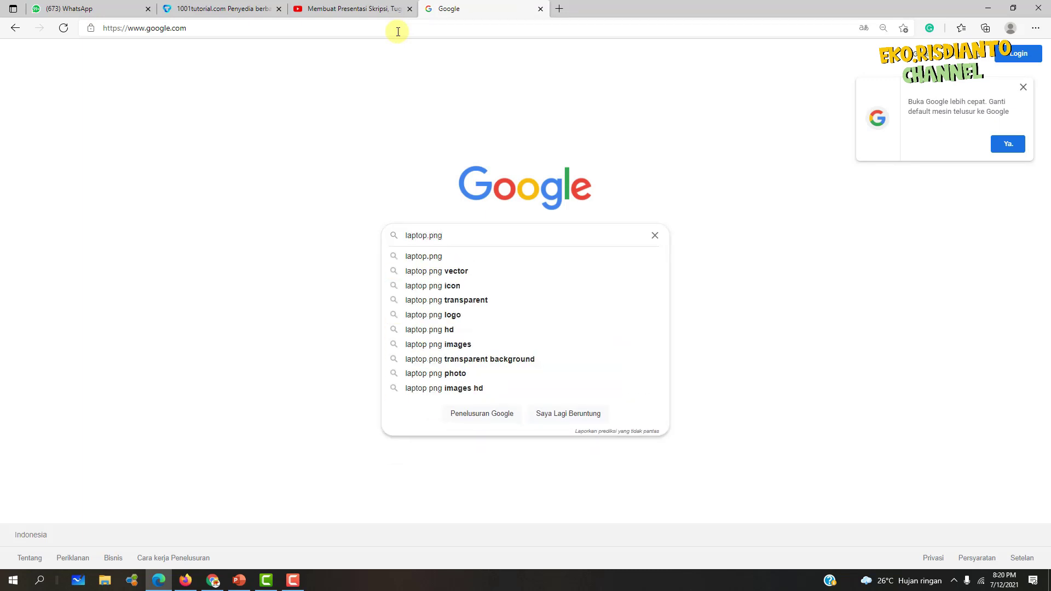
{"action": "key", "text": "Return"}
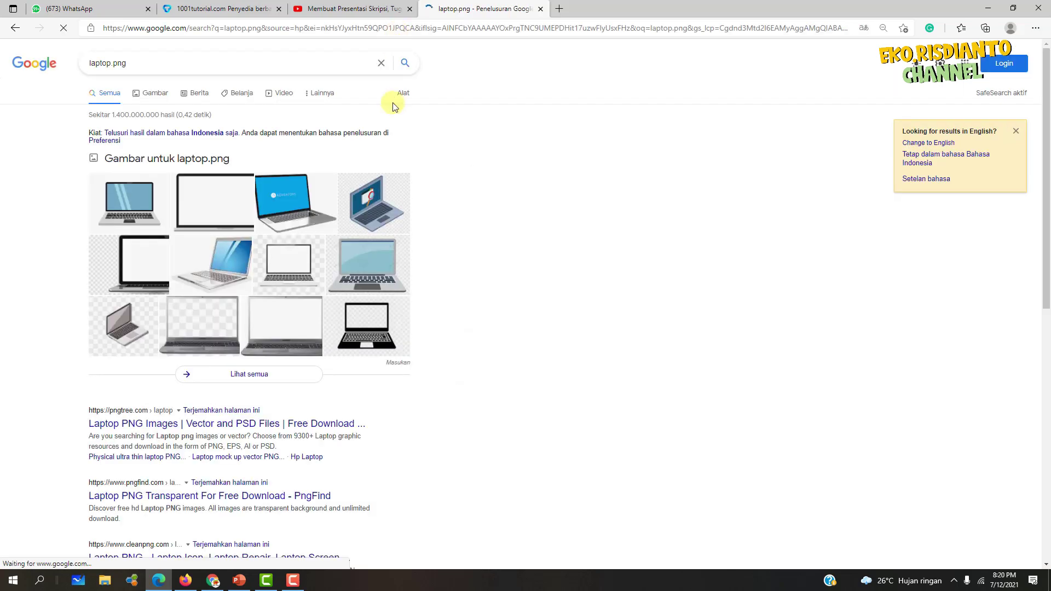
Filter image results to transparent backgrounds and copy the freepnglogos.com laptop image.
{"action": "left_click", "coordinate": [163, 92]}
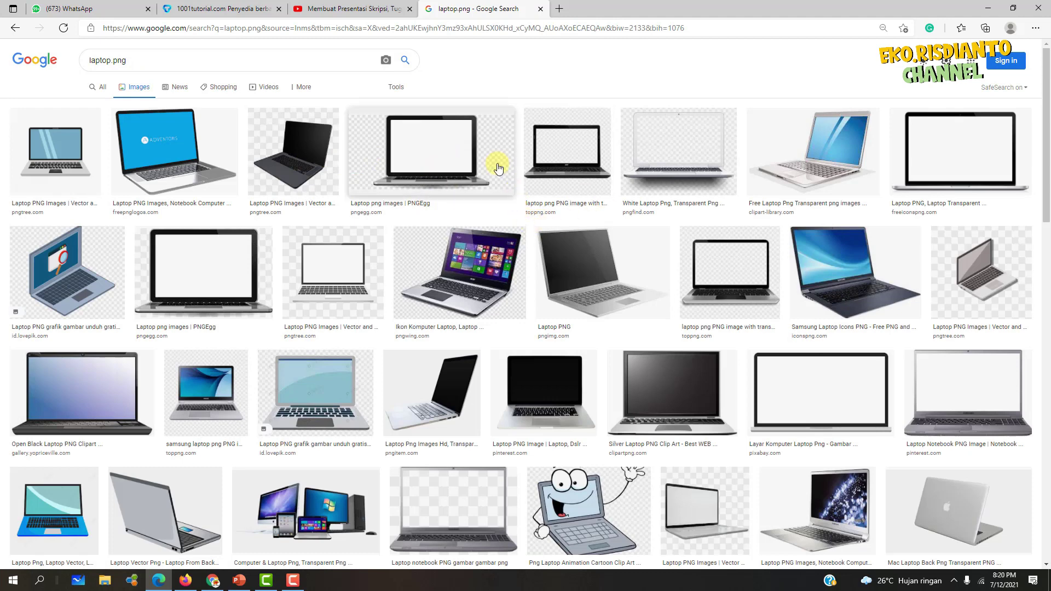
{"action": "left_click", "coordinate": [397, 89]}
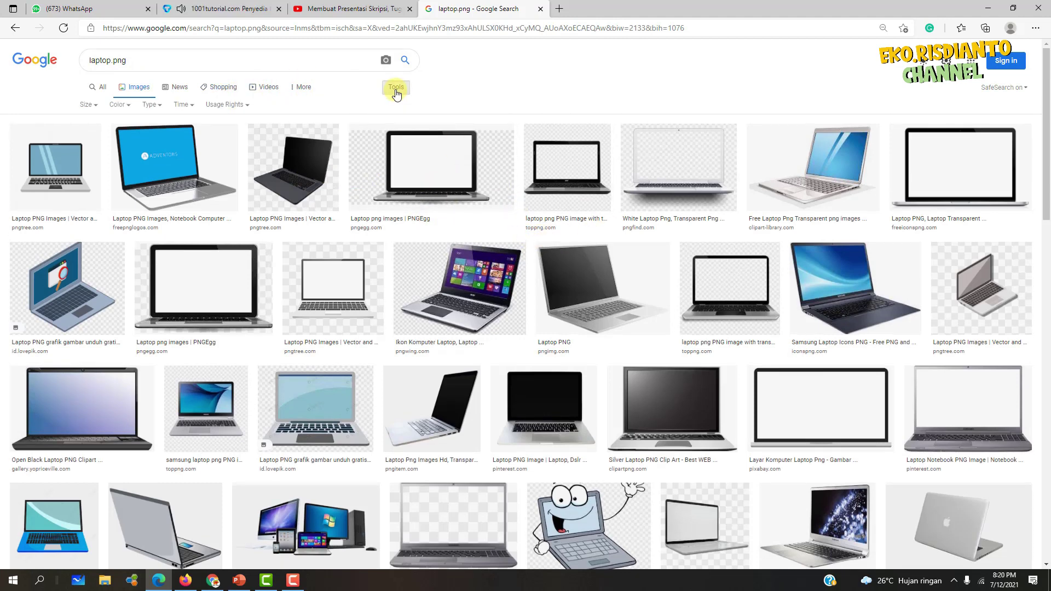
{"action": "left_click", "coordinate": [119, 105]}
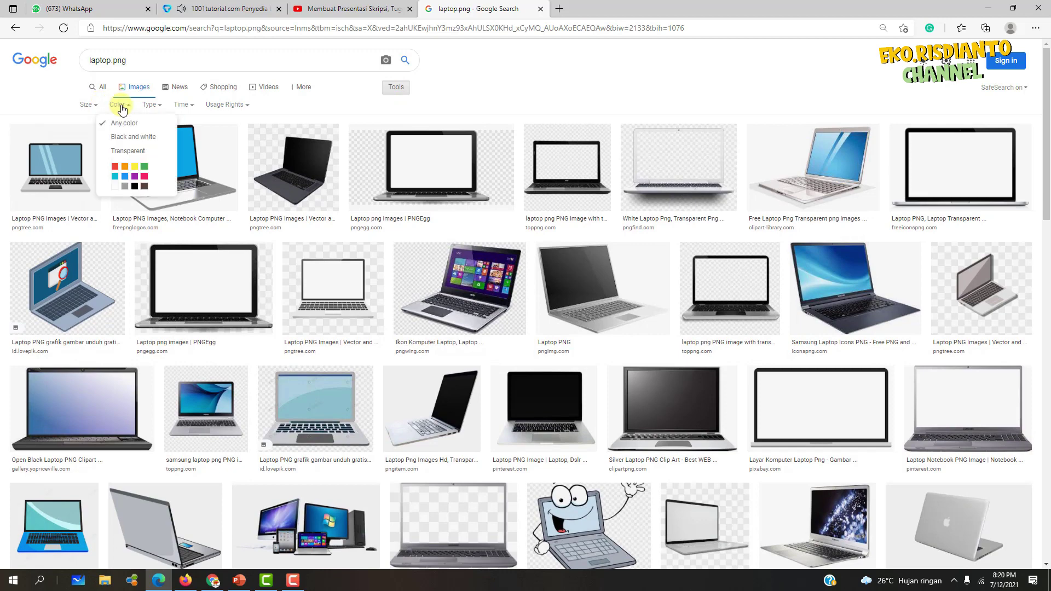
{"action": "left_click", "coordinate": [120, 151]}
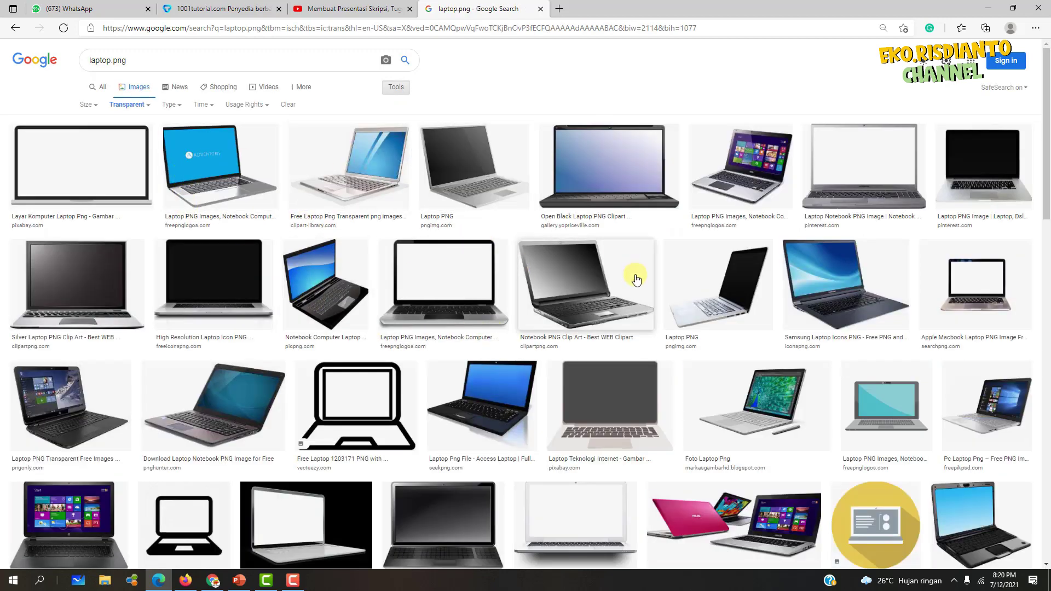
{"action": "left_click", "coordinate": [461, 274]}
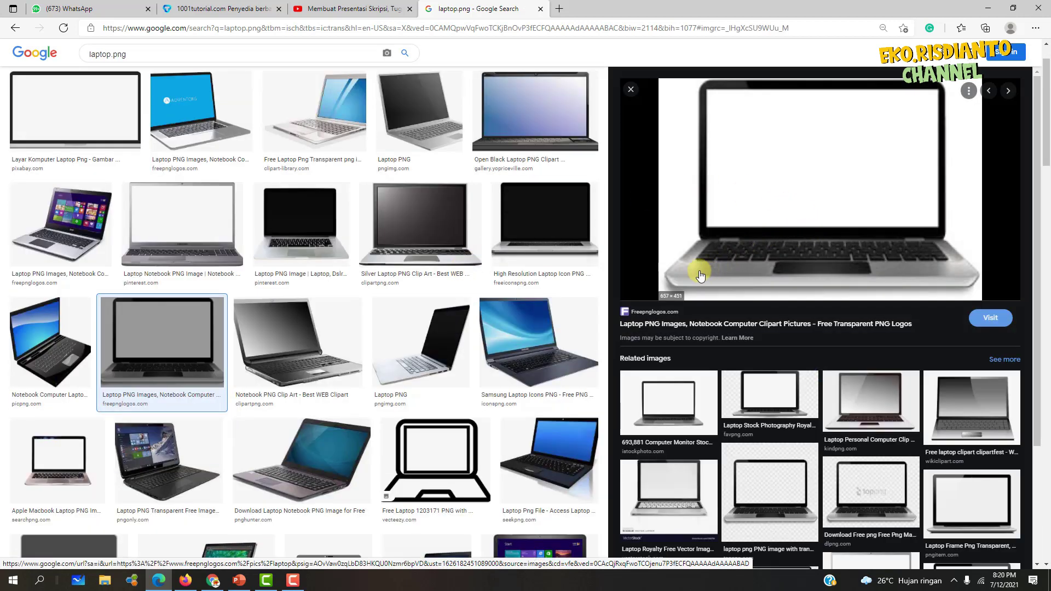
{"action": "right_click", "coordinate": [769, 247]}
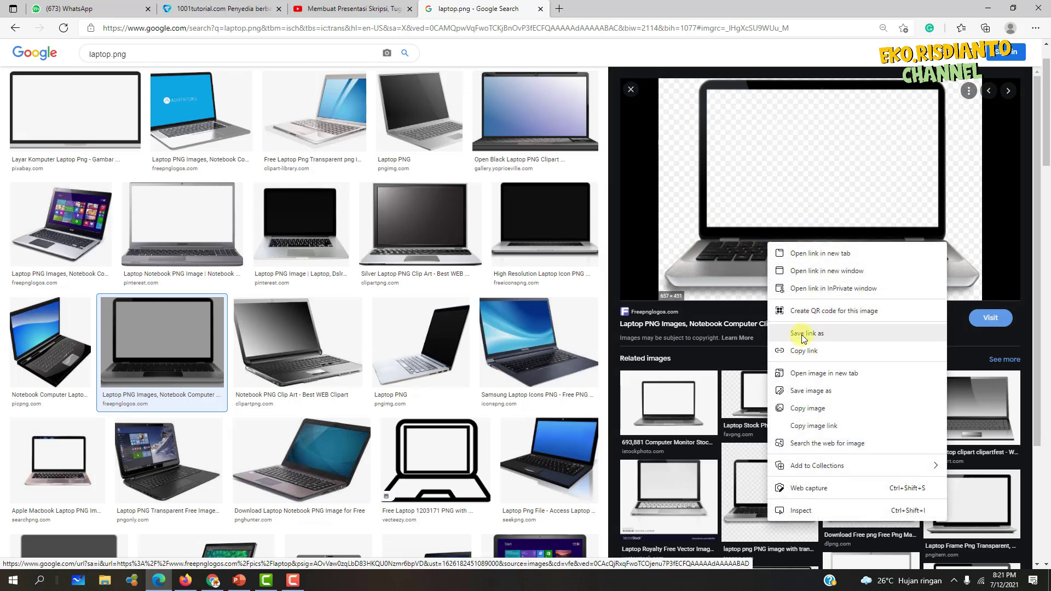
{"action": "left_click", "coordinate": [783, 411]}
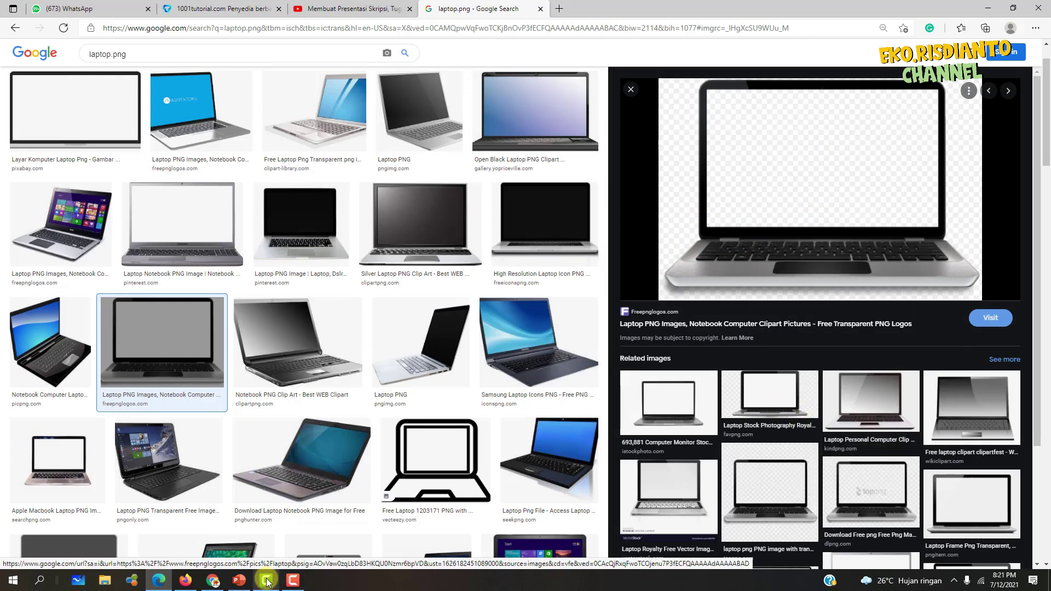
Shrink the pasted laptop picture and move it to the bottom-left of slide 16.
{"action": "left_click", "coordinate": [239, 580]}
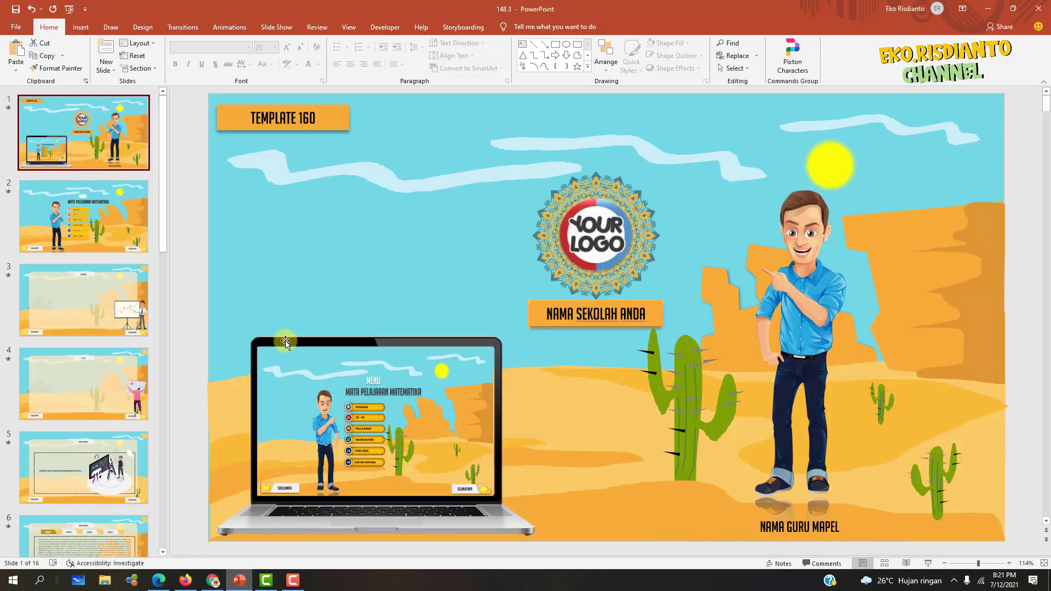
{"action": "left_click_drag", "start_coordinate": [161, 192], "coordinate": [162, 541]}
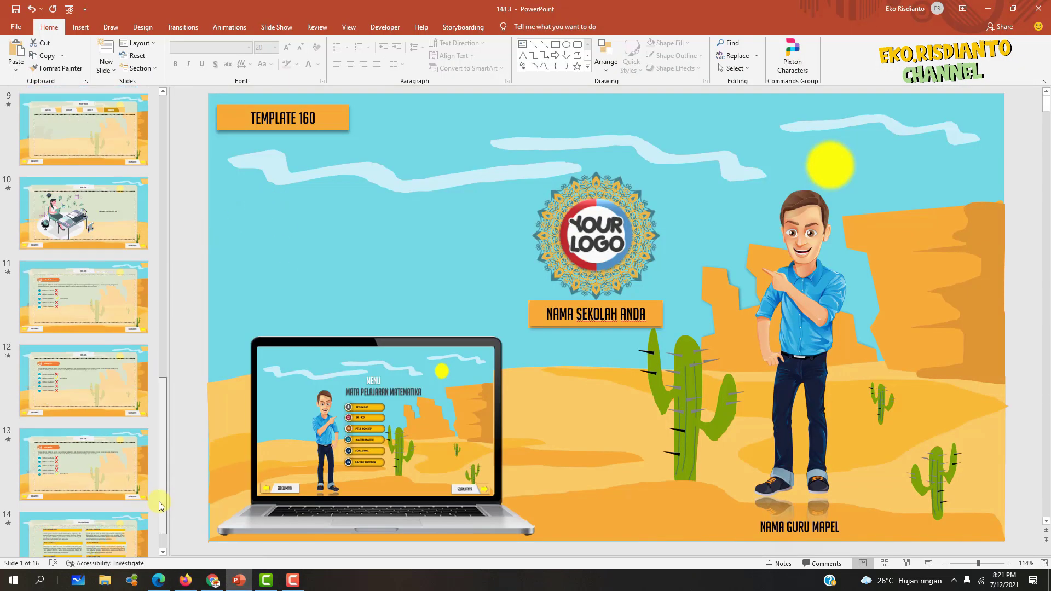
{"action": "left_click", "coordinate": [51, 516]}
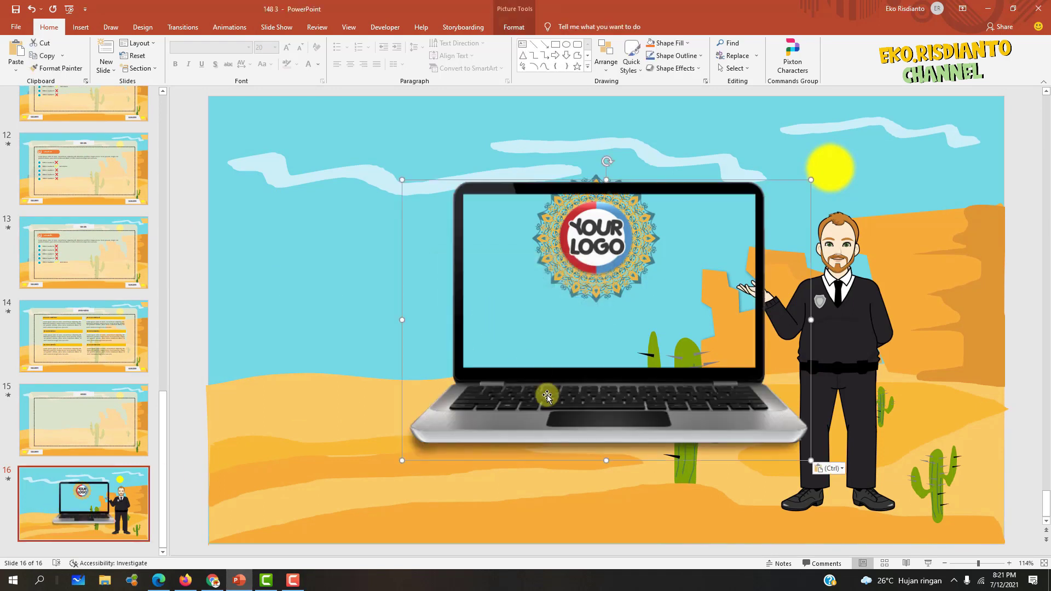
{"action": "mouse_move", "coordinate": [540, 387]}
{"action": "left_mouse_down"}
{"action": "mouse_move", "coordinate": [412, 435]}
{"action": "mouse_move", "coordinate": [359, 475]}
{"action": "left_mouse_up"}
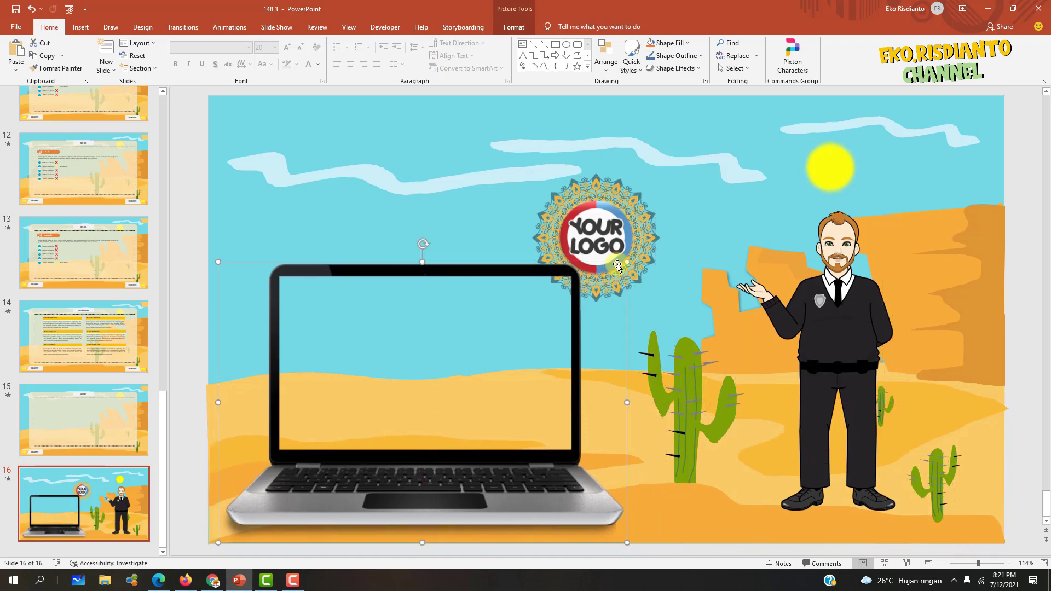
{"action": "left_click_drag", "start_coordinate": [626, 264], "coordinate": [500, 350]}
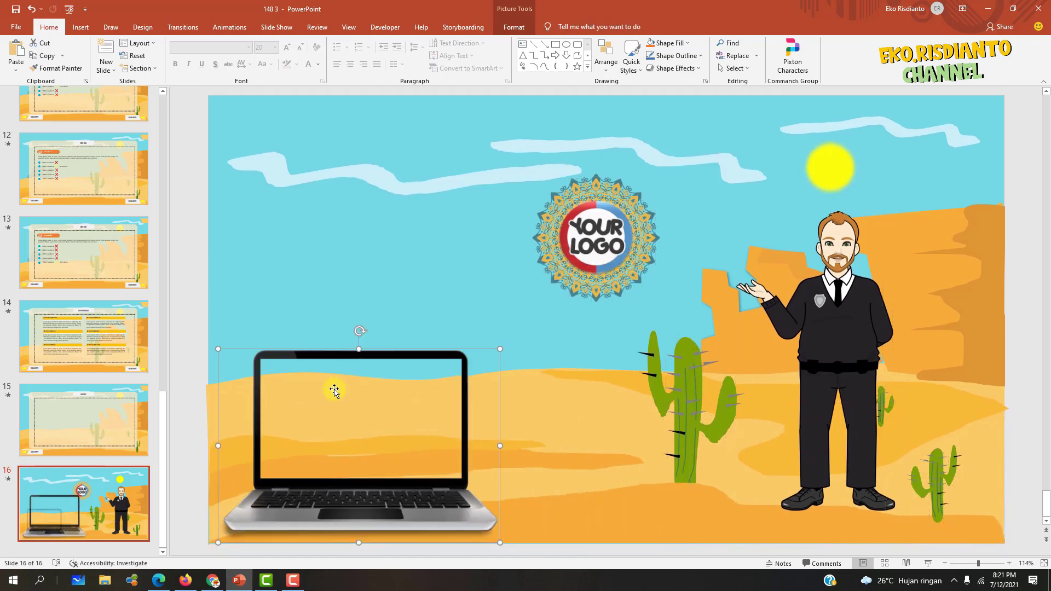
{"action": "left_click_drag", "start_coordinate": [327, 418], "coordinate": [333, 416]}
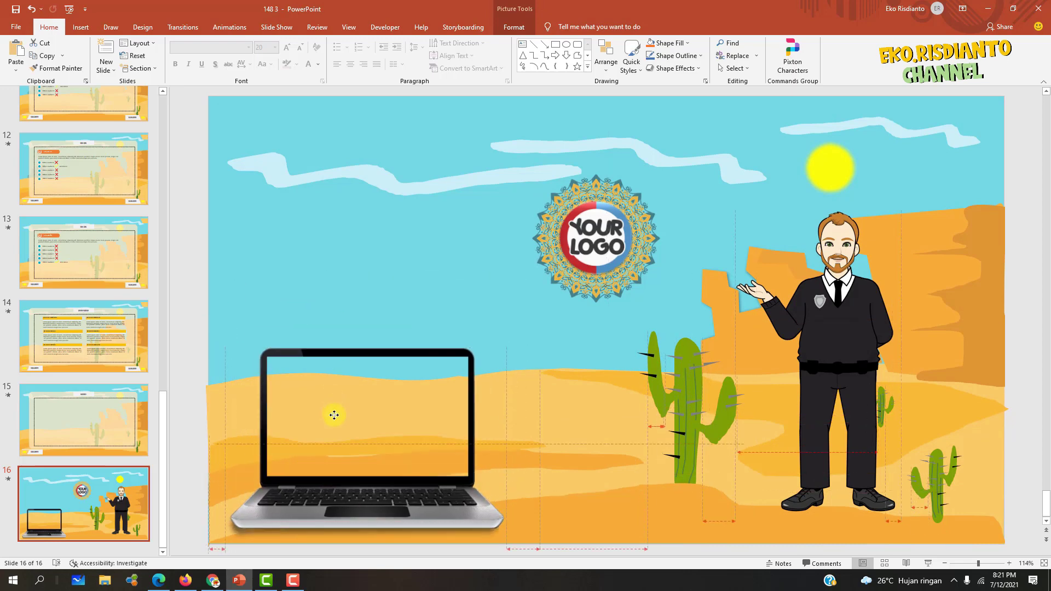
{"action": "left_click", "coordinate": [196, 307]}
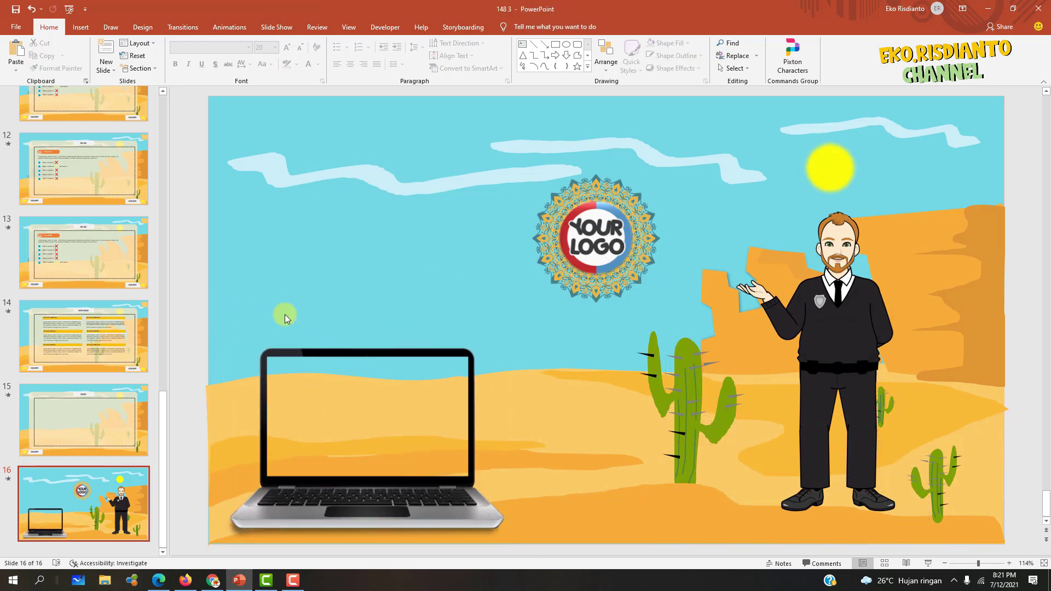
After comparing with slide 1's layout, duplicate slide 16 as a new slide 17.
{"action": "left_click_drag", "start_coordinate": [163, 429], "coordinate": [149, 125]}
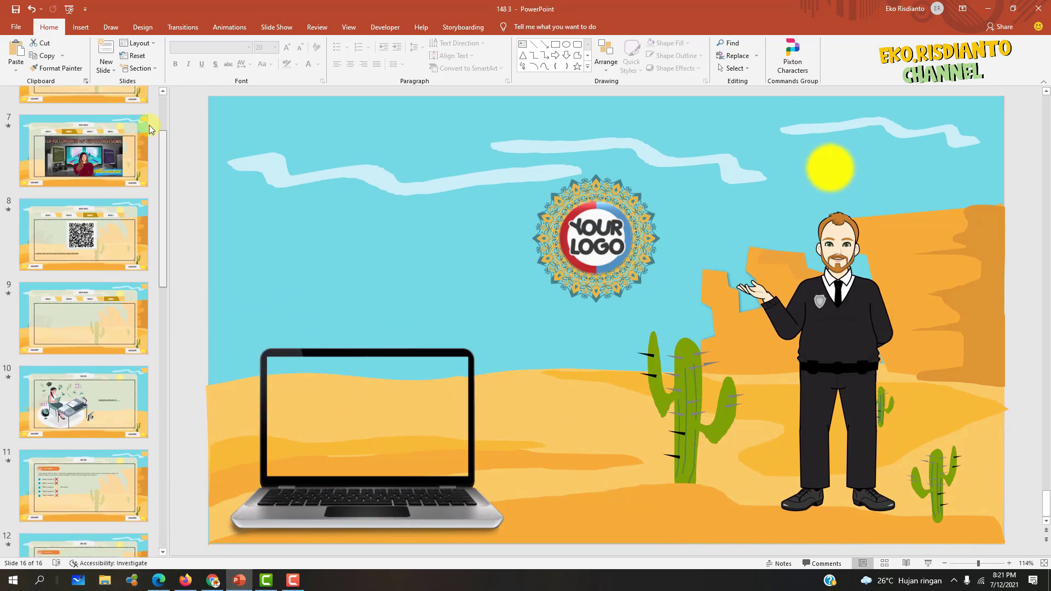
{"action": "left_click", "coordinate": [142, 127]}
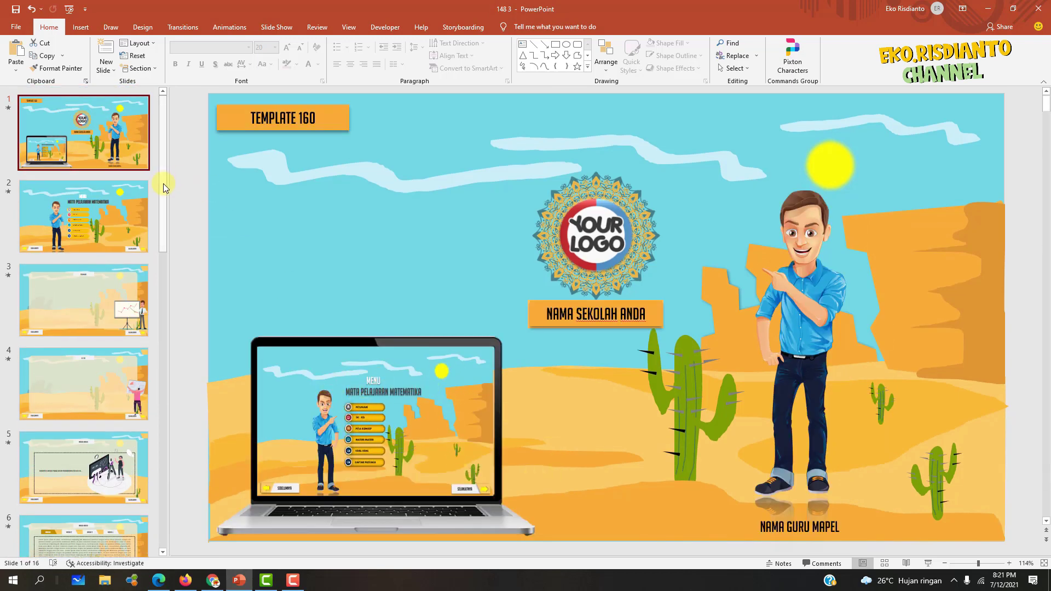
{"action": "left_click_drag", "start_coordinate": [163, 182], "coordinate": [168, 505]}
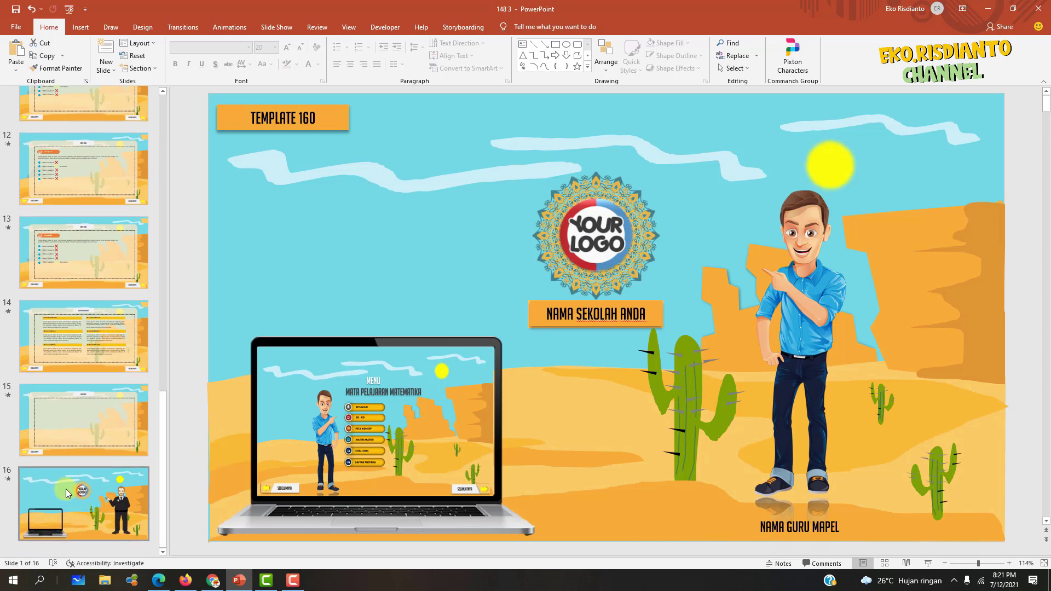
{"action": "left_click", "coordinate": [66, 493]}
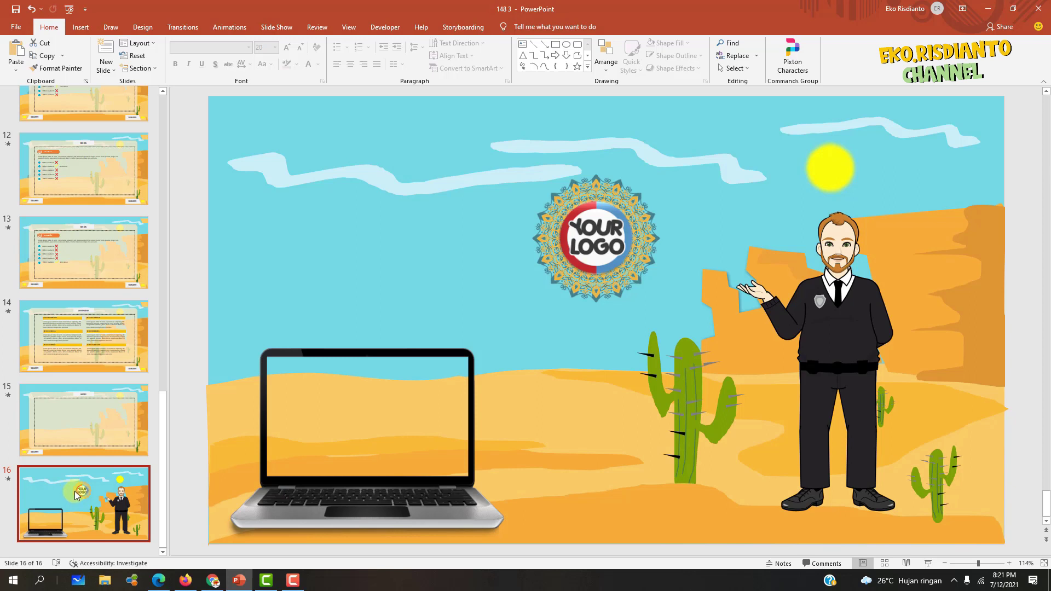
{"action": "key", "text": "ctrl+d"}
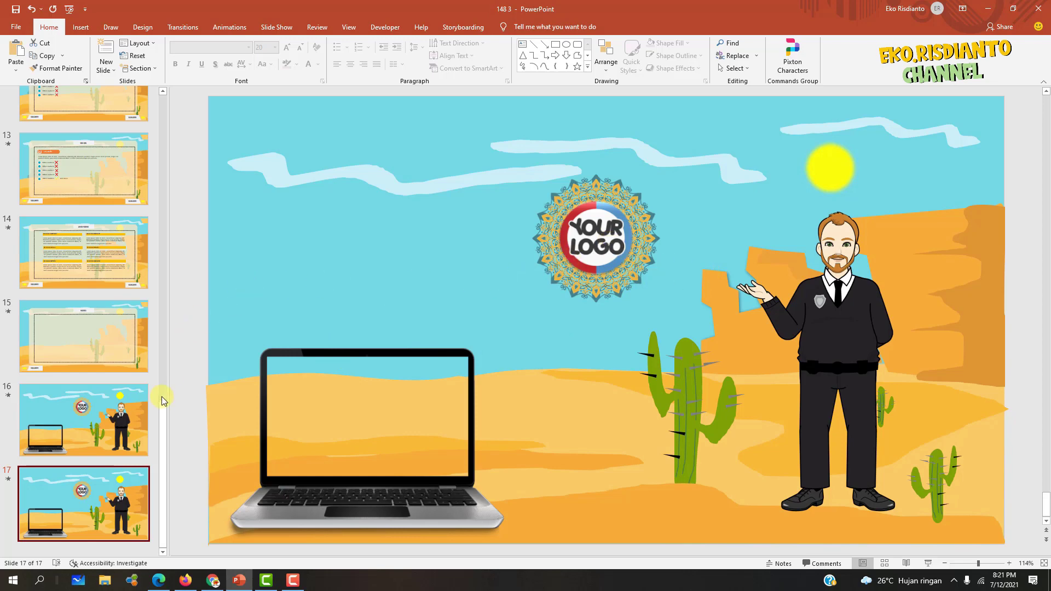
After checking the math menu slide, delete the logo from slide 17.
{"action": "left_click_drag", "start_coordinate": [162, 408], "coordinate": [160, 106]}
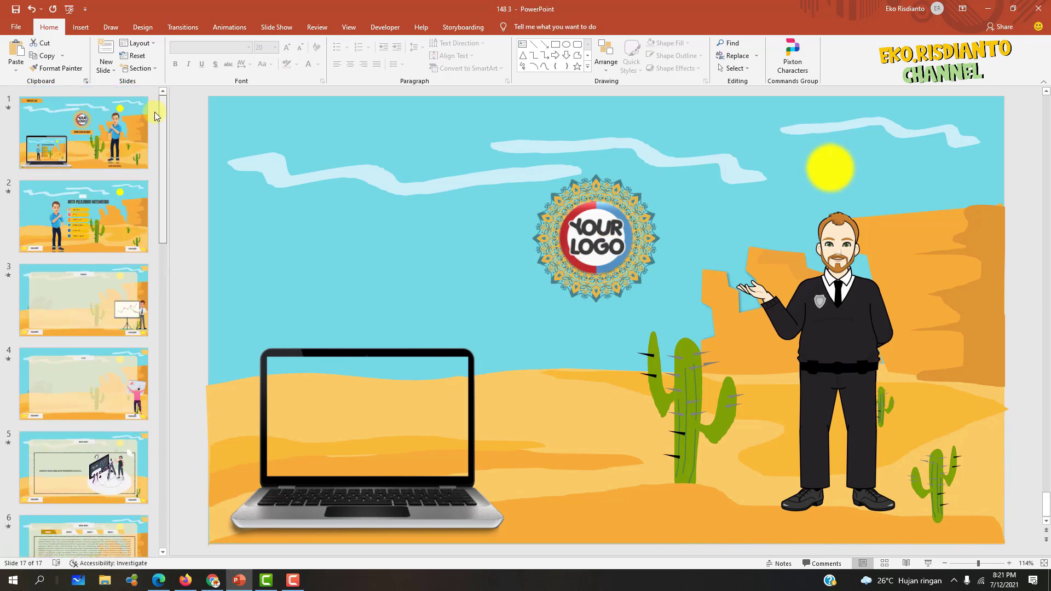
{"action": "left_click", "coordinate": [82, 210]}
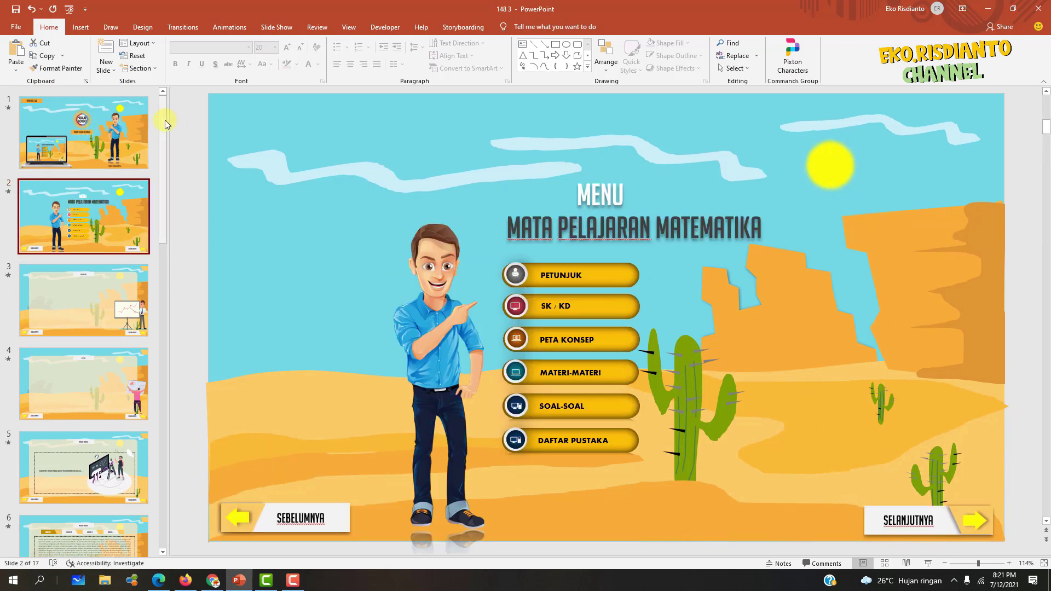
{"action": "left_click_drag", "start_coordinate": [164, 120], "coordinate": [182, 497]}
{"action": "key", "text": "End"}
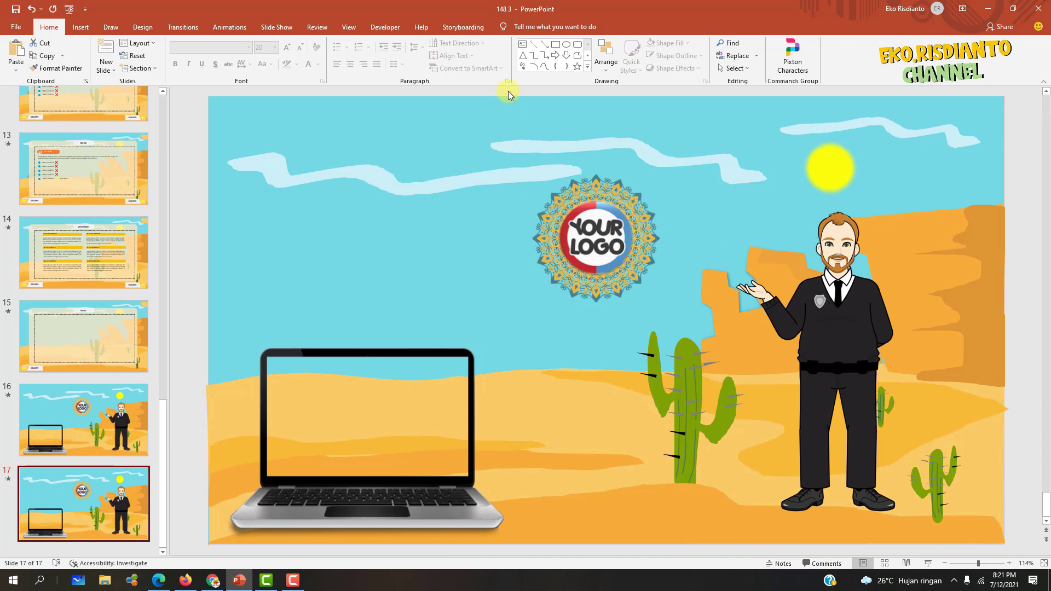
{"action": "mouse_move", "coordinate": [508, 91]}
{"action": "left_mouse_down"}
{"action": "mouse_move", "coordinate": [527, 218]}
{"action": "mouse_move", "coordinate": [683, 320]}
{"action": "left_mouse_up"}
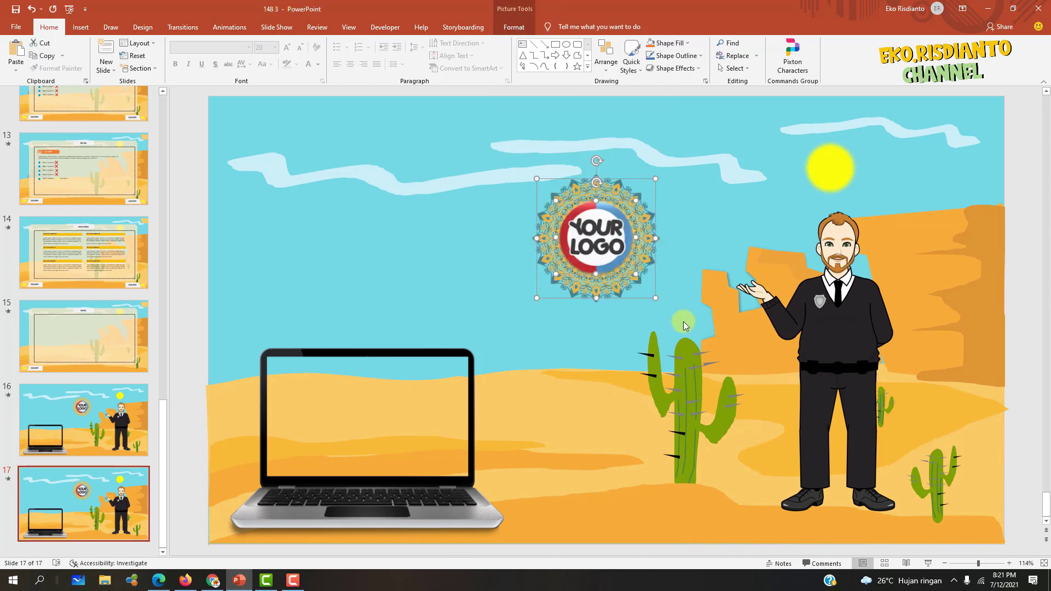
{"action": "key", "text": "Delete"}
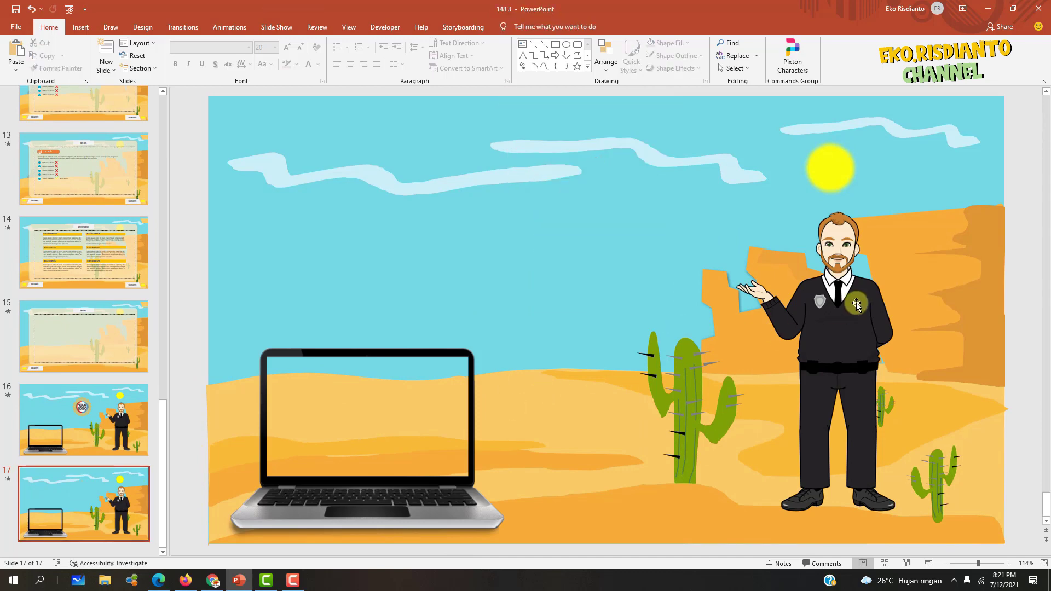
Move the guard character beside the laptop, flip it horizontally and shrink it.
{"action": "left_click", "coordinate": [856, 303]}
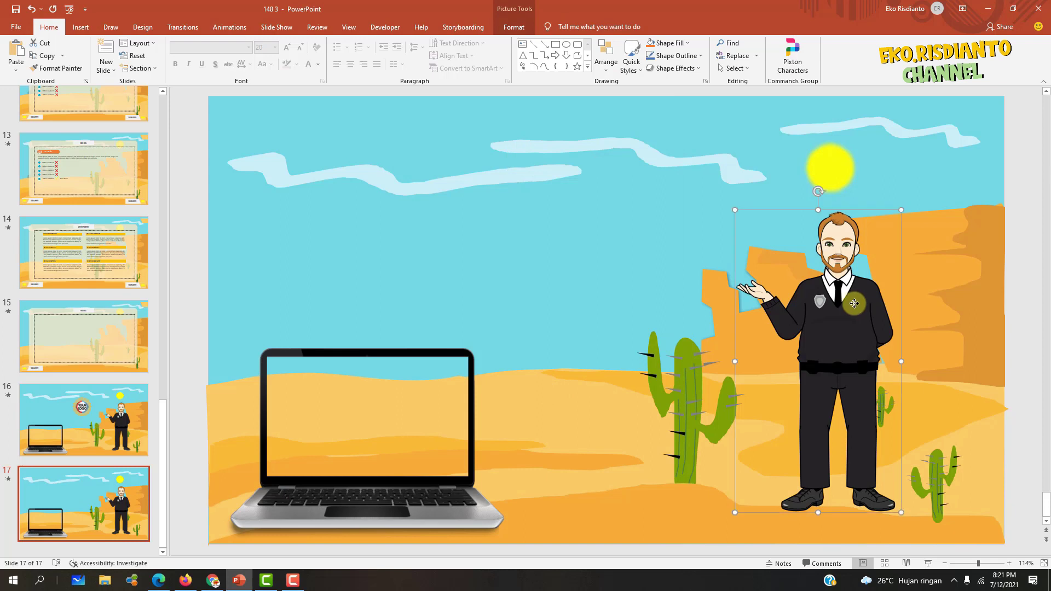
{"action": "left_click_drag", "start_coordinate": [856, 304], "coordinate": [601, 307]}
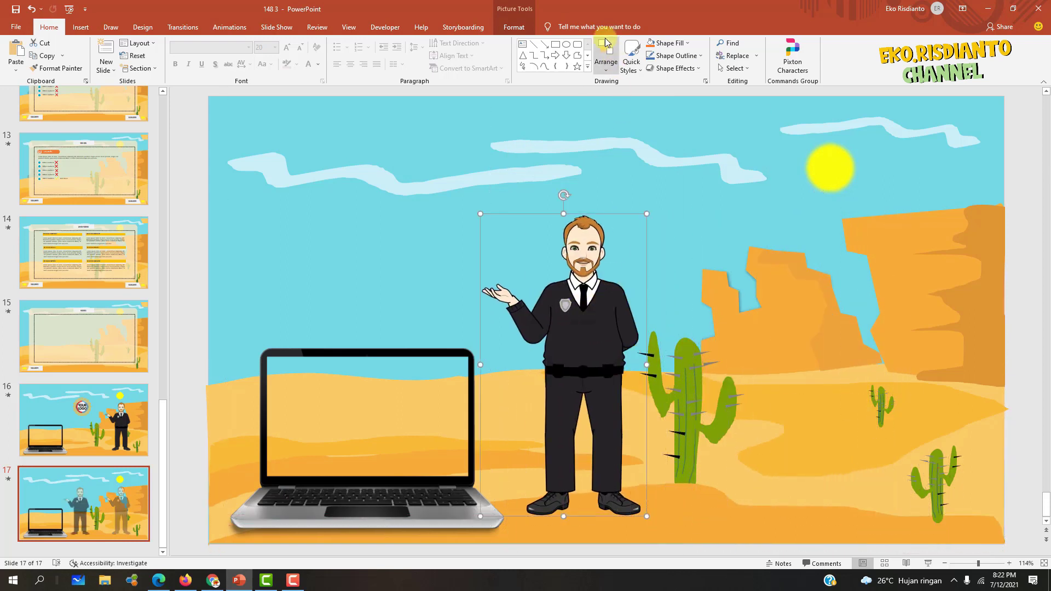
{"action": "left_click", "coordinate": [513, 27]}
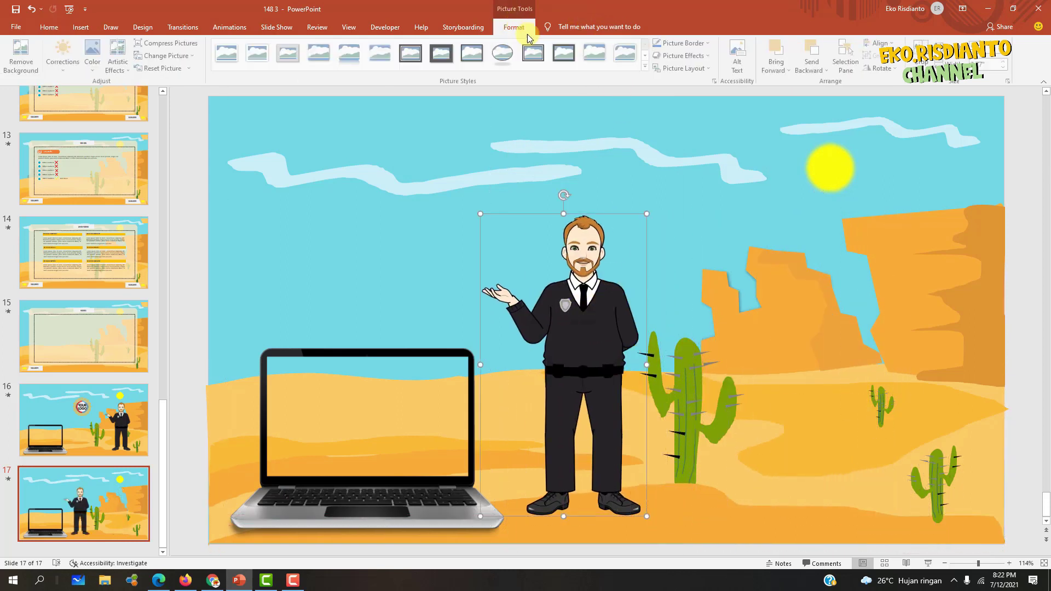
{"action": "left_click", "coordinate": [881, 68]}
{"action": "left_click", "coordinate": [925, 122]}
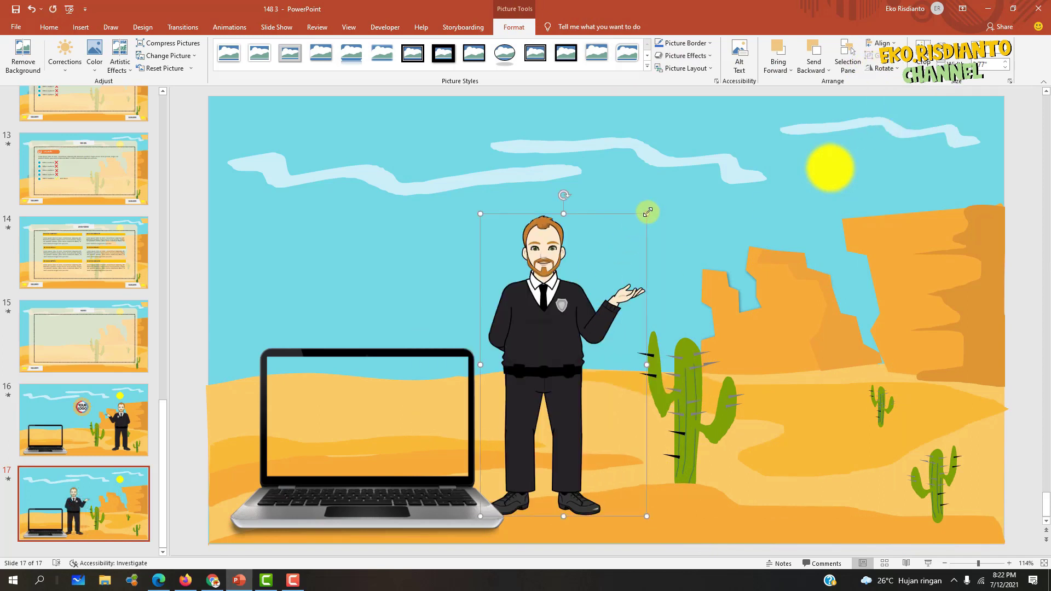
{"action": "left_click_drag", "start_coordinate": [646, 213], "coordinate": [620, 258]}
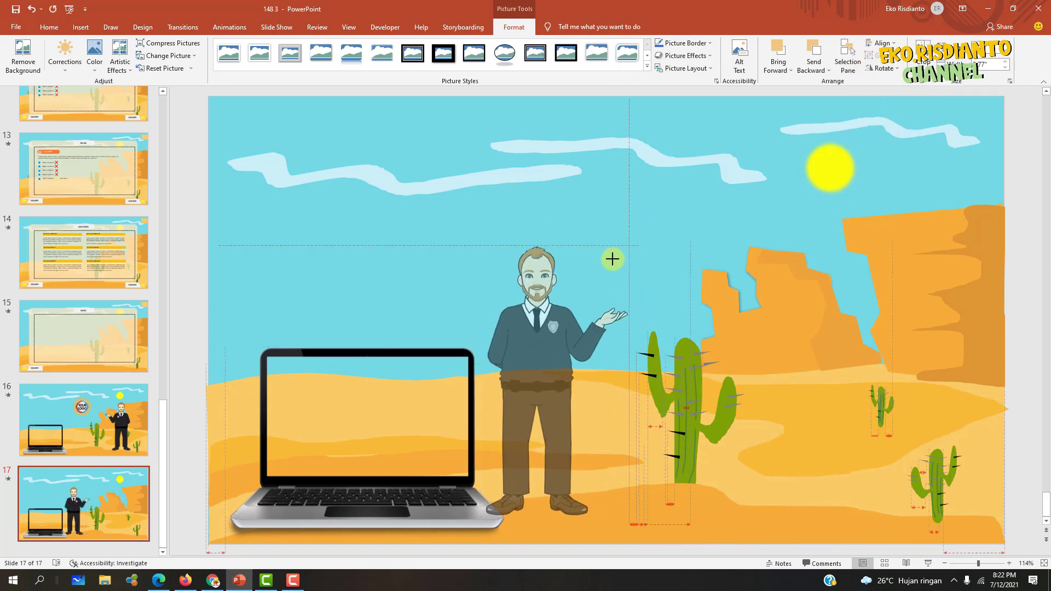
Shrink the laptop picture and move the character closer to it.
{"action": "left_click", "coordinate": [446, 355]}
{"action": "left_click_drag", "start_coordinate": [504, 346], "coordinate": [428, 399]}
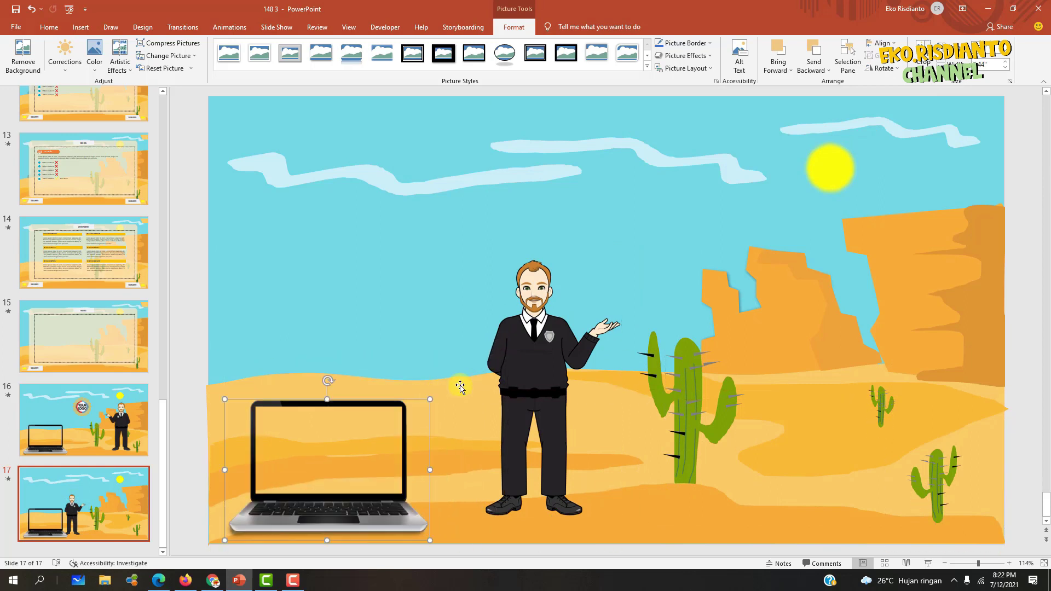
{"action": "left_click_drag", "start_coordinate": [550, 354], "coordinate": [499, 353]}
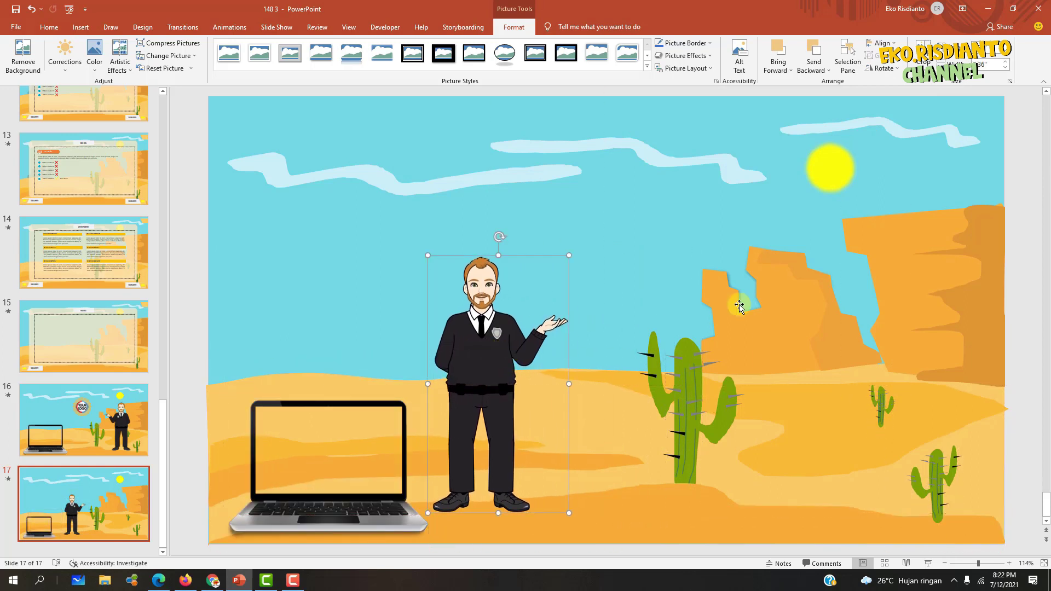
{"action": "left_click", "coordinate": [1027, 305]}
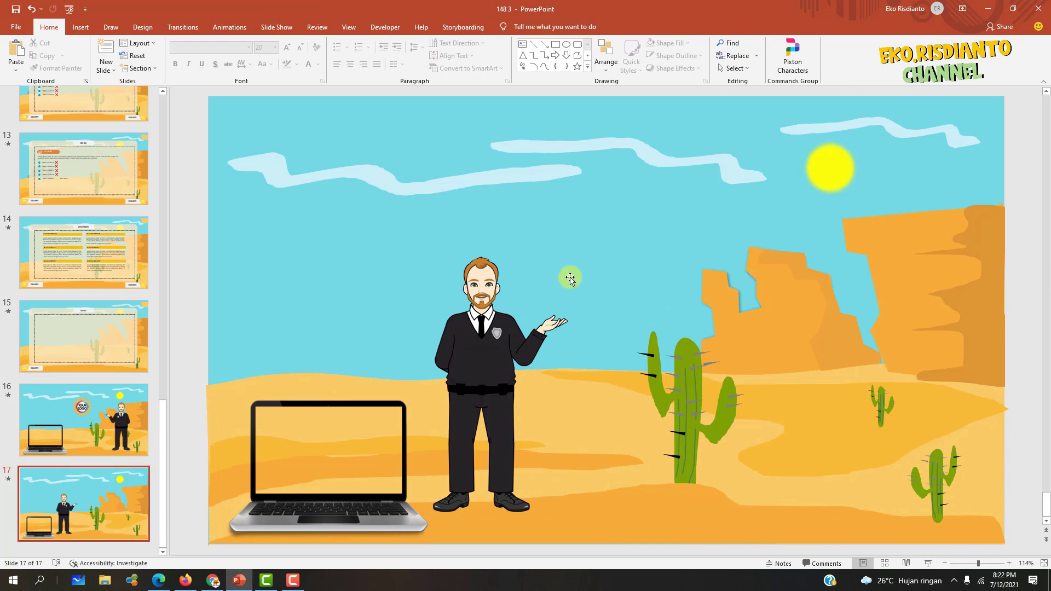
Draw a fully rounded pill-shaped rectangle beside the character's raised hand.
{"action": "left_click", "coordinate": [87, 27]}
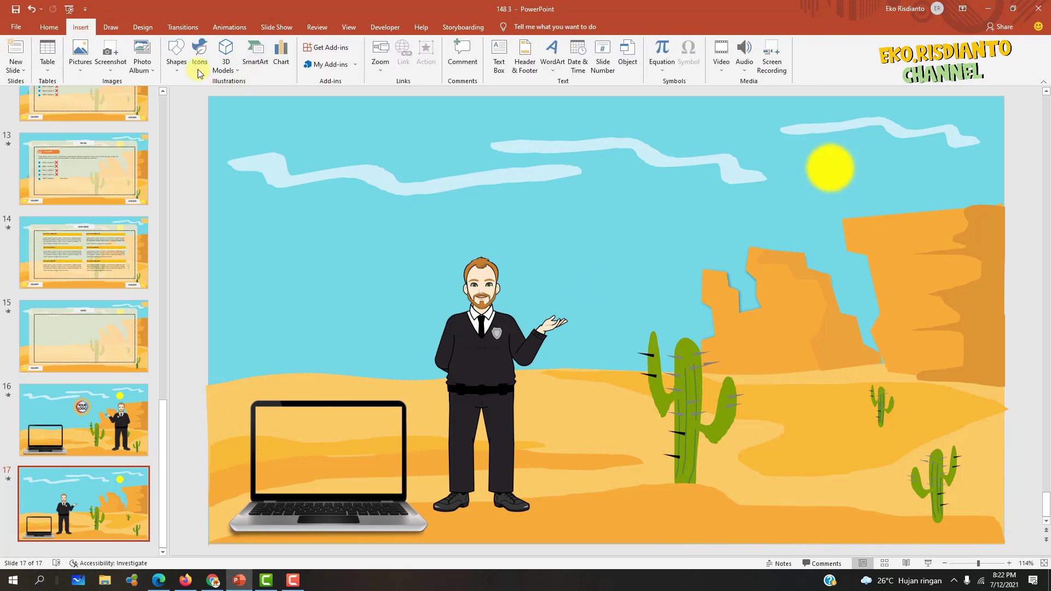
{"action": "left_click", "coordinate": [176, 74]}
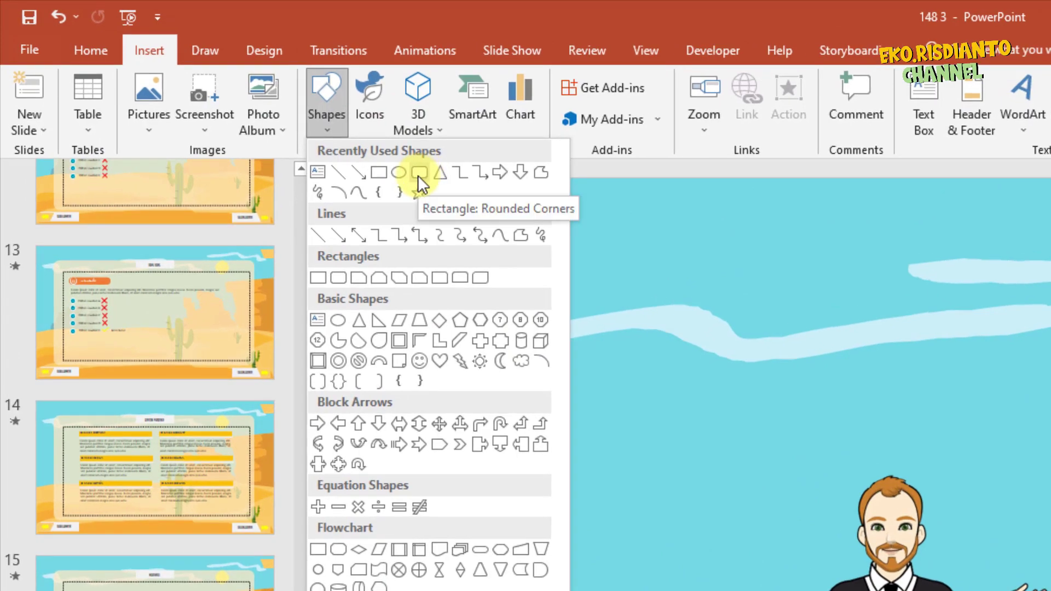
{"action": "left_click", "coordinate": [419, 173]}
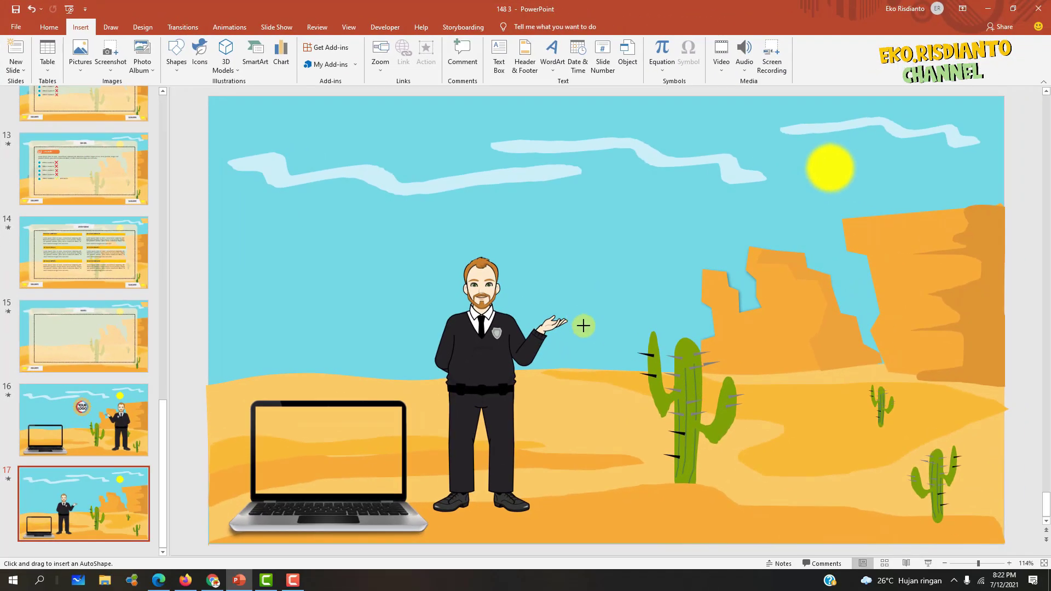
{"action": "left_click_drag", "start_coordinate": [581, 324], "coordinate": [725, 348]}
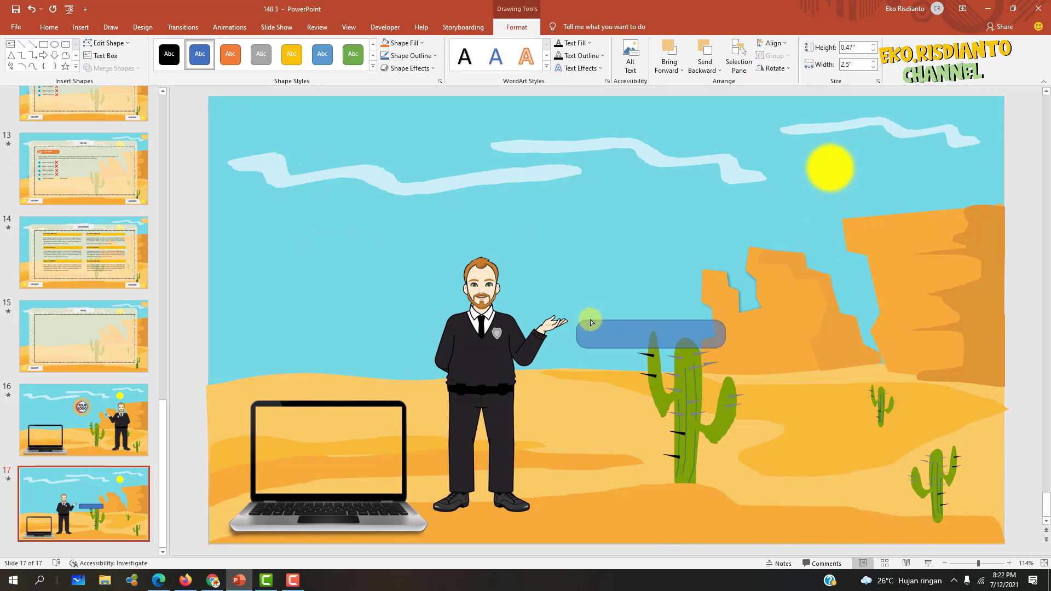
{"action": "mouse_move", "coordinate": [579, 321]}
{"action": "left_mouse_down"}
{"action": "mouse_move", "coordinate": [620, 327]}
{"action": "mouse_move", "coordinate": [583, 323]}
{"action": "mouse_move", "coordinate": [599, 337]}
{"action": "mouse_move", "coordinate": [609, 292]}
{"action": "left_mouse_up"}
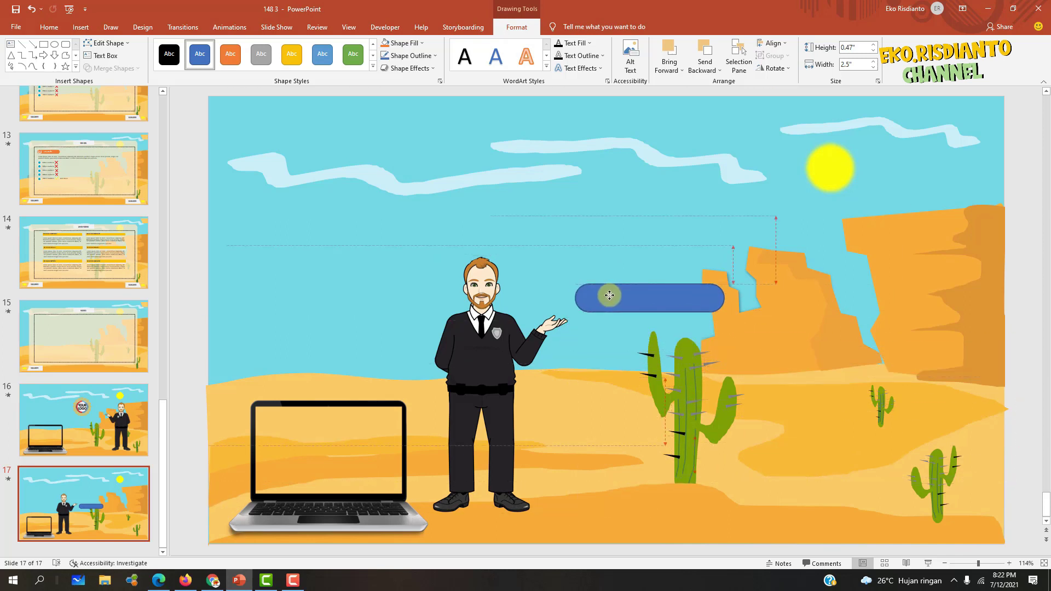
{"action": "left_click_drag", "start_coordinate": [609, 291], "coordinate": [609, 301]}
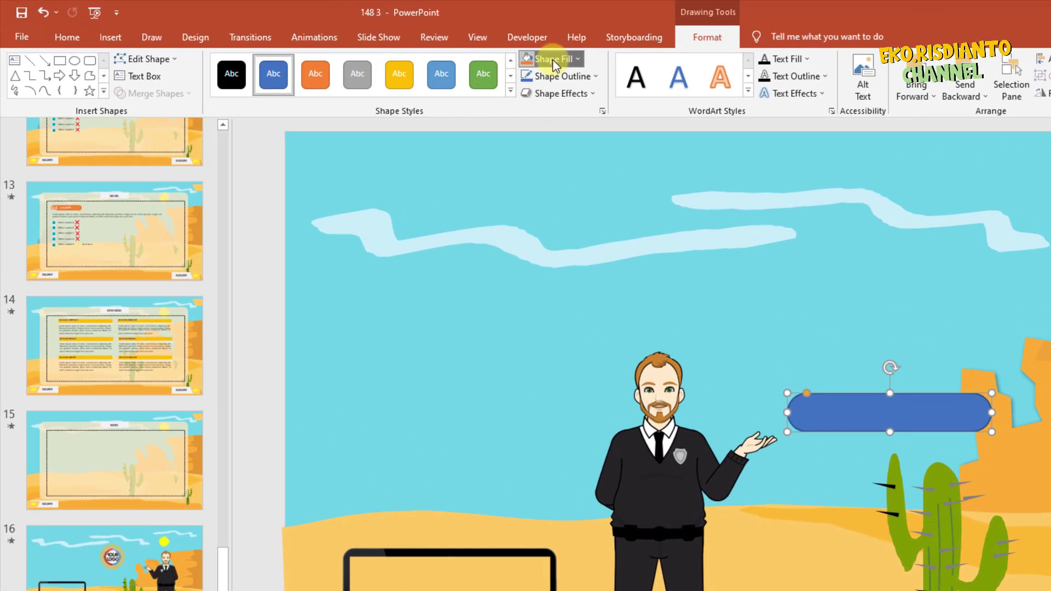
Give the pill shape a light gold fill, no outline and a bevel preset effect.
{"action": "left_click", "coordinate": [475, 50]}
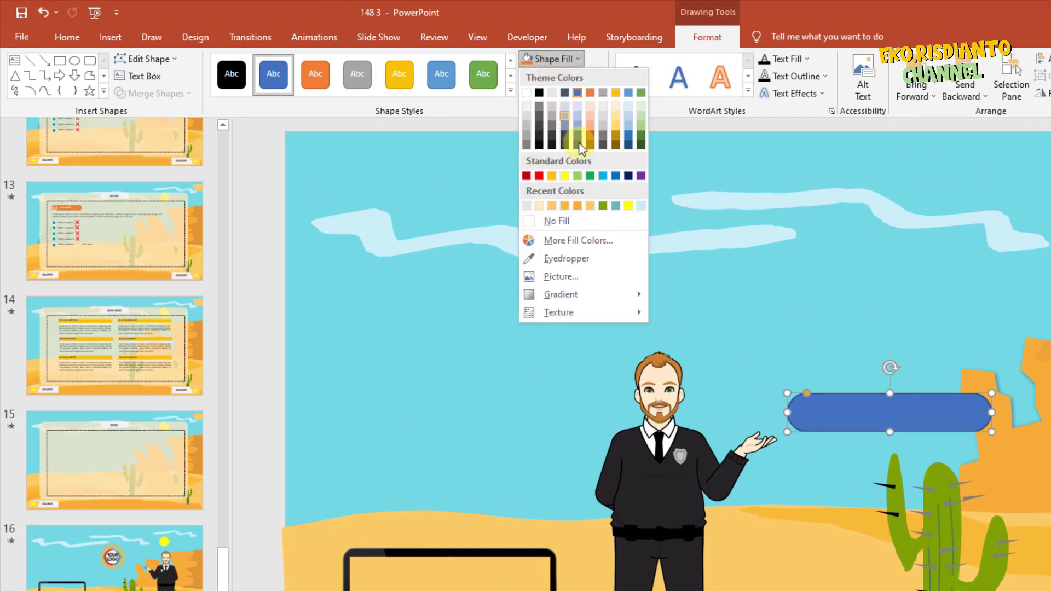
{"action": "left_click", "coordinate": [614, 126]}
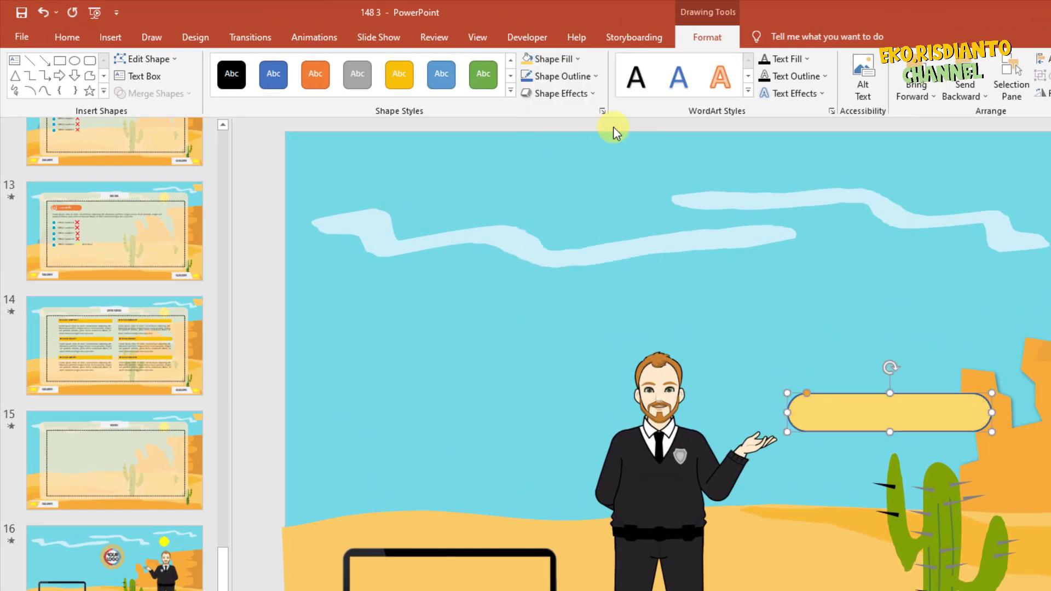
{"action": "left_click", "coordinate": [579, 78]}
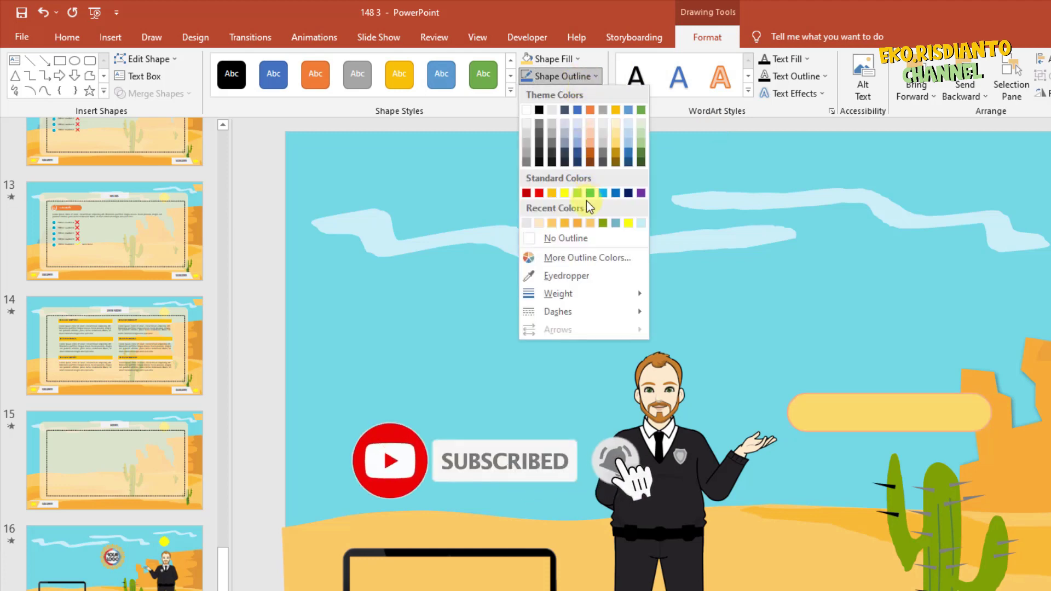
{"action": "left_click", "coordinate": [569, 238]}
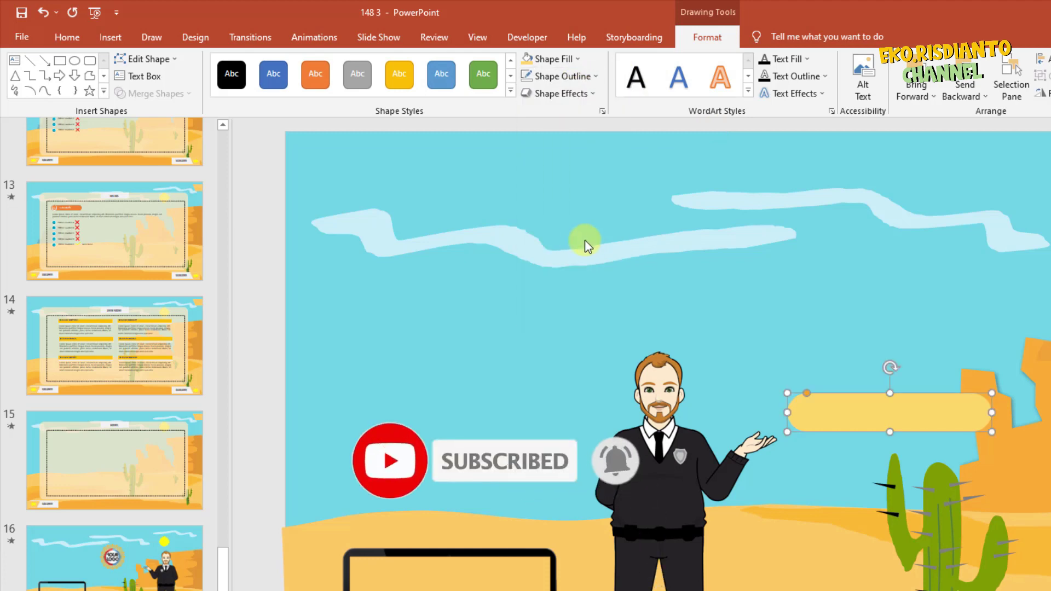
{"action": "left_click", "coordinate": [573, 94]}
{"action": "mouse_move", "coordinate": [562, 120]}
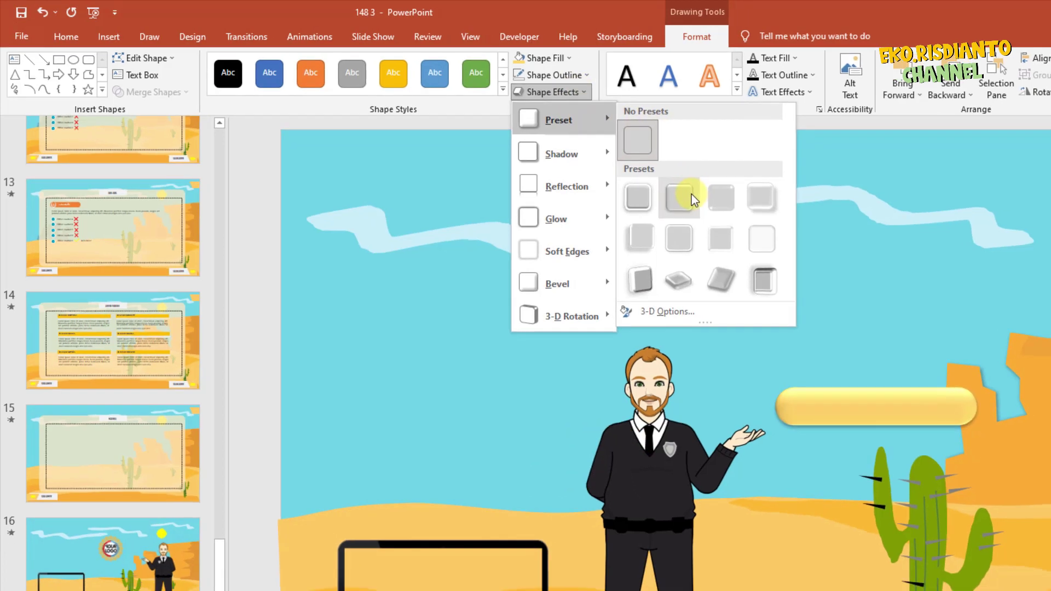
{"action": "left_click", "coordinate": [691, 198]}
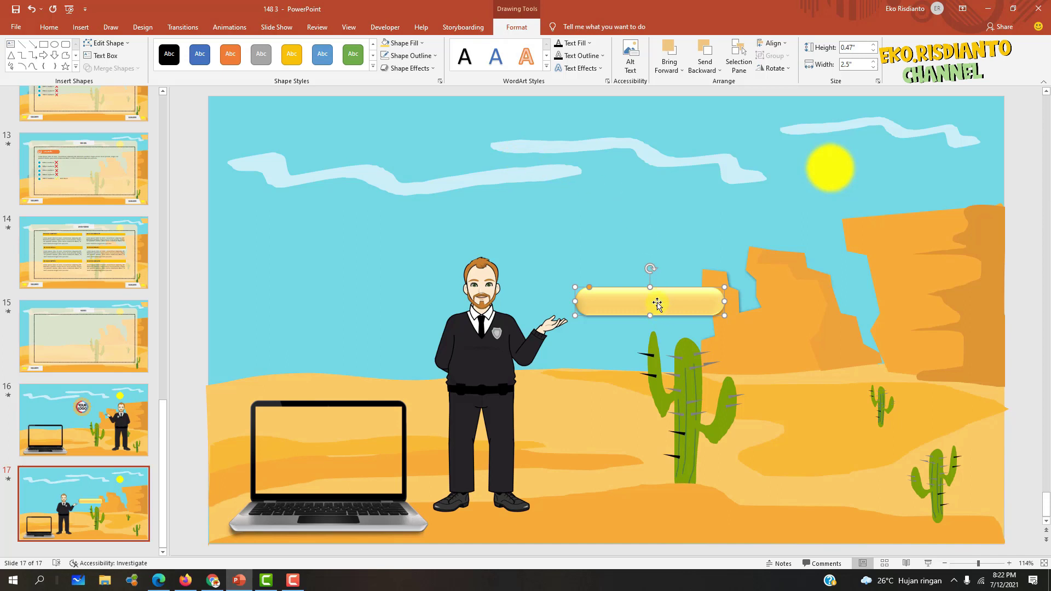
Shift the yellow button slightly left and type 'pentunjuk' as its label.
{"action": "left_click_drag", "start_coordinate": [665, 312], "coordinate": [653, 312]}
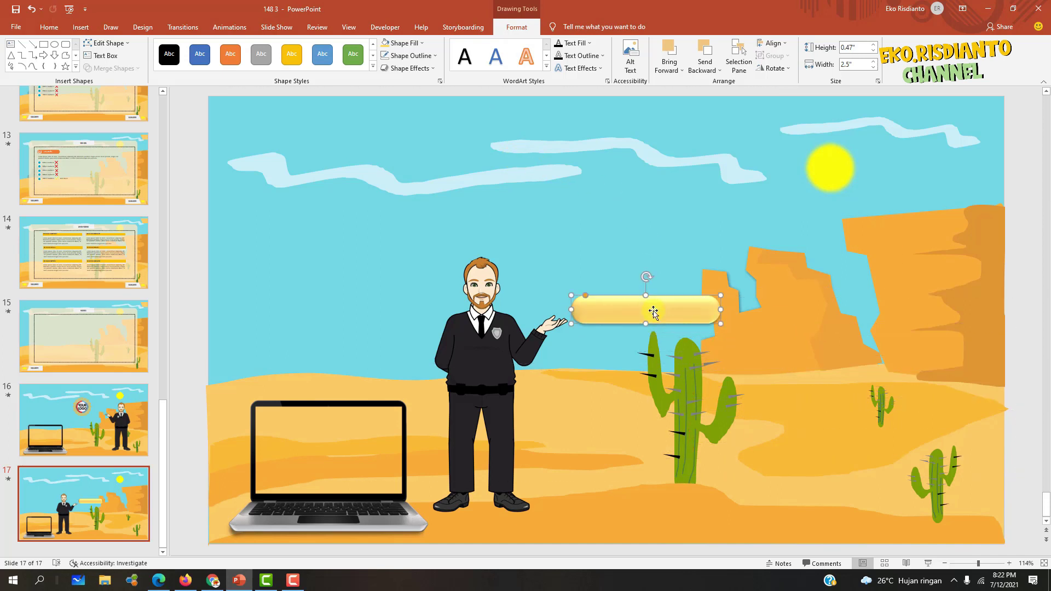
{"action": "right_click", "coordinate": [653, 310]}
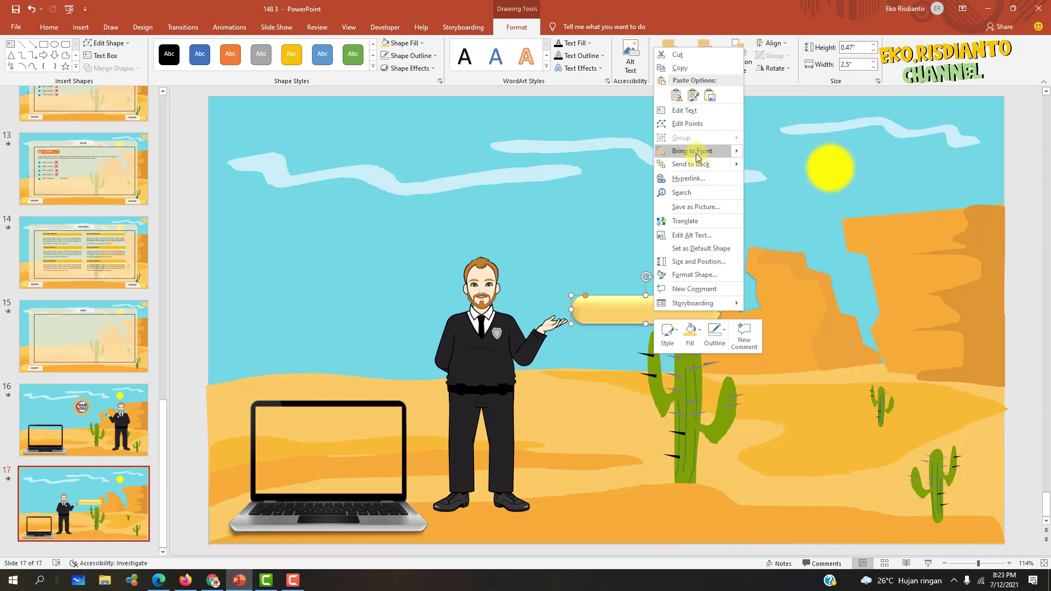
{"action": "left_click", "coordinate": [692, 112]}
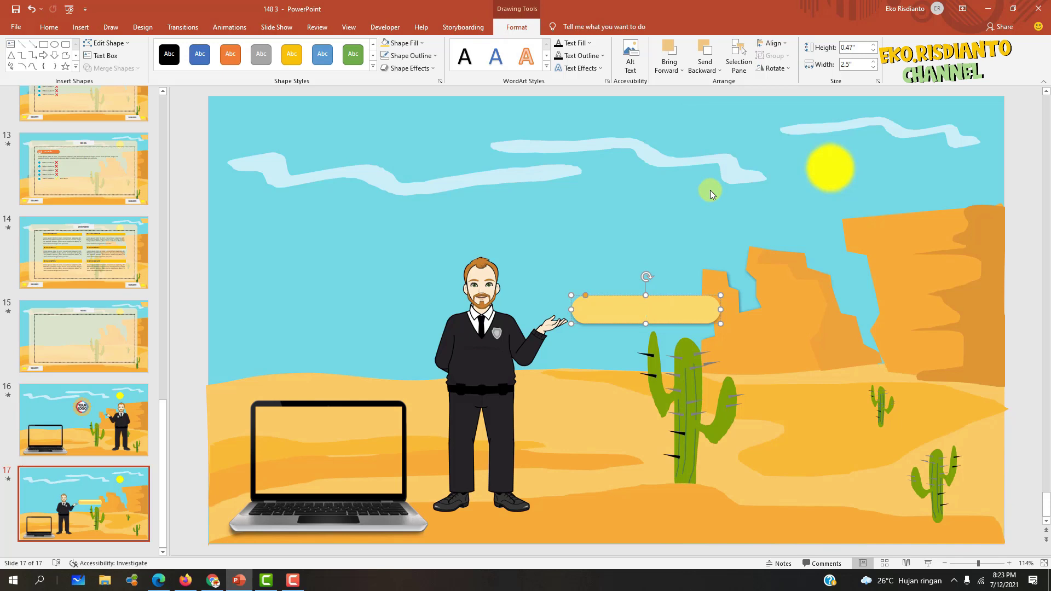
{"action": "type", "text": "pentunj"}
{"action": "type", "text": "uk"}
Set the label's font to BigNoodleTitling and colour it dark.
{"action": "key", "text": "ctrl+a"}
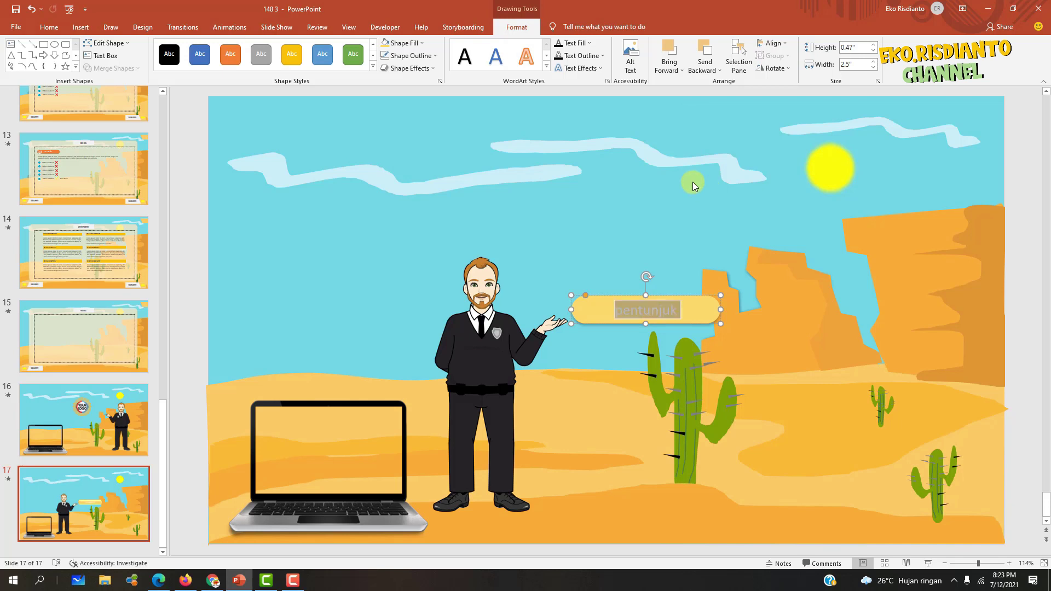
{"action": "left_click", "coordinate": [48, 27]}
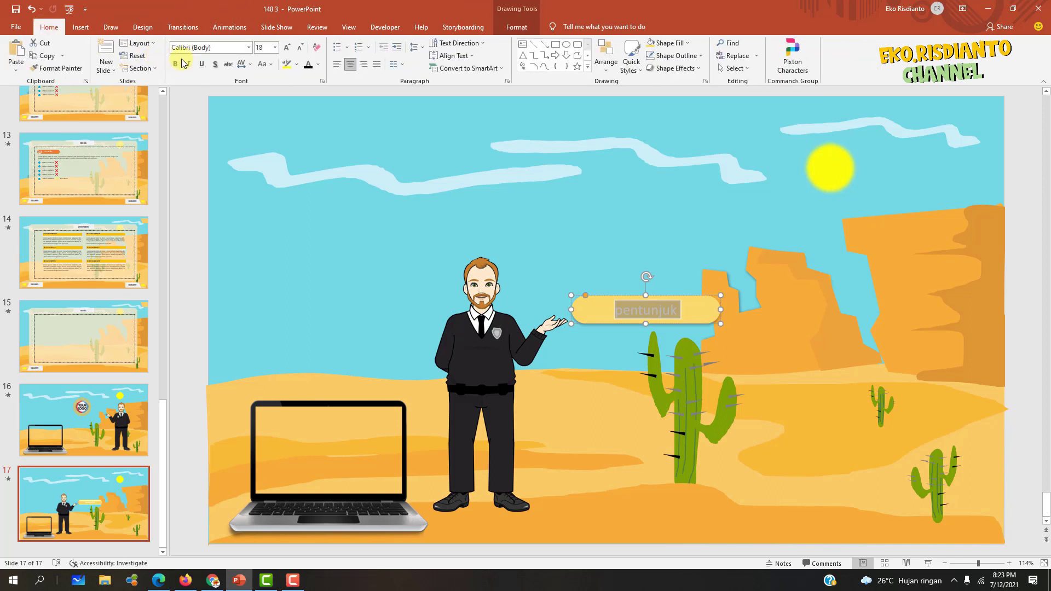
{"action": "left_click", "coordinate": [218, 52]}
{"action": "type", "text": "BigNoodleTitling"}
{"action": "key", "text": "Return"}
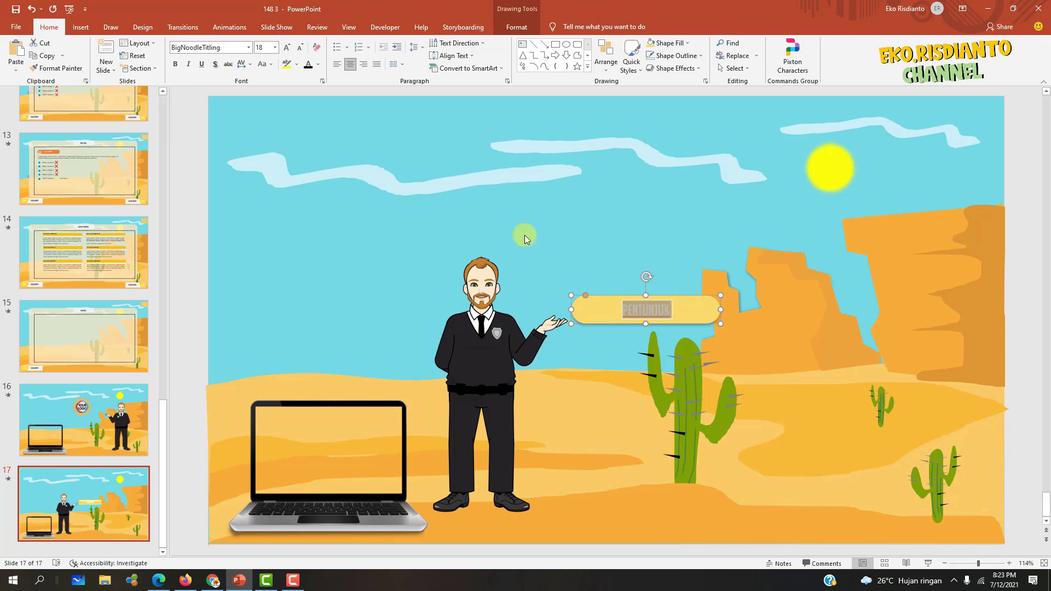
{"action": "left_click", "coordinate": [310, 66]}
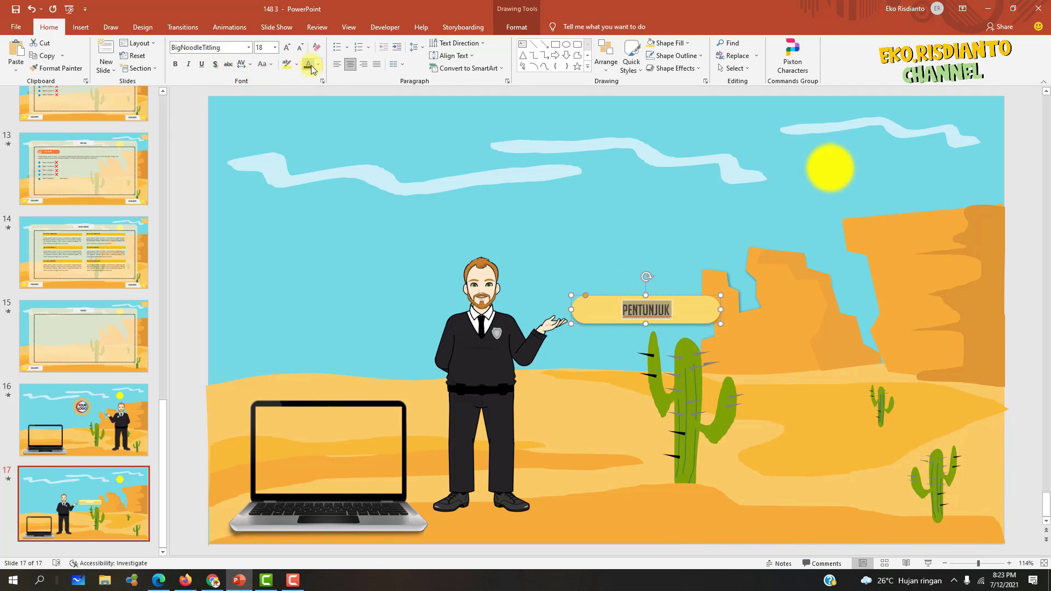
Reduce the PENTUNJUK text from 18 to 16 pt and apply a dark font colour.
{"action": "left_click", "coordinate": [994, 284]}
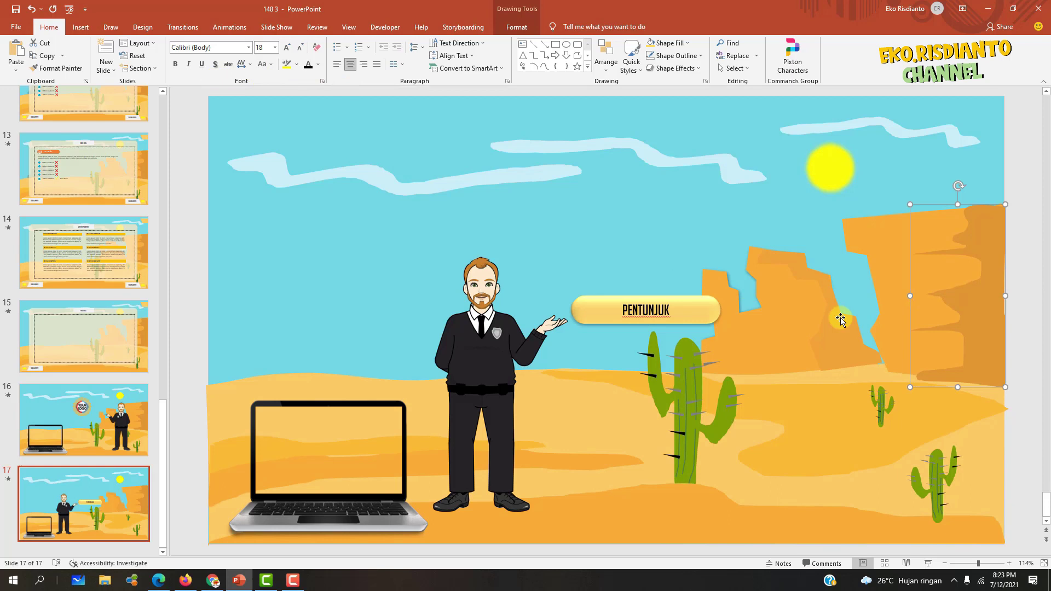
{"action": "left_click", "coordinate": [695, 318]}
{"action": "left_click_drag", "start_coordinate": [667, 309], "coordinate": [620, 310]}
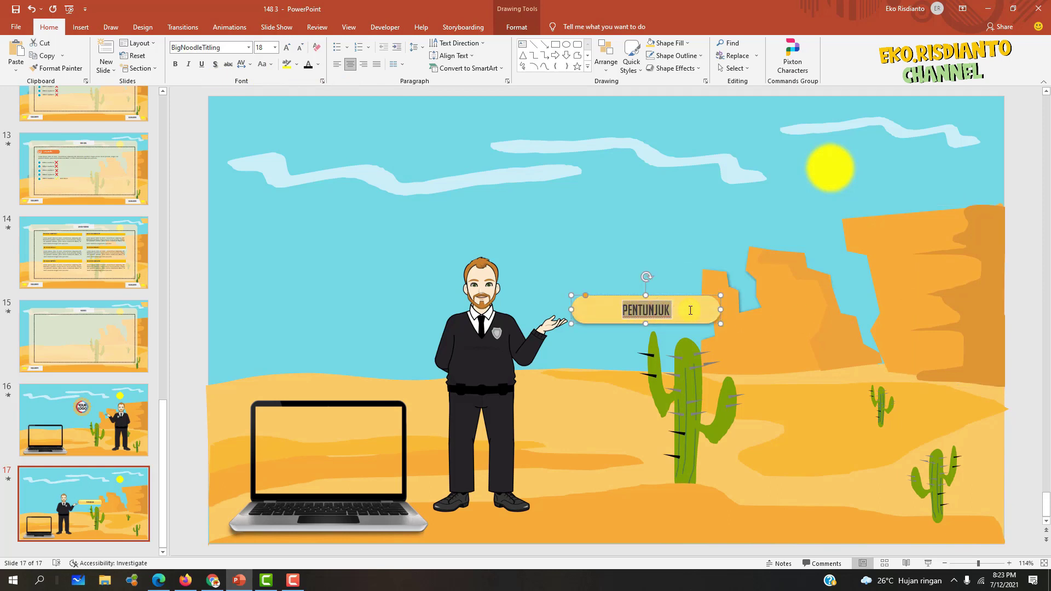
{"action": "left_click", "coordinate": [301, 47]}
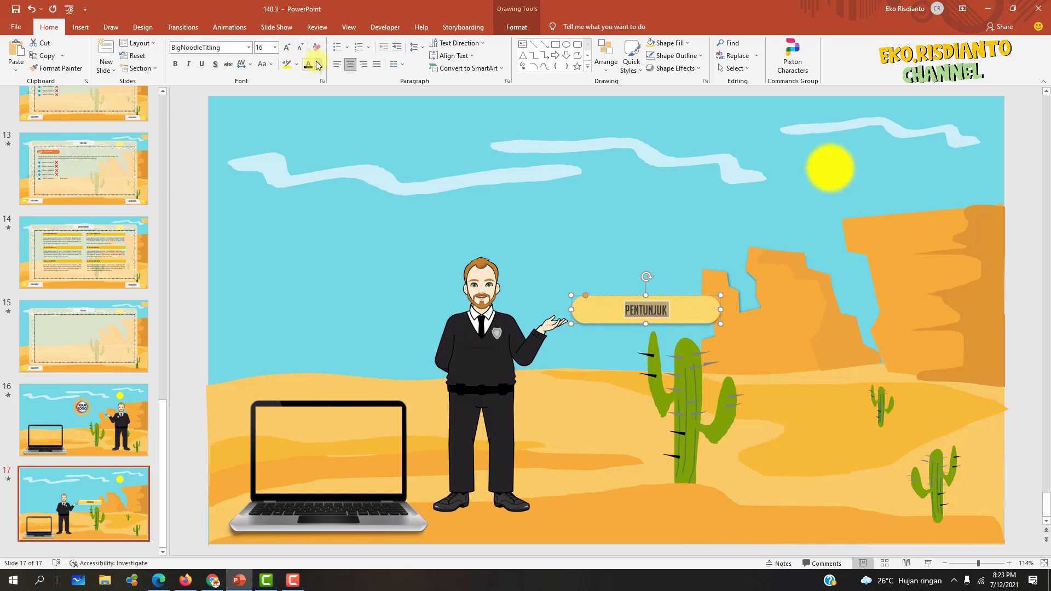
{"action": "left_click", "coordinate": [317, 65]}
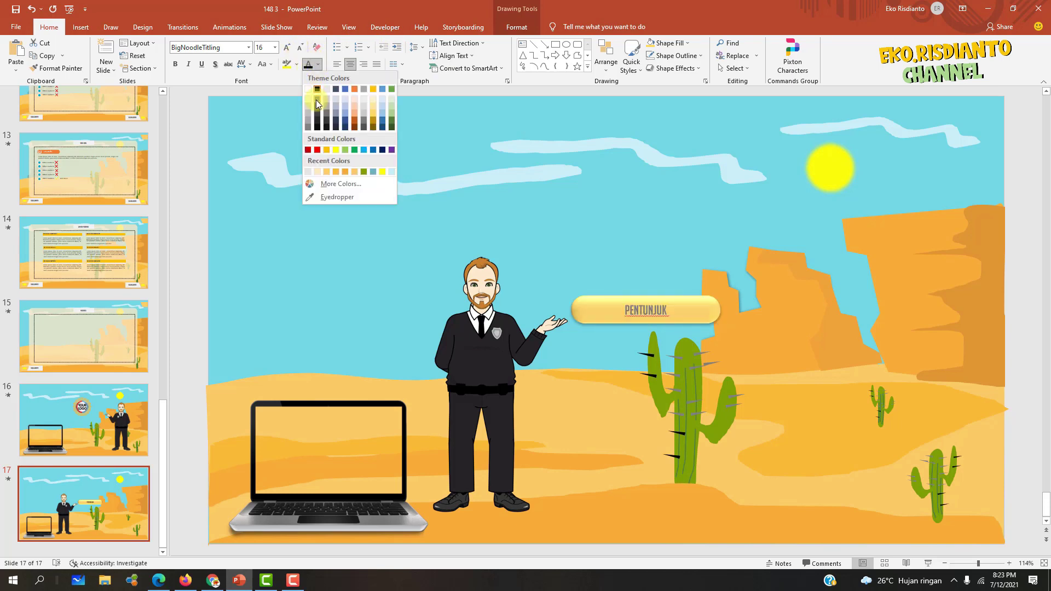
{"action": "left_click", "coordinate": [318, 118]}
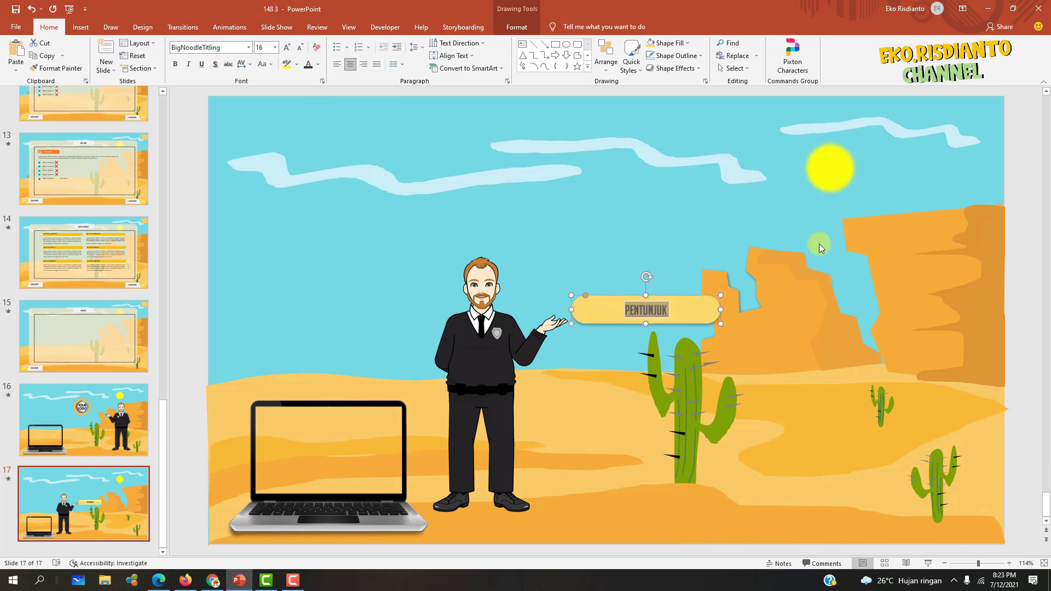
{"action": "scroll", "coordinate": [881, 312], "scroll_direction": "up", "scroll_amount": 1}
Raise the PENTUNJUK button slightly and add a copy below relabelled SK / KD.
{"action": "left_click", "coordinate": [100, 494]}
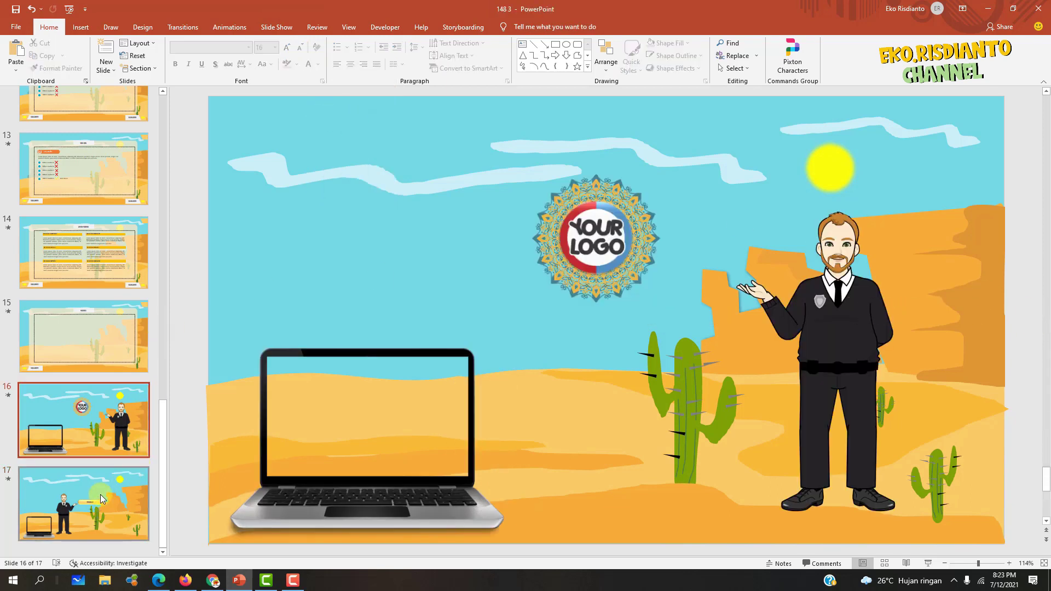
{"action": "left_click_drag", "start_coordinate": [686, 313], "coordinate": [679, 298]}
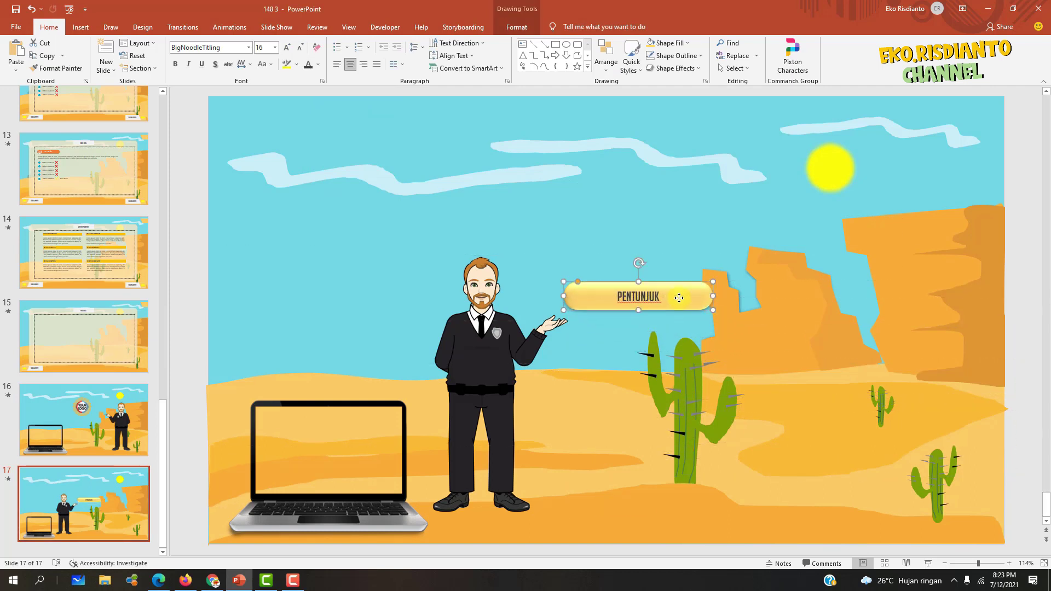
{"action": "left_click_drag", "start_coordinate": [692, 298], "coordinate": [683, 326], "text": "ctrl"}
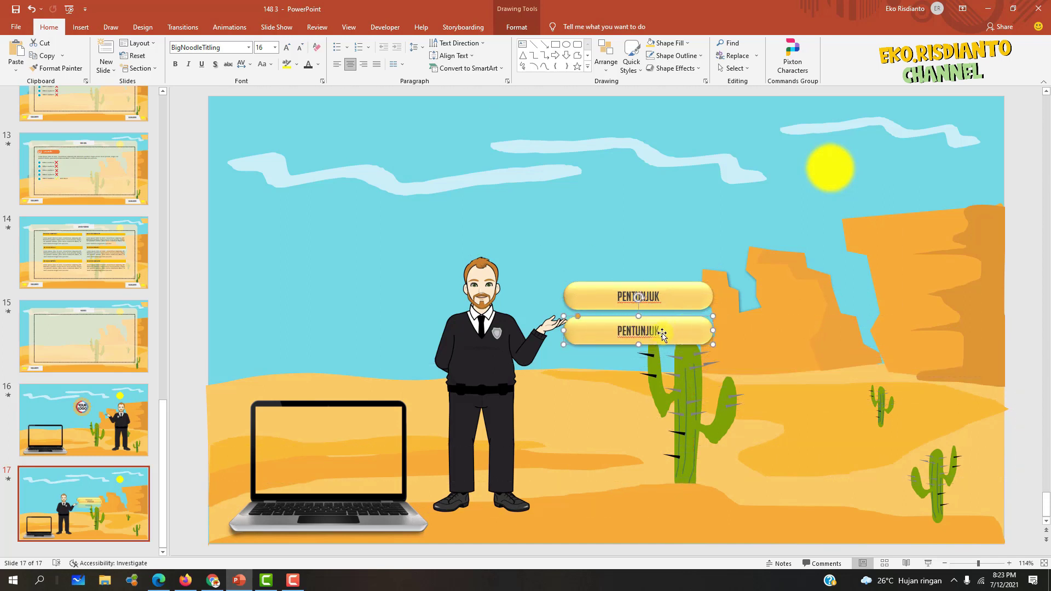
{"action": "left_click_drag", "start_coordinate": [619, 331], "coordinate": [667, 334]}
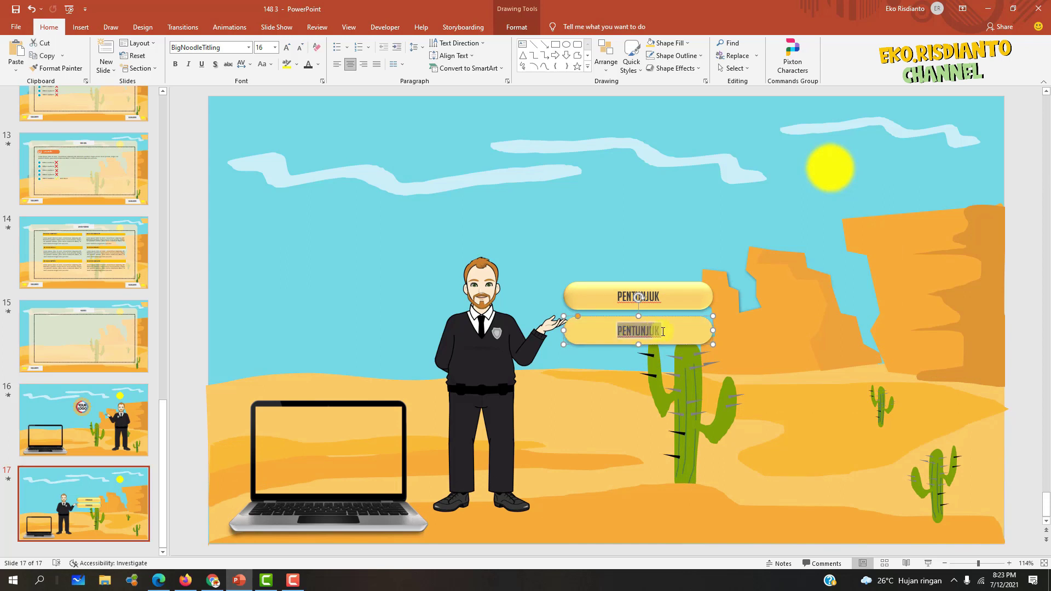
{"action": "type", "text": "SK / KD"}
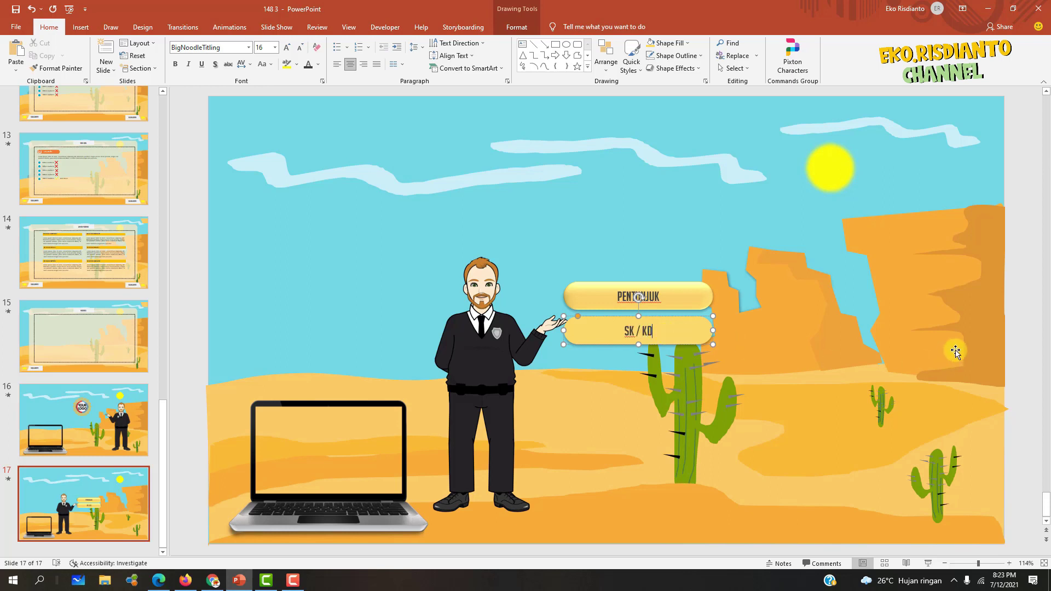
{"action": "left_click", "coordinate": [1021, 324]}
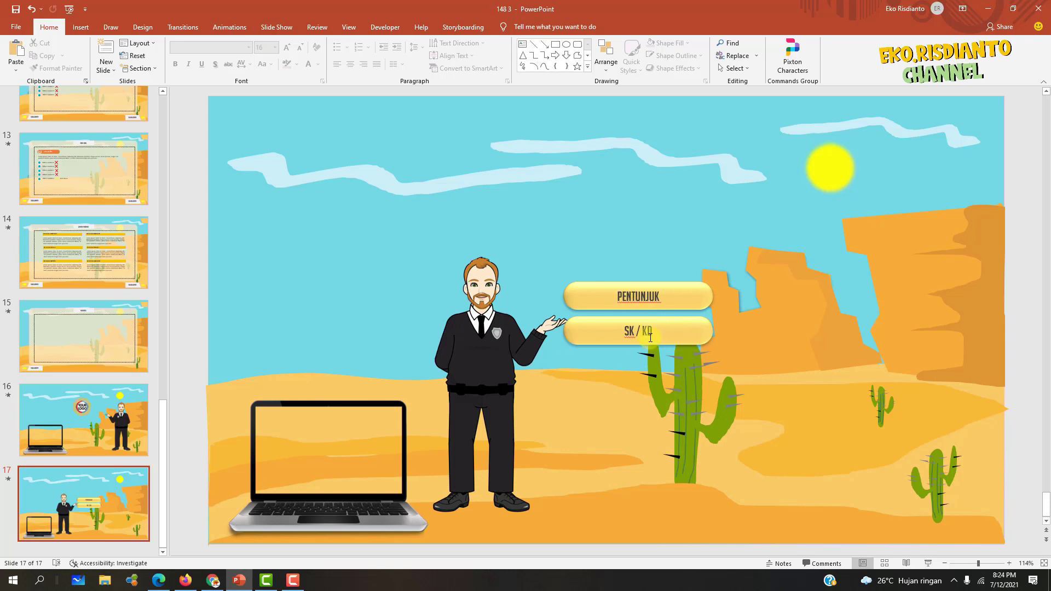
Make more SK / KD copies below, then delete the three extra copies.
{"action": "left_click", "coordinate": [682, 333]}
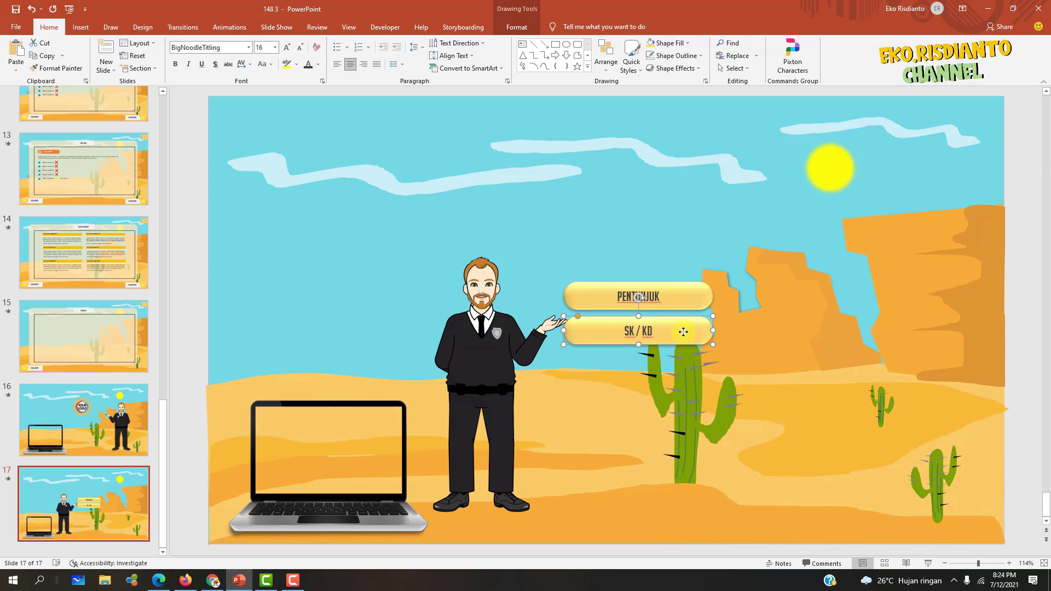
{"action": "left_click_drag", "start_coordinate": [683, 332], "coordinate": [675, 369]}
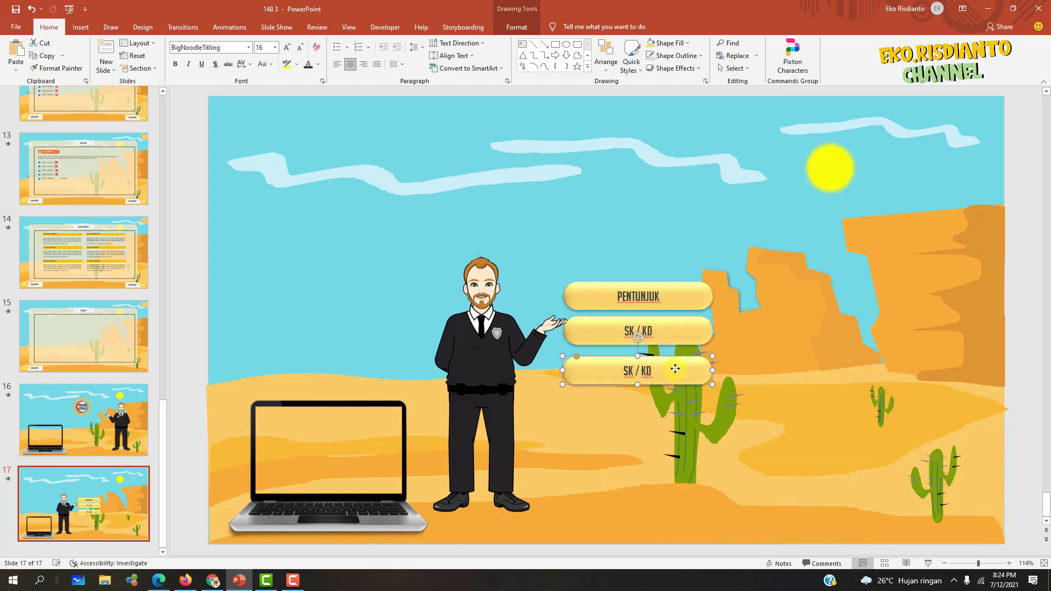
{"action": "key", "text": "ctrl+d"}
{"action": "key", "text": "ctrl+d"}
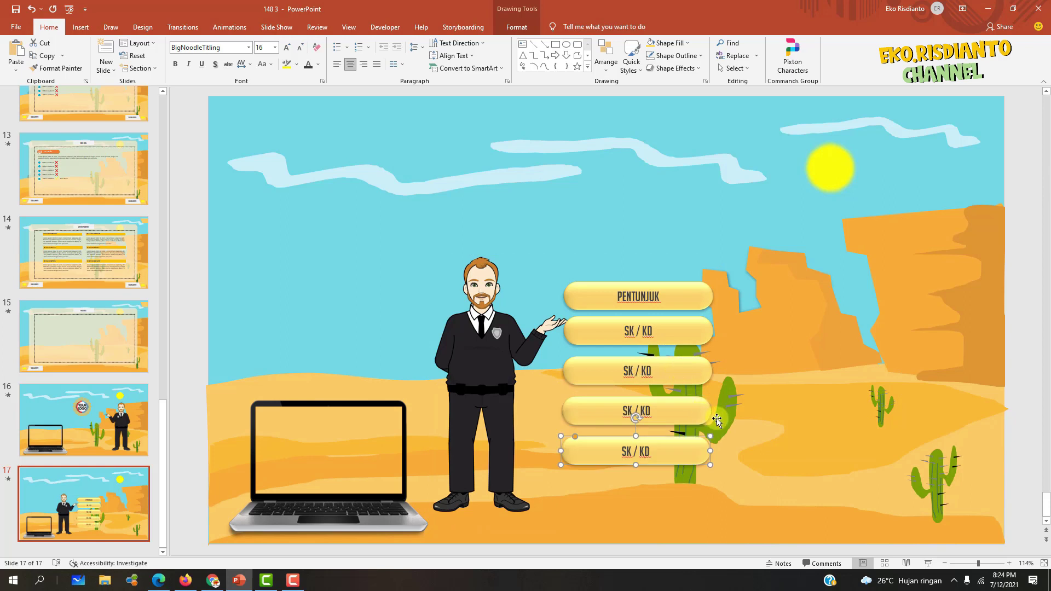
{"action": "left_click", "coordinate": [703, 416]}
{"action": "left_click", "coordinate": [692, 443], "text": "shift"}
{"action": "left_click", "coordinate": [685, 386], "text": "shift"}
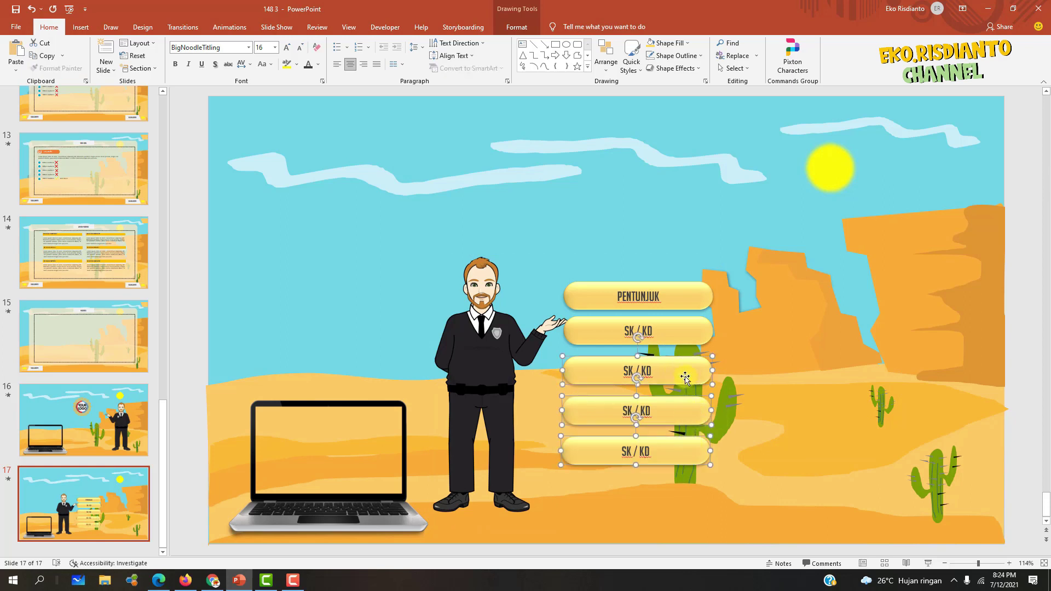
{"action": "key", "text": "Delete"}
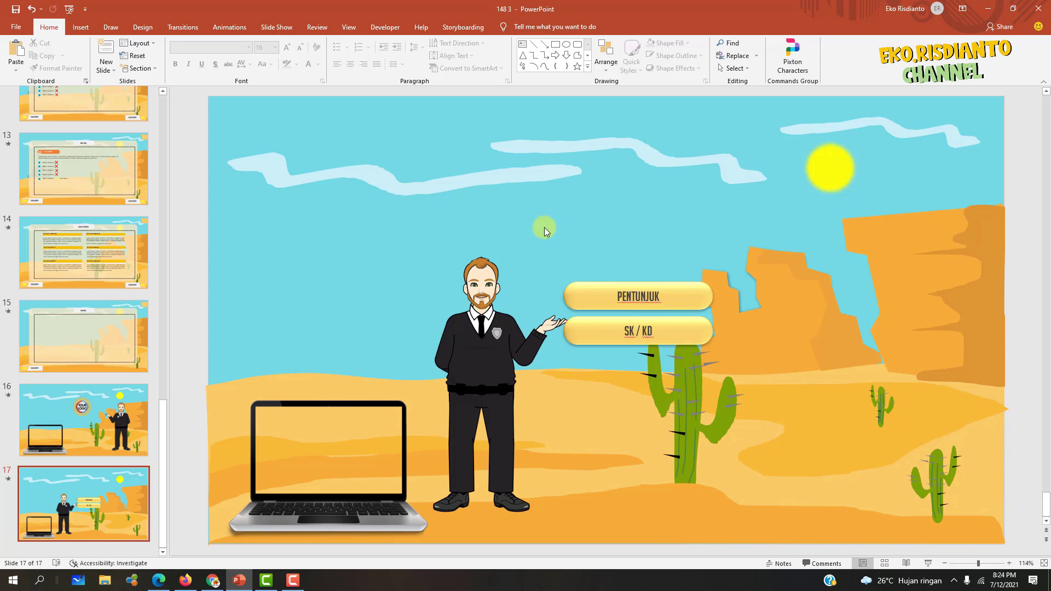
Add a 'menu' text box above the PENTUNJUK button in BigNoodleTitling at 24 pt.
{"action": "left_click", "coordinate": [79, 27]}
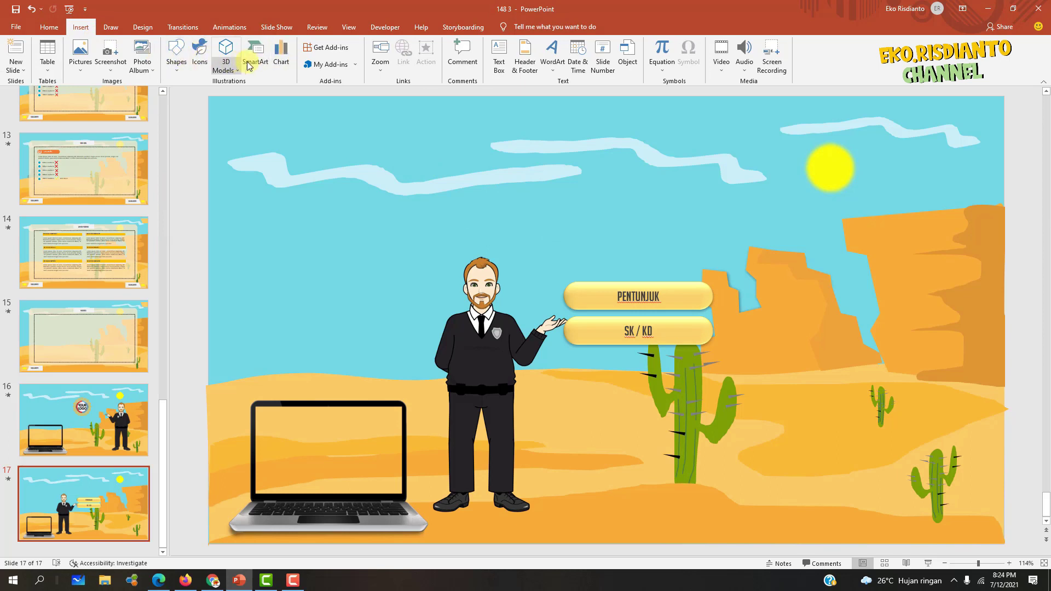
{"action": "left_click", "coordinate": [499, 56]}
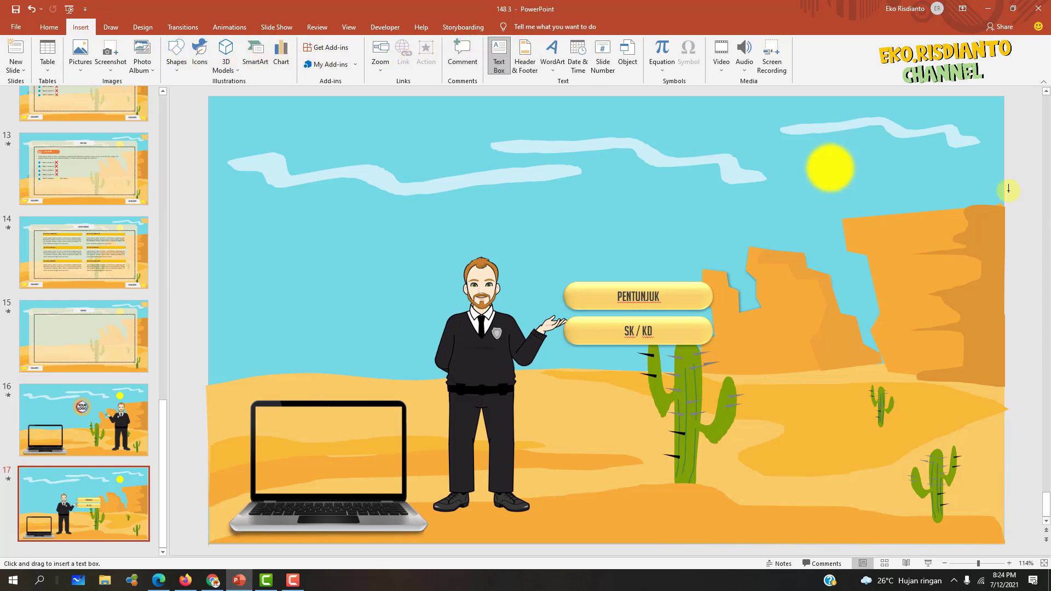
{"action": "left_click", "coordinate": [1019, 183]}
{"action": "type", "text": "menu"}
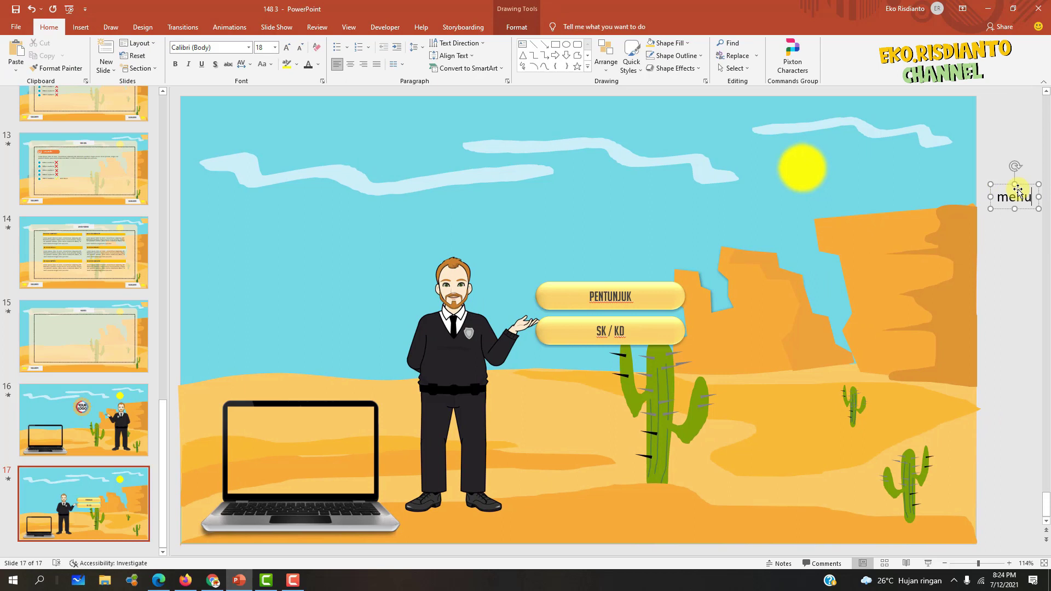
{"action": "key", "text": "ctrl+a"}
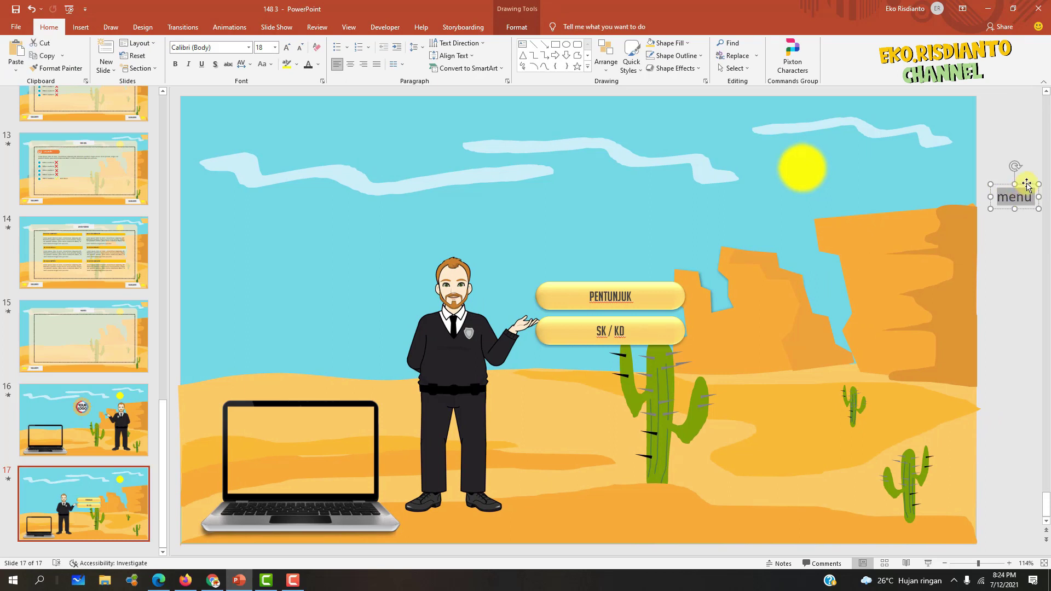
{"action": "left_click_drag", "start_coordinate": [1017, 197], "coordinate": [682, 252]}
{"action": "left_click_drag", "start_coordinate": [612, 248], "coordinate": [605, 236]}
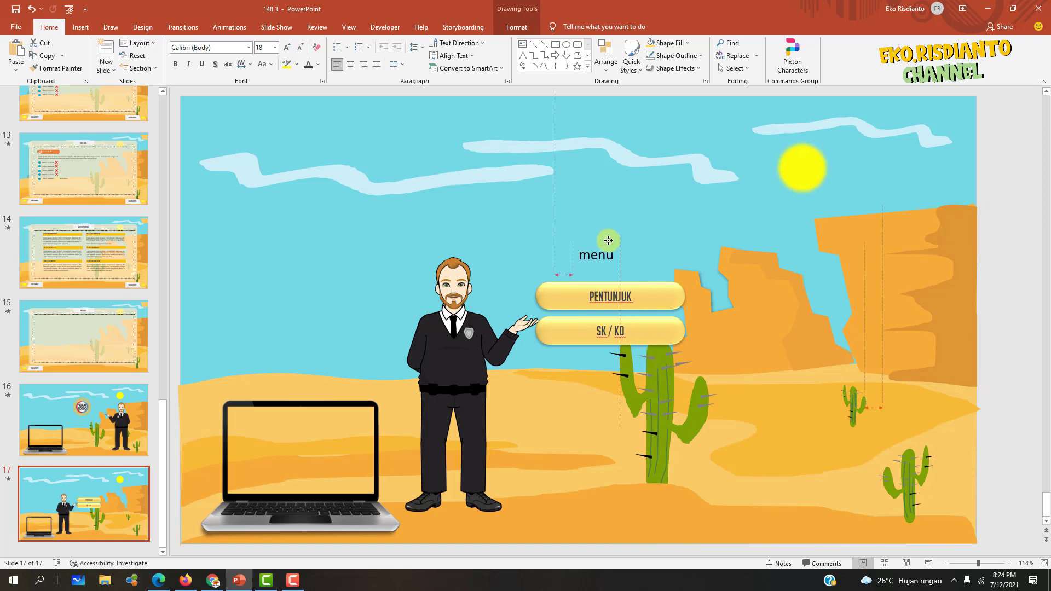
{"action": "left_click", "coordinate": [222, 49]}
{"action": "type", "text": "BigNoodleTitling"}
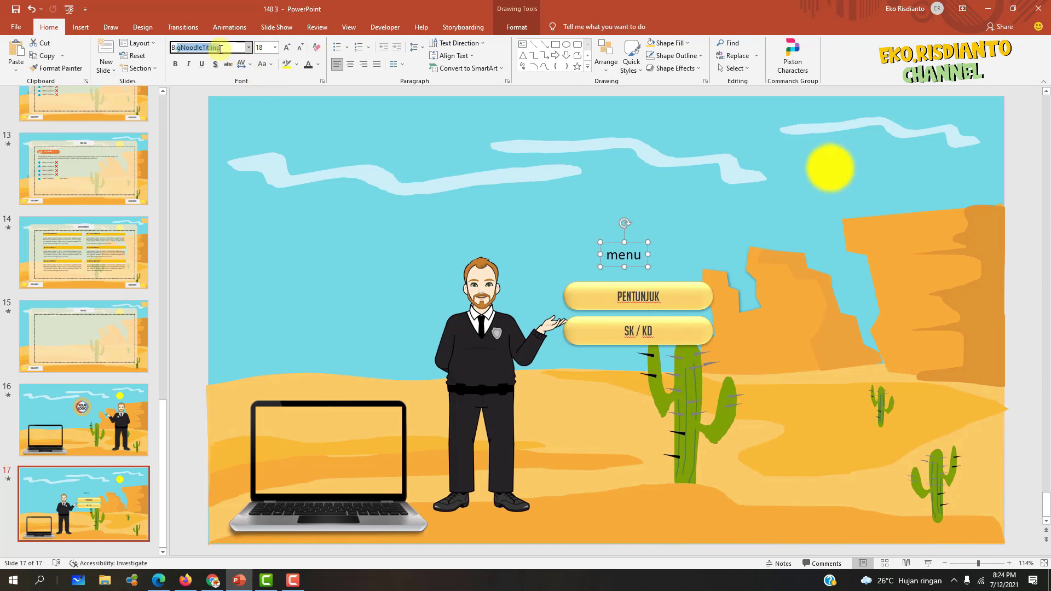
{"action": "key", "text": "Return"}
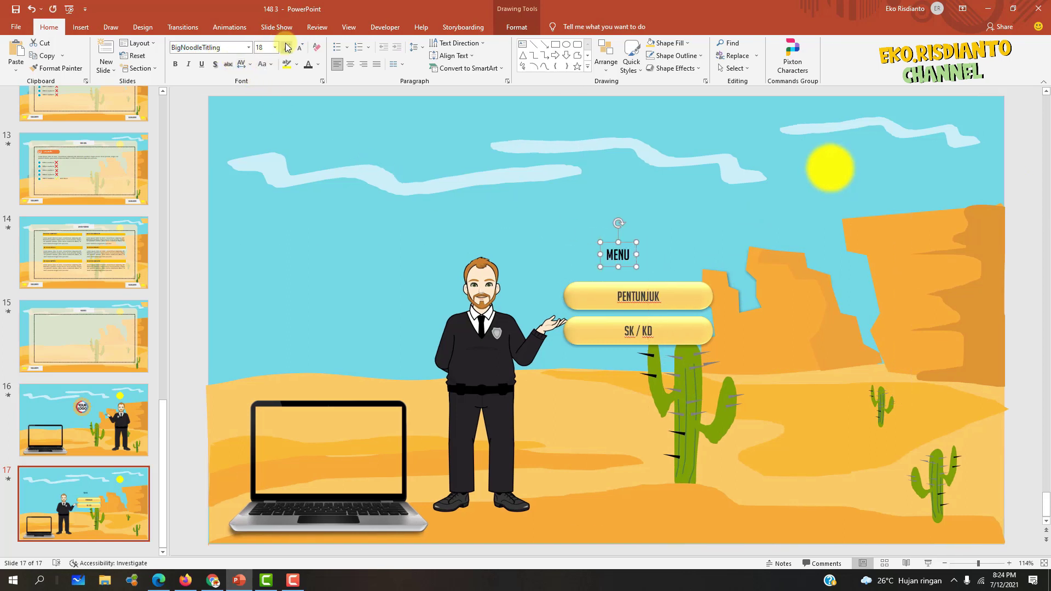
{"action": "left_click", "coordinate": [287, 48]}
{"action": "left_click", "coordinate": [287, 47]}
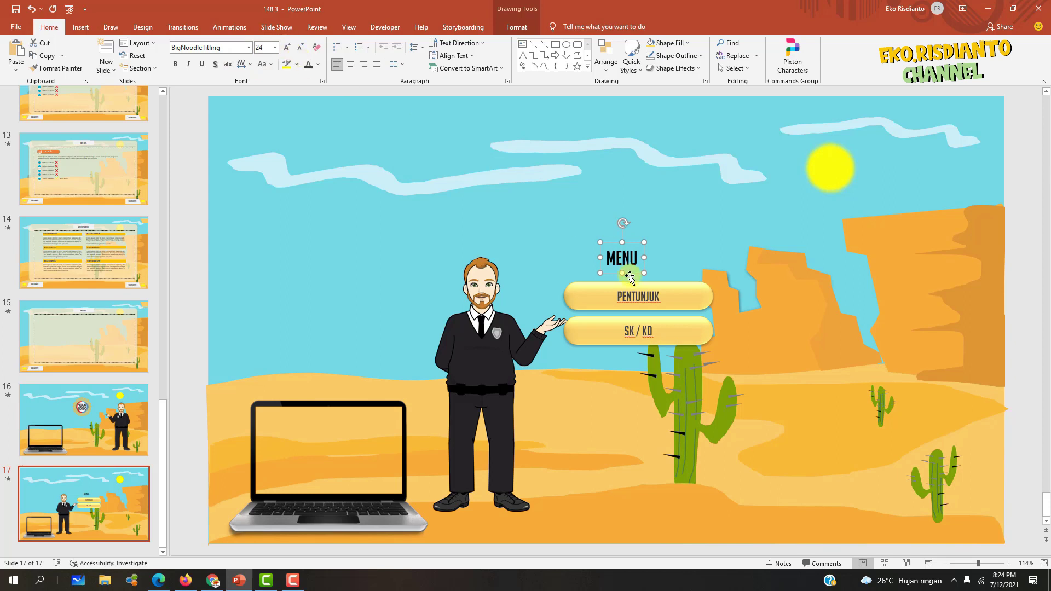
Position the MENU heading, then duplicate it below as 'MATA PELAJARAN BIOLOGI'.
{"action": "left_click", "coordinate": [638, 246]}
{"action": "left_click_drag", "start_coordinate": [635, 241], "coordinate": [643, 228]}
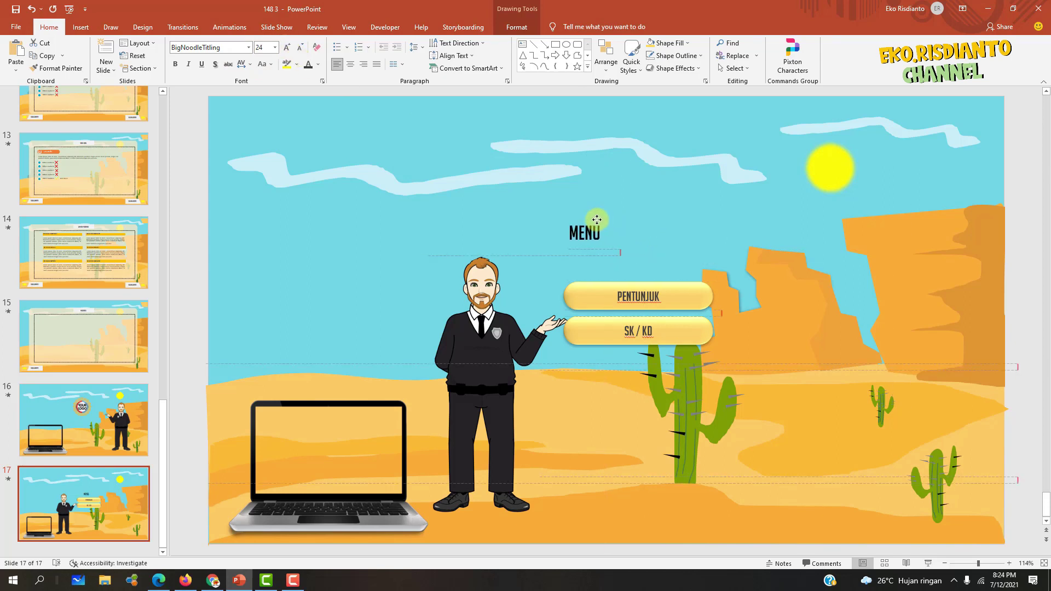
{"action": "left_click_drag", "start_coordinate": [643, 227], "coordinate": [592, 232]}
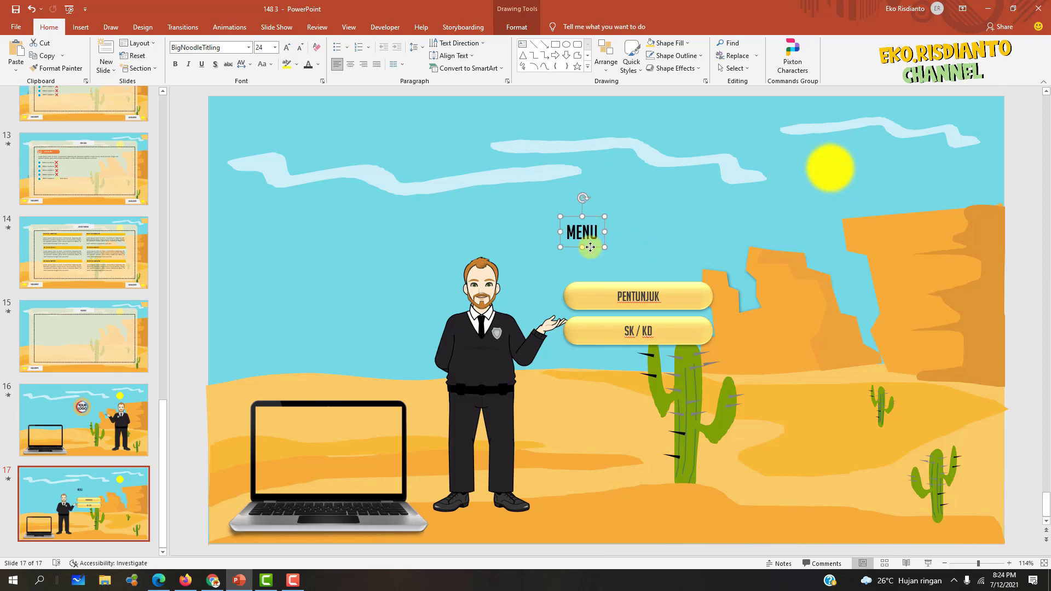
{"action": "key", "text": "ctrl+d"}
{"action": "mouse_move", "coordinate": [600, 260]}
{"action": "left_mouse_down"}
{"action": "mouse_move", "coordinate": [574, 256]}
{"action": "mouse_move", "coordinate": [594, 263]}
{"action": "left_mouse_up"}
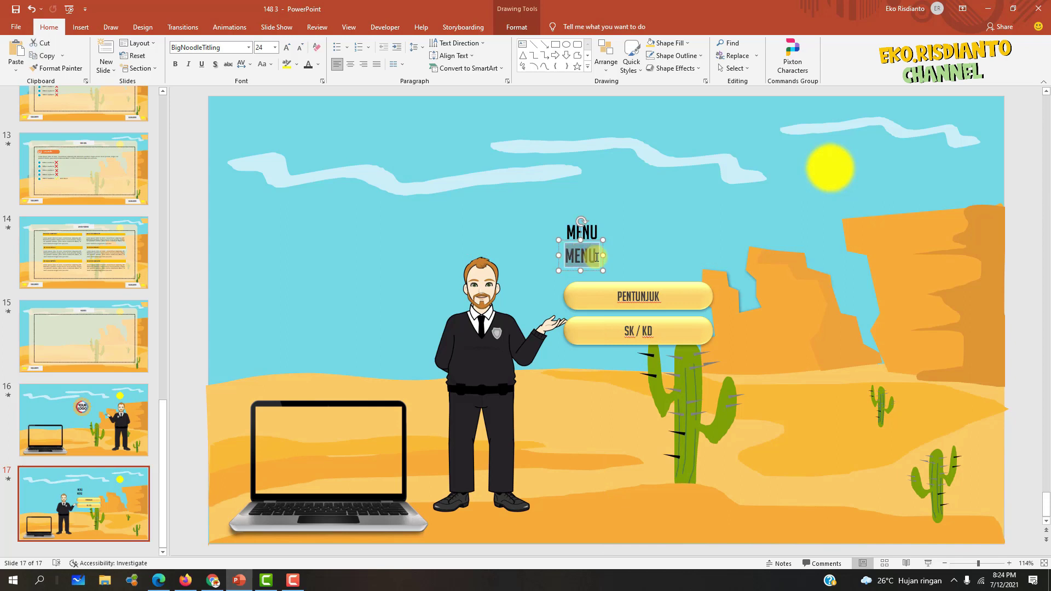
{"action": "type", "text": "MATA"}
{"action": "type", "text": " PELAJARAN"}
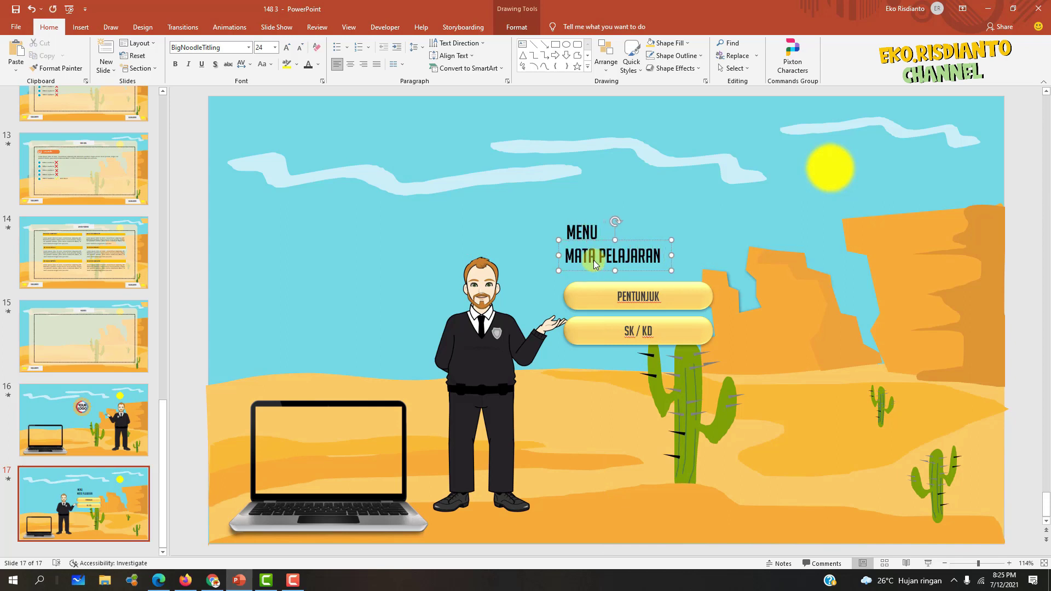
{"action": "type", "text": " BIOLOGI"}
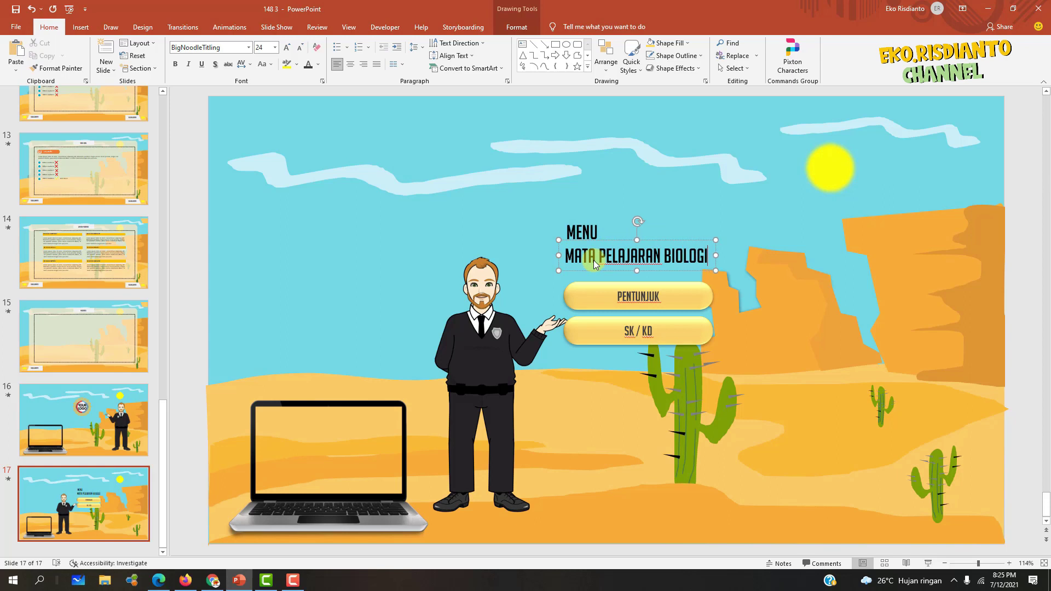
Set the biology title just above PENTUNJUK with MENU right above it, then return to slide 16.
{"action": "left_click", "coordinate": [1018, 282]}
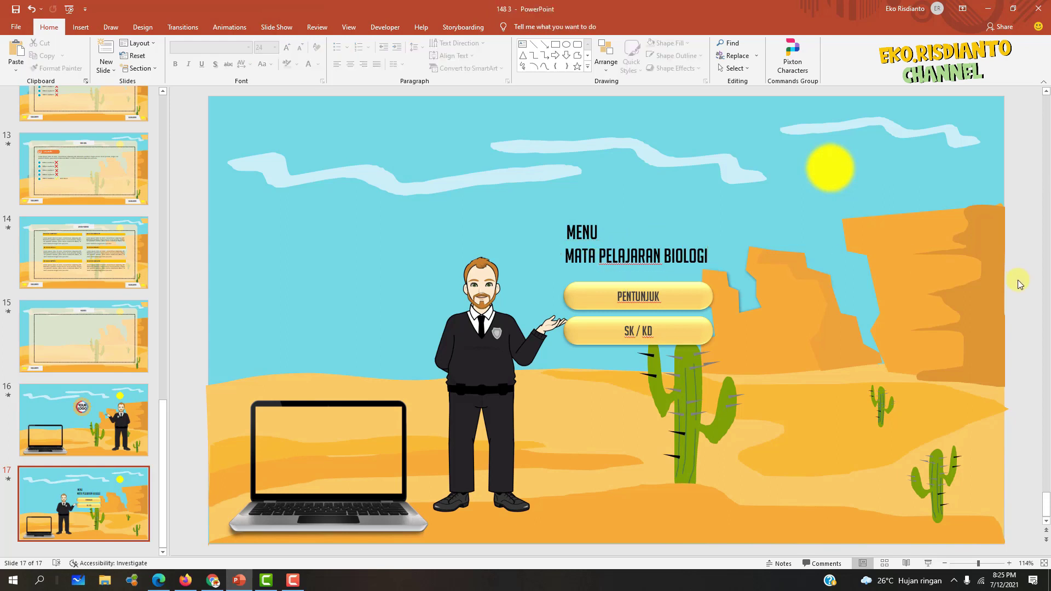
{"action": "left_click", "coordinate": [664, 253]}
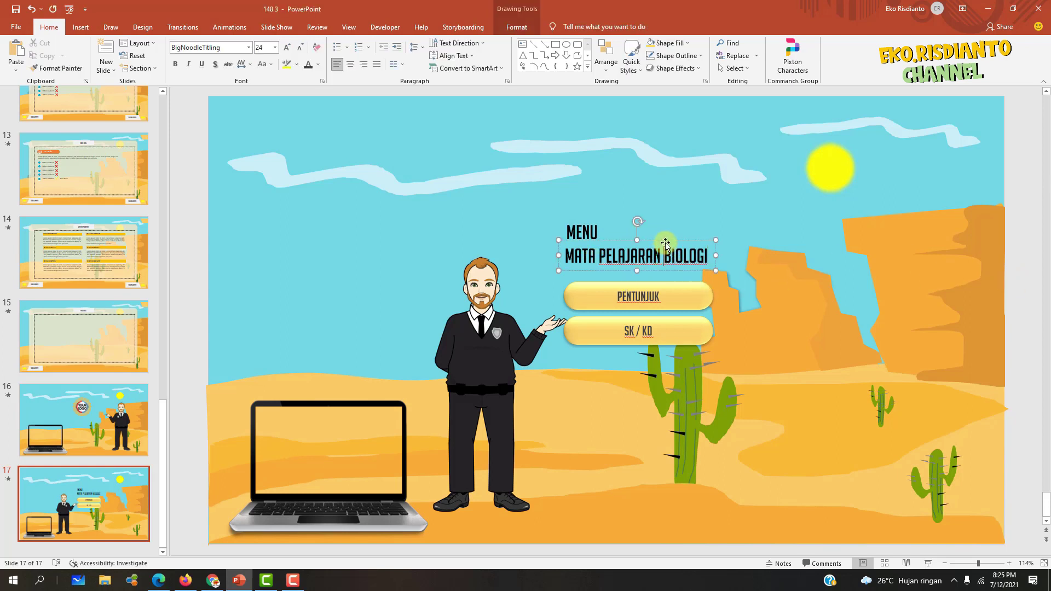
{"action": "left_click_drag", "start_coordinate": [667, 241], "coordinate": [667, 251]}
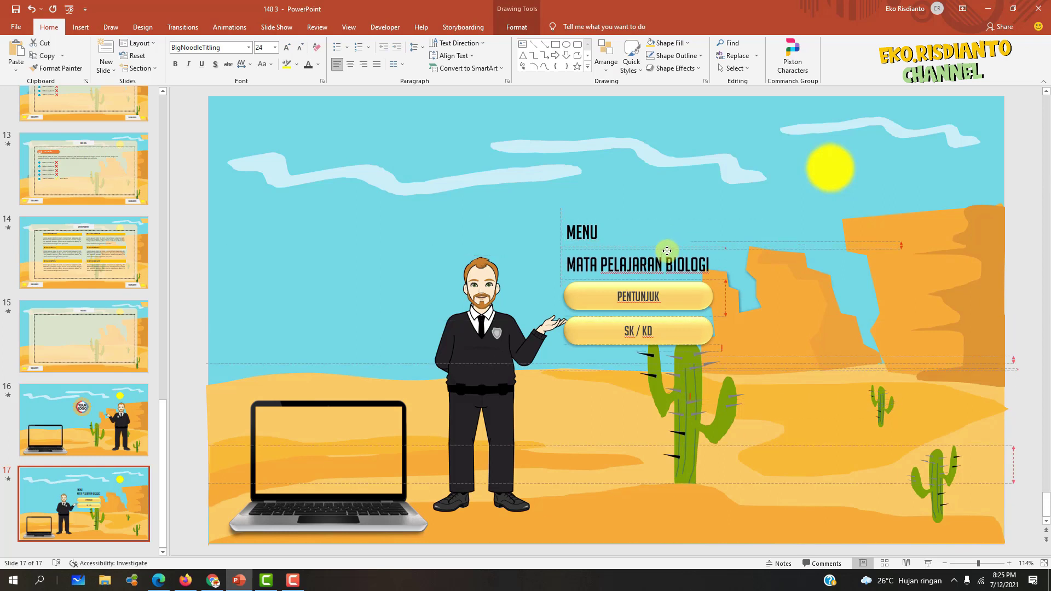
{"action": "left_click_drag", "start_coordinate": [664, 250], "coordinate": [663, 249]}
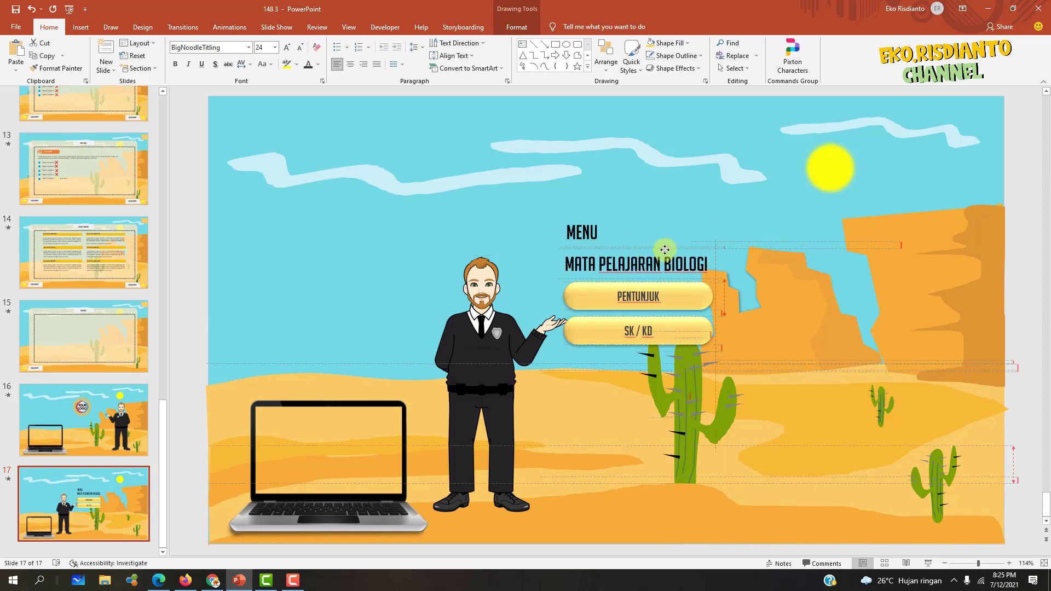
{"action": "left_click", "coordinate": [589, 228]}
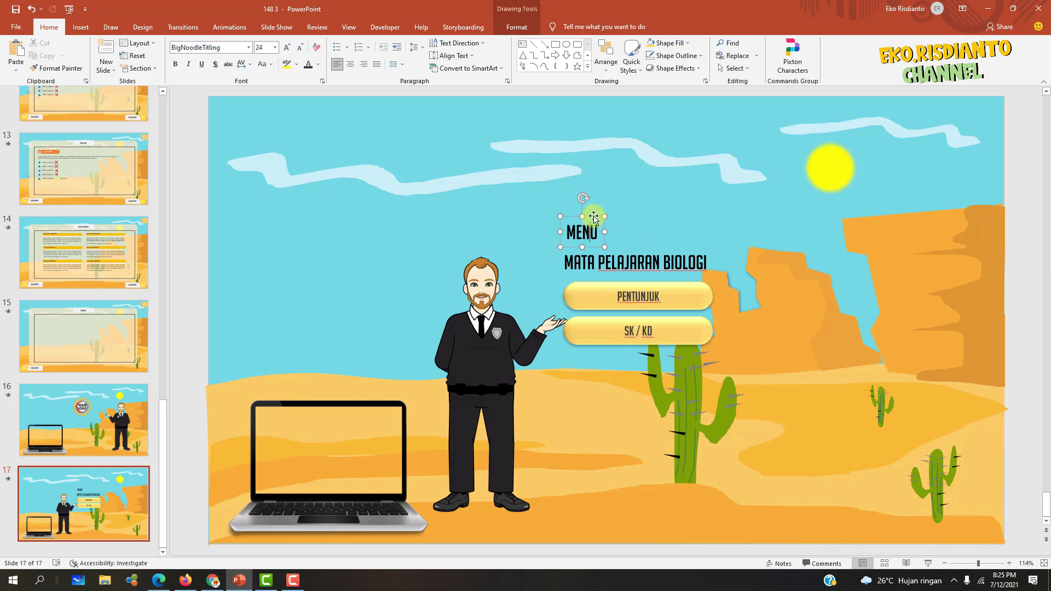
{"action": "left_click_drag", "start_coordinate": [593, 217], "coordinate": [592, 223]}
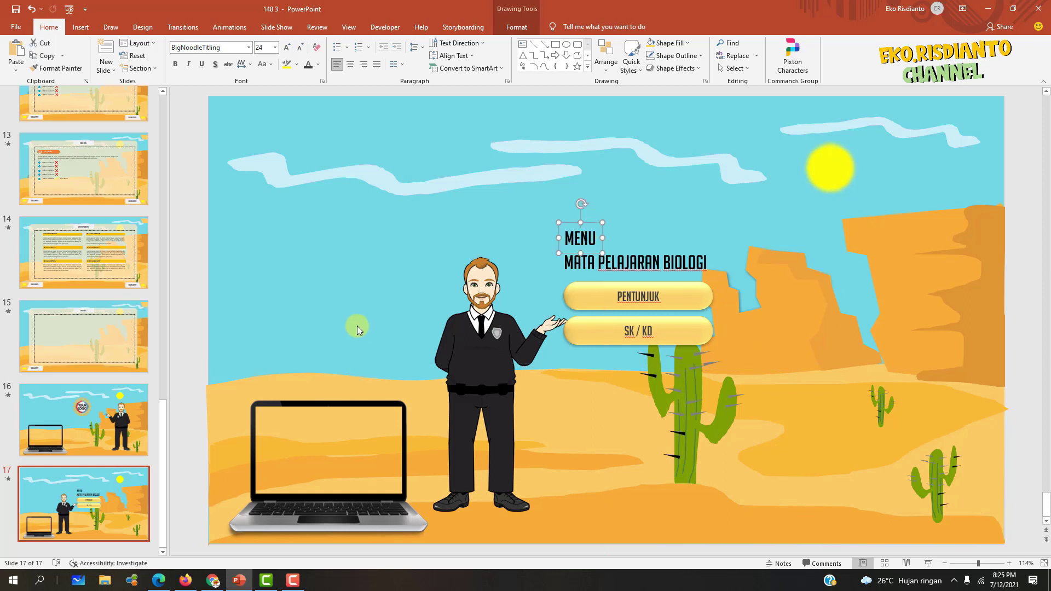
{"action": "left_click", "coordinate": [57, 420]}
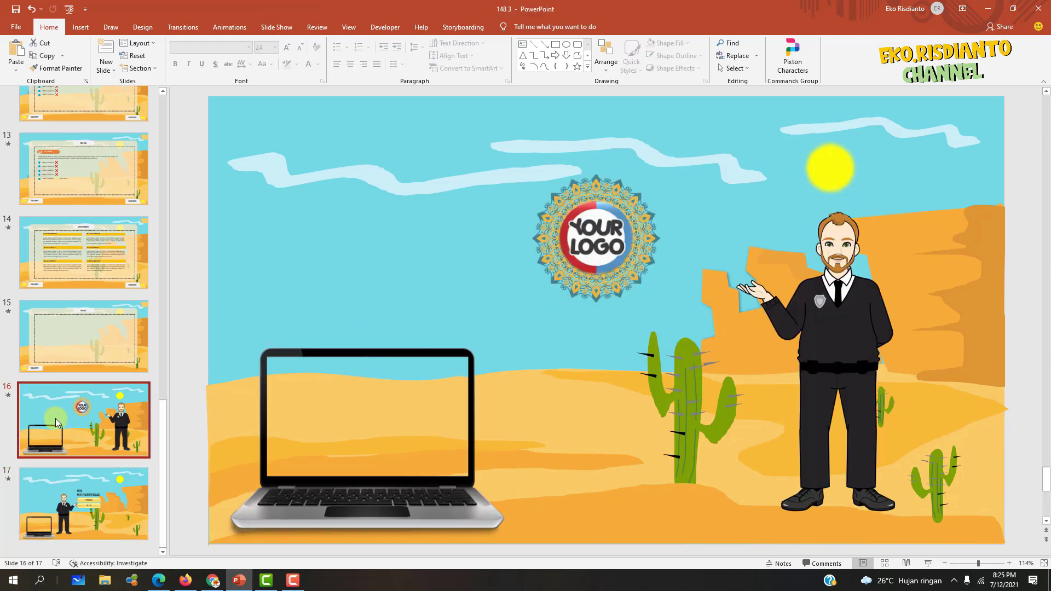
After checking slide 2's Matematika menu, delete slide 17's laptop picture and return to slide 16.
{"action": "left_click", "coordinate": [126, 482]}
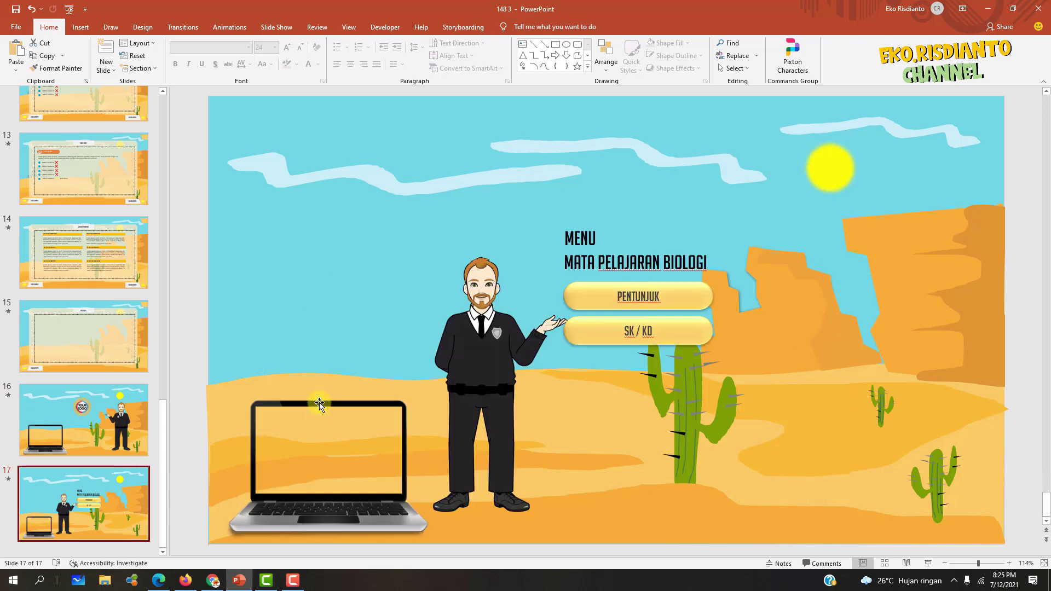
{"action": "mouse_move", "coordinate": [163, 405]}
{"action": "left_mouse_down"}
{"action": "mouse_move", "coordinate": [175, 135]}
{"action": "mouse_move", "coordinate": [166, 114]}
{"action": "left_mouse_up"}
{"action": "left_click", "coordinate": [69, 183]}
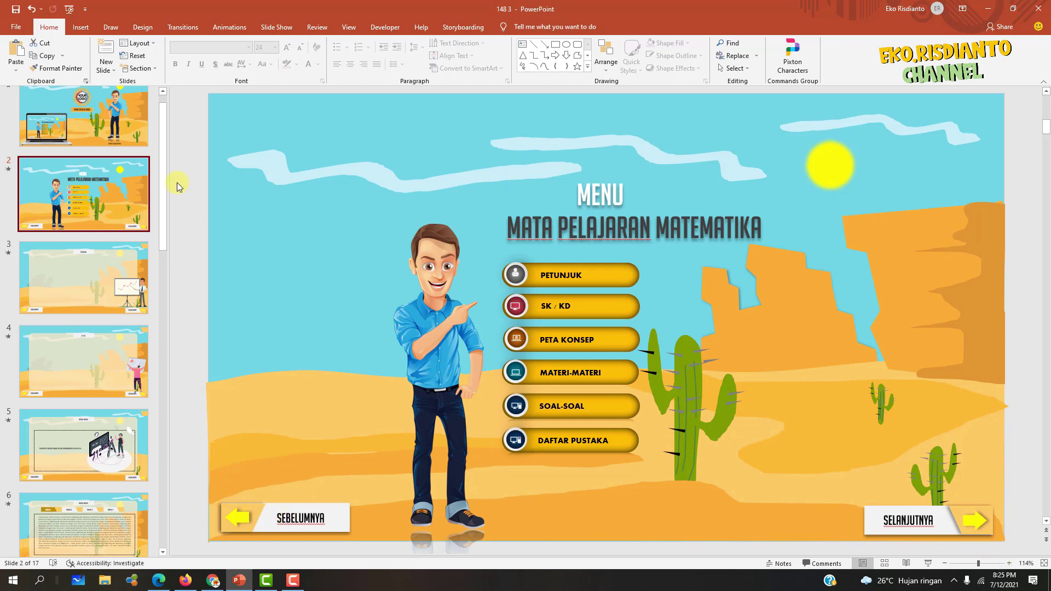
{"action": "left_click_drag", "start_coordinate": [160, 197], "coordinate": [168, 520]}
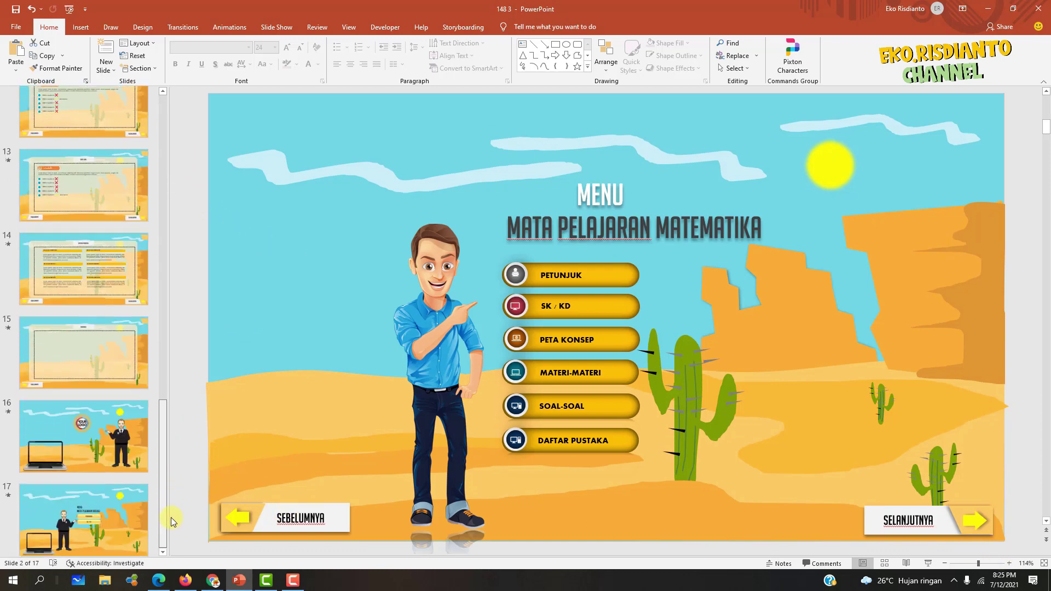
{"action": "left_click", "coordinate": [87, 511]}
{"action": "left_click", "coordinate": [401, 414]}
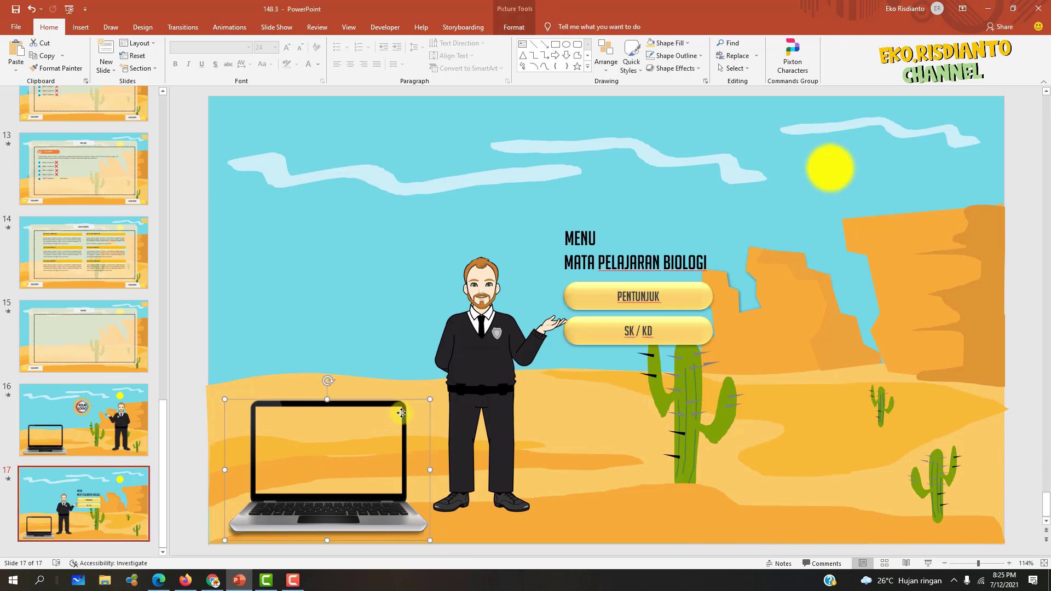
{"action": "key", "text": "Delete"}
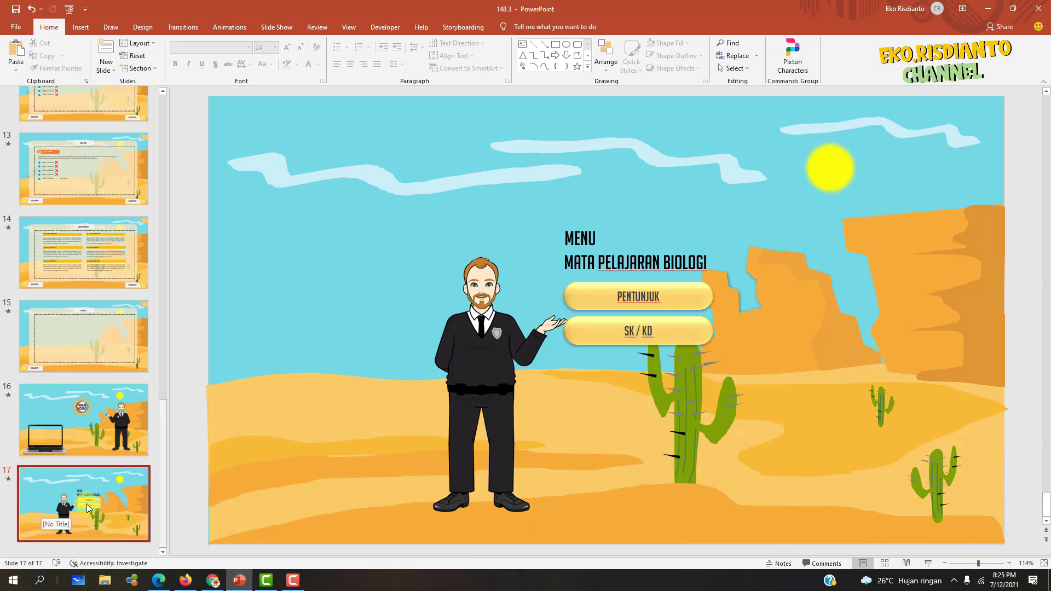
{"action": "left_click", "coordinate": [71, 429]}
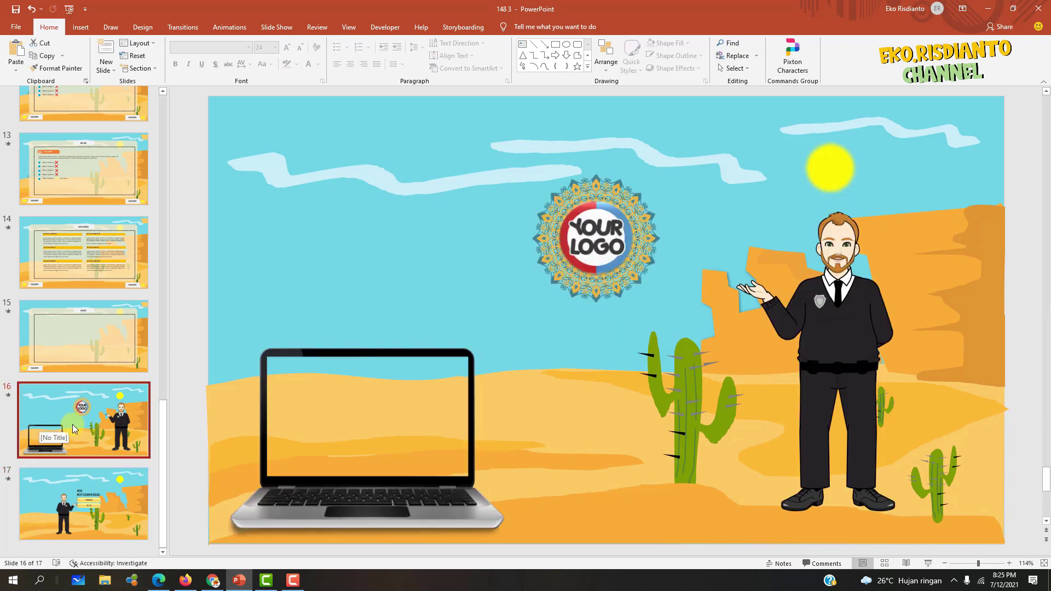
{"action": "left_click", "coordinate": [80, 27]}
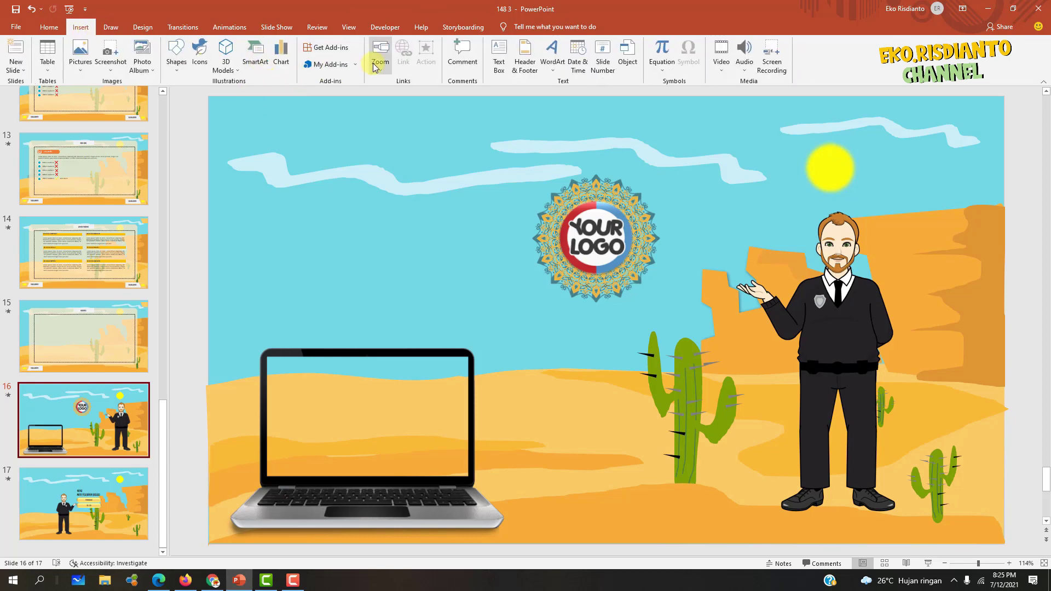
Insert a slide zoom of slide 17 on slide 16.
{"action": "left_click", "coordinate": [381, 66]}
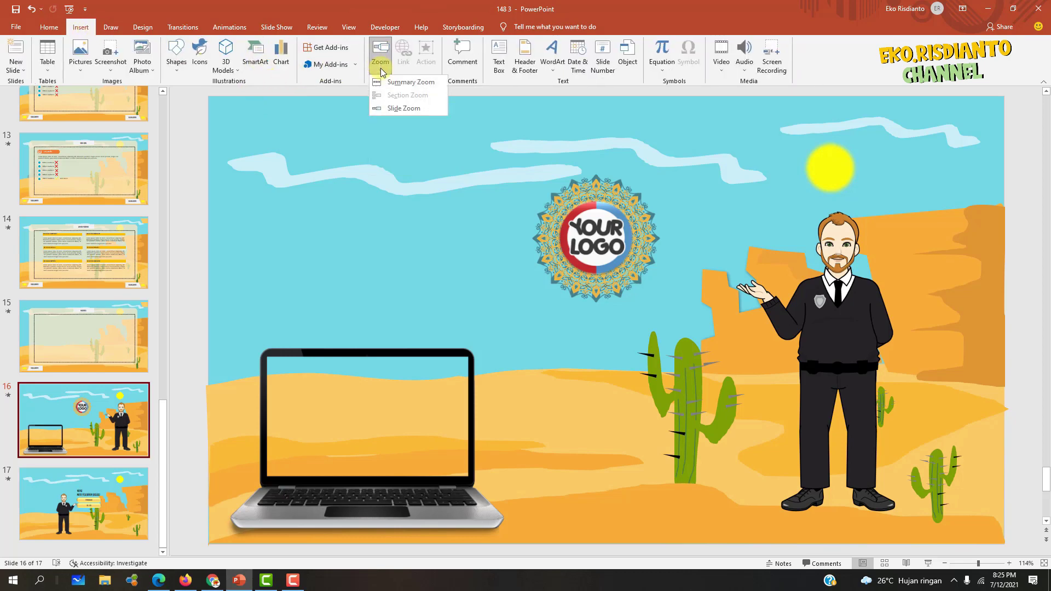
{"action": "left_click", "coordinate": [397, 114]}
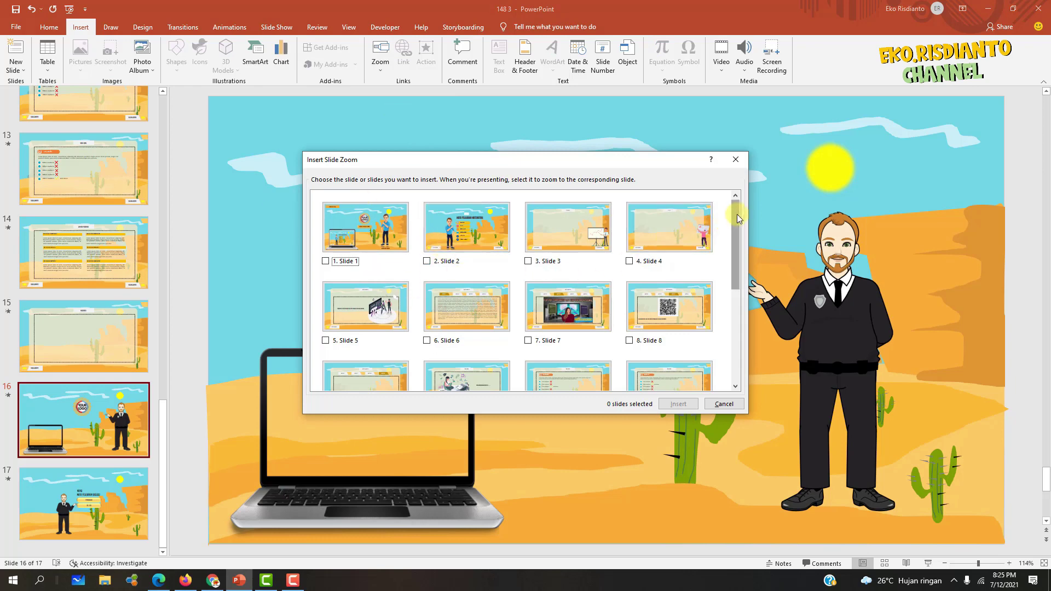
{"action": "left_click_drag", "start_coordinate": [737, 219], "coordinate": [736, 312]}
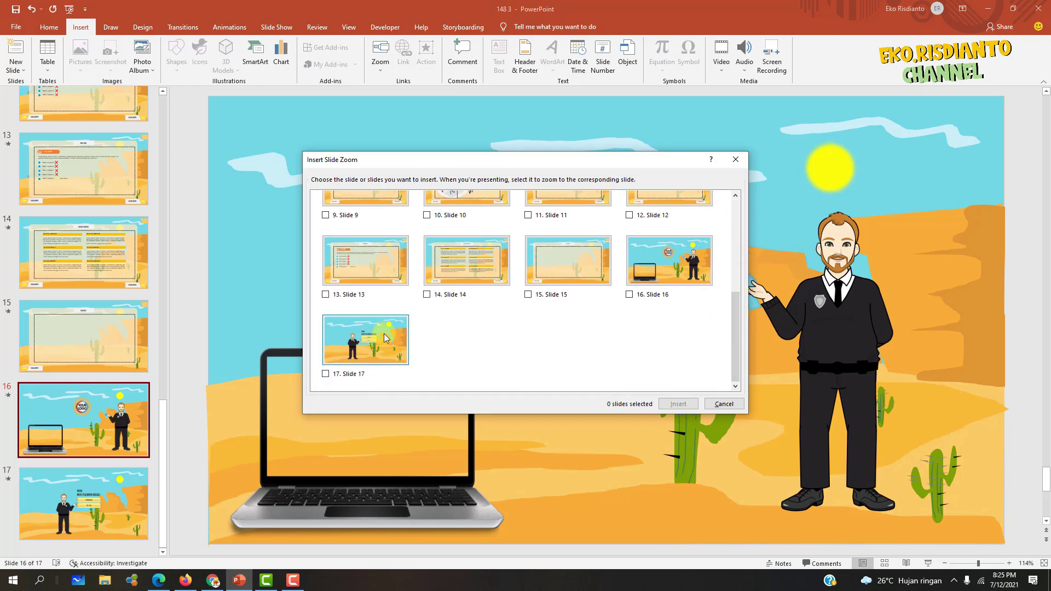
{"action": "left_click", "coordinate": [361, 339]}
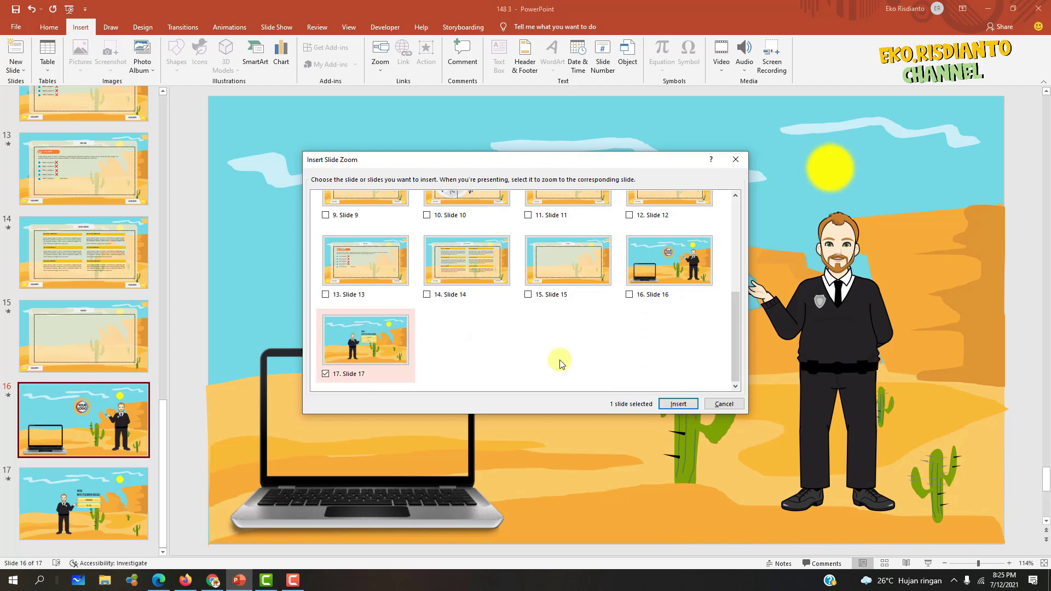
{"action": "left_click", "coordinate": [678, 403]}
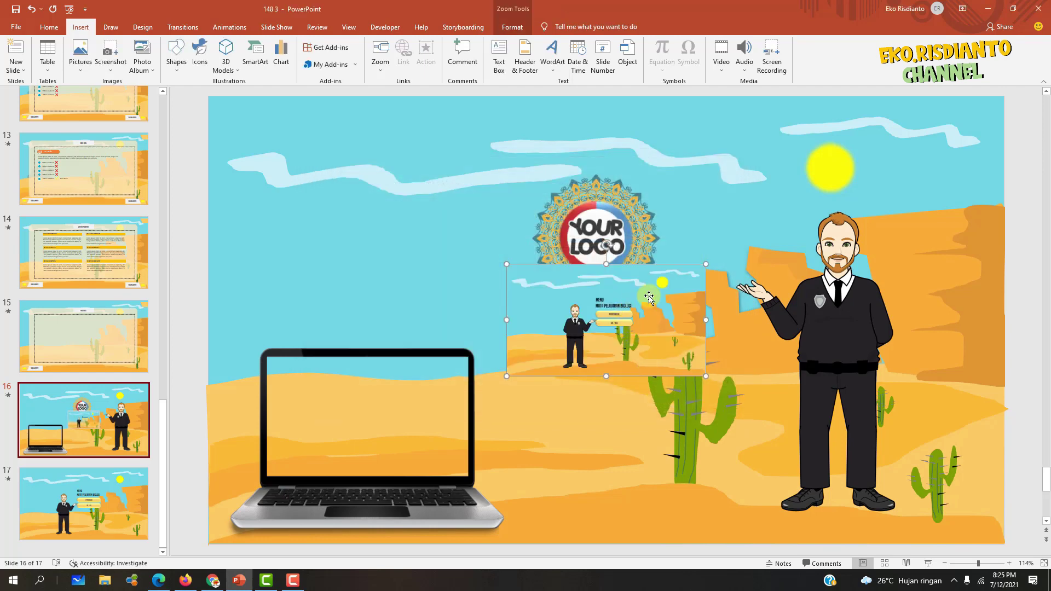
Fit the slide 17 zoom inside the laptop screen and play the slide show from slide 16.
{"action": "mouse_move", "coordinate": [647, 372]}
{"action": "left_mouse_down"}
{"action": "mouse_move", "coordinate": [715, 252]}
{"action": "mouse_move", "coordinate": [690, 236]}
{"action": "mouse_move", "coordinate": [715, 252]}
{"action": "mouse_move", "coordinate": [446, 372]}
{"action": "mouse_move", "coordinate": [407, 374]}
{"action": "left_mouse_up"}
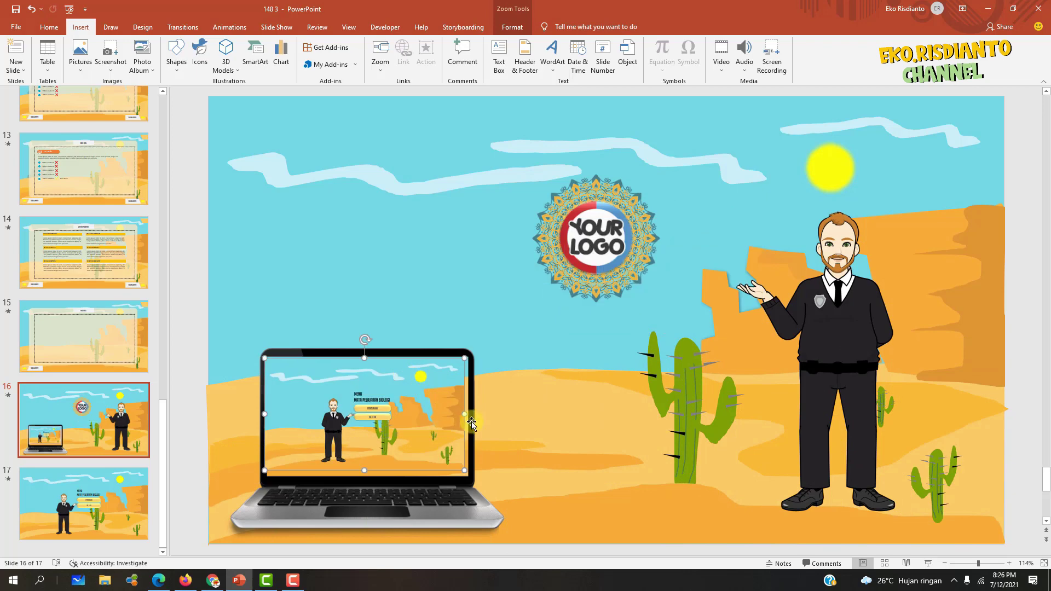
{"action": "left_click_drag", "start_coordinate": [465, 414], "coordinate": [469, 415]}
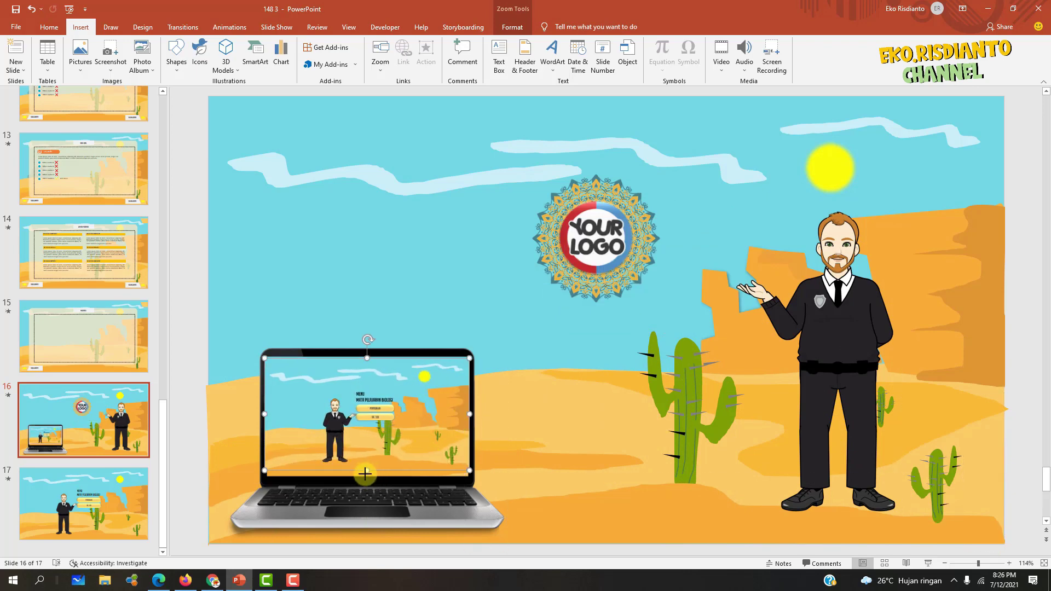
{"action": "left_click_drag", "start_coordinate": [365, 473], "coordinate": [365, 479]}
{"action": "left_click", "coordinate": [563, 417]}
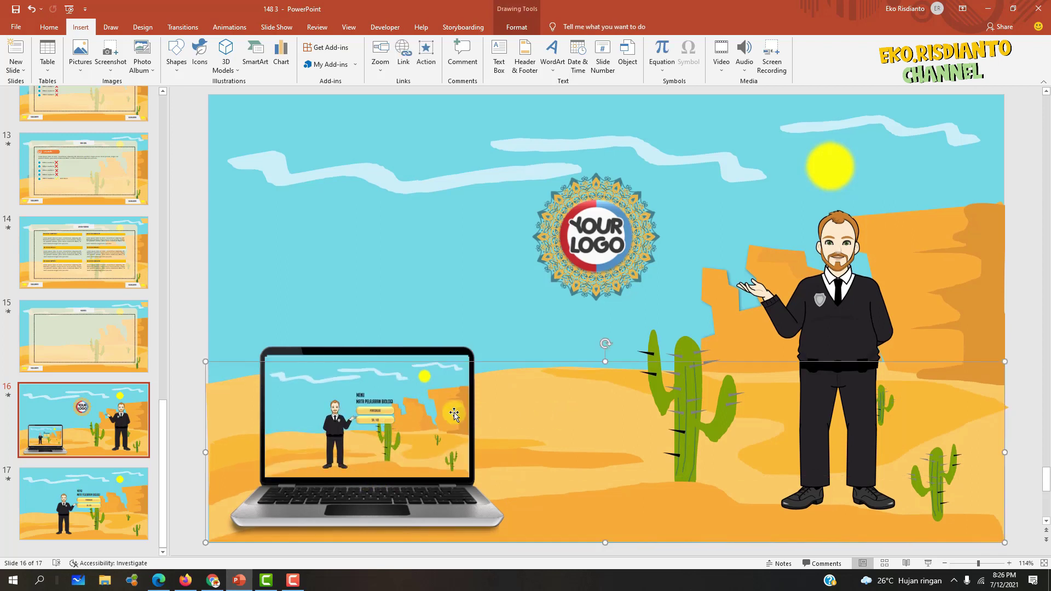
{"action": "left_click", "coordinate": [130, 450]}
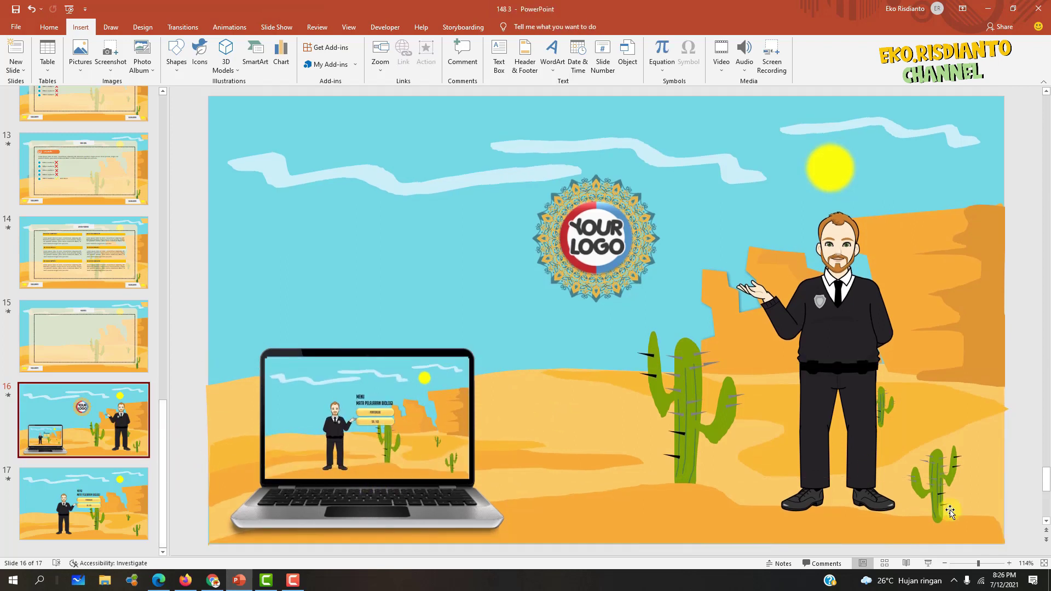
{"action": "left_click", "coordinate": [928, 563]}
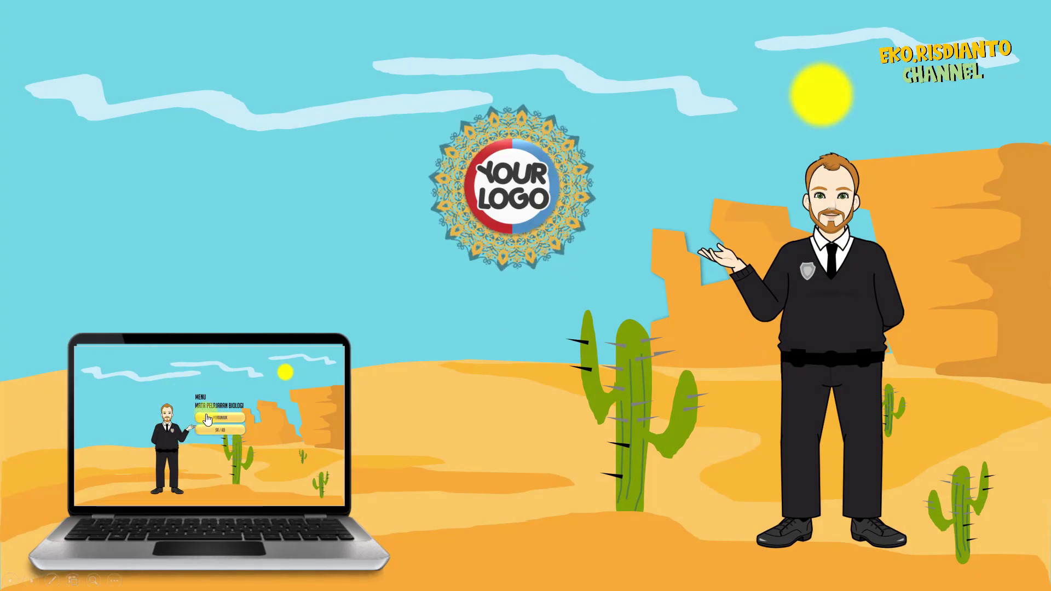
Test the laptop zoom into the biology menu, then end the slide show.
{"action": "left_click", "coordinate": [212, 394]}
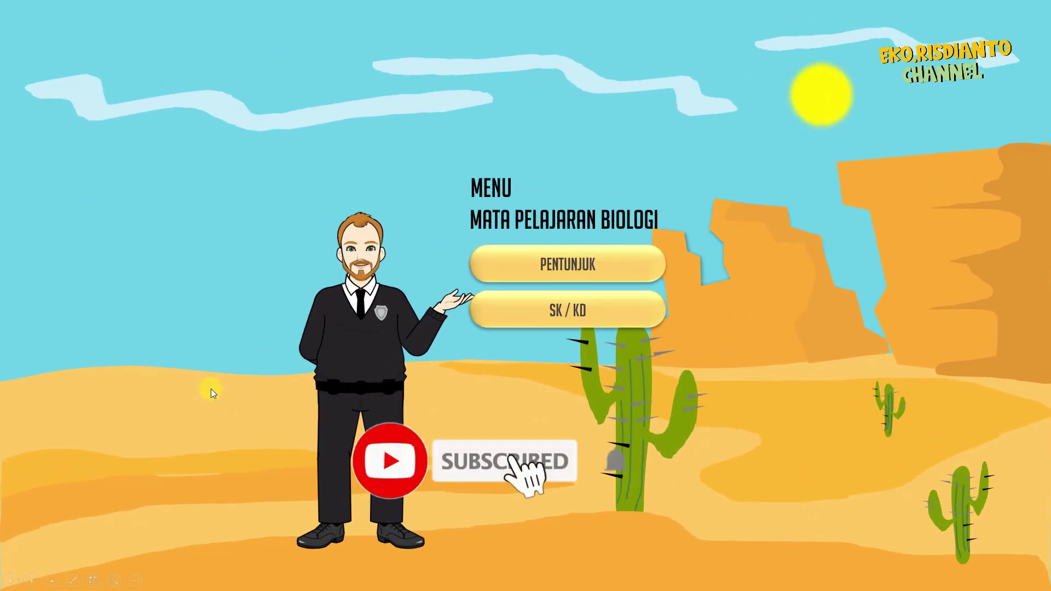
{"action": "key", "text": "Escape"}
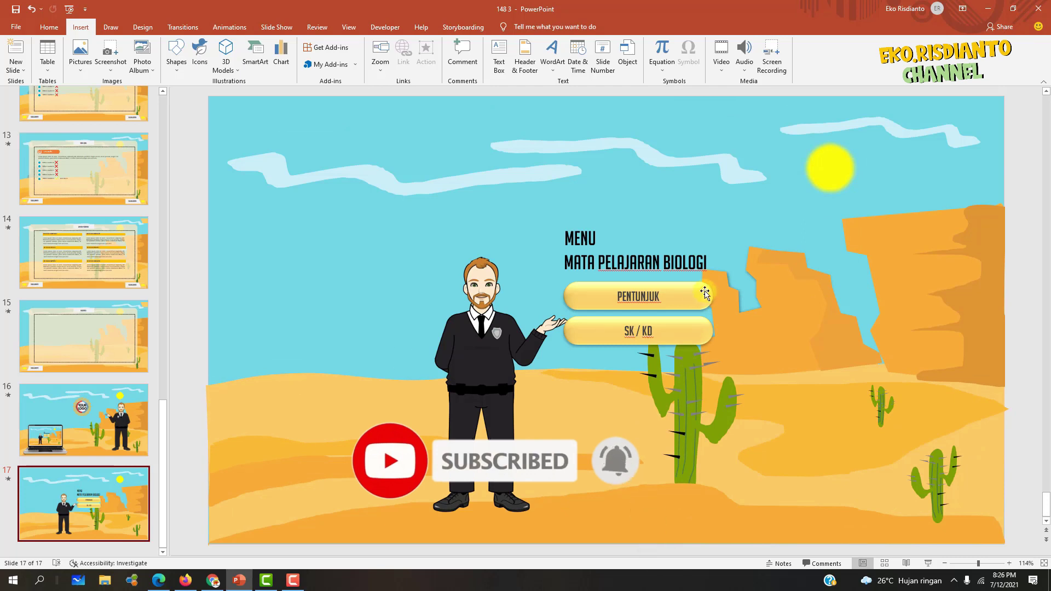
{"action": "left_click", "coordinate": [705, 293]}
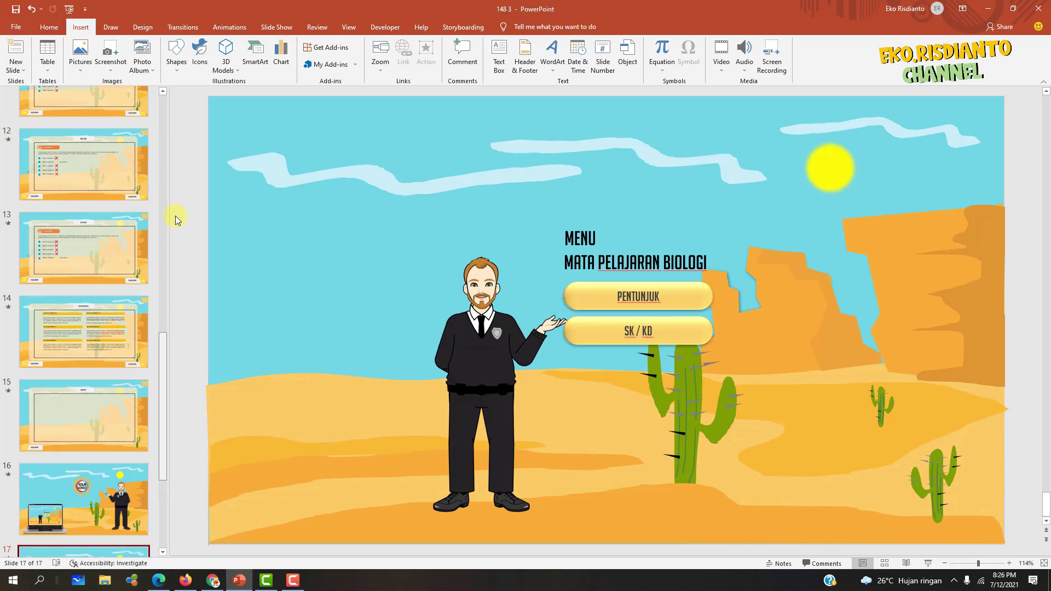
Preview the Matematika menu on slide 2 as a slide show and return to the editor.
{"action": "left_click_drag", "start_coordinate": [167, 414], "coordinate": [170, 123]}
{"action": "left_click", "coordinate": [117, 178]}
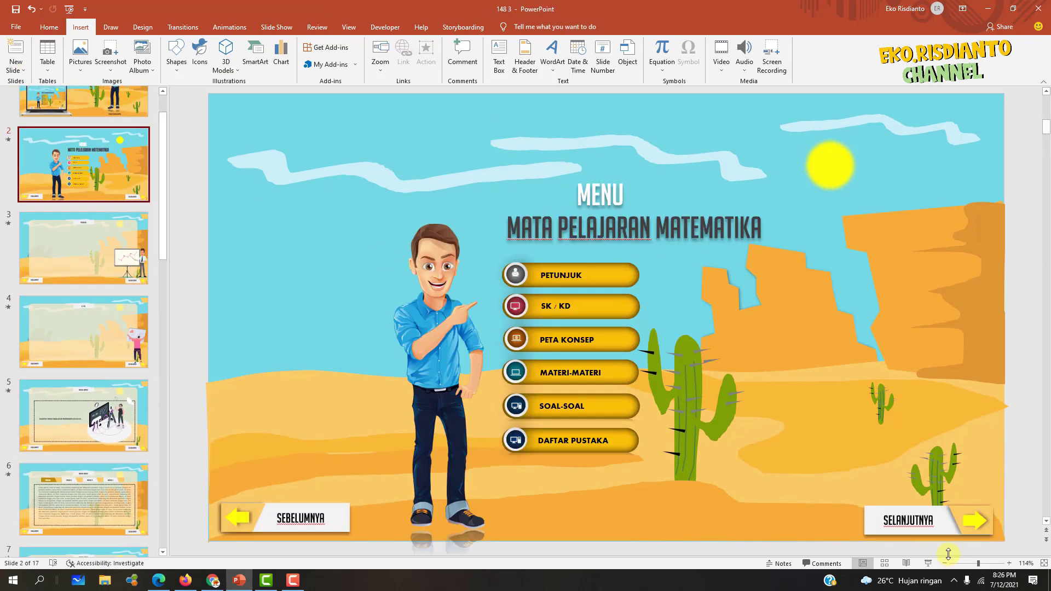
{"action": "left_click", "coordinate": [929, 563]}
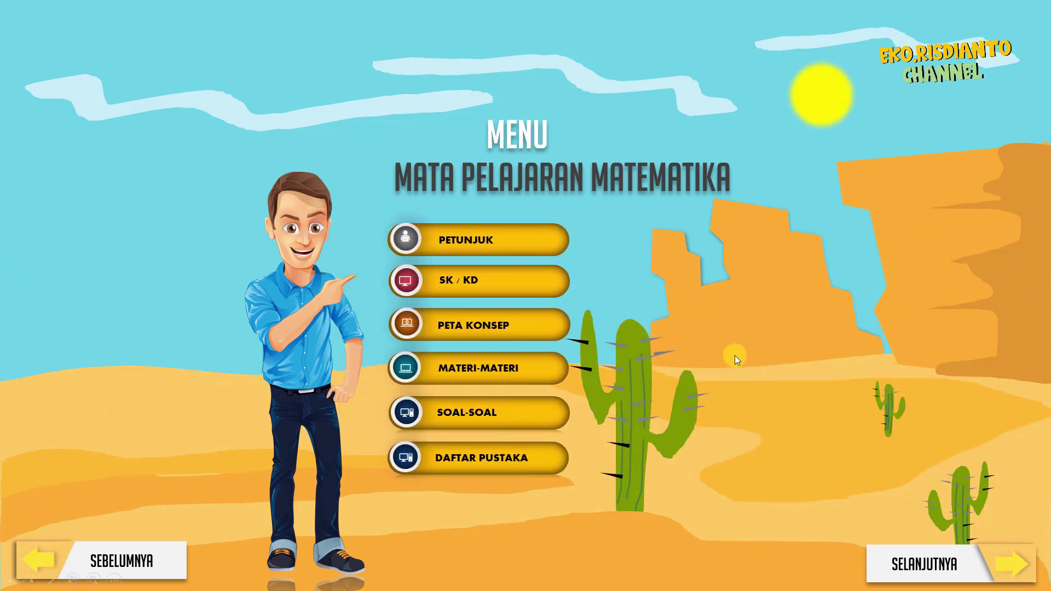
{"action": "key", "text": "Escape"}
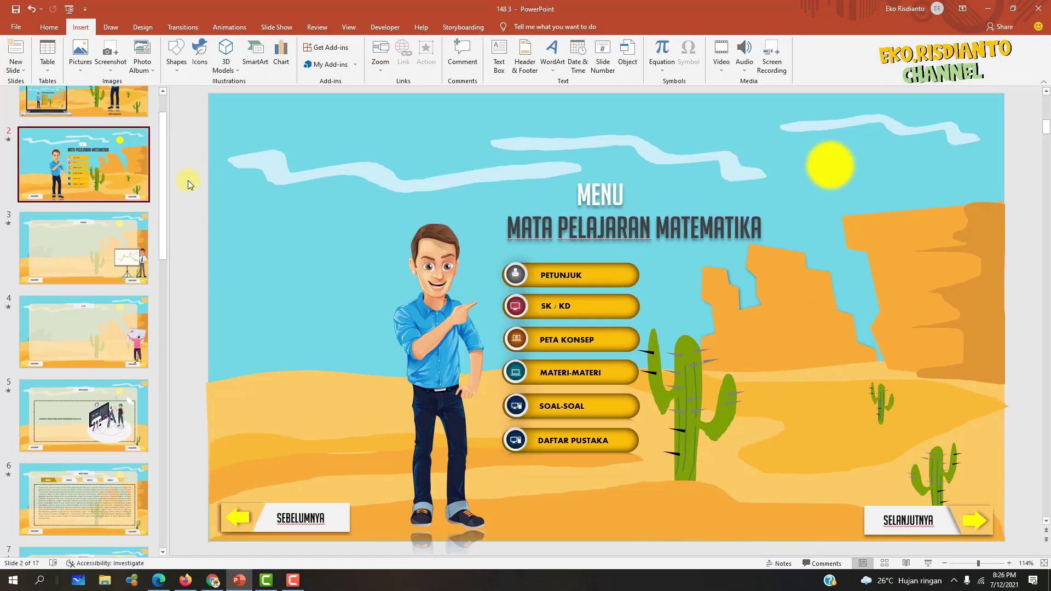
{"action": "left_click_drag", "start_coordinate": [165, 197], "coordinate": [127, 501]}
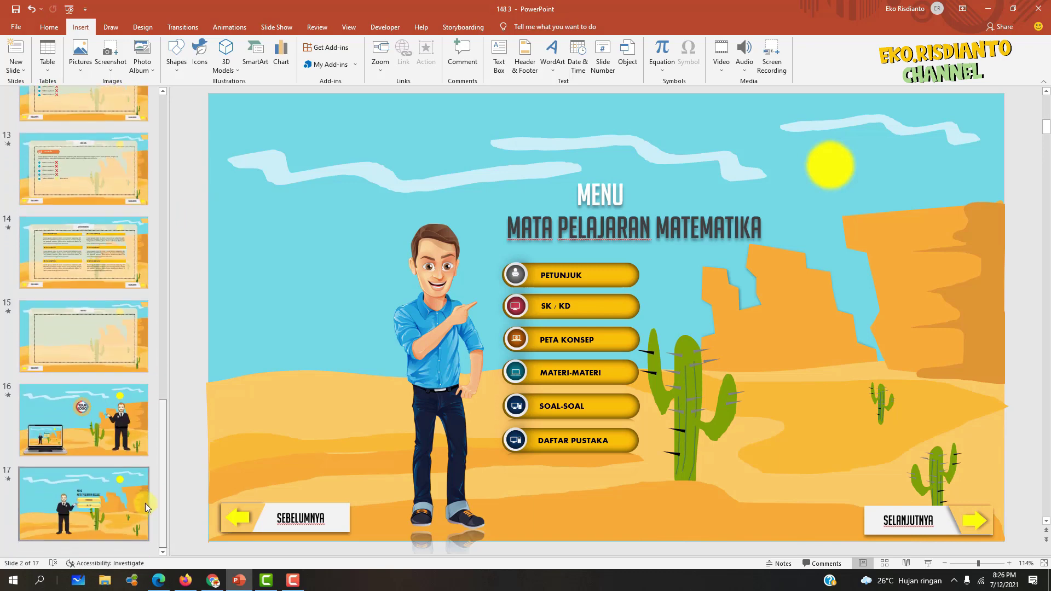
On slide 17, give the PENTUNJUK button a Fly In animation from the right.
{"action": "left_click", "coordinate": [126, 501]}
{"action": "left_click", "coordinate": [704, 296]}
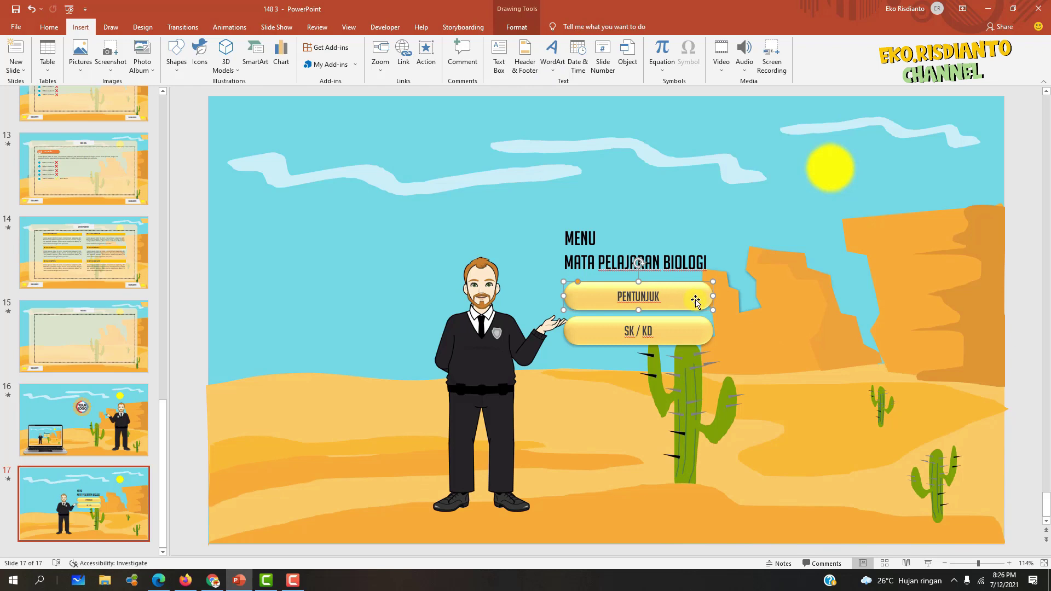
{"action": "left_click", "coordinate": [223, 28]}
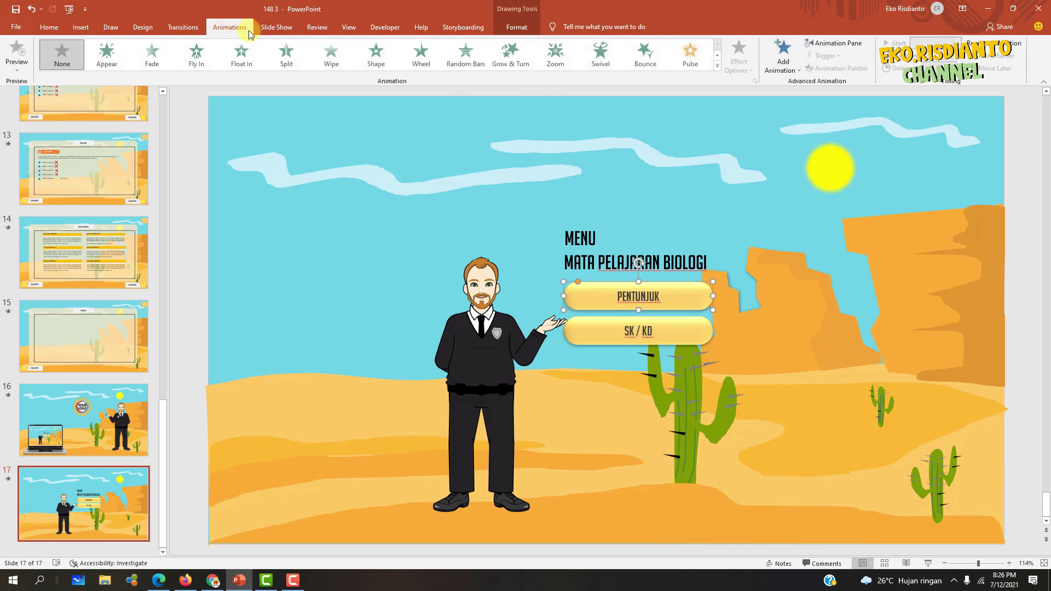
{"action": "left_click", "coordinate": [196, 55]}
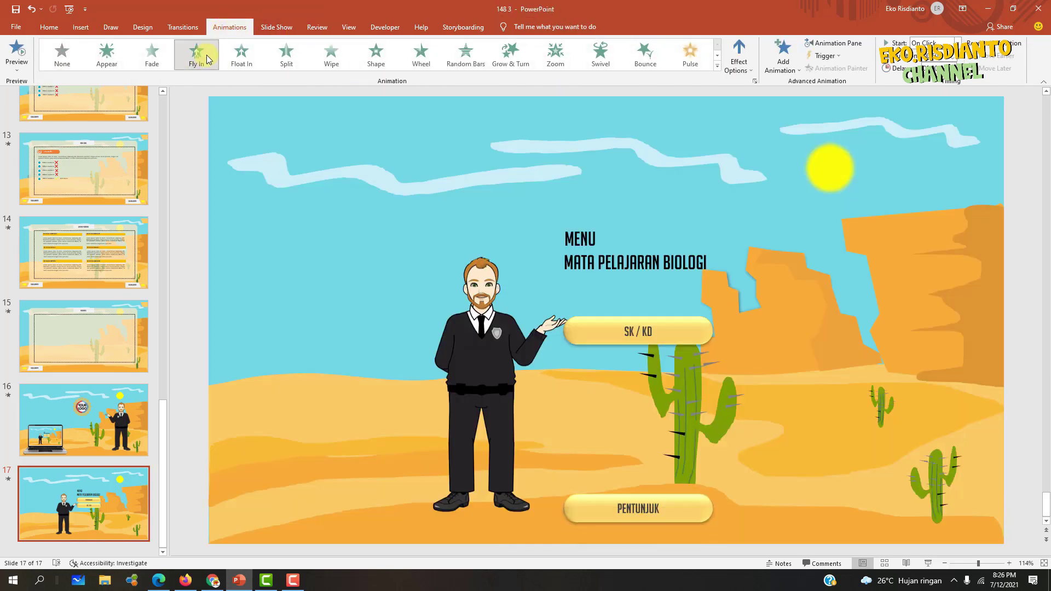
{"action": "left_click", "coordinate": [736, 66]}
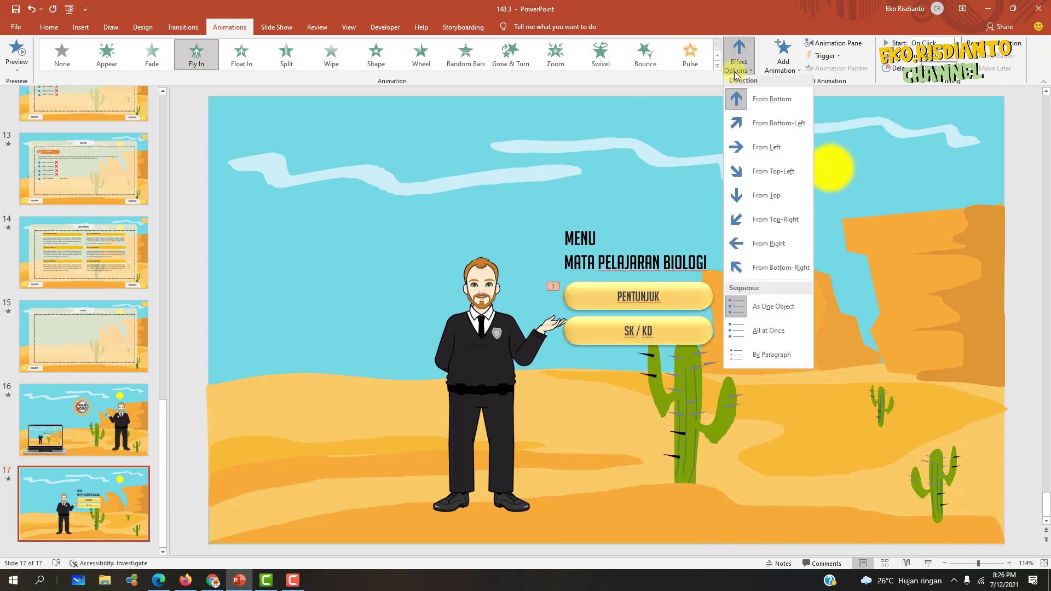
{"action": "left_click", "coordinate": [771, 244]}
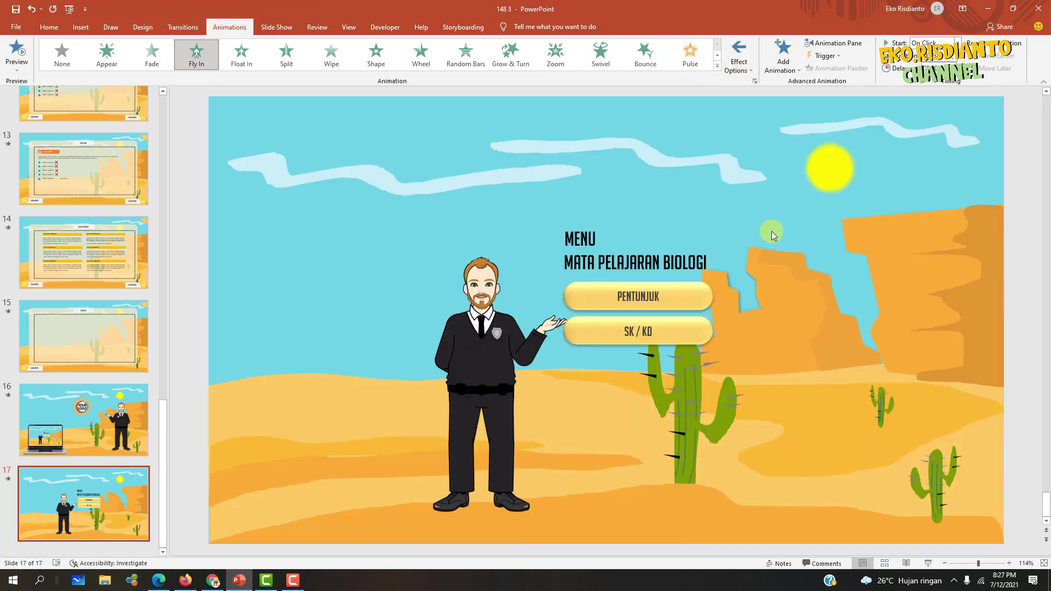
Show the Animation Pane and set the button's fly-in duration to 2 seconds.
{"action": "left_click", "coordinate": [840, 44]}
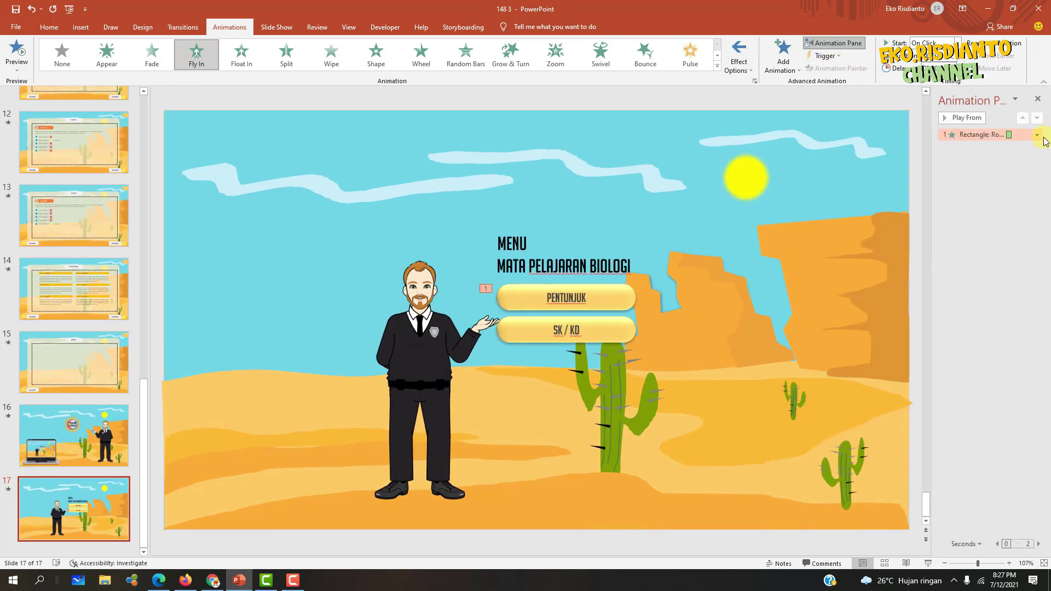
{"action": "left_click", "coordinate": [1036, 134]}
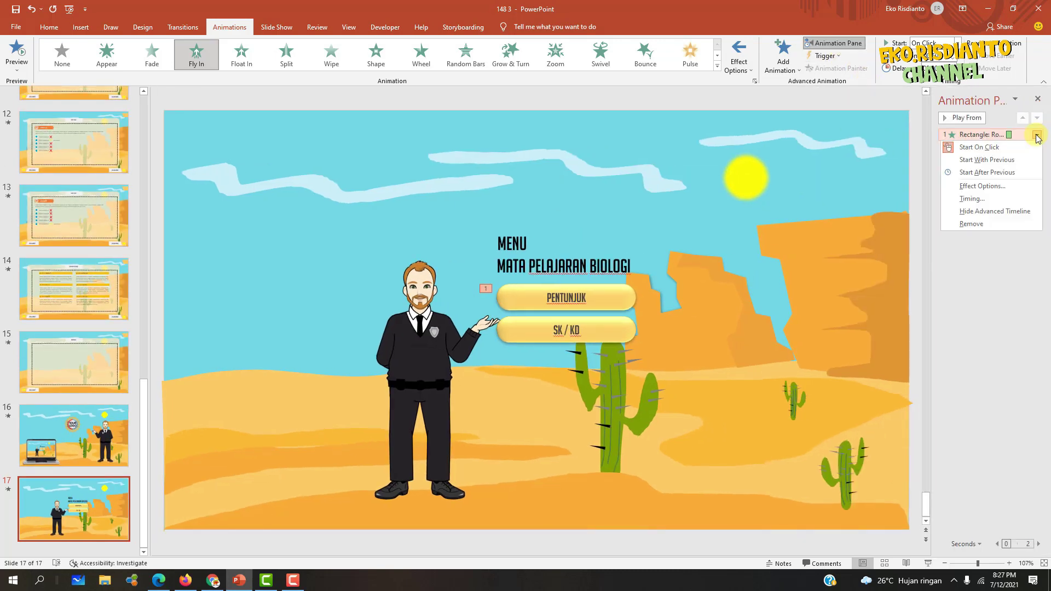
{"action": "left_click", "coordinate": [1006, 189]}
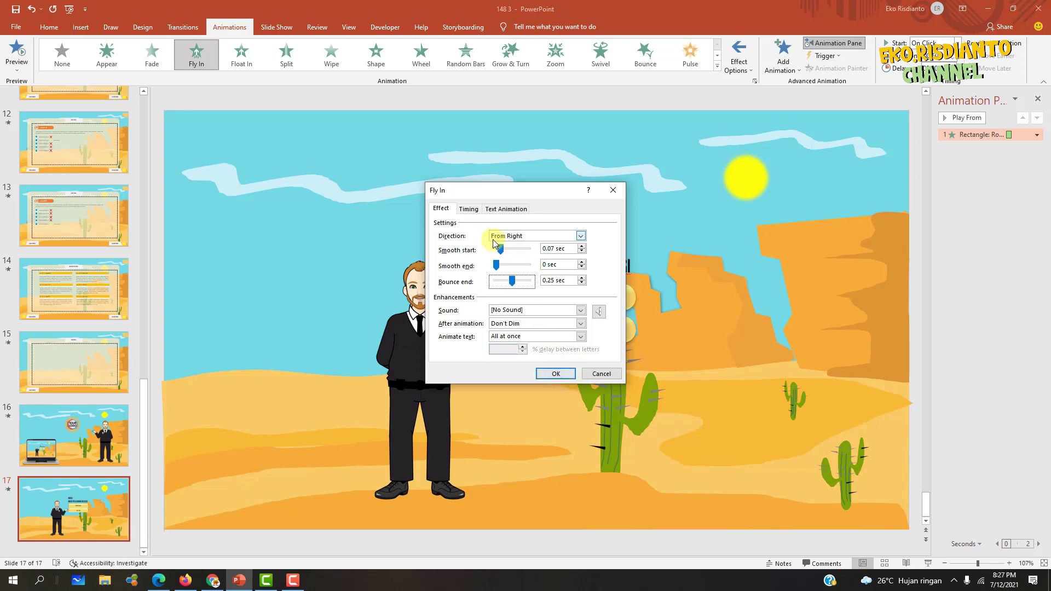
{"action": "left_click", "coordinate": [468, 208]}
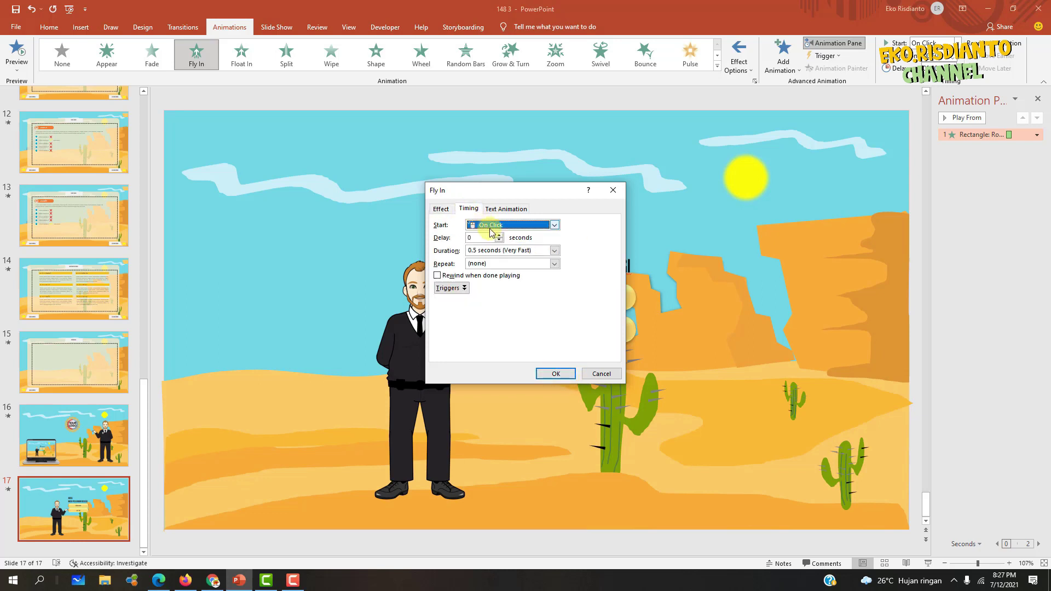
{"action": "left_click", "coordinate": [555, 251]}
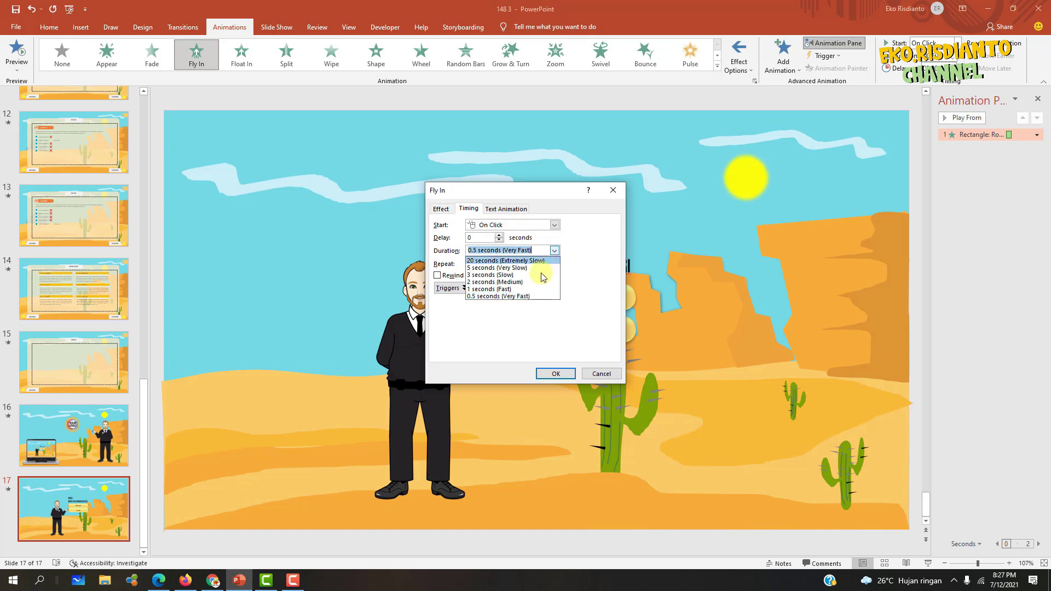
{"action": "left_click", "coordinate": [517, 283]}
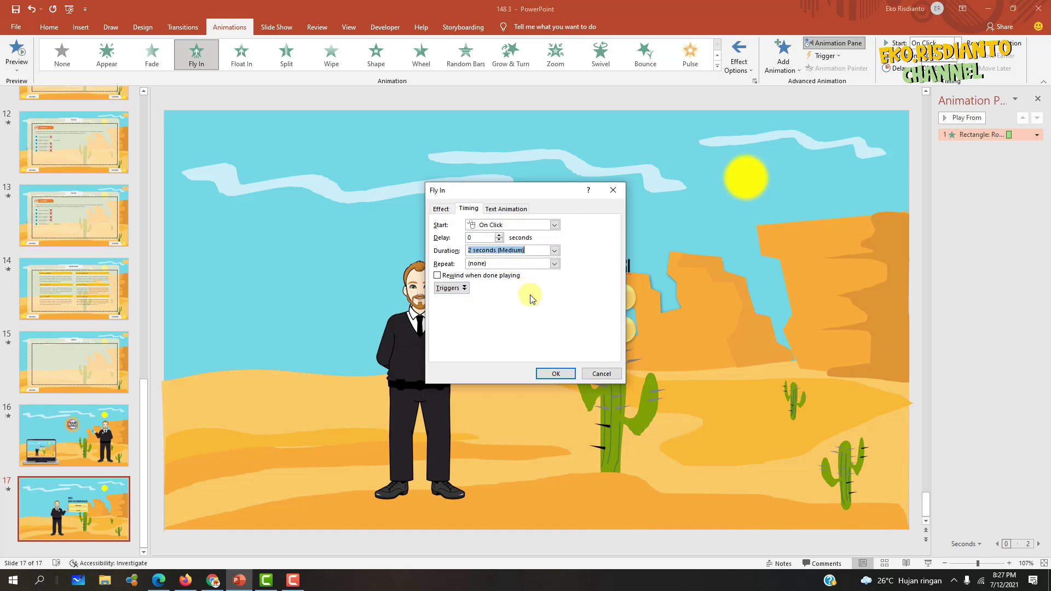
{"action": "left_click", "coordinate": [555, 373]}
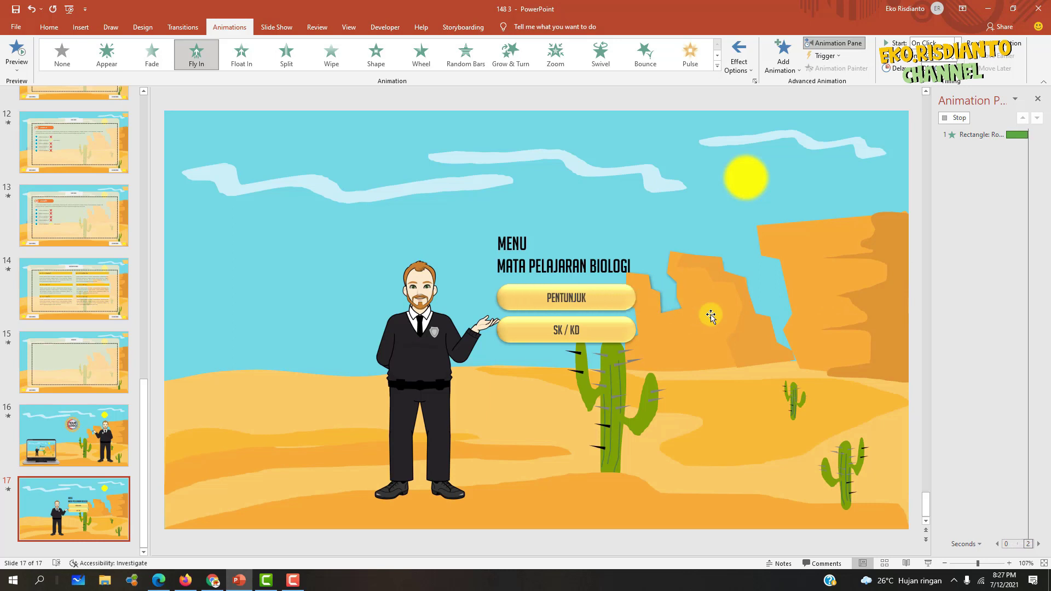
{"action": "left_click", "coordinate": [1036, 134]}
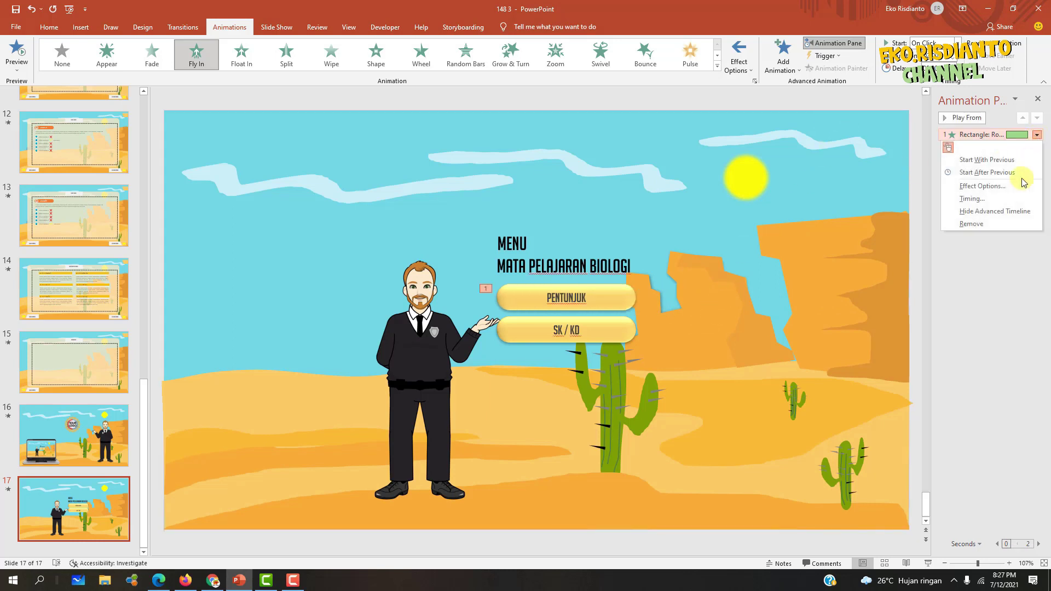
{"action": "left_click", "coordinate": [981, 198]}
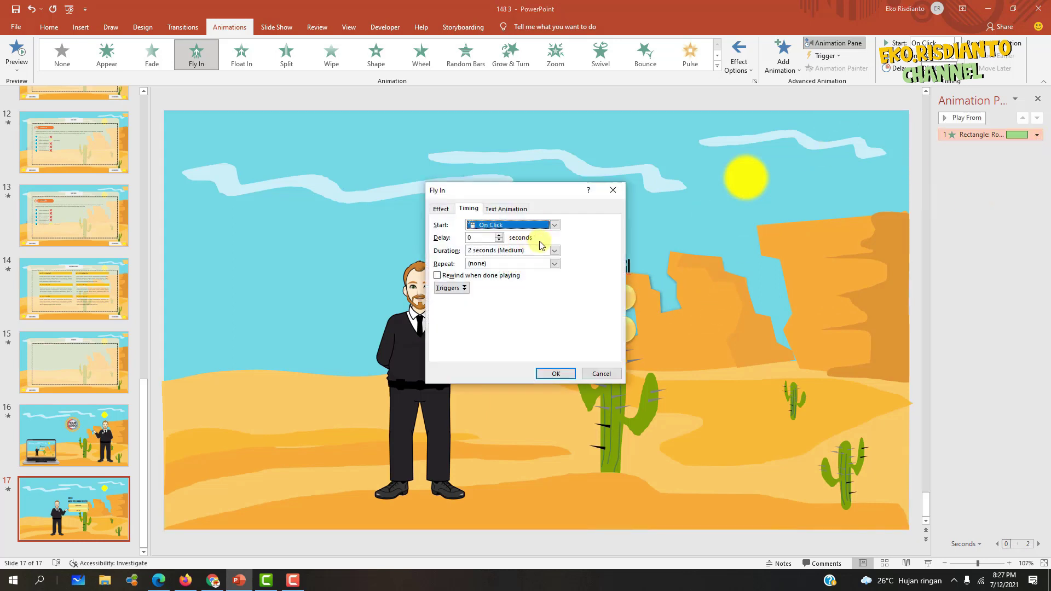
{"action": "left_click", "coordinate": [554, 251]}
{"action": "left_click", "coordinate": [535, 290]}
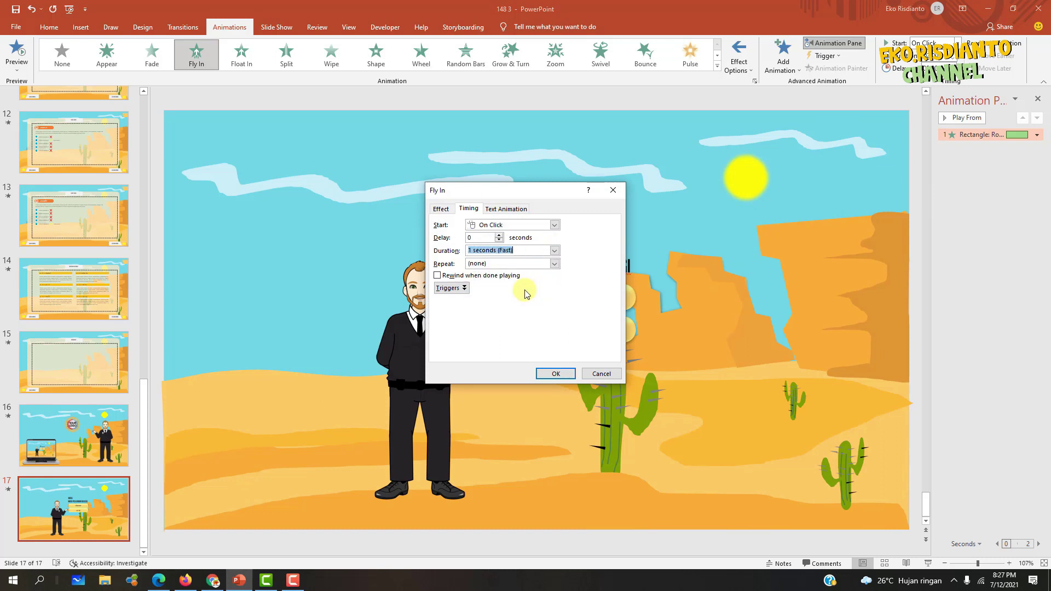
{"action": "left_click", "coordinate": [554, 375]}
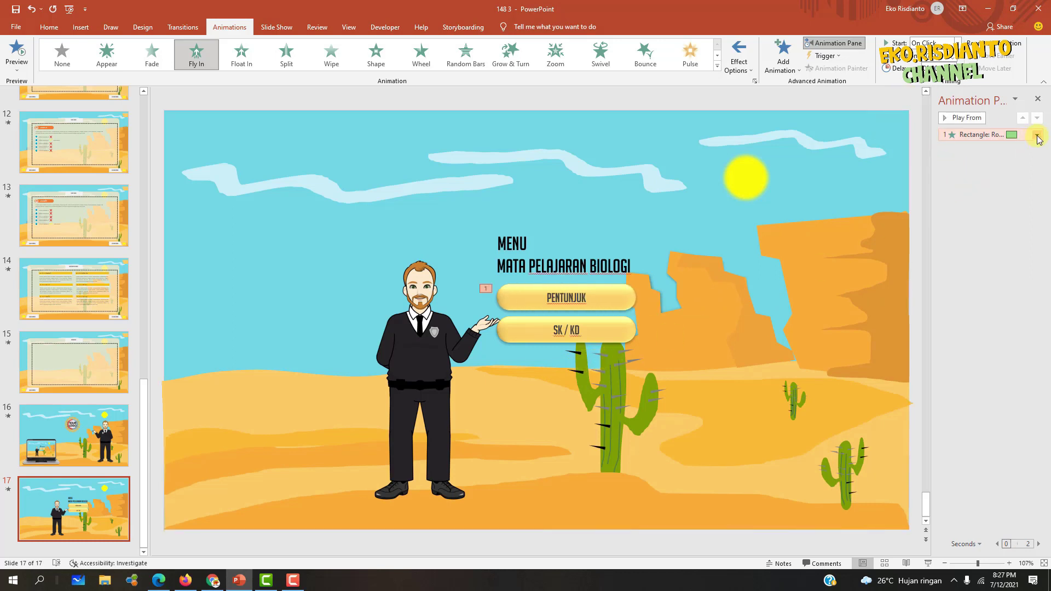
{"action": "left_click", "coordinate": [1036, 135]}
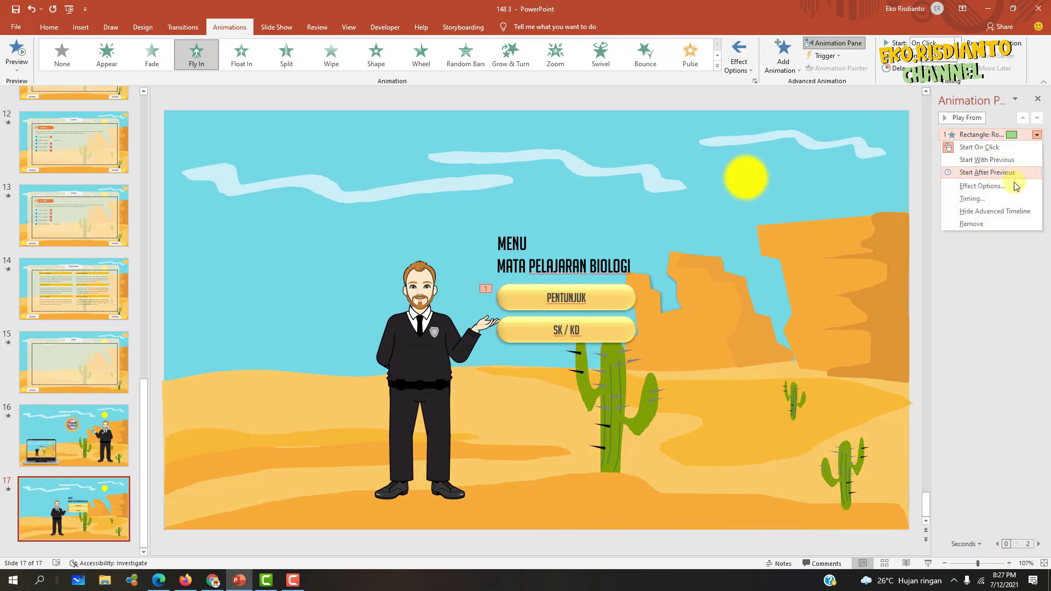
{"action": "left_click", "coordinate": [976, 187]}
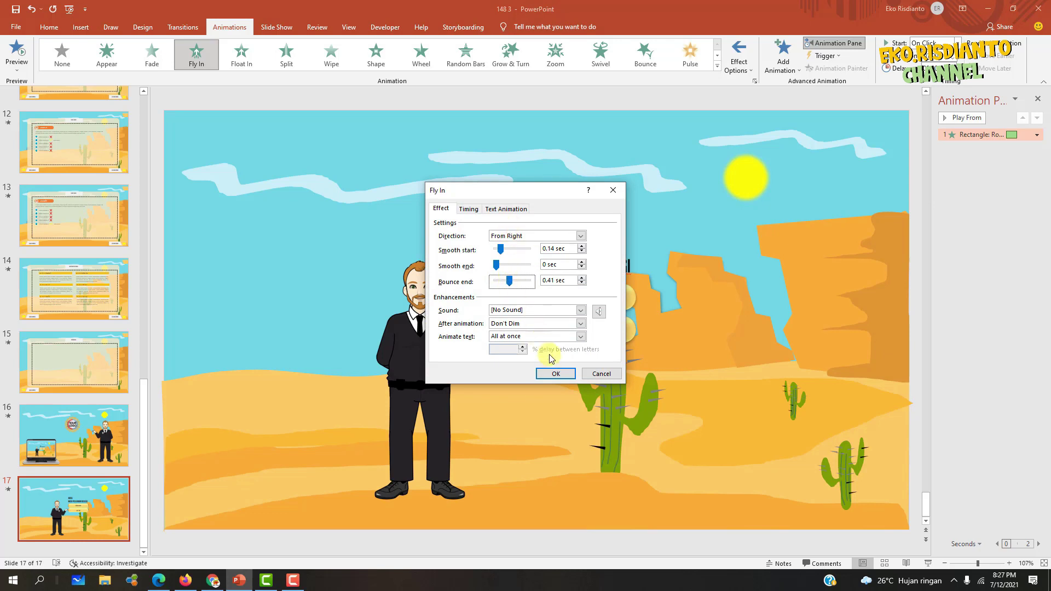
{"action": "left_click", "coordinate": [554, 376]}
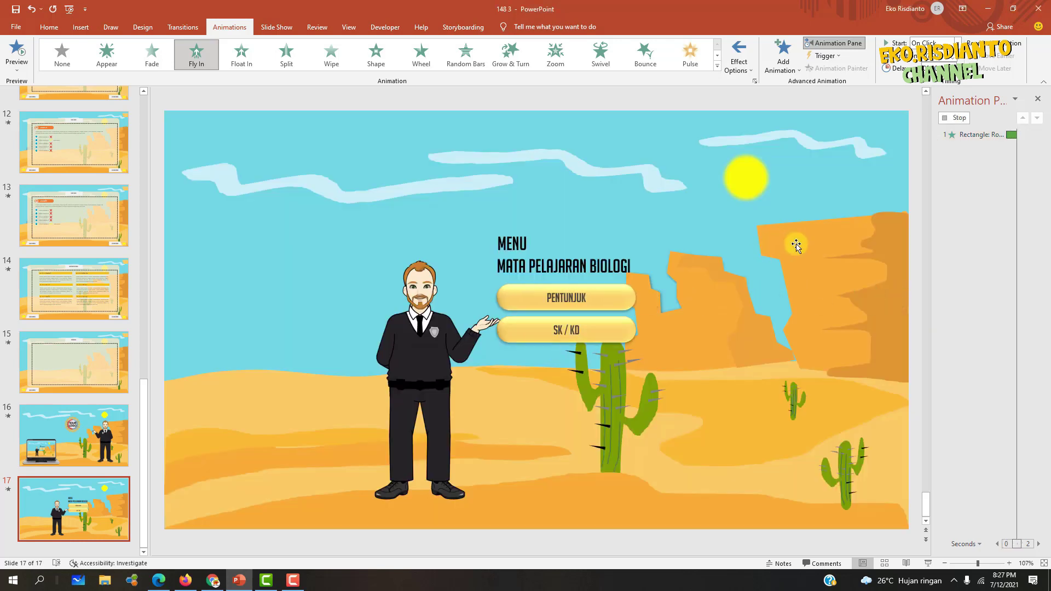
{"action": "left_click", "coordinate": [1037, 135]}
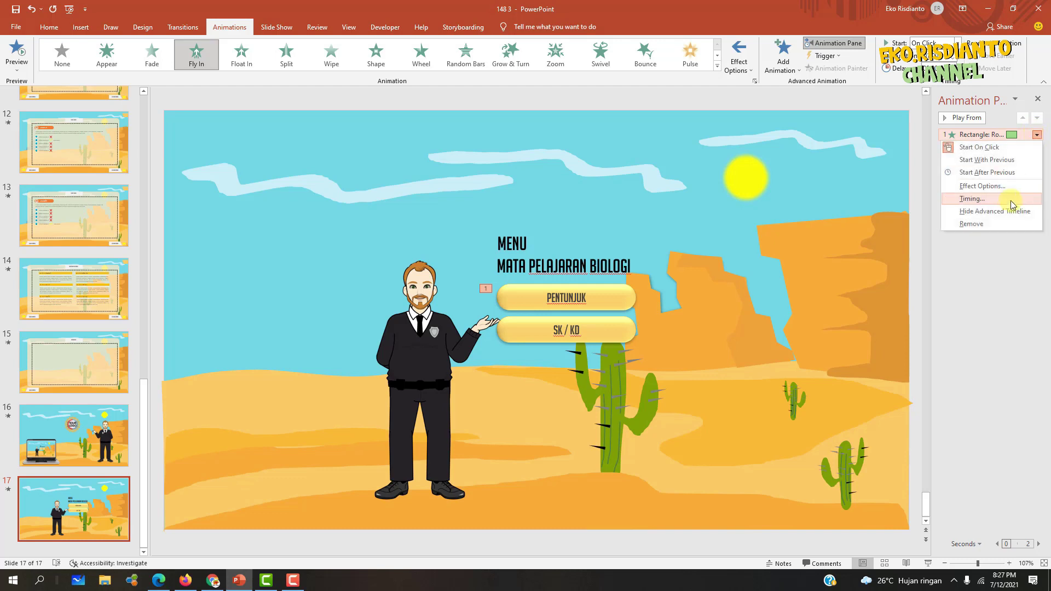
{"action": "left_click", "coordinate": [980, 203]}
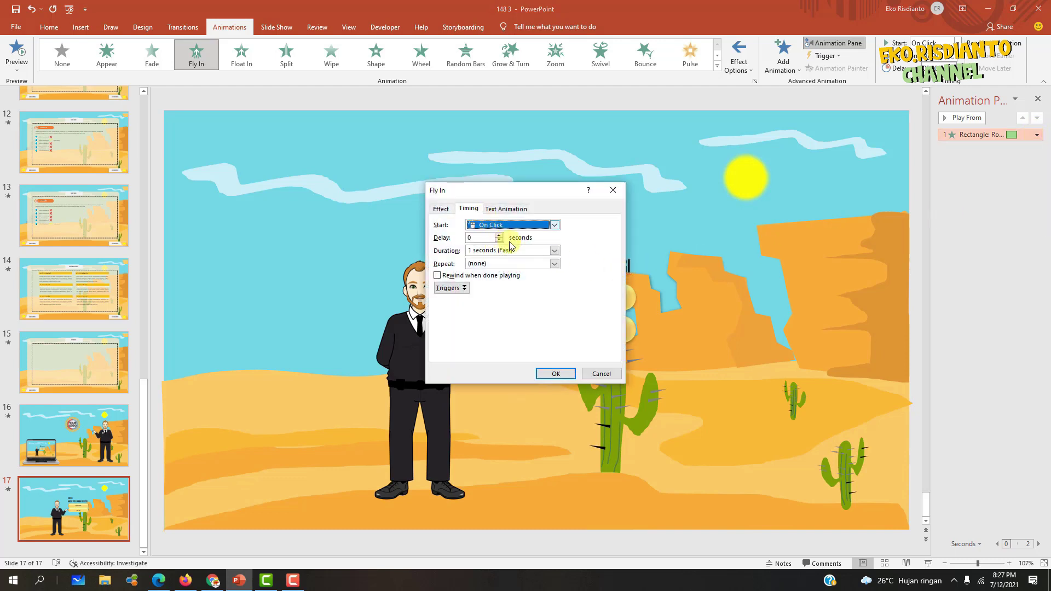
{"action": "left_click", "coordinate": [554, 251]}
{"action": "left_click", "coordinate": [534, 281]}
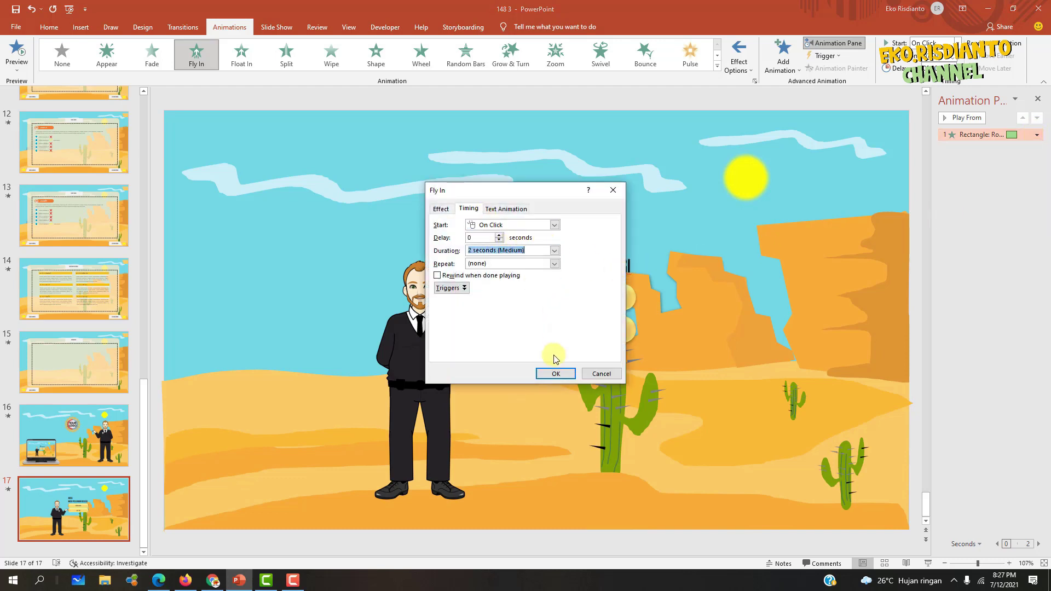
{"action": "left_click", "coordinate": [554, 374]}
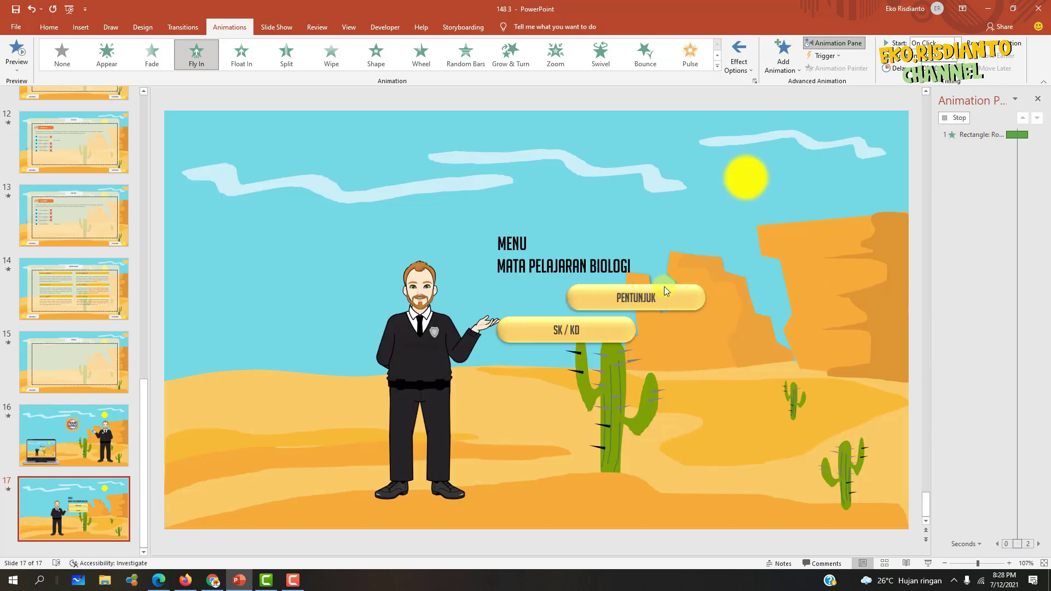
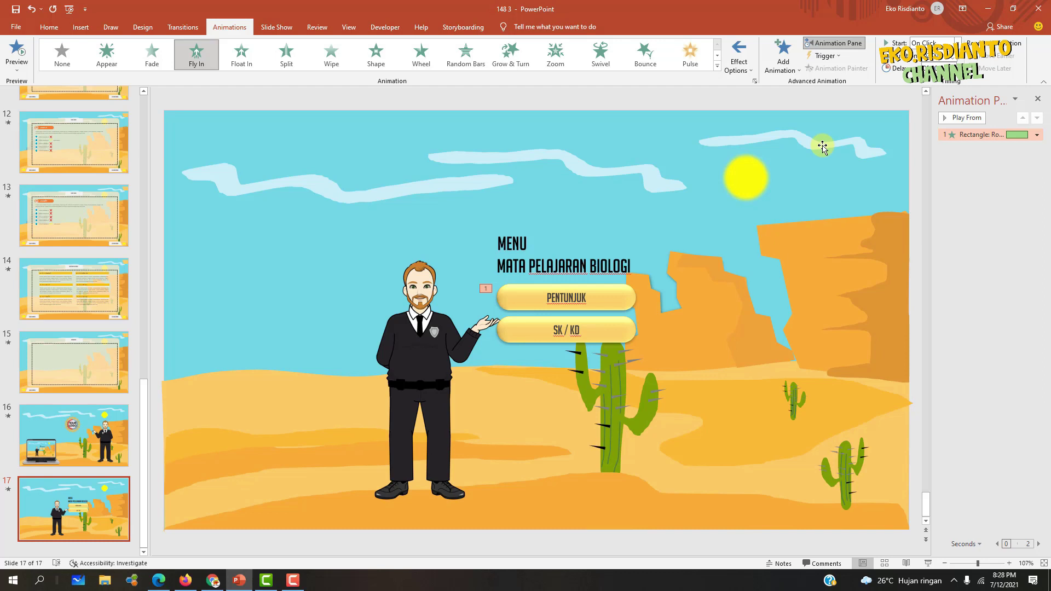
Set PENTUNJUK's Fly In to With Previous, paint it onto SK / KD, and preview the slideshow.
{"action": "left_click", "coordinate": [956, 43]}
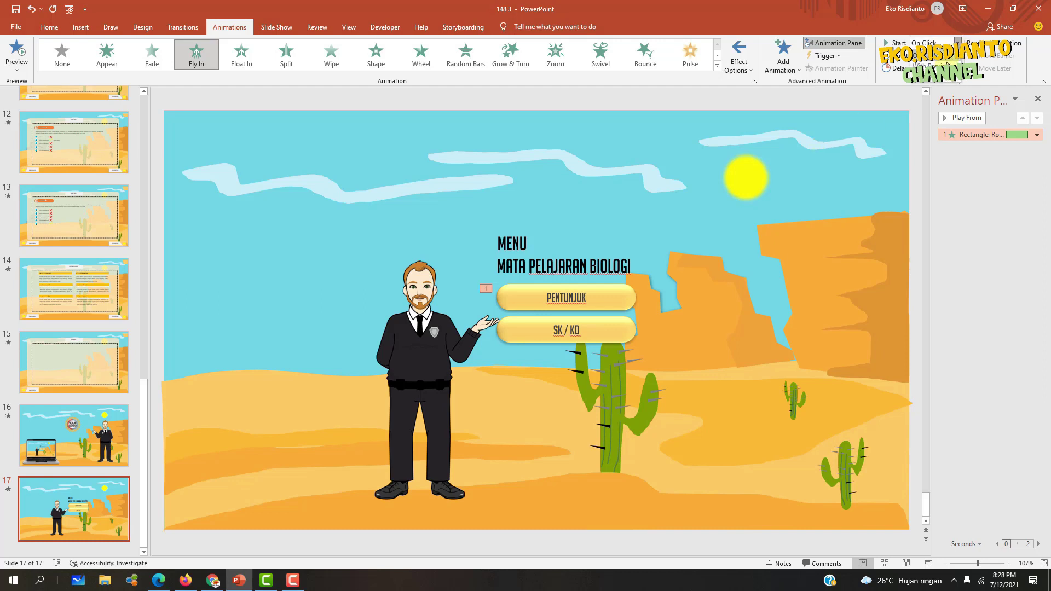
{"action": "left_click", "coordinate": [930, 64]}
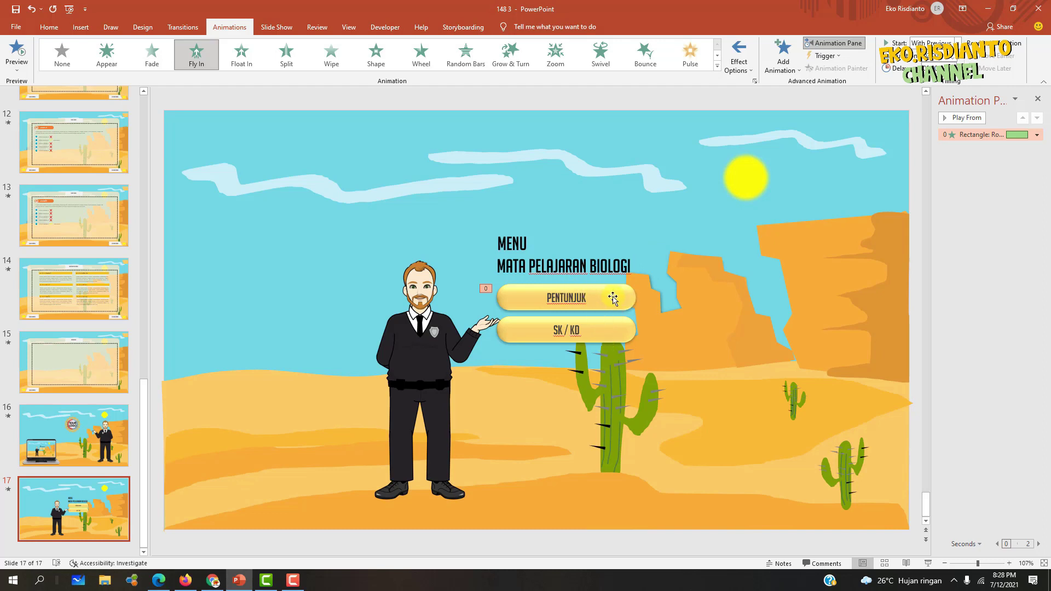
{"action": "left_click", "coordinate": [619, 301]}
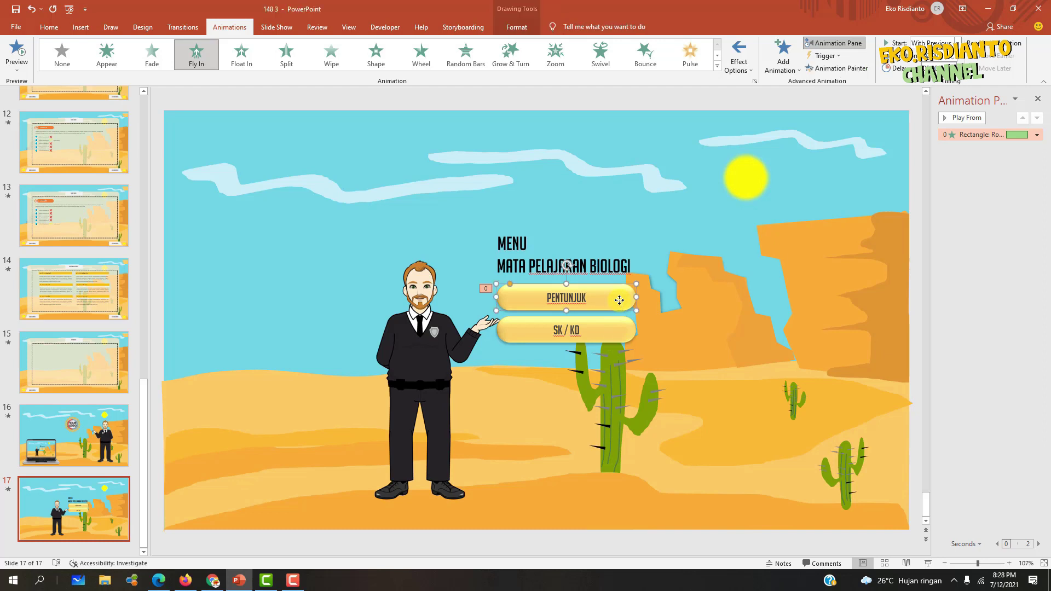
{"action": "left_click", "coordinate": [834, 69]}
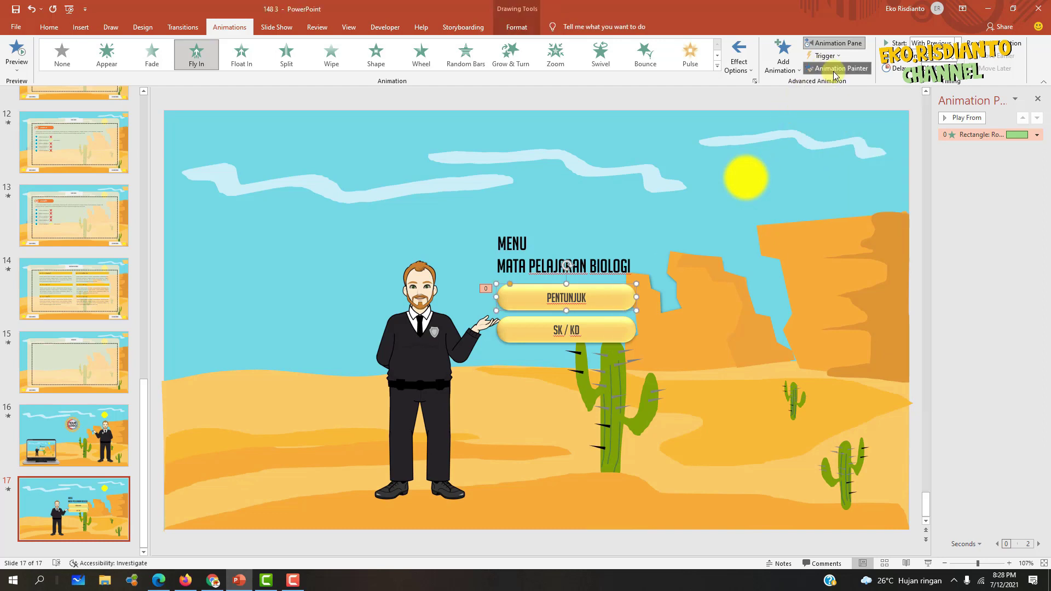
{"action": "left_click", "coordinate": [618, 331]}
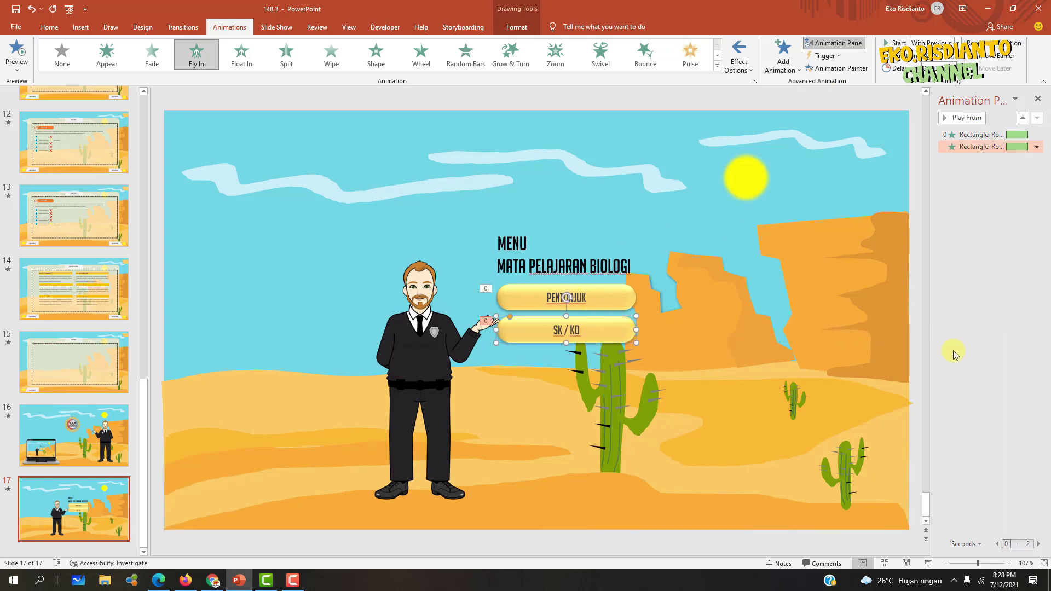
{"action": "left_click", "coordinate": [926, 563]}
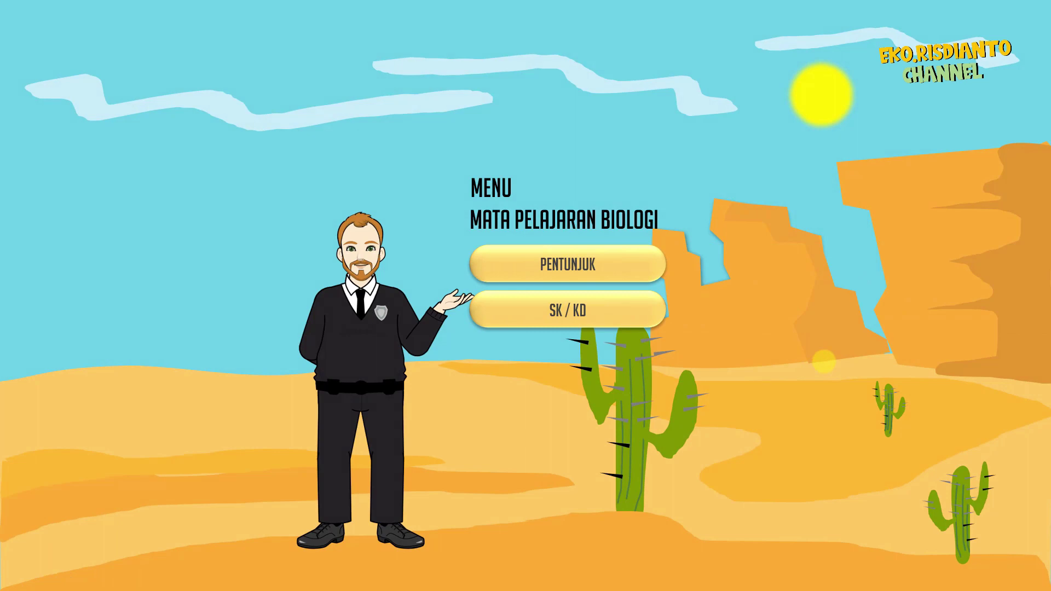
{"action": "key", "text": "Escape"}
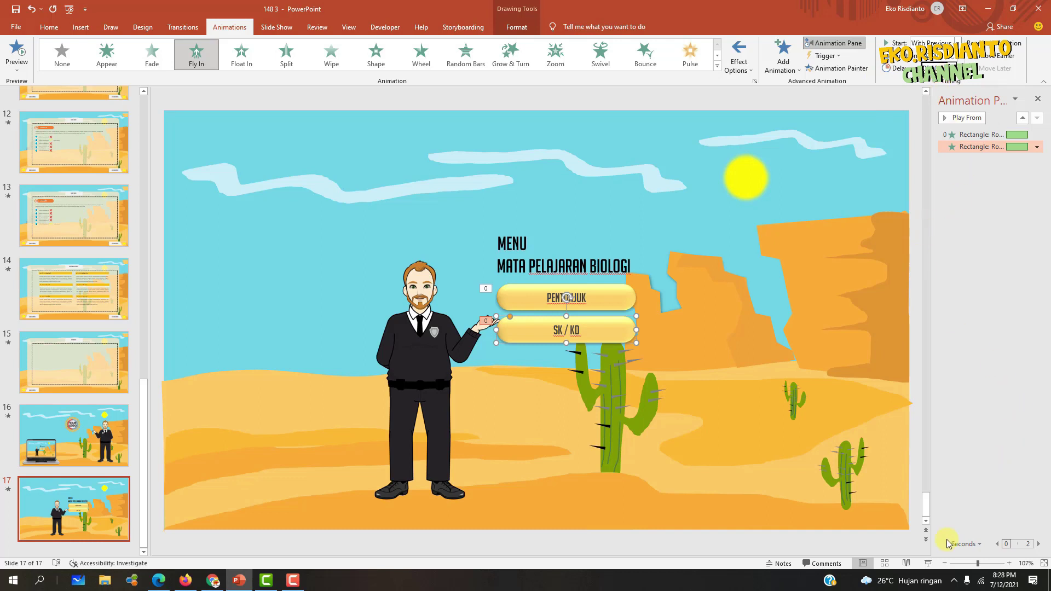
{"action": "left_click", "coordinate": [927, 563]}
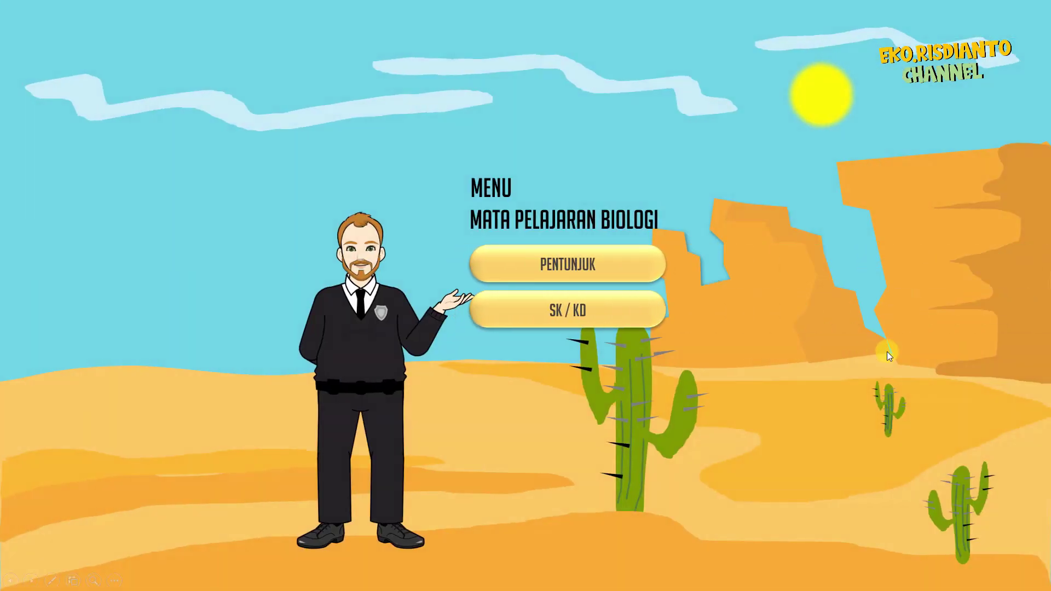
{"action": "key", "text": "Escape"}
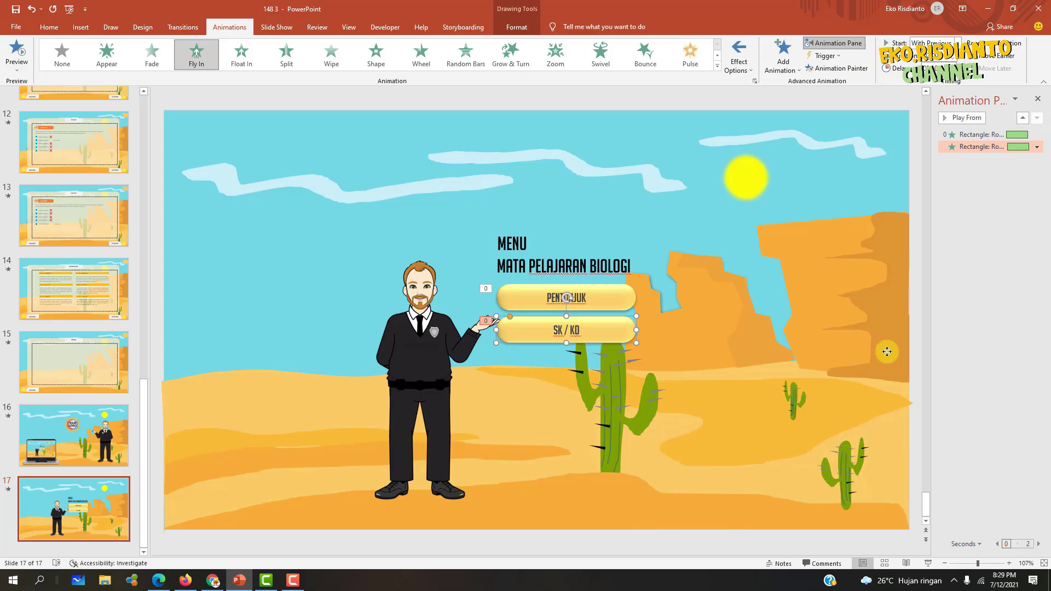
{"action": "left_click", "coordinate": [886, 353]}
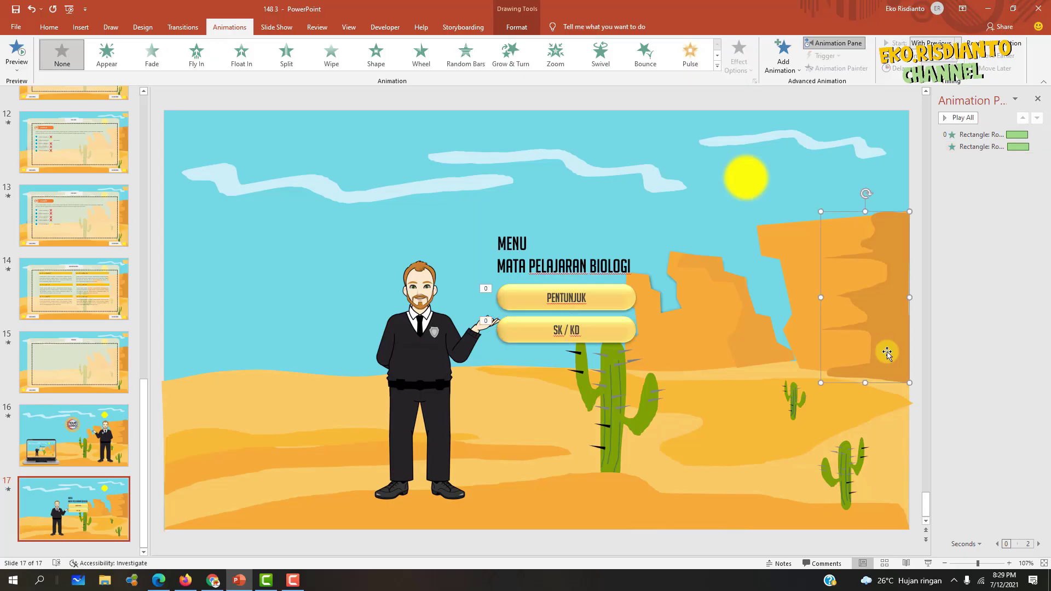
Browse the thumbnails from slides 1 and 2 down to slide 16, the logo title slide.
{"action": "left_click", "coordinate": [919, 178]}
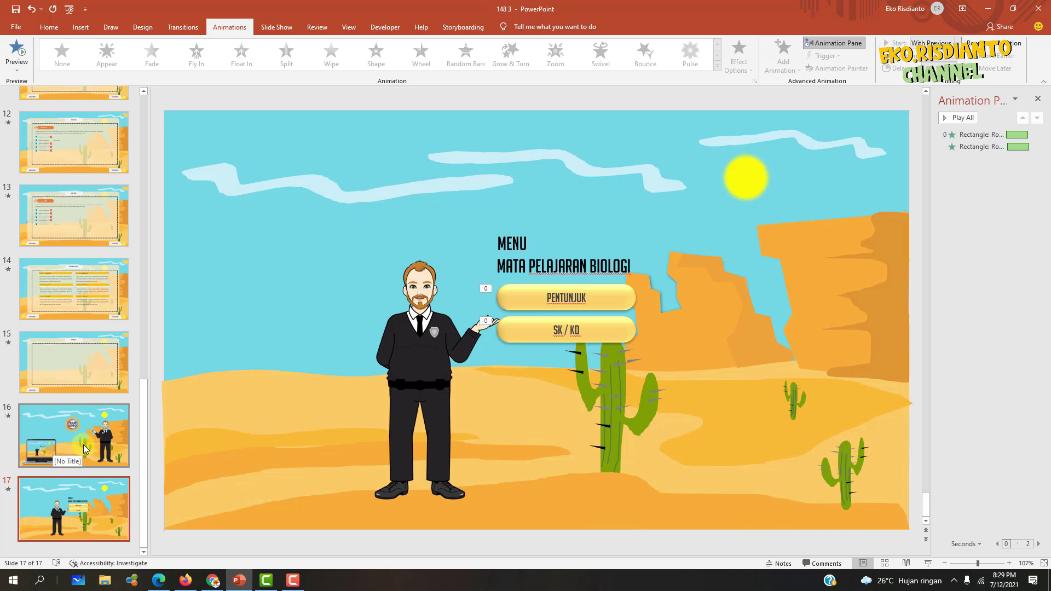
{"action": "left_click_drag", "start_coordinate": [143, 438], "coordinate": [168, 206]}
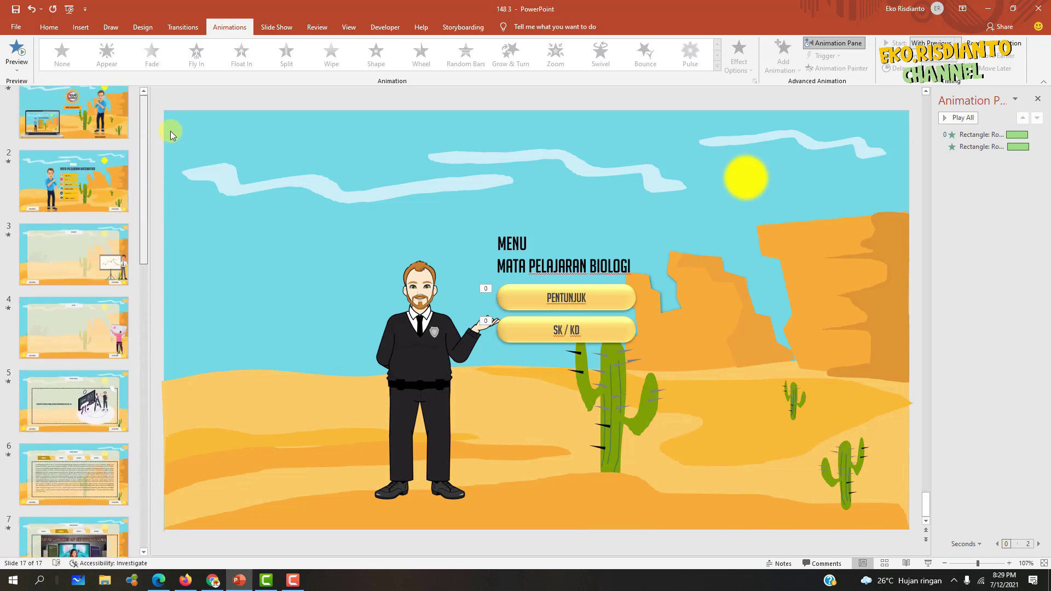
{"action": "left_click", "coordinate": [87, 131]}
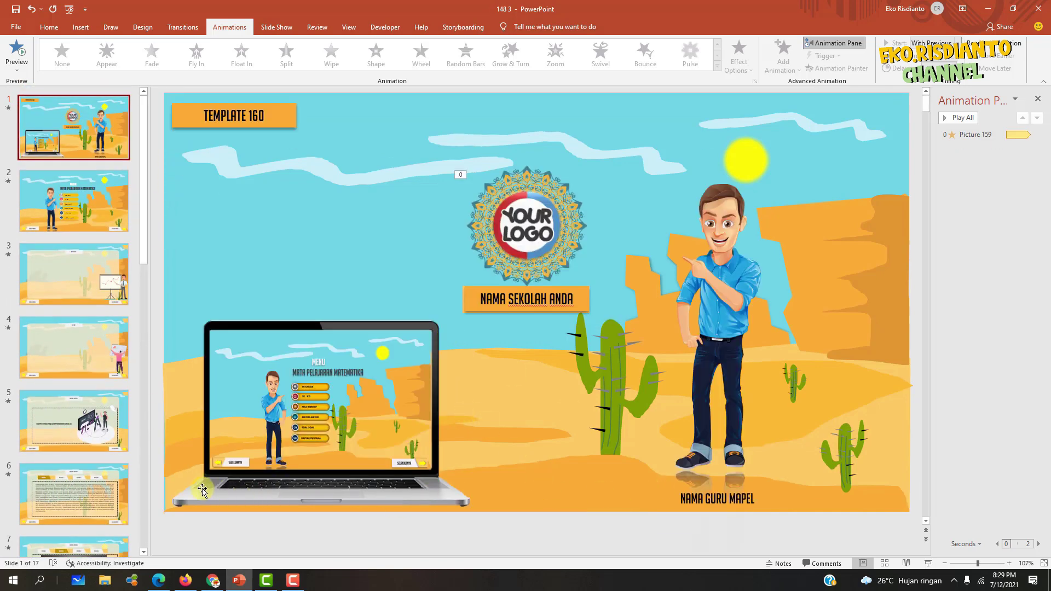
{"action": "key", "text": "Down"}
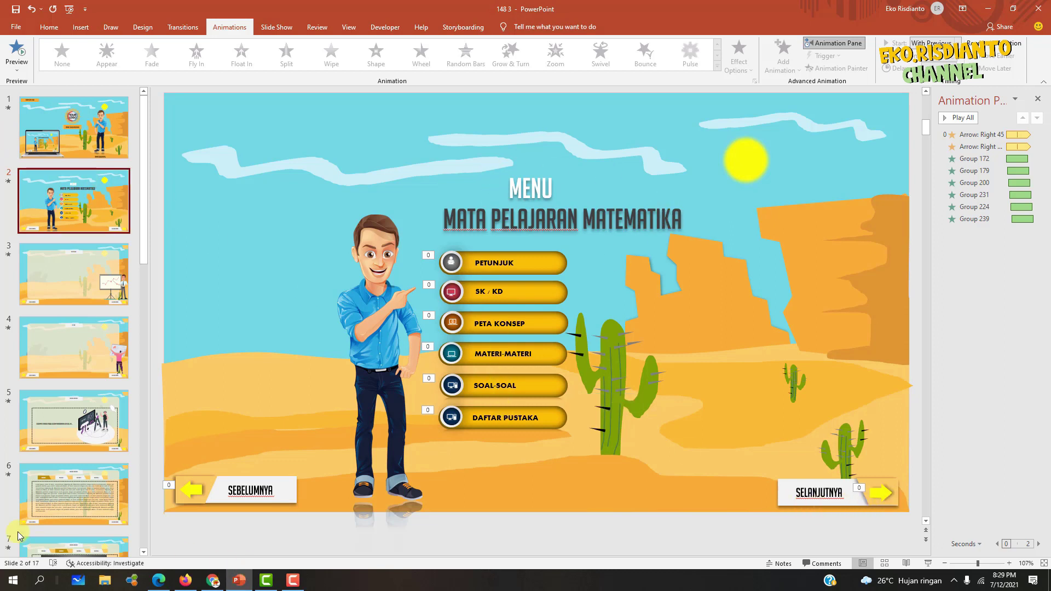
{"action": "left_click_drag", "start_coordinate": [143, 203], "coordinate": [144, 514]}
{"action": "left_click", "coordinate": [78, 450]}
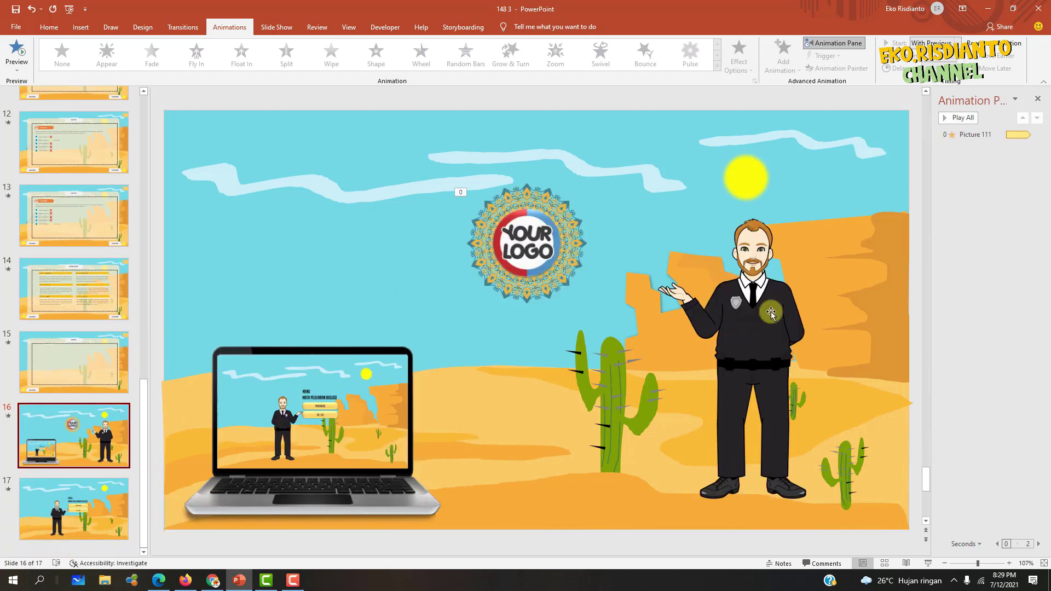
Draw an orange, outline-free rectangle below the logo on slide 16.
{"action": "left_click", "coordinate": [81, 27]}
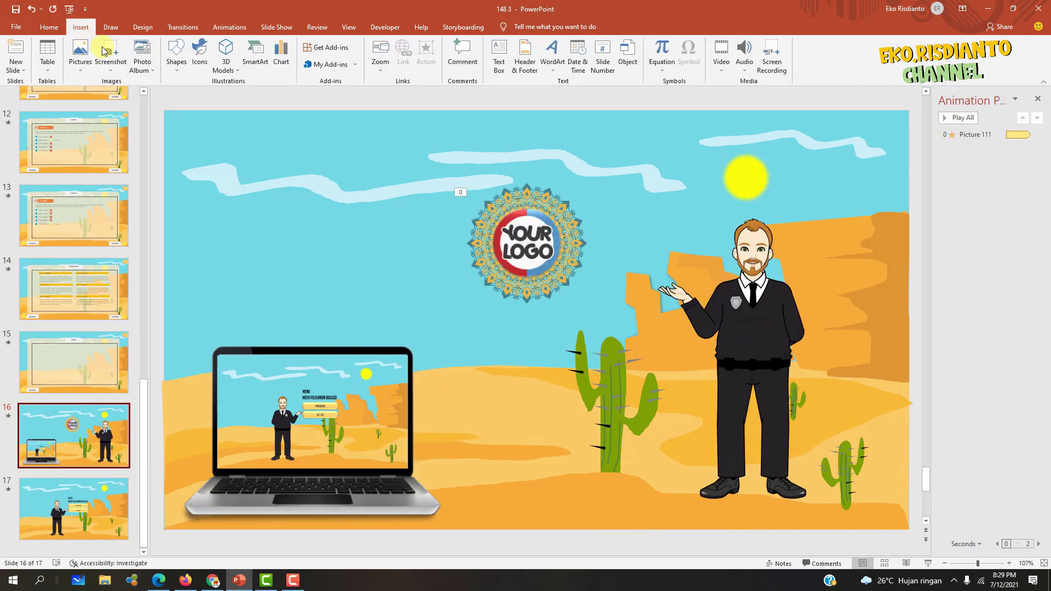
{"action": "left_click", "coordinate": [176, 57]}
{"action": "left_click", "coordinate": [203, 94]}
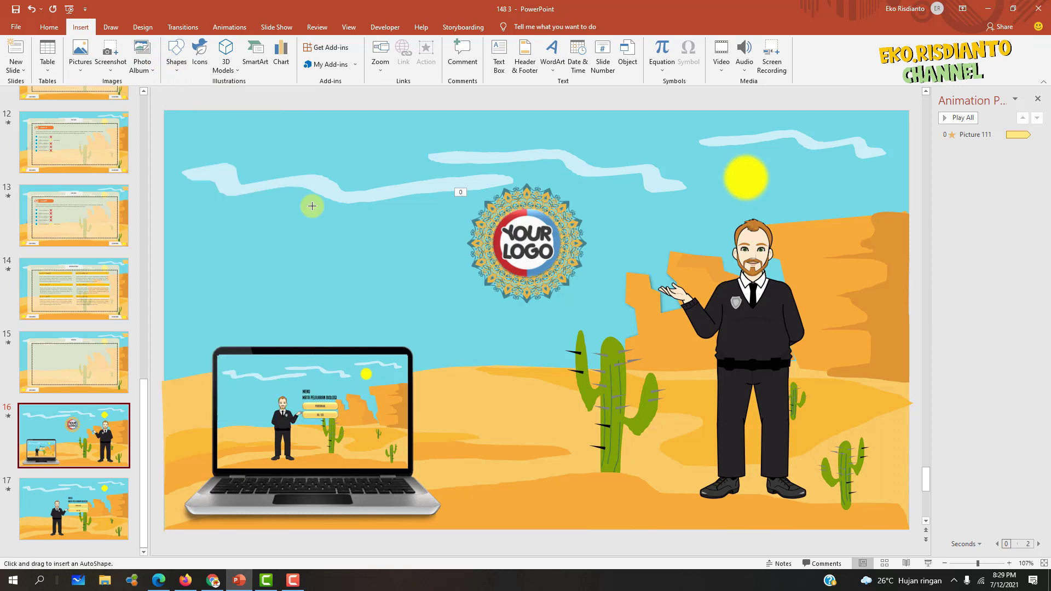
{"action": "left_click_drag", "start_coordinate": [442, 307], "coordinate": [608, 331]}
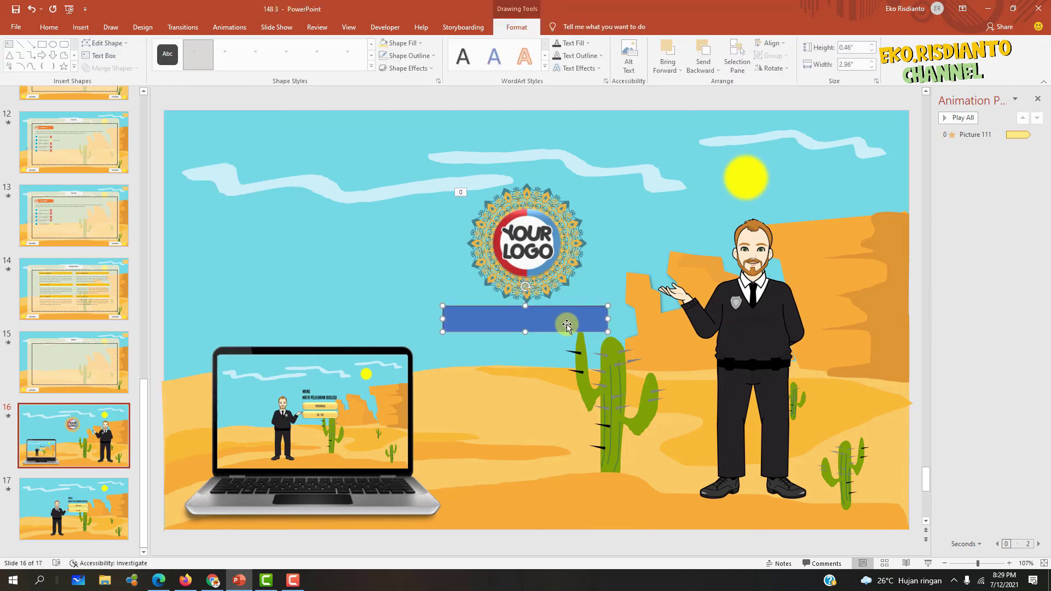
{"action": "left_click", "coordinate": [403, 43]}
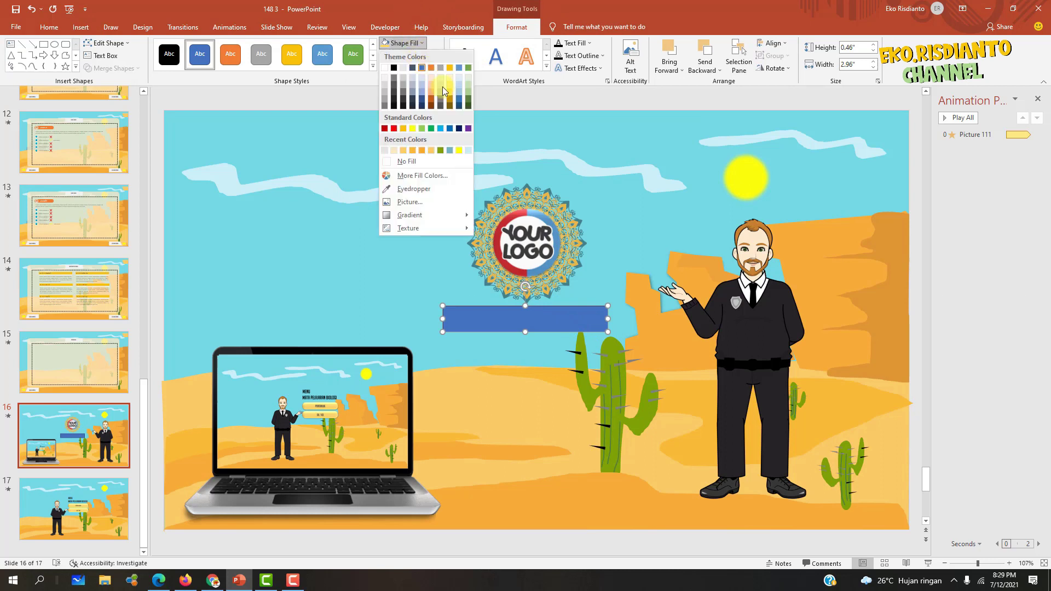
{"action": "left_click", "coordinate": [423, 150]}
{"action": "left_click", "coordinate": [410, 56]}
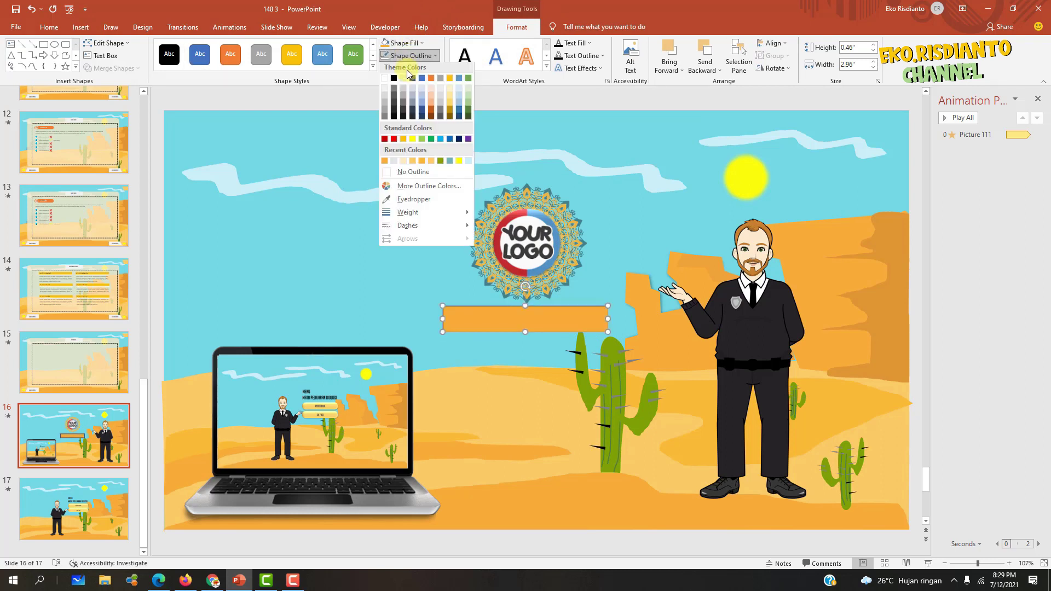
{"action": "left_click", "coordinate": [408, 175]}
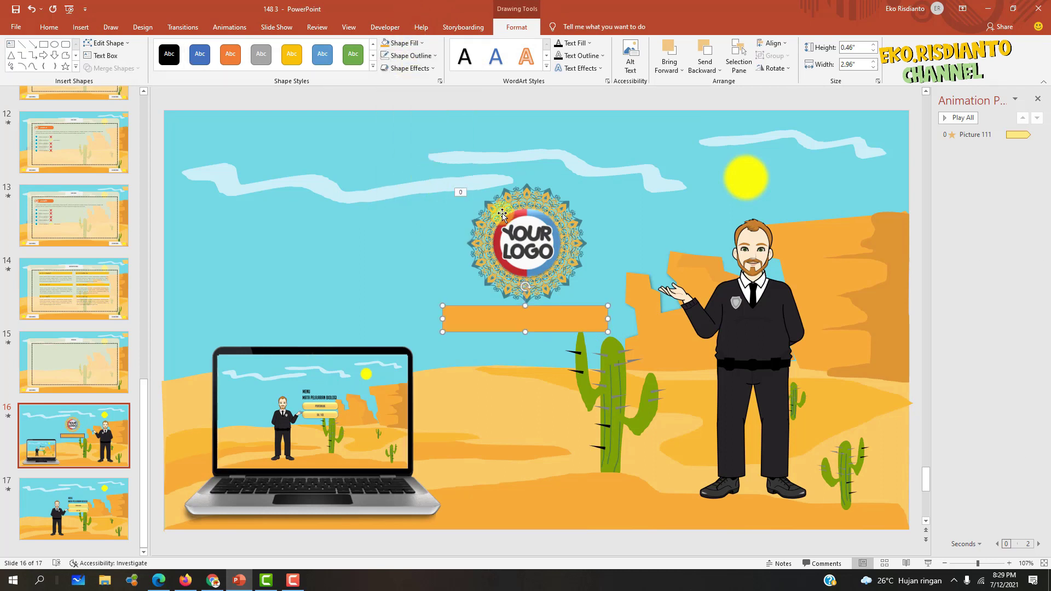
Add the school-name text to the bar and set it in the BigNoodleTitling font.
{"action": "right_click", "coordinate": [535, 318]}
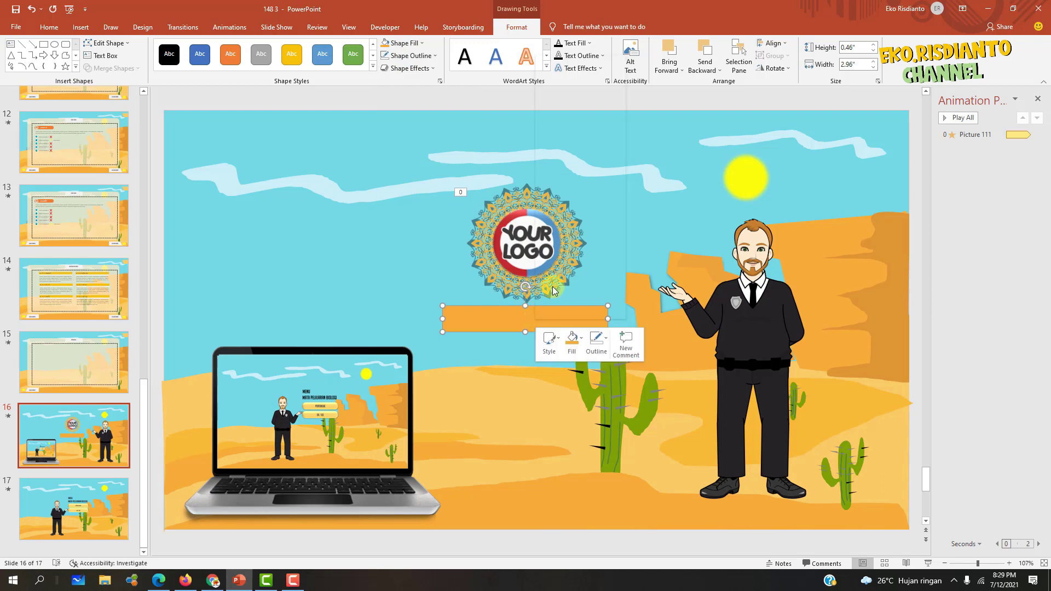
{"action": "left_click", "coordinate": [575, 125]}
{"action": "type", "text": "Nama sek"}
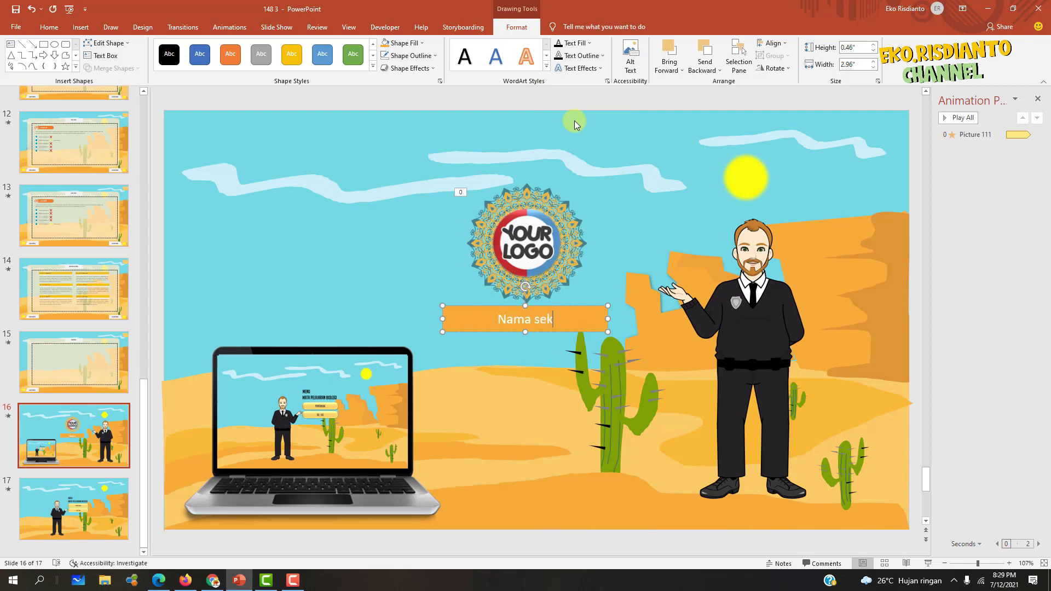
{"action": "type", "text": "olah anda"}
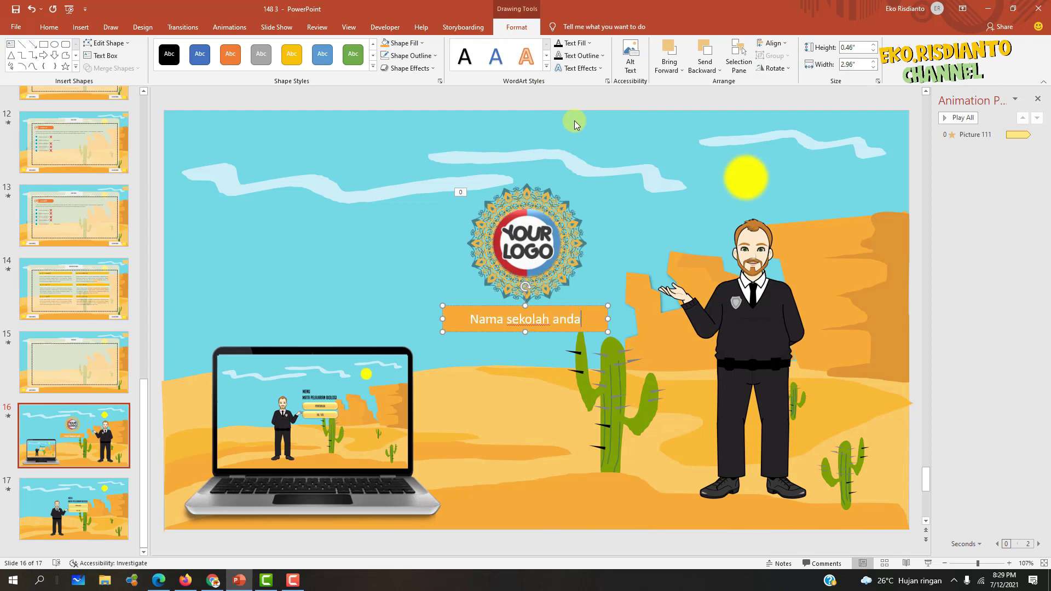
{"action": "key", "text": "ctrl+a"}
{"action": "left_click", "coordinate": [48, 27]}
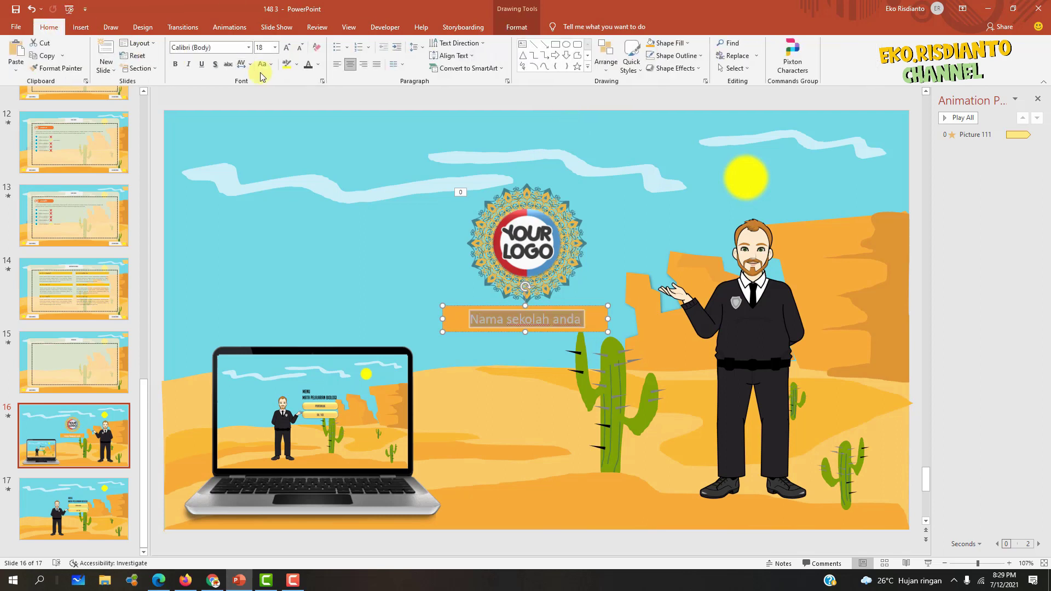
{"action": "left_click", "coordinate": [232, 47]}
{"action": "type", "text": "BigNoodleTitling"}
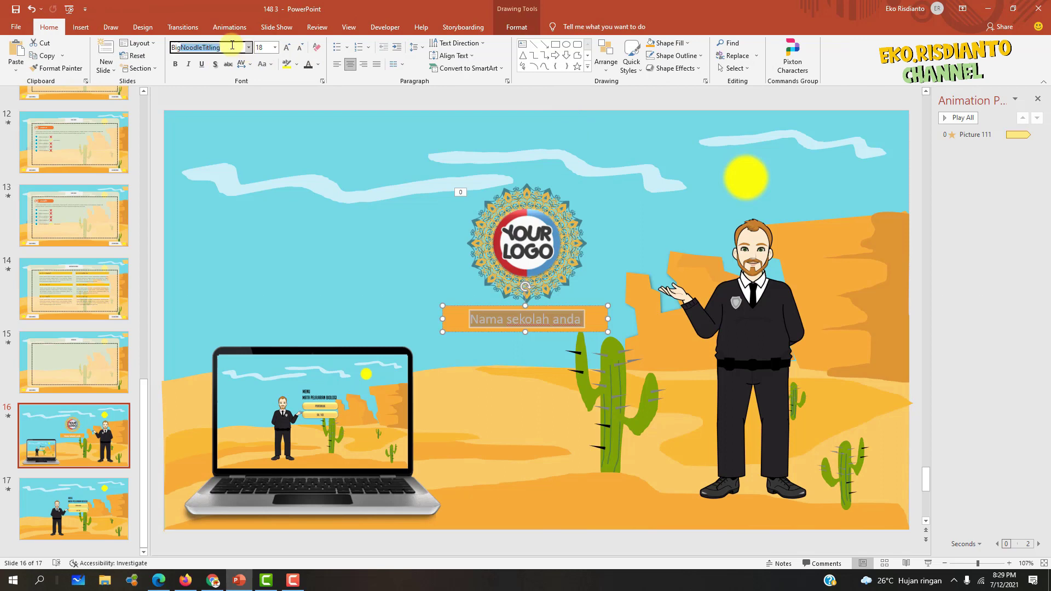
{"action": "key", "text": "Return"}
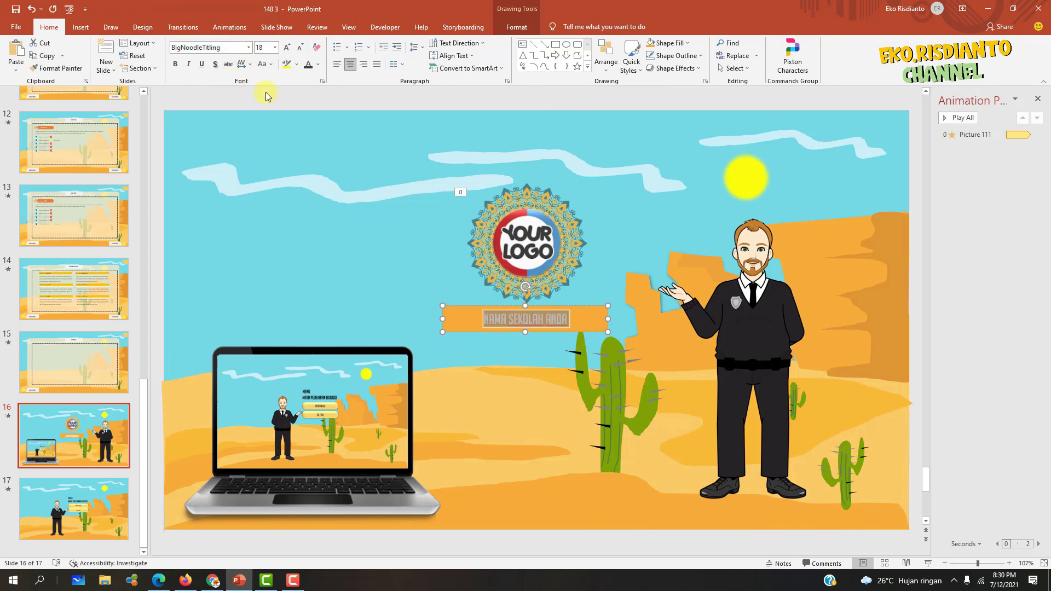
{"action": "left_click", "coordinate": [427, 335]}
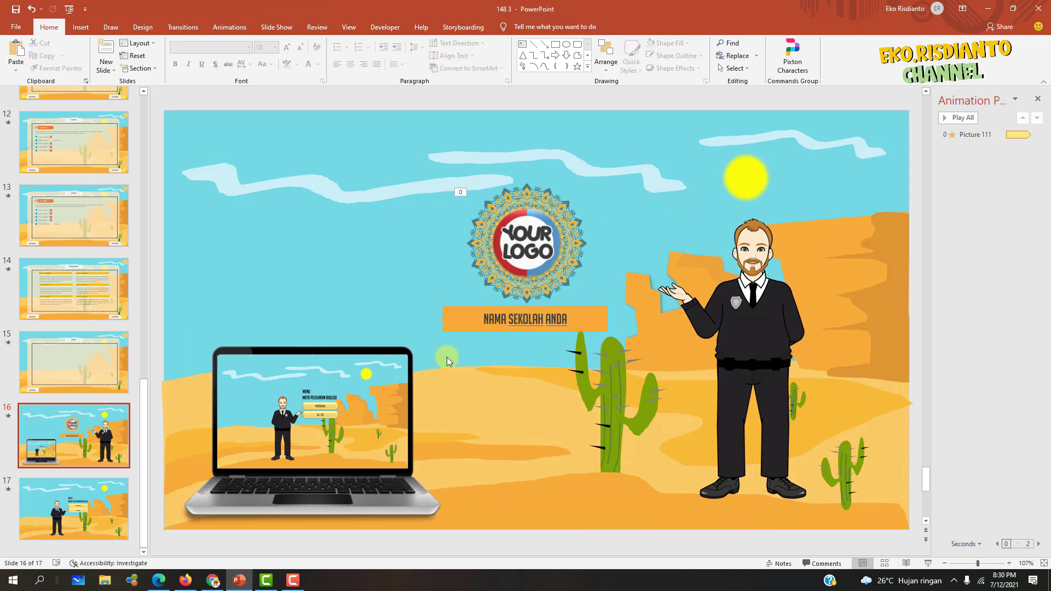
Give the school-name bar an outer shadow preset, then go to slide 17.
{"action": "left_click", "coordinate": [584, 322]}
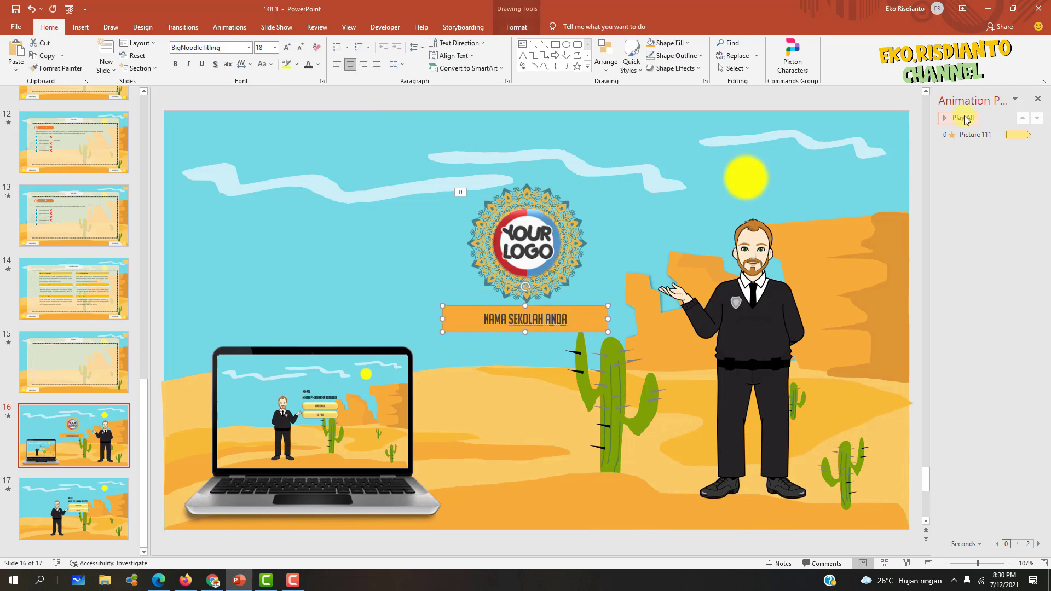
{"action": "right_click", "coordinate": [595, 327]}
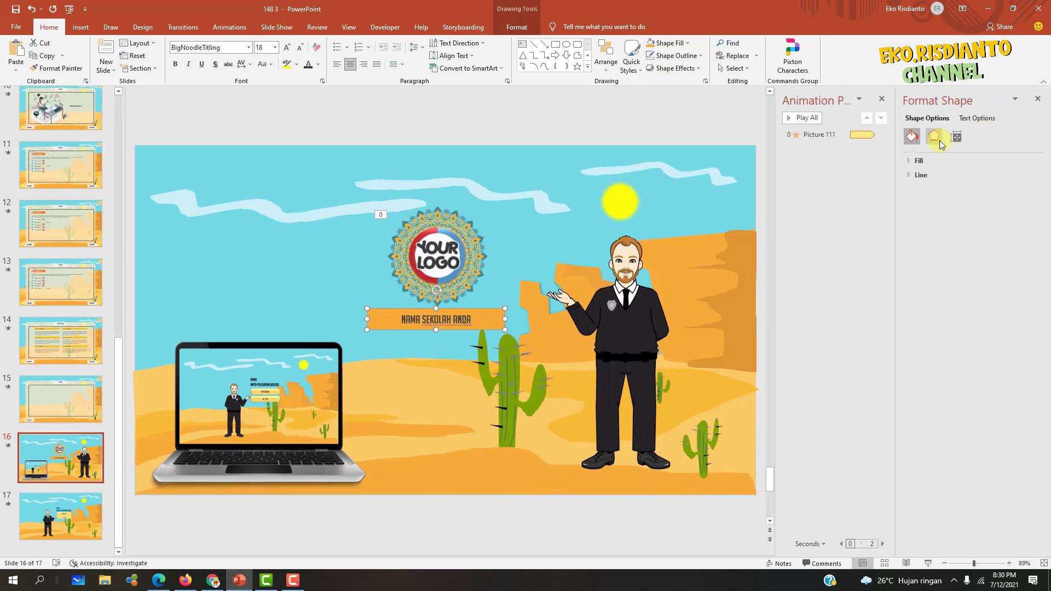
{"action": "left_click", "coordinate": [933, 136]}
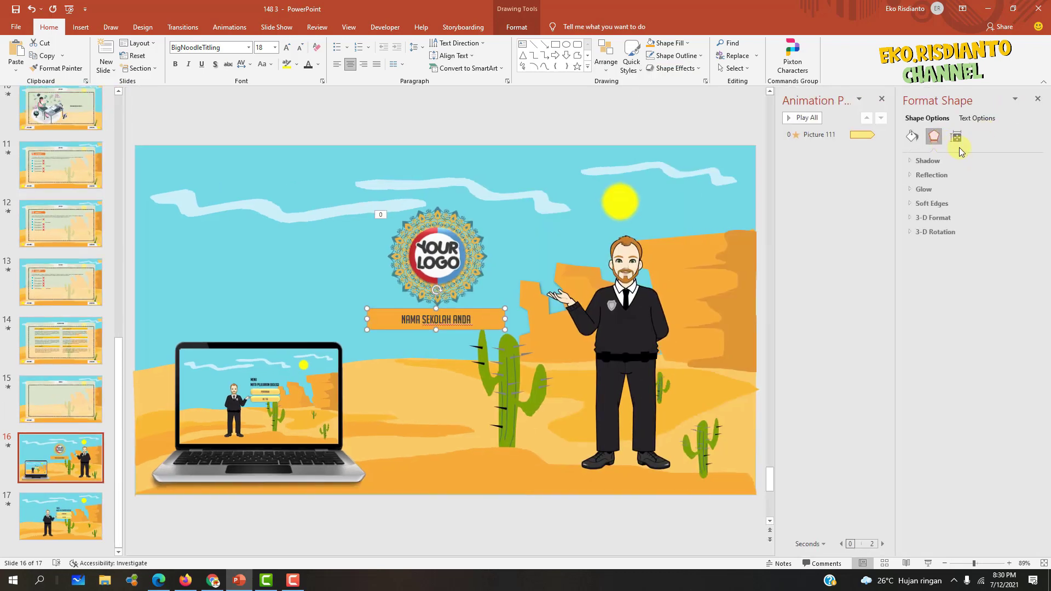
{"action": "left_click", "coordinate": [933, 161]}
{"action": "left_click", "coordinate": [1025, 176]}
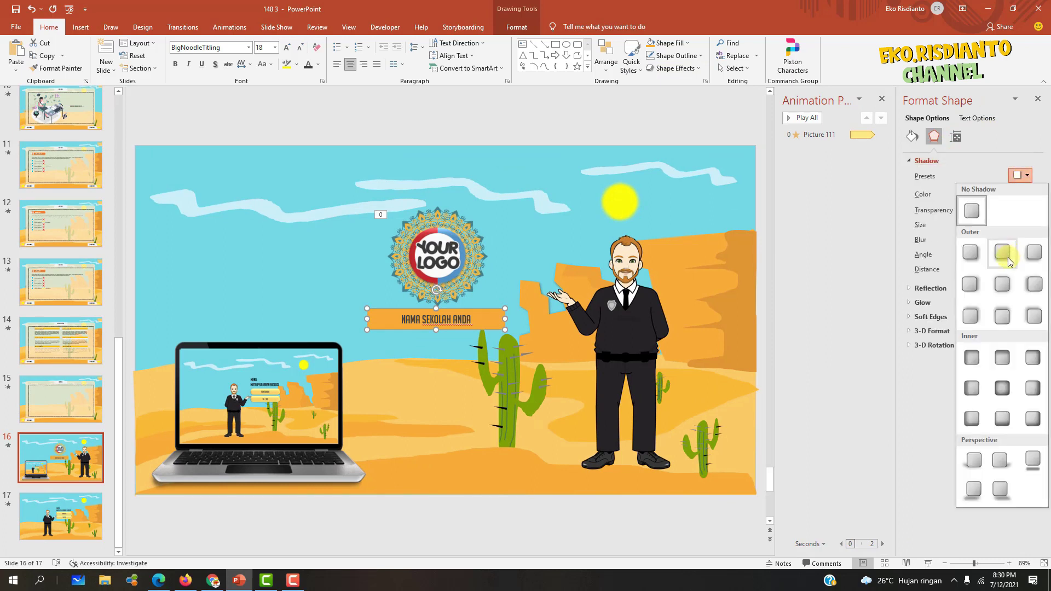
{"action": "left_click", "coordinate": [1002, 253]}
{"action": "left_click", "coordinate": [486, 126]}
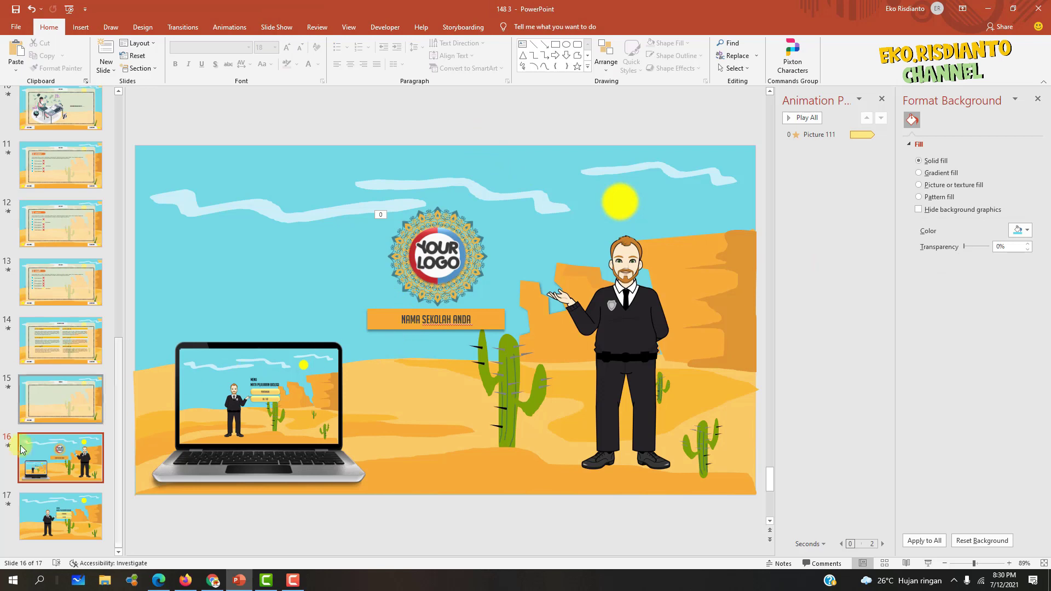
{"action": "left_click", "coordinate": [60, 511]}
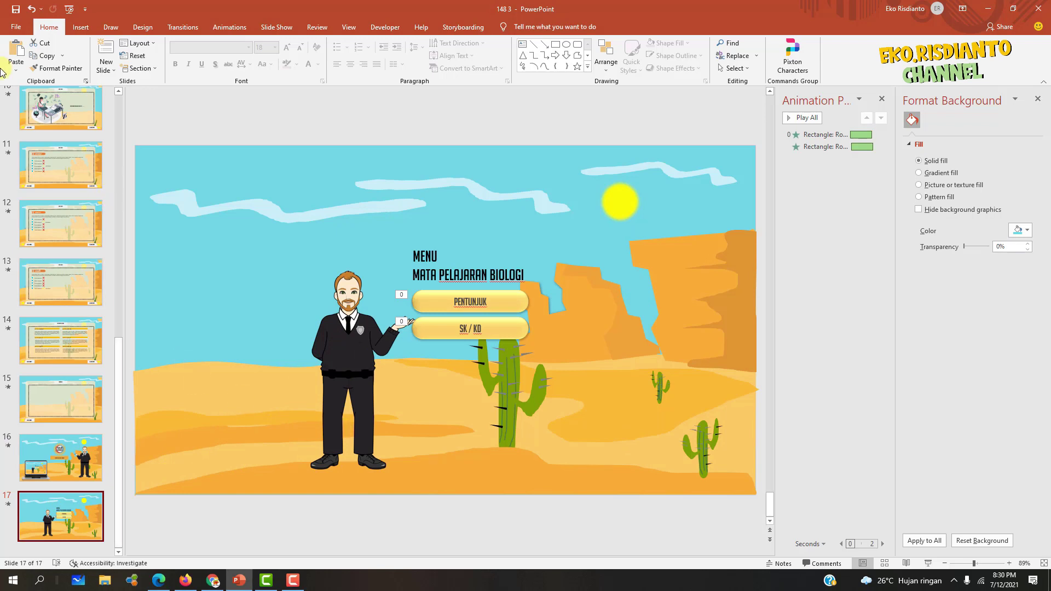
Draw a light-grey, outline-free 2.63 × 0.48-inch bar at the slide's bottom-left.
{"action": "left_click", "coordinate": [82, 28]}
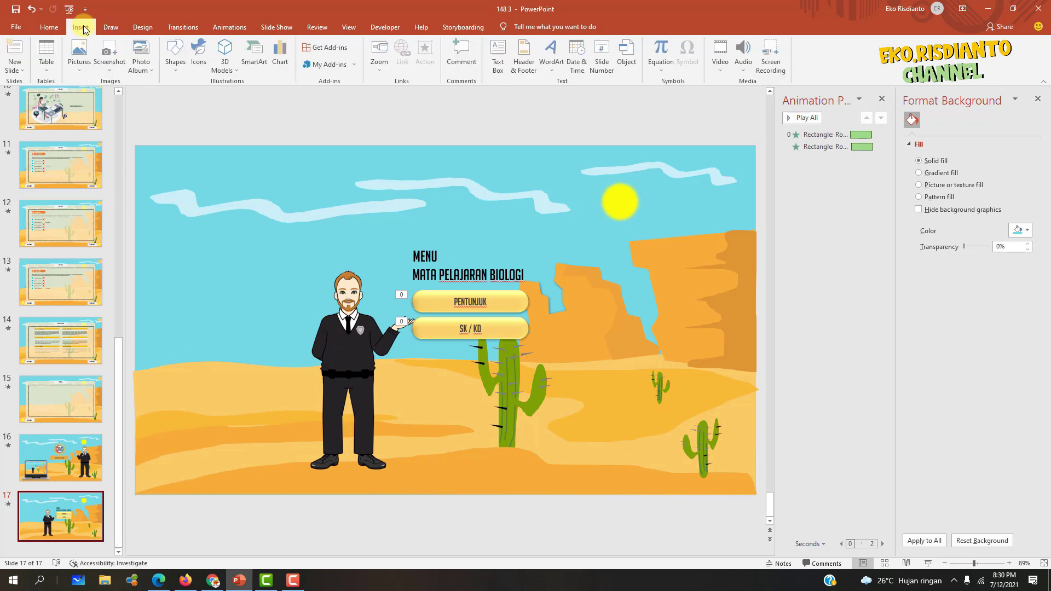
{"action": "left_click", "coordinate": [175, 66]}
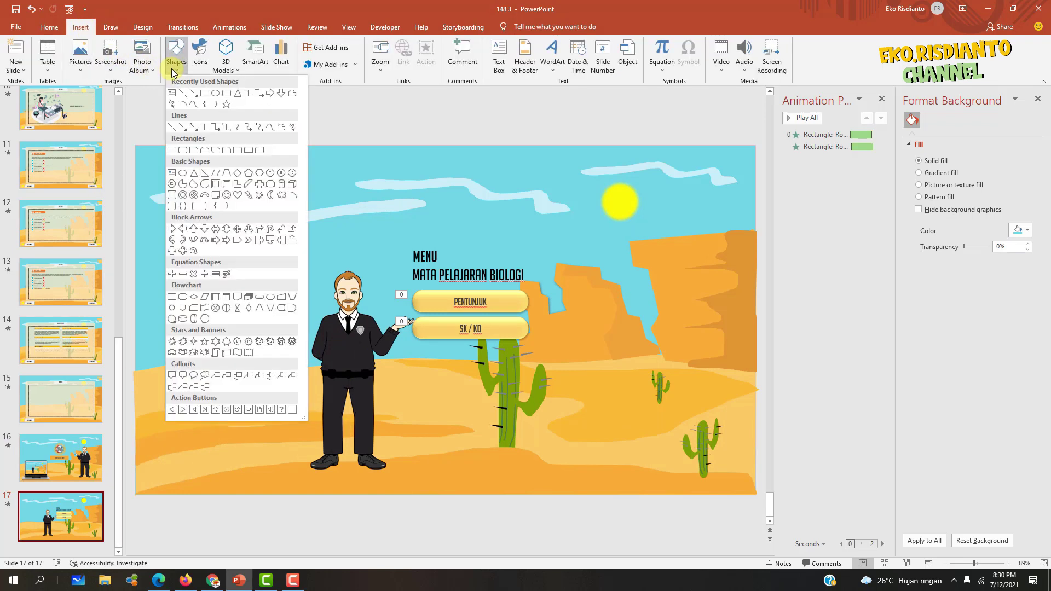
{"action": "left_click", "coordinate": [205, 94]}
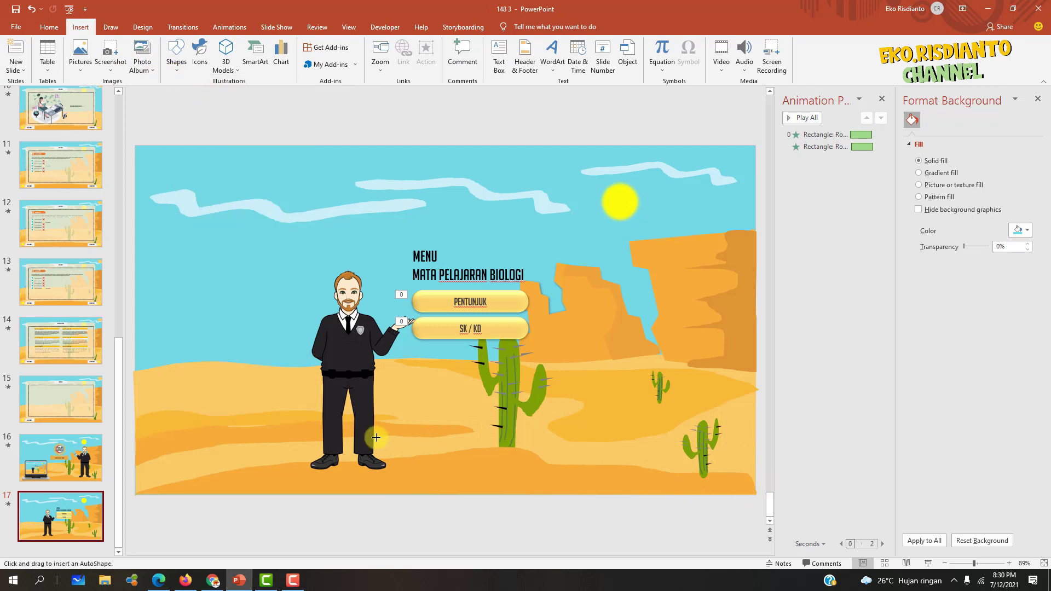
{"action": "left_click_drag", "start_coordinate": [148, 465], "coordinate": [283, 490]}
{"action": "scroll", "coordinate": [344, 468], "scroll_direction": "up", "scroll_amount": 5}
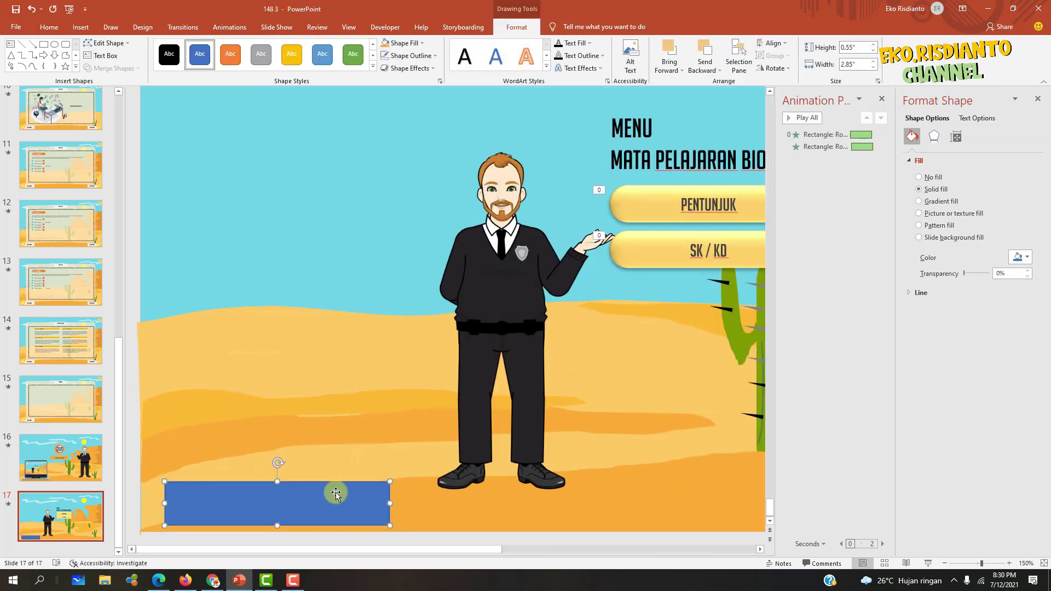
{"action": "left_click", "coordinate": [275, 487]}
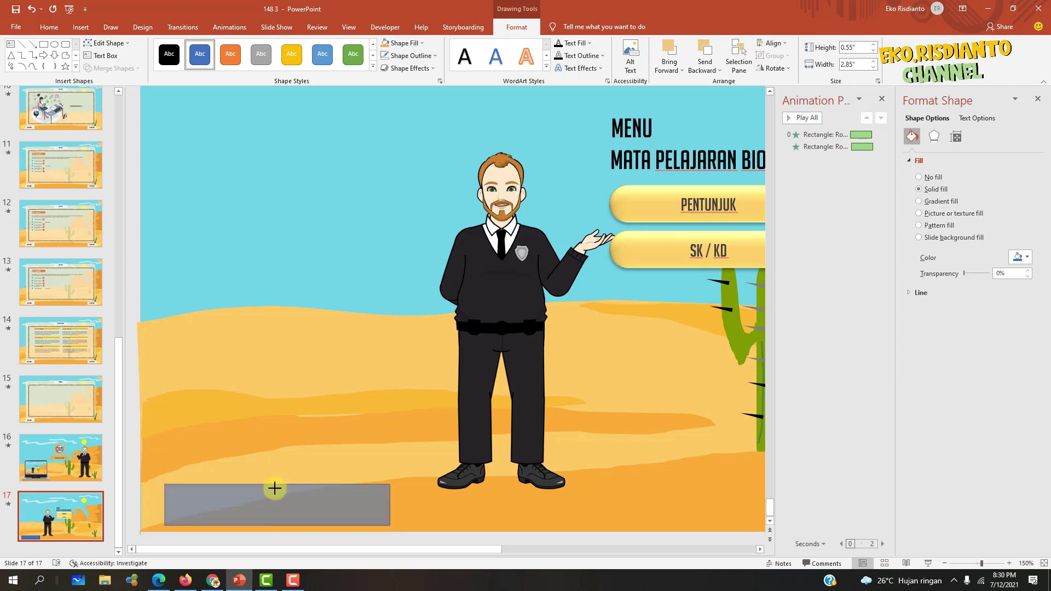
{"action": "left_click_drag", "start_coordinate": [275, 487], "coordinate": [275, 491]}
{"action": "left_click_drag", "start_coordinate": [389, 506], "coordinate": [371, 507]}
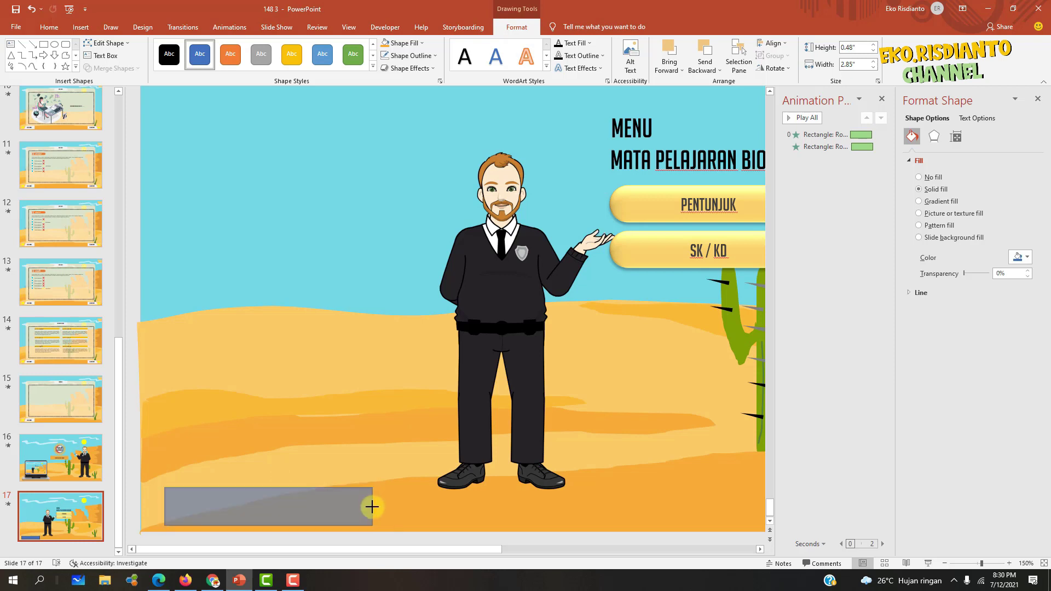
{"action": "left_click", "coordinate": [404, 43]}
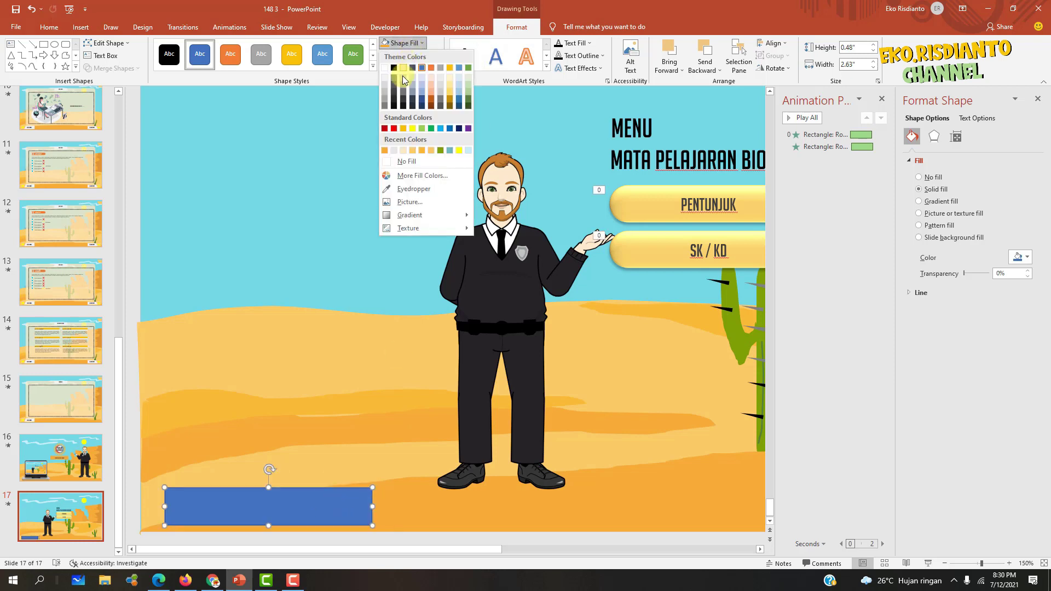
{"action": "left_click", "coordinate": [384, 77]}
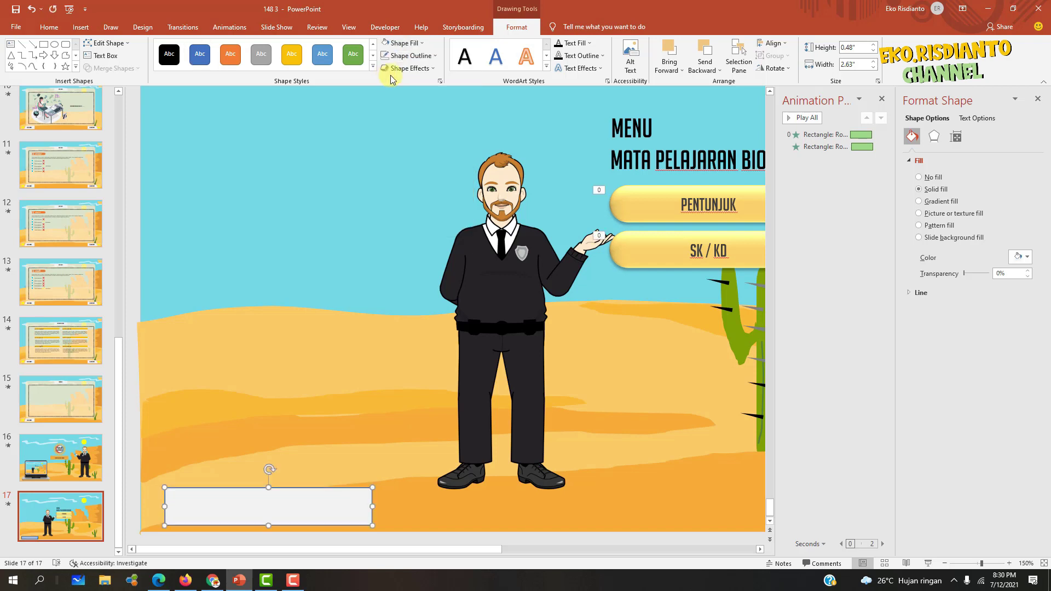
{"action": "left_click", "coordinate": [408, 56]}
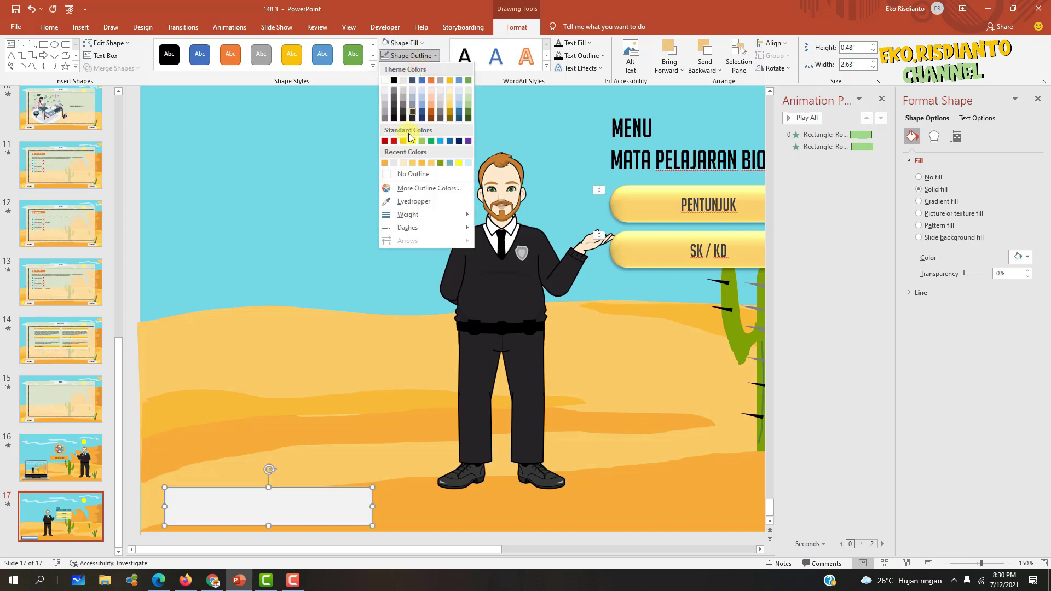
{"action": "left_click", "coordinate": [401, 174]}
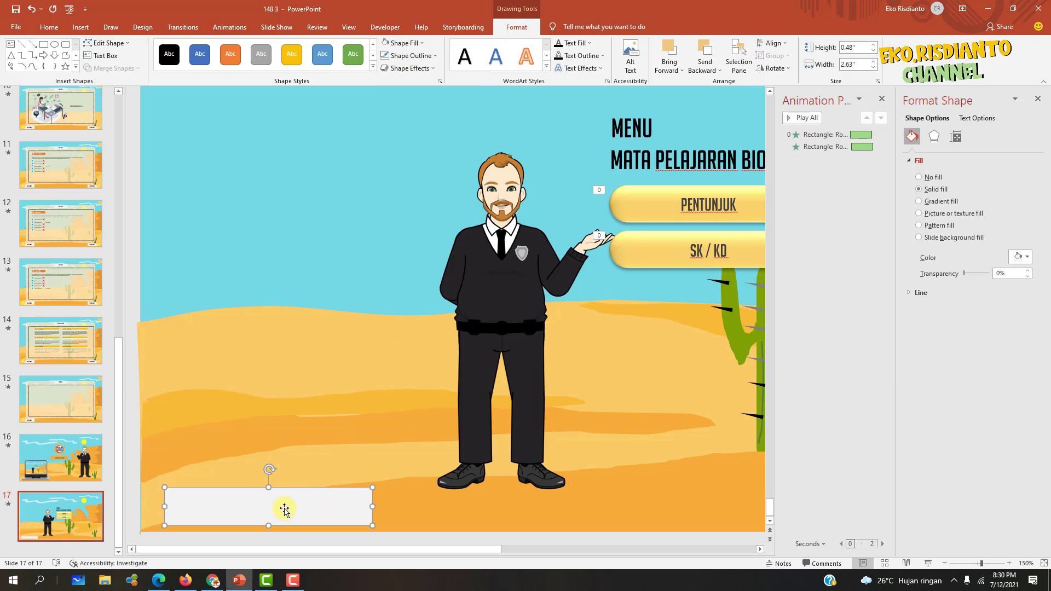
Add a 0.84-inch-wide rectangle overlapping the grey bar's left end.
{"action": "key", "text": "ctrl+d"}
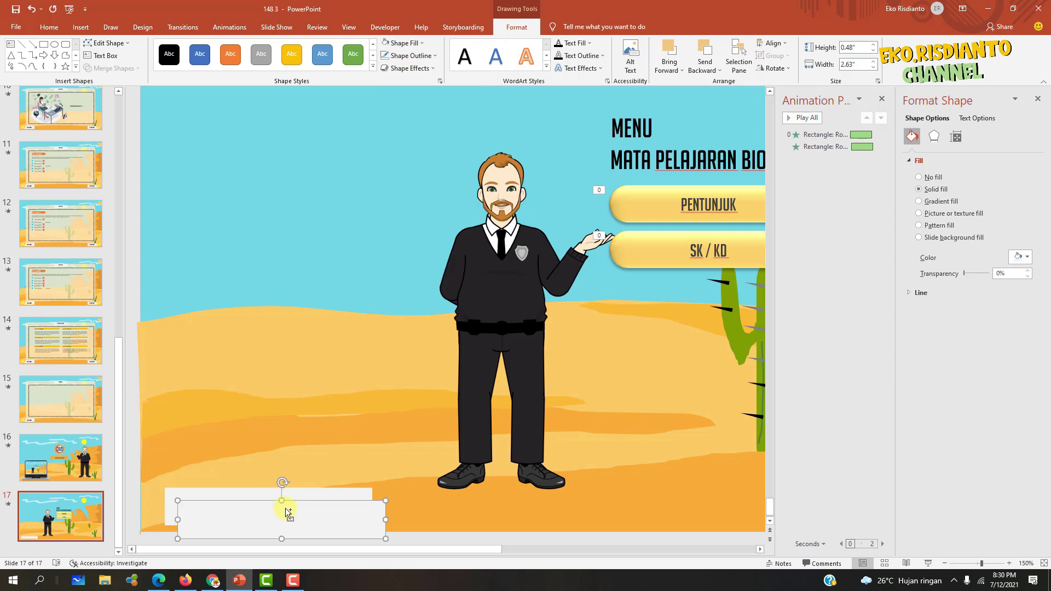
{"action": "left_click_drag", "start_coordinate": [332, 519], "coordinate": [318, 502]}
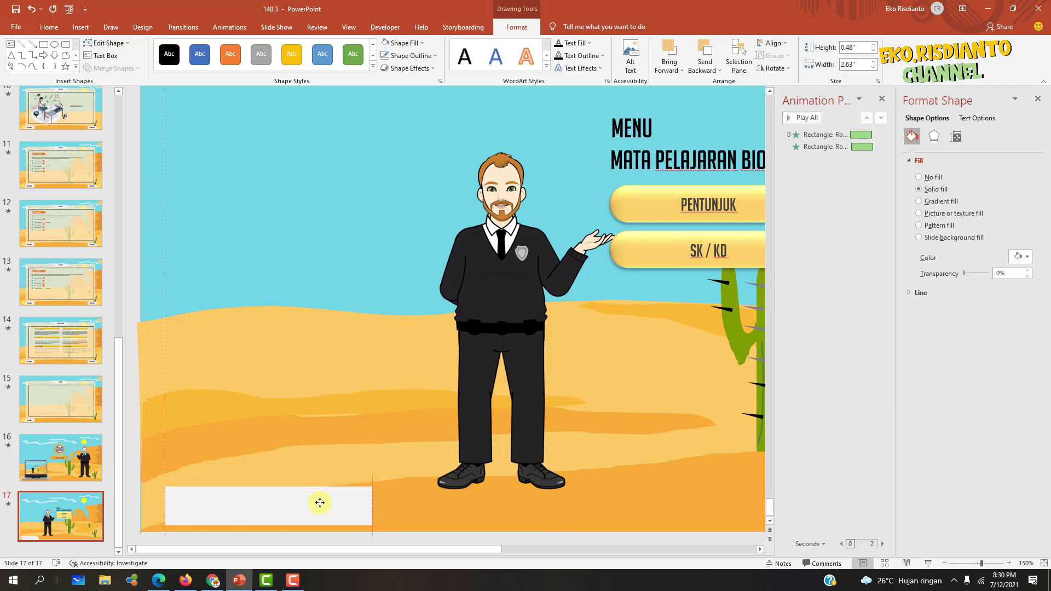
{"action": "key", "text": "Escape"}
{"action": "left_click_drag", "start_coordinate": [165, 487], "coordinate": [231, 525]}
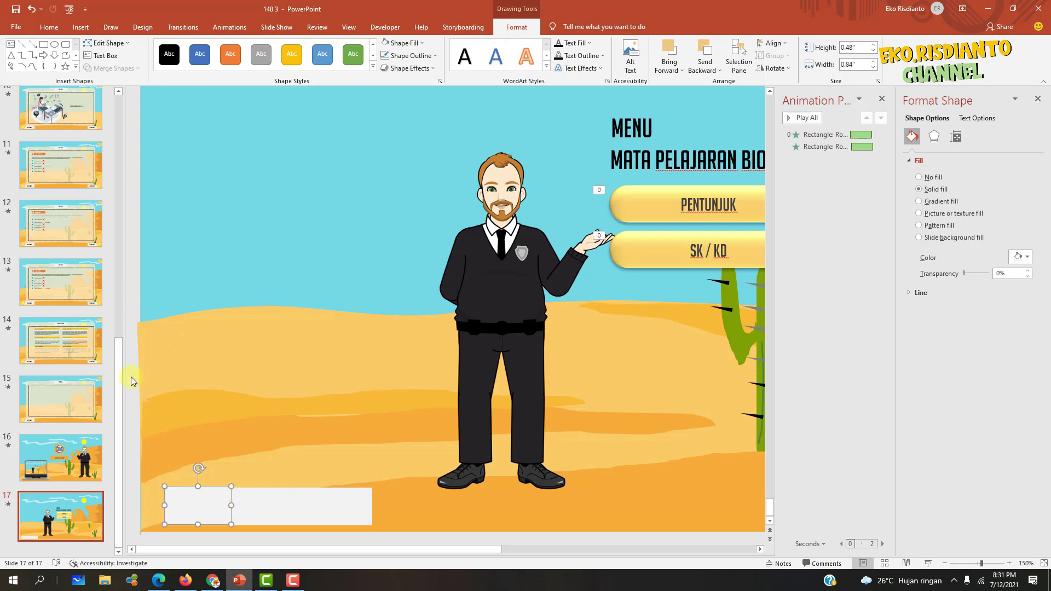
{"action": "left_click_drag", "start_coordinate": [121, 371], "coordinate": [123, 127]}
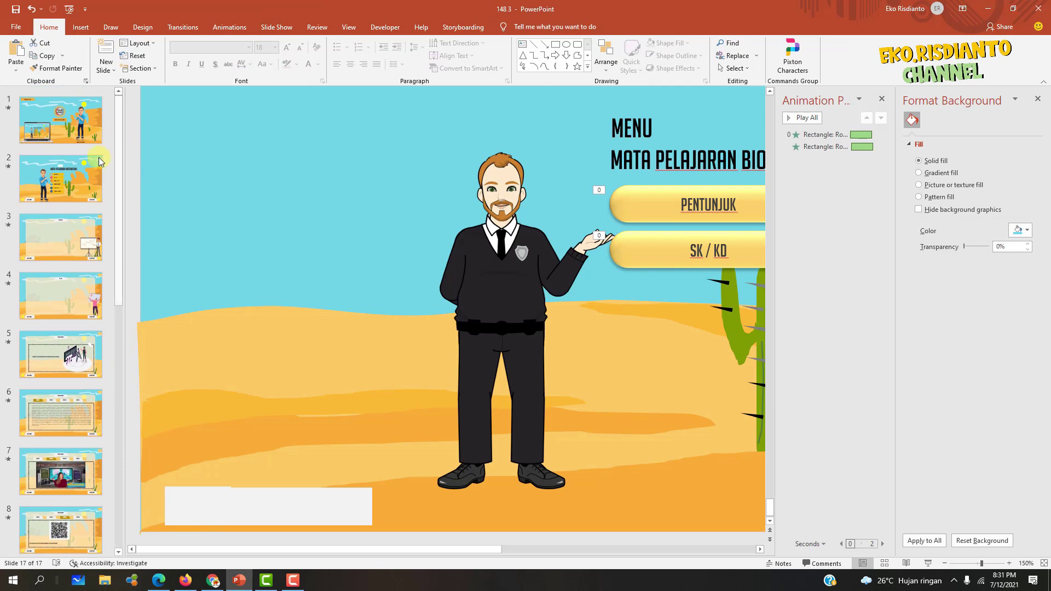
After checking slide 2, align the small rectangle with the grey bar and fill it orange.
{"action": "left_click", "coordinate": [60, 178]}
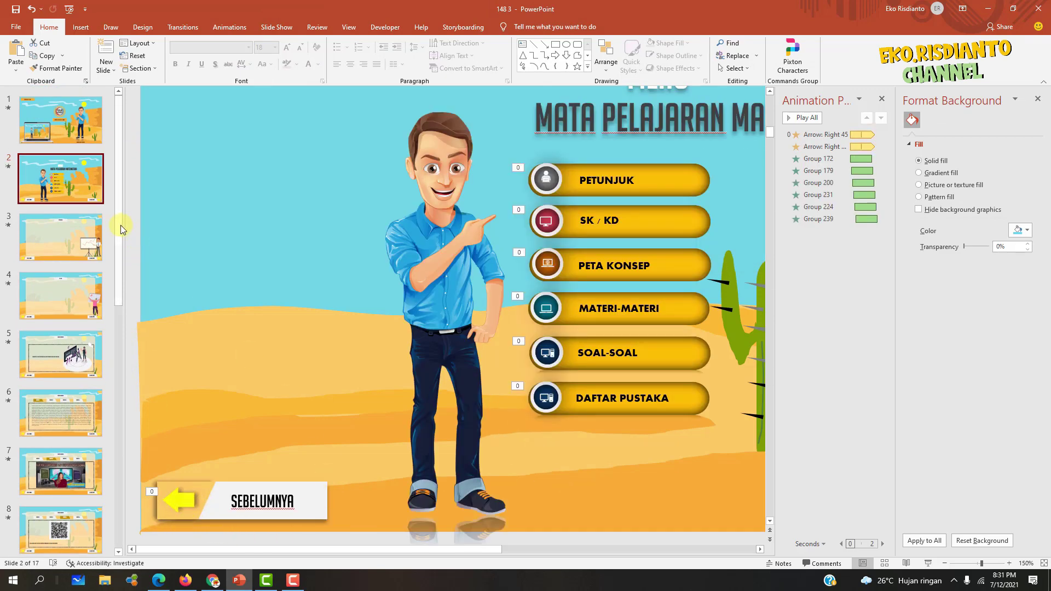
{"action": "left_click_drag", "start_coordinate": [119, 225], "coordinate": [114, 500]}
{"action": "left_click", "coordinate": [96, 520]}
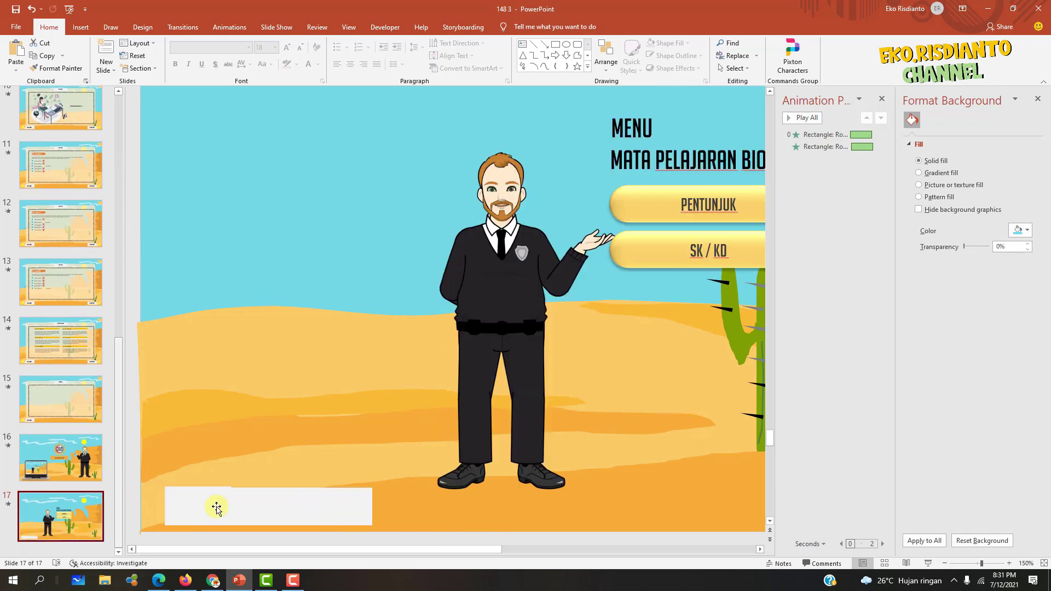
{"action": "left_click", "coordinate": [215, 506]}
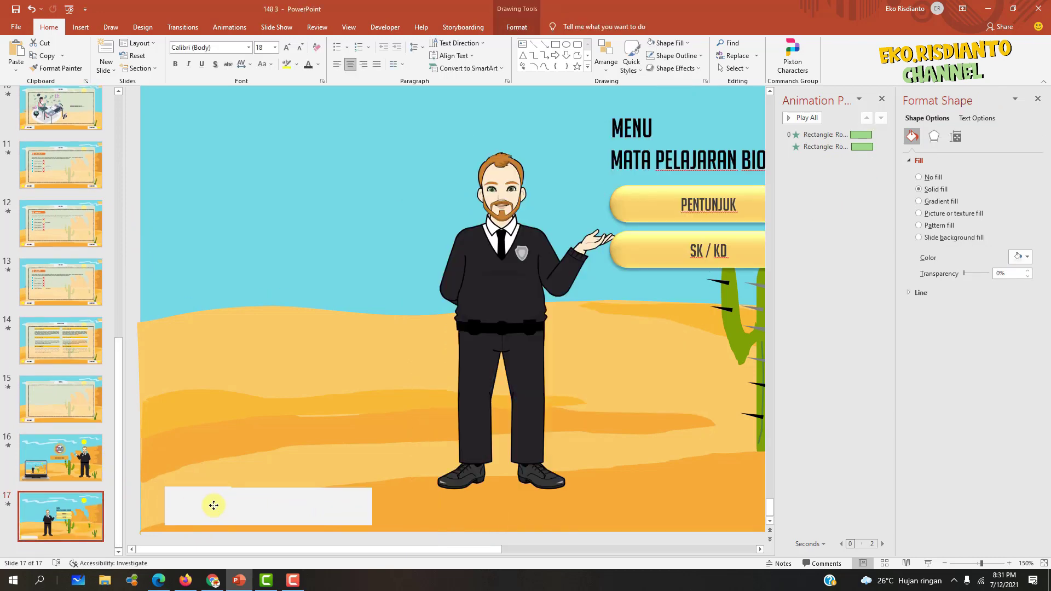
{"action": "left_click_drag", "start_coordinate": [214, 506], "coordinate": [215, 486]}
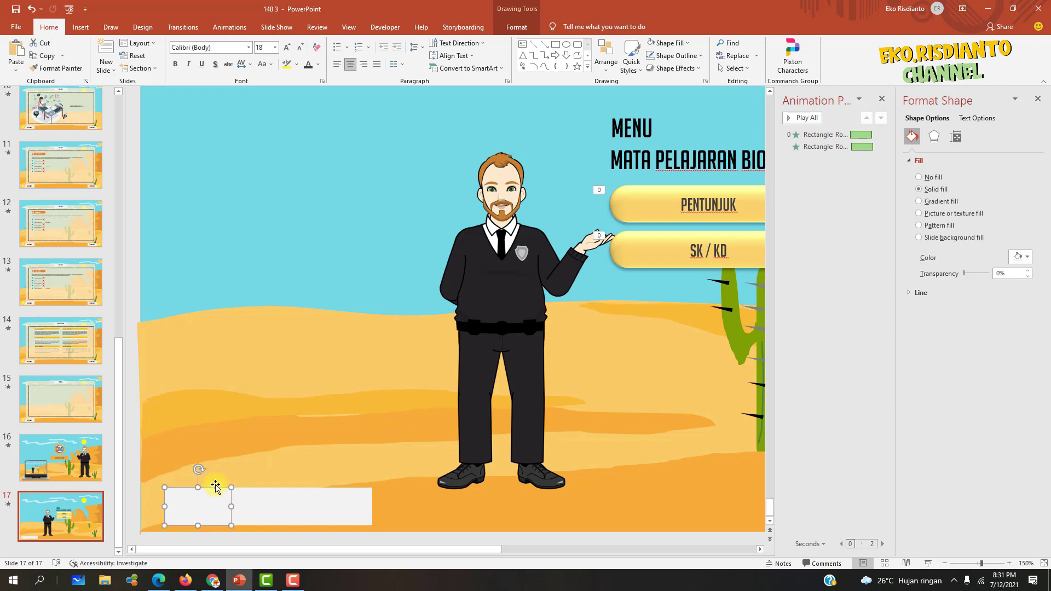
{"action": "left_click", "coordinate": [513, 27]}
{"action": "left_click", "coordinate": [401, 42]}
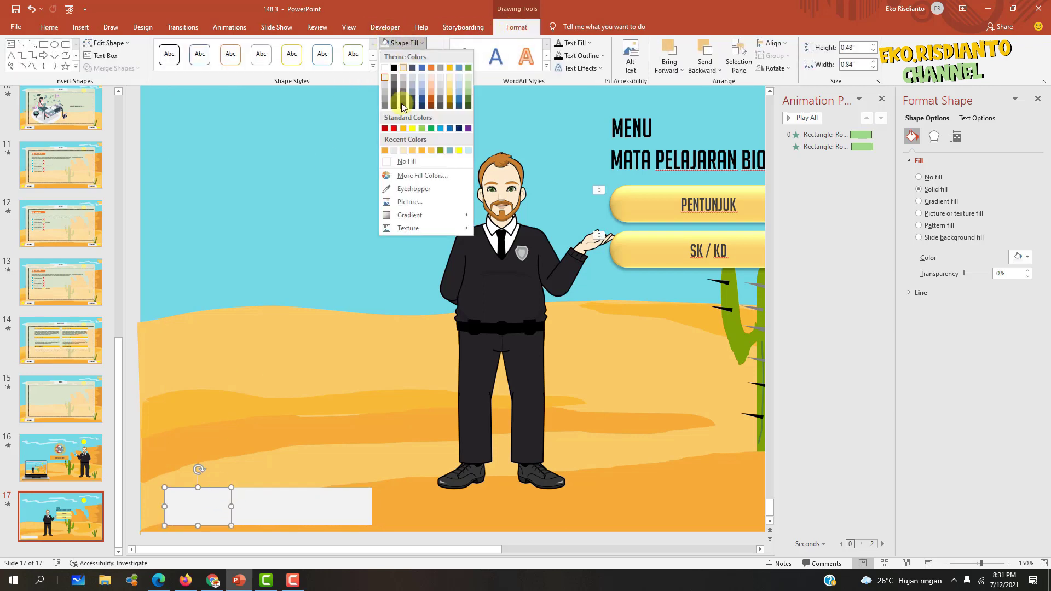
{"action": "left_click", "coordinate": [422, 150]}
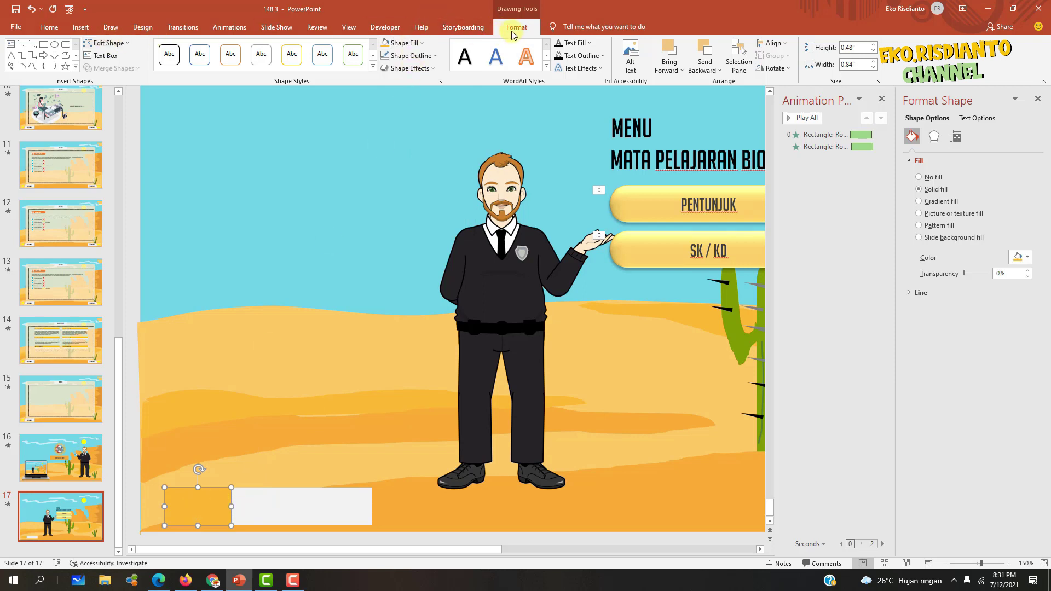
With Edit Points, drag the orange shape's bottom-right corner left to slant its right edge.
{"action": "left_click", "coordinate": [105, 42]}
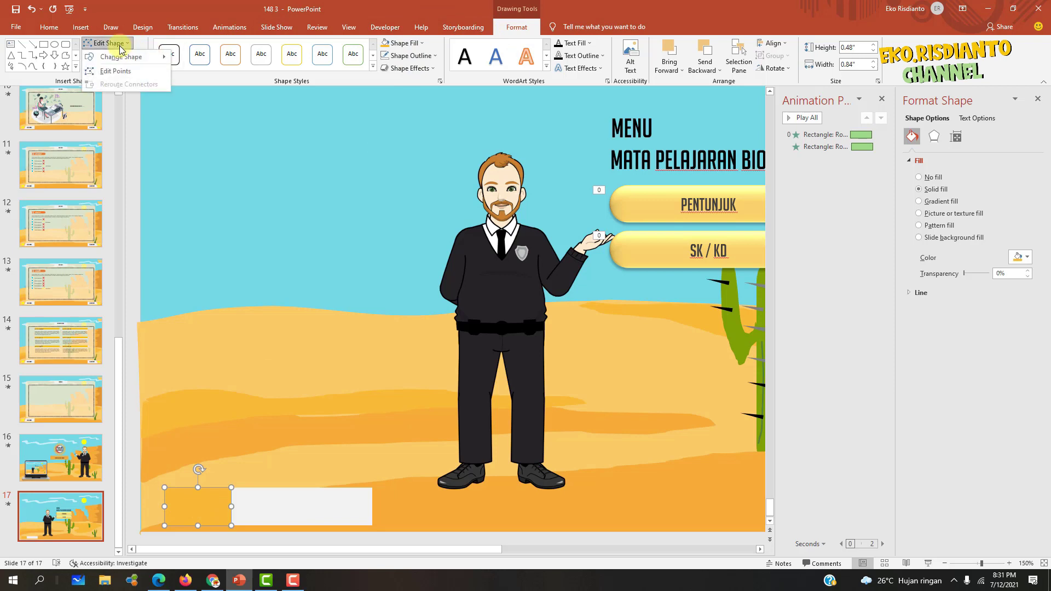
{"action": "left_click", "coordinate": [116, 73]}
{"action": "scroll", "coordinate": [245, 502], "scroll_direction": "up", "scroll_amount": 3}
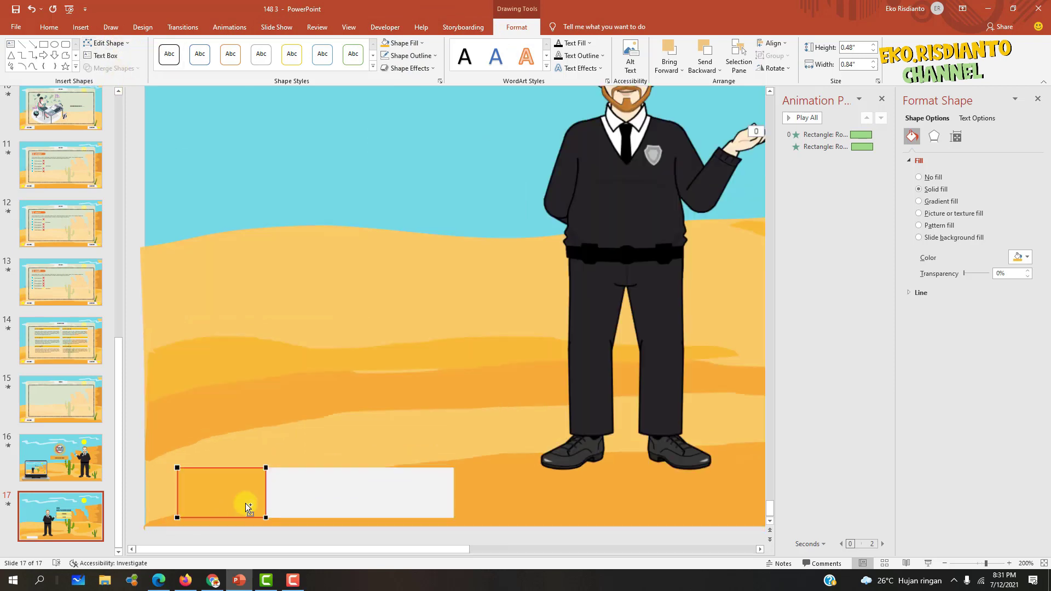
{"action": "scroll", "coordinate": [245, 503], "scroll_direction": "up", "scroll_amount": 2}
{"action": "left_click", "coordinate": [335, 506]}
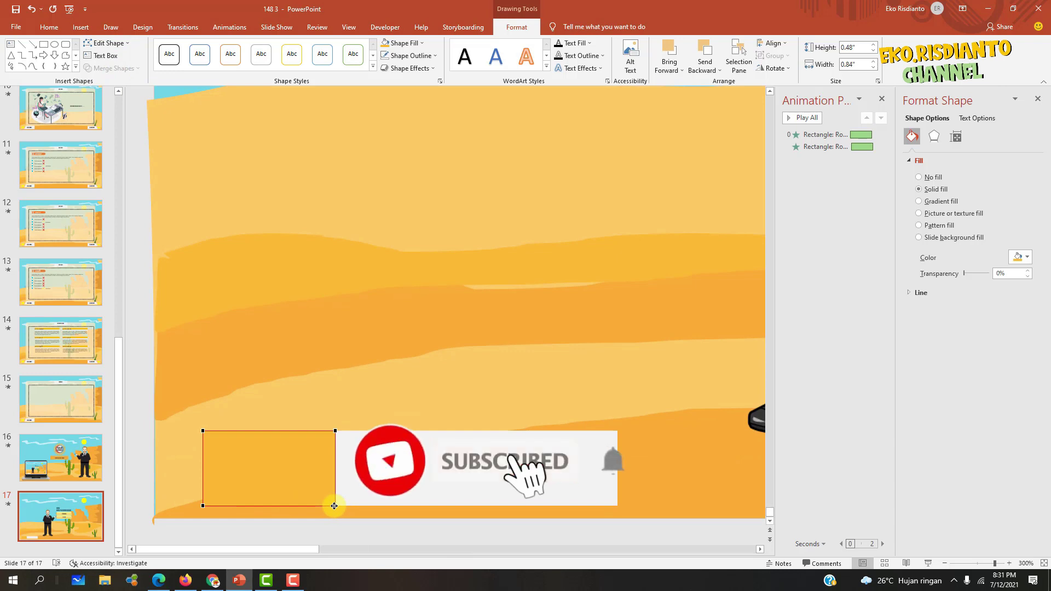
{"action": "left_click_drag", "start_coordinate": [323, 505], "coordinate": [295, 507]}
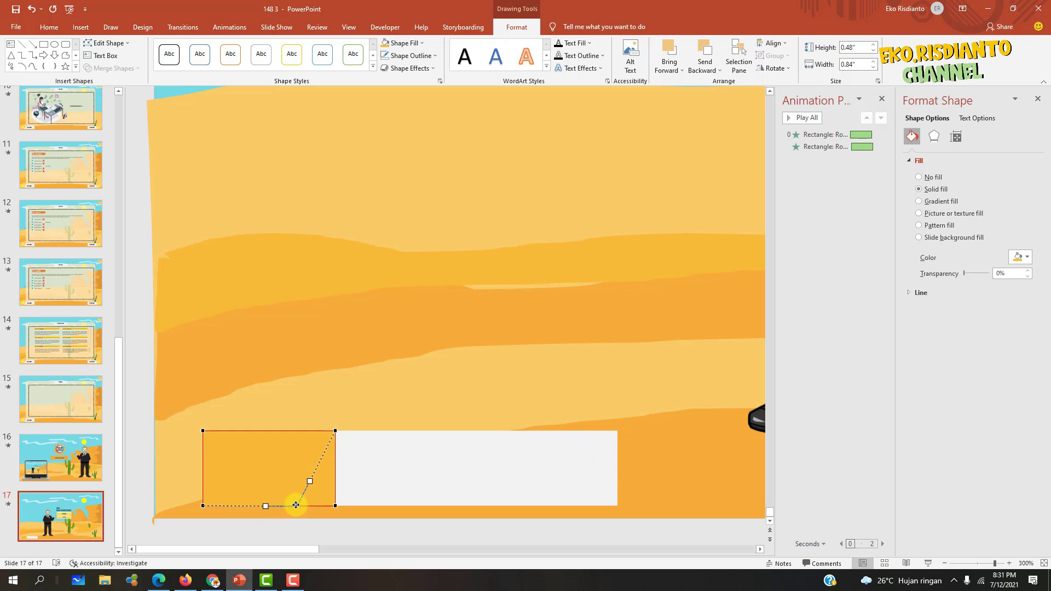
{"action": "left_click_drag", "start_coordinate": [296, 505], "coordinate": [297, 505]}
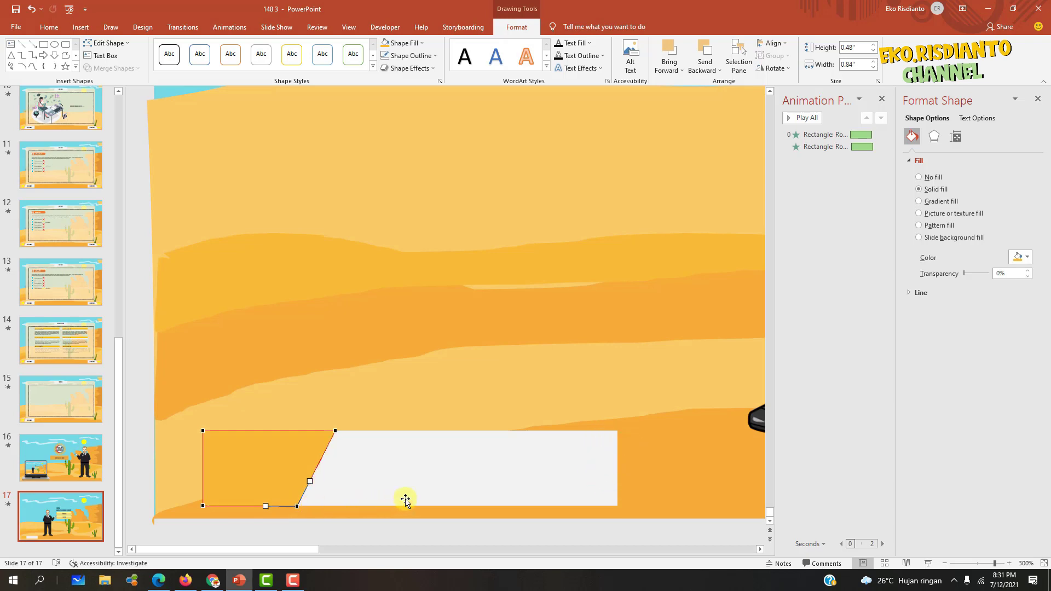
{"action": "left_click", "coordinate": [416, 402]}
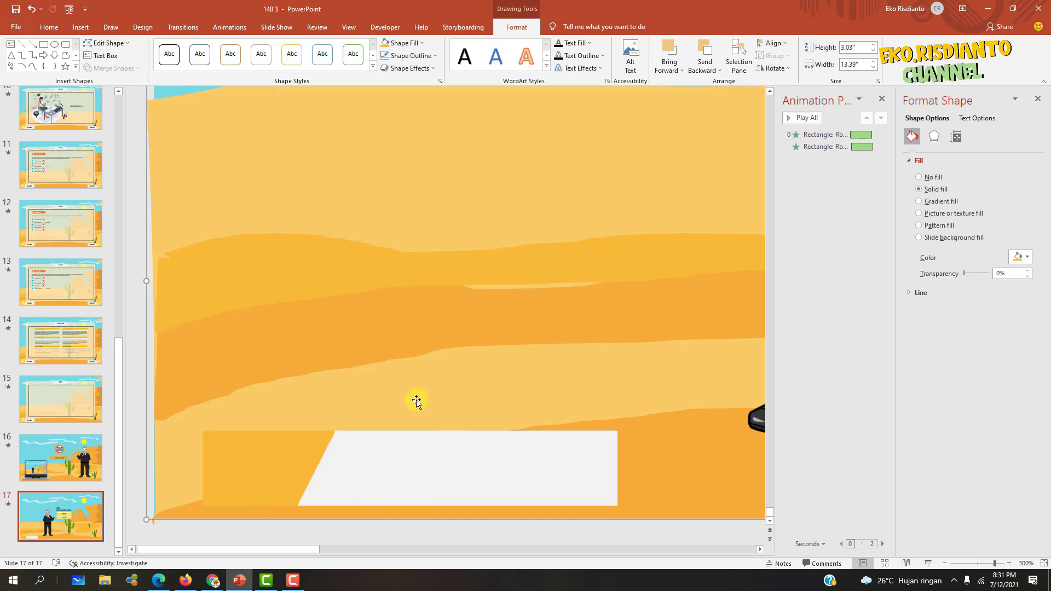
{"action": "left_click", "coordinate": [291, 463]}
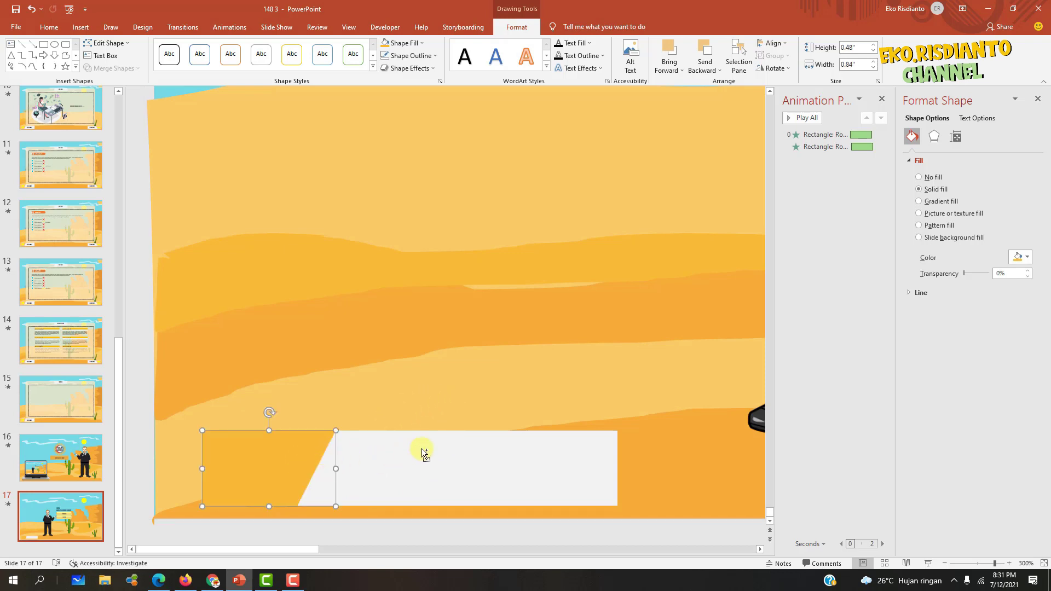
{"action": "scroll", "coordinate": [425, 452], "scroll_direction": "down", "scroll_amount": 5}
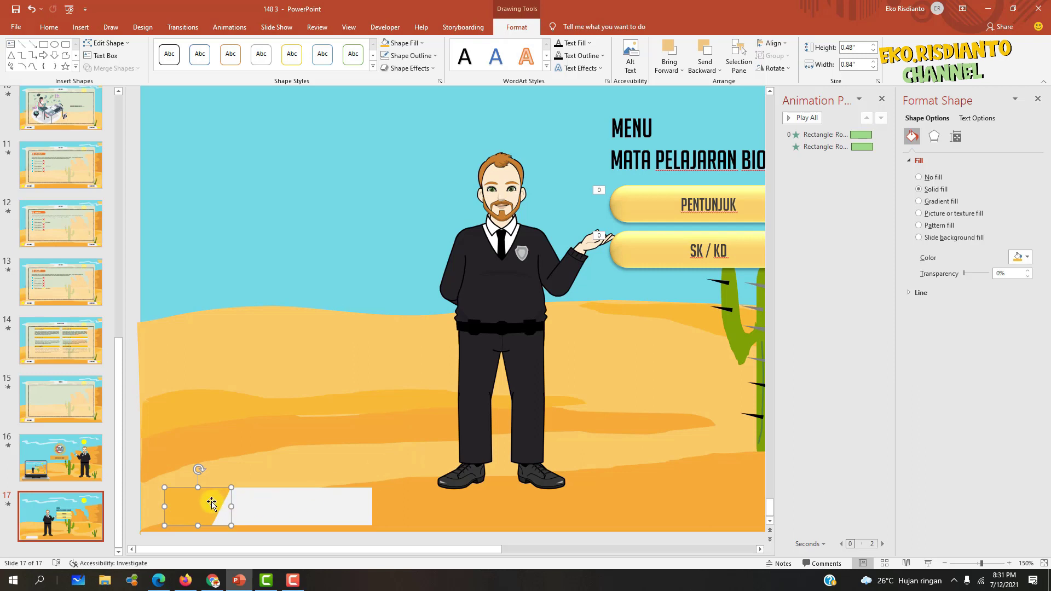
Apply an Outer Offset Bottom shadow to the orange piece and the banner beneath it.
{"action": "left_click", "coordinate": [934, 137]}
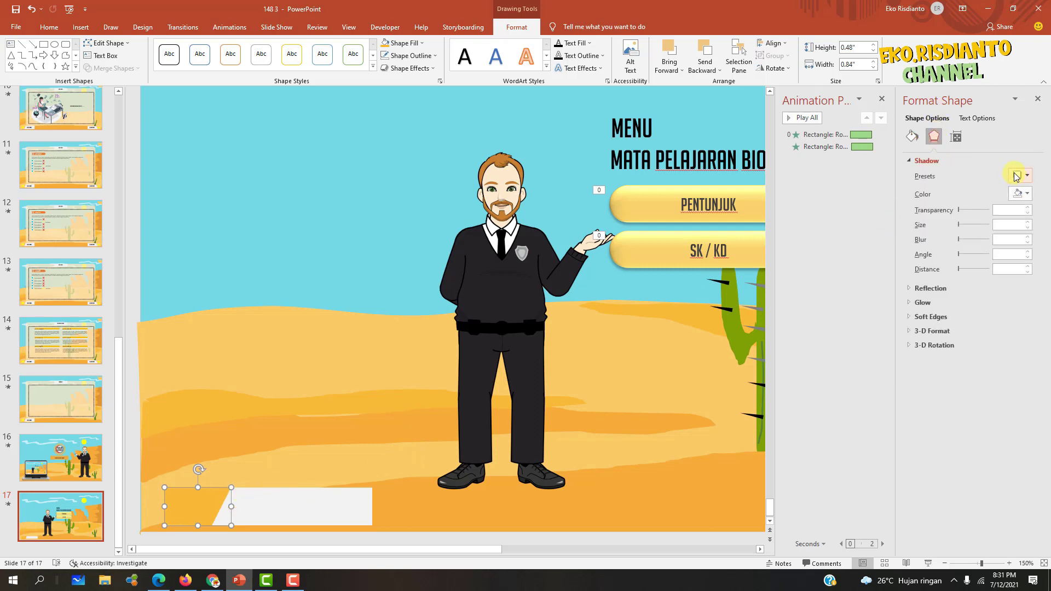
{"action": "left_click", "coordinate": [1020, 175]}
{"action": "left_click", "coordinate": [969, 284]}
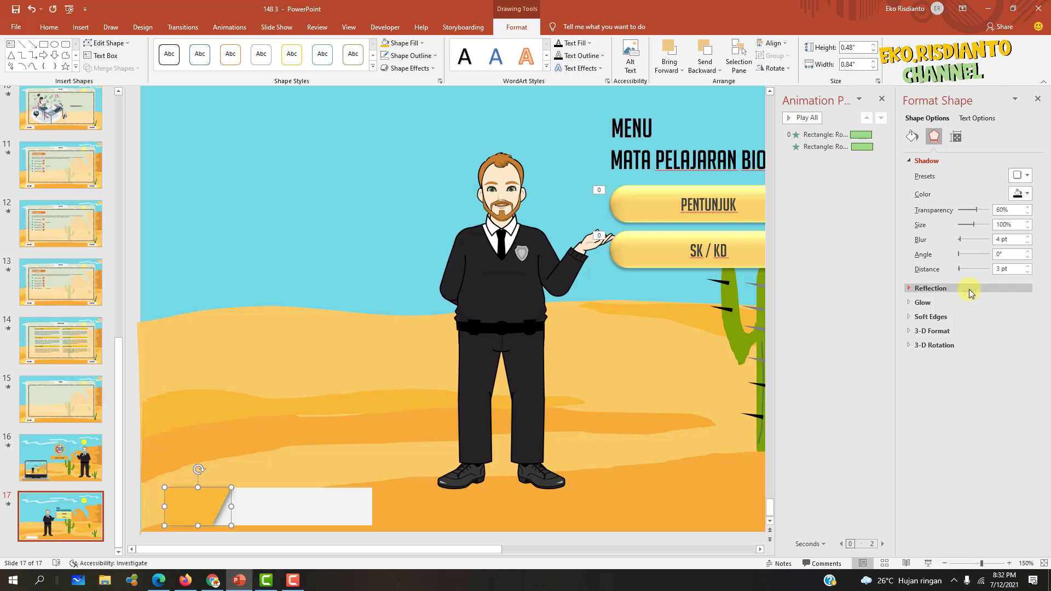
{"action": "left_click", "coordinate": [336, 413]}
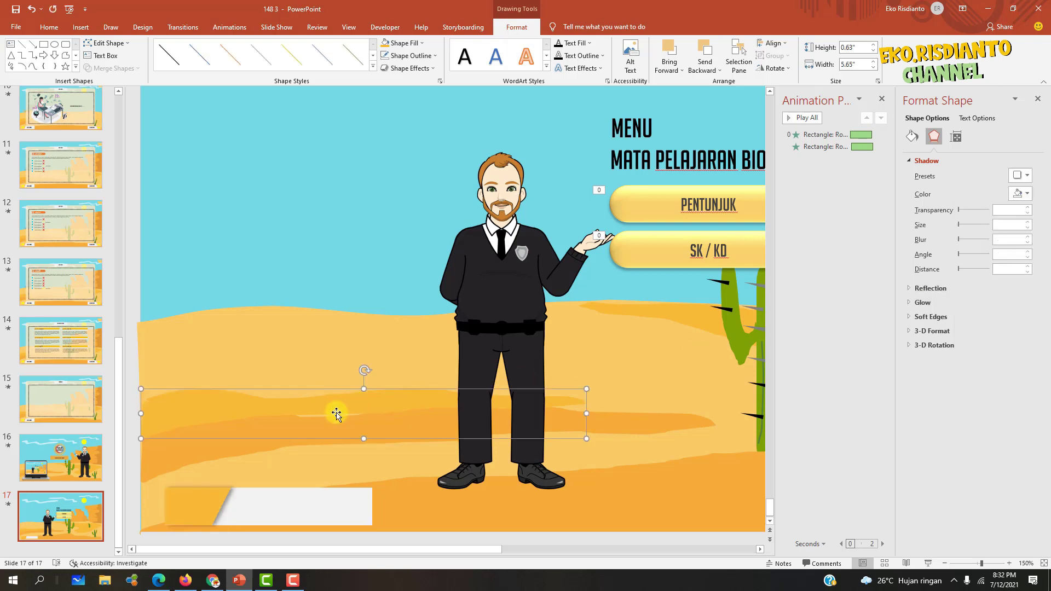
{"action": "left_click", "coordinate": [430, 511]}
{"action": "left_click", "coordinate": [293, 501]}
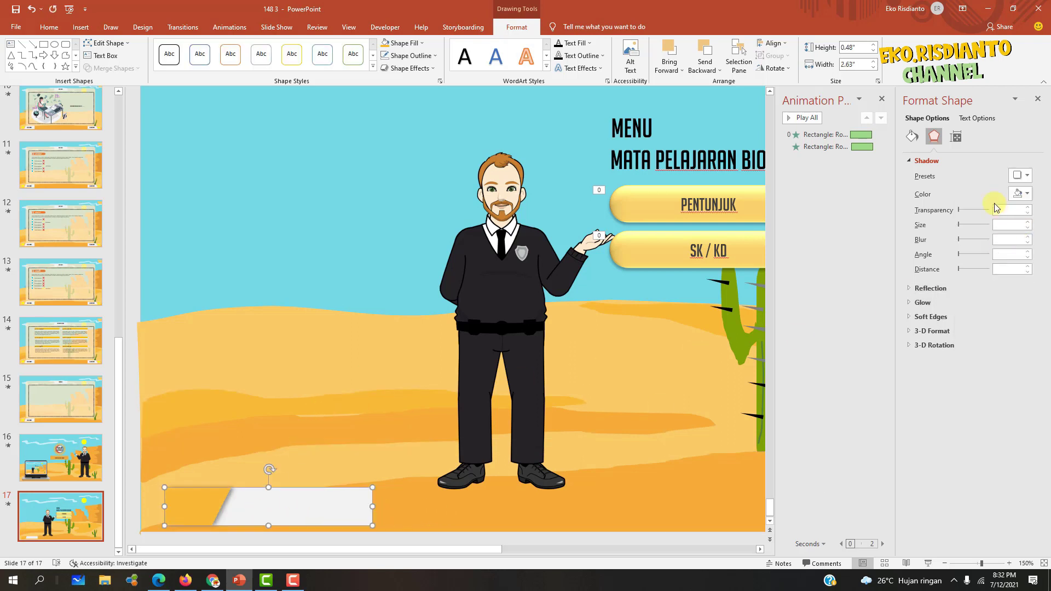
{"action": "left_click", "coordinate": [1021, 176]}
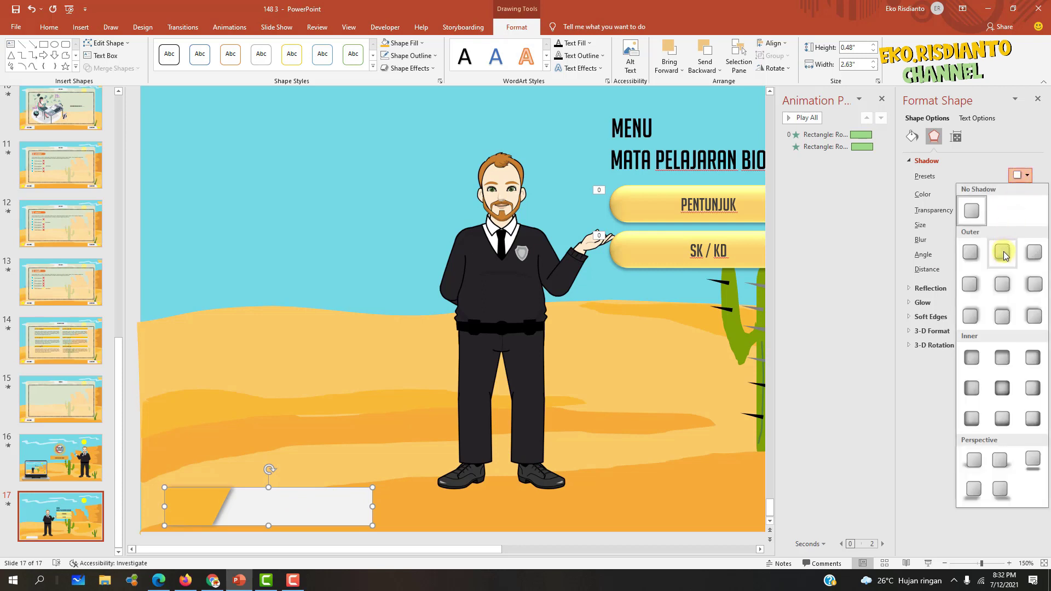
{"action": "left_click", "coordinate": [1001, 251]}
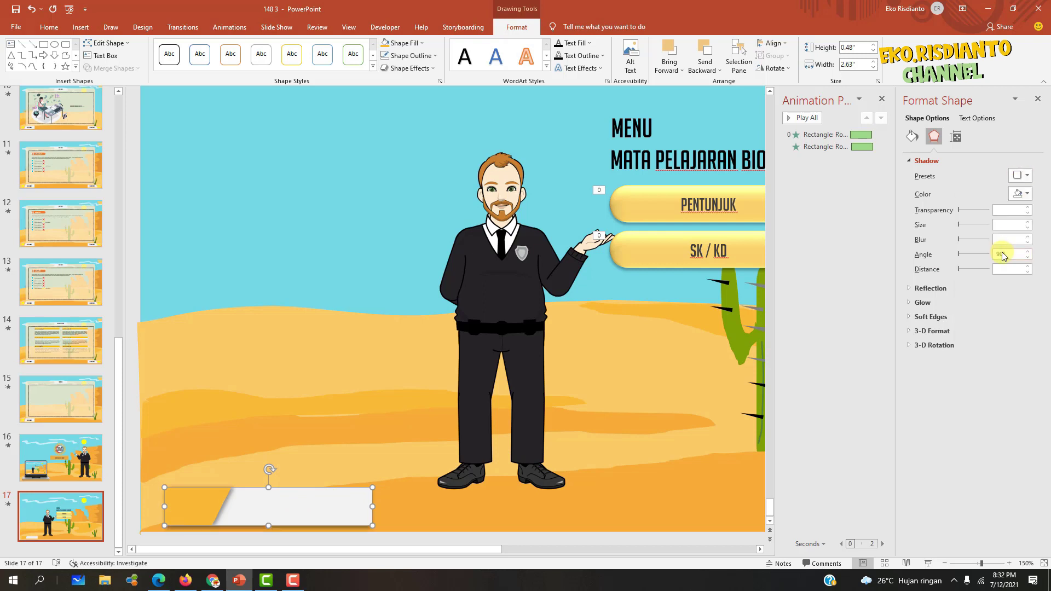
Deselect everything and close the Format Background pane.
{"action": "left_click", "coordinate": [393, 382]}
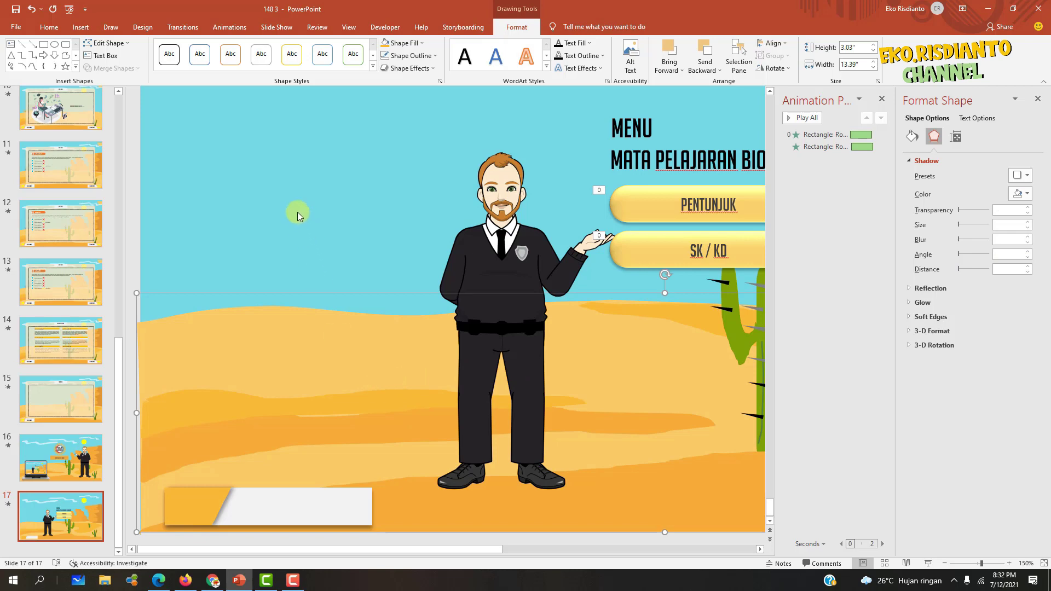
{"action": "left_click", "coordinate": [297, 211]}
{"action": "scroll", "coordinate": [408, 327], "scroll_direction": "down", "scroll_amount": 5, "text": "ctrl"}
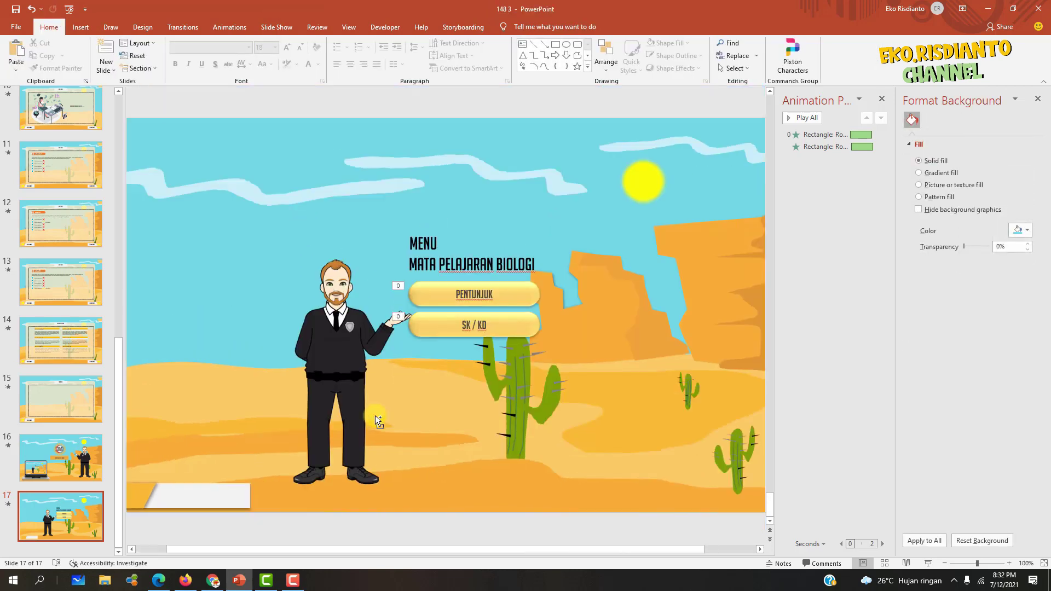
{"action": "left_click_drag", "start_coordinate": [290, 547], "coordinate": [246, 550]}
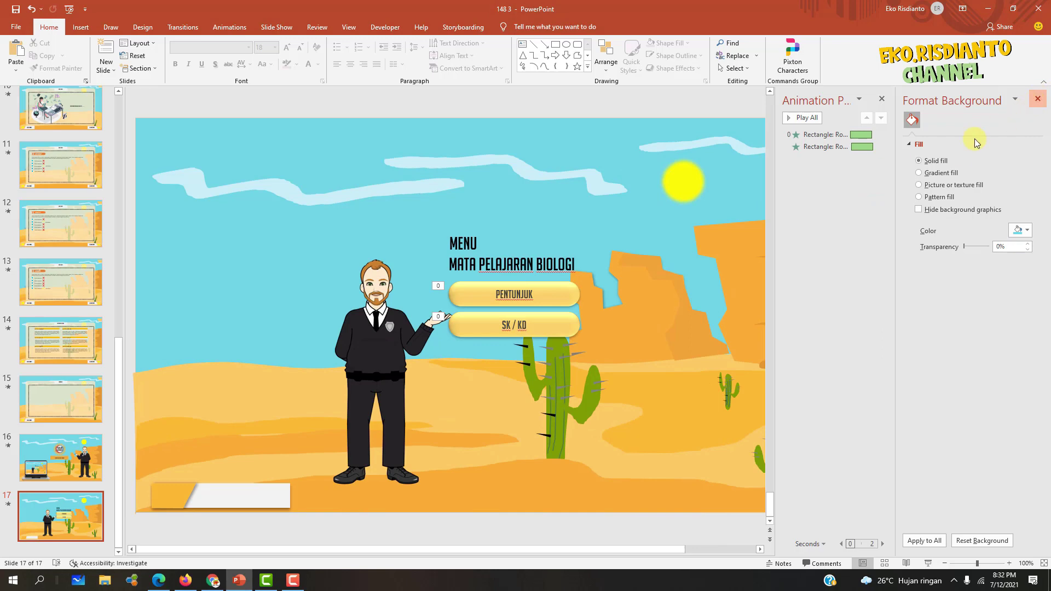
{"action": "left_click", "coordinate": [1038, 98]}
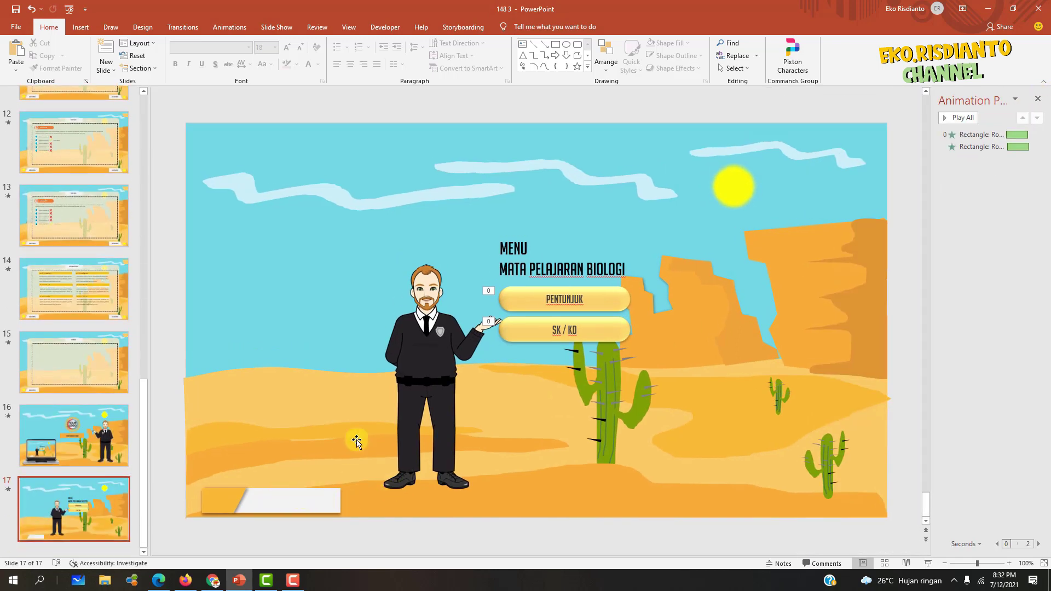
Ctrl-drag a copy of the MENU title text box onto the bottom-left banner.
{"action": "left_click", "coordinate": [526, 235]}
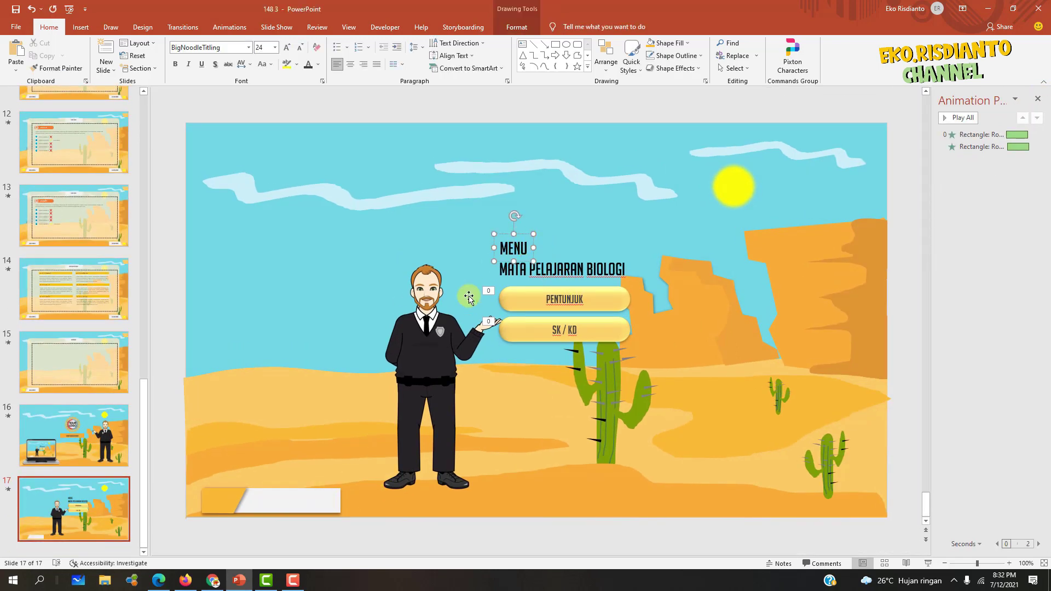
{"action": "left_click", "coordinate": [230, 499]}
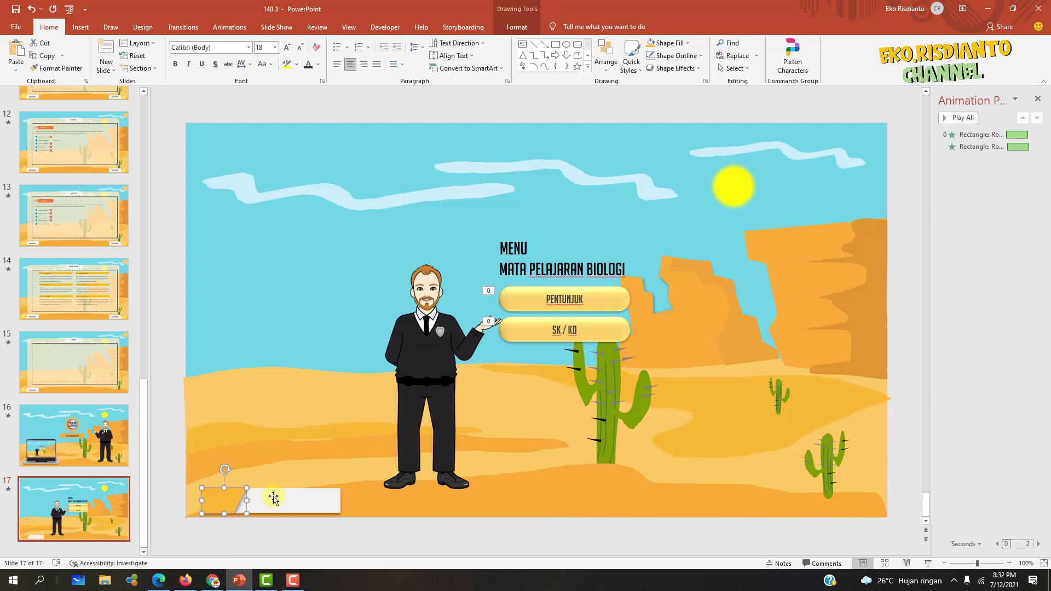
{"action": "left_click", "coordinate": [527, 238]}
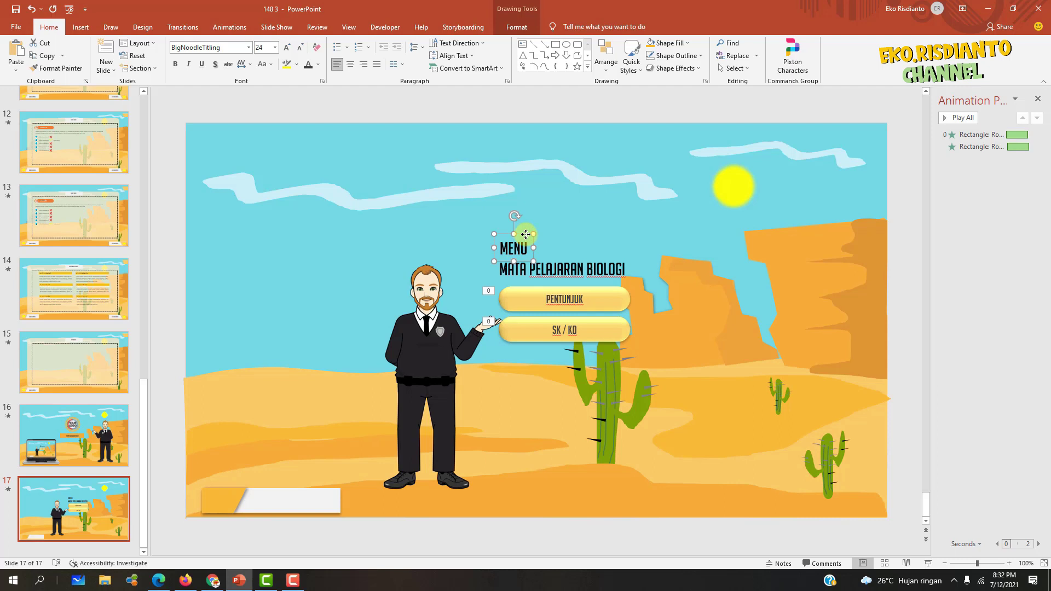
{"action": "left_click_drag", "start_coordinate": [526, 235], "coordinate": [310, 490]}
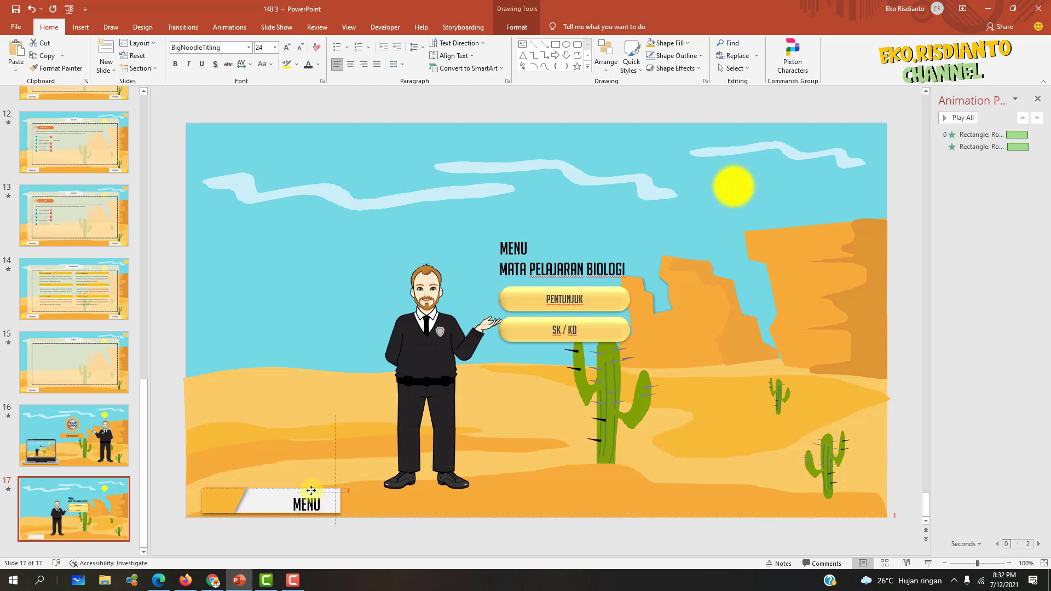
{"action": "left_click_drag", "start_coordinate": [311, 490], "coordinate": [283, 495]}
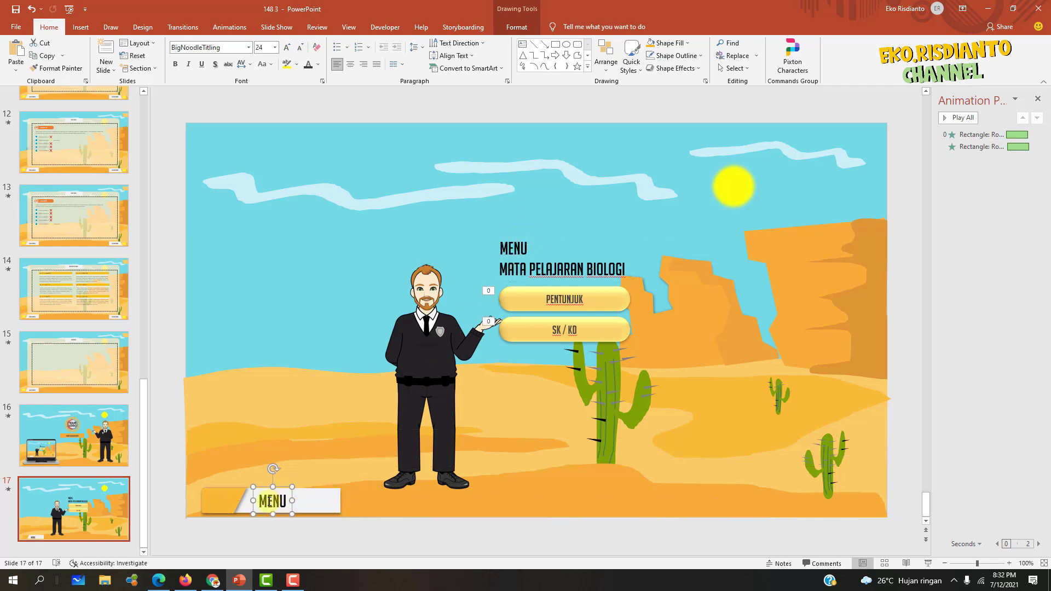
Change the copied text to SEBELUMNYA, shrink it to 18 pt, and position it.
{"action": "double_click", "coordinate": [262, 501]}
{"action": "type", "text": "SE"}
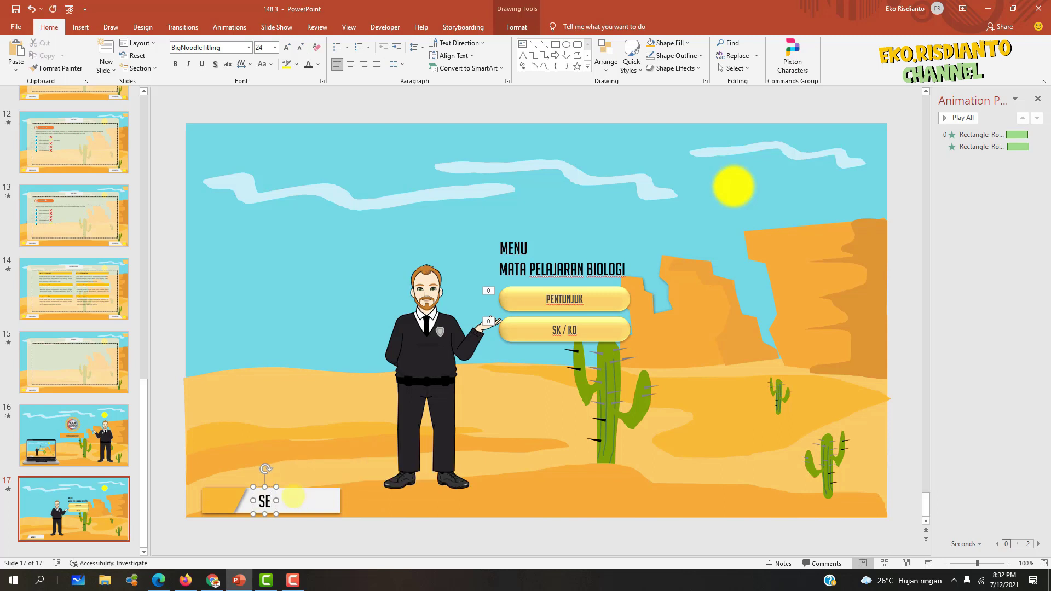
{"action": "type", "text": "BELUMNYA"}
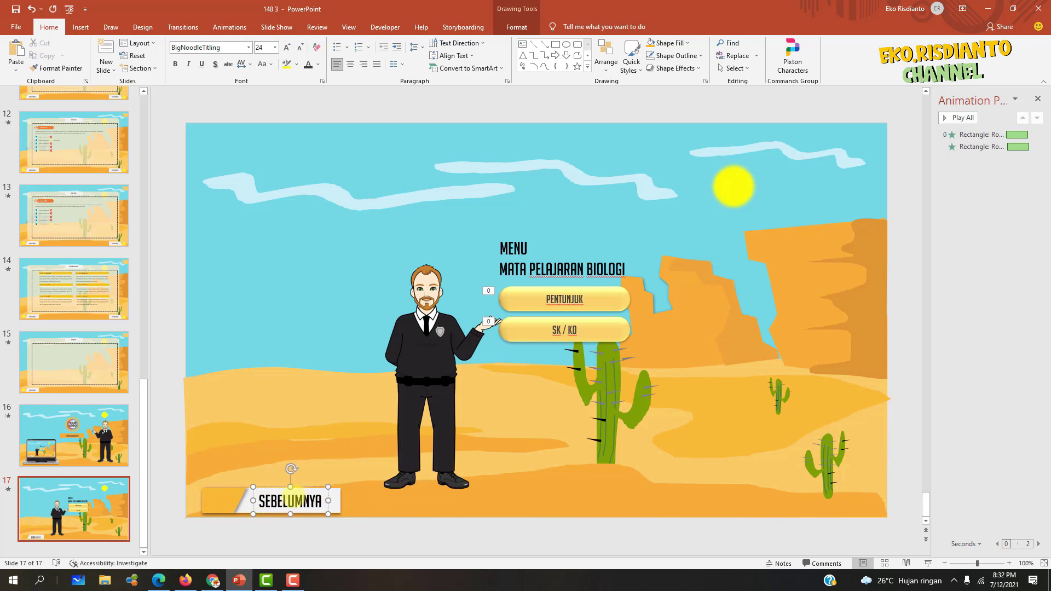
{"action": "key", "text": "ctrl+a"}
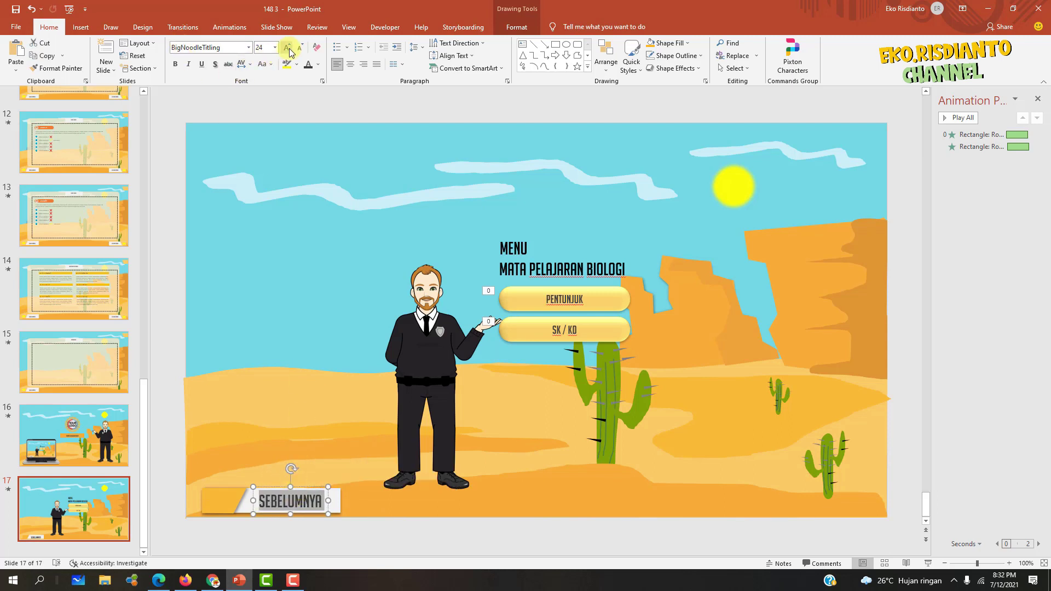
{"action": "left_click", "coordinate": [298, 49]}
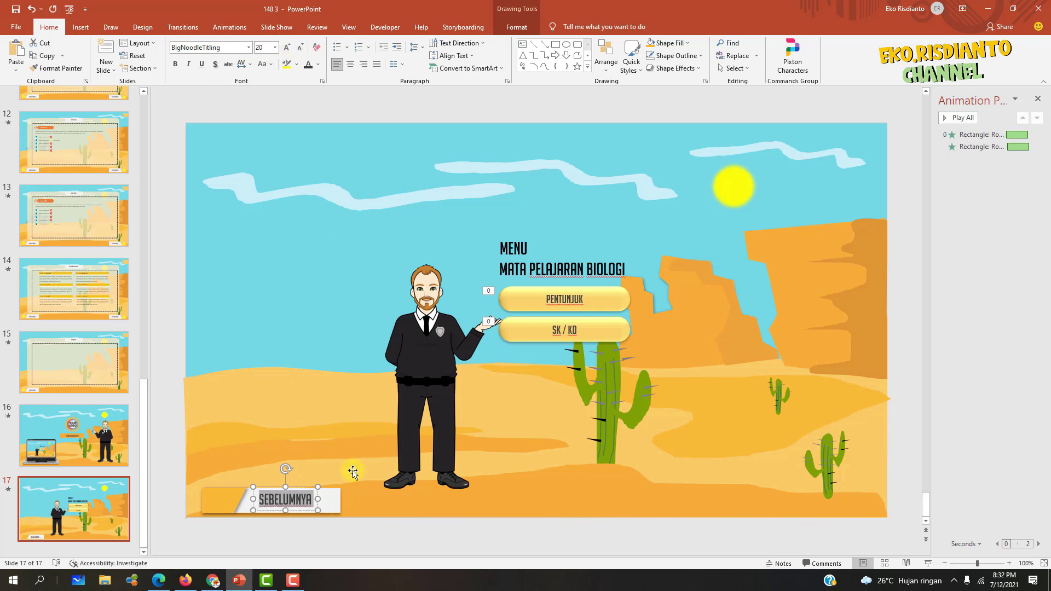
{"action": "left_click", "coordinate": [301, 50]}
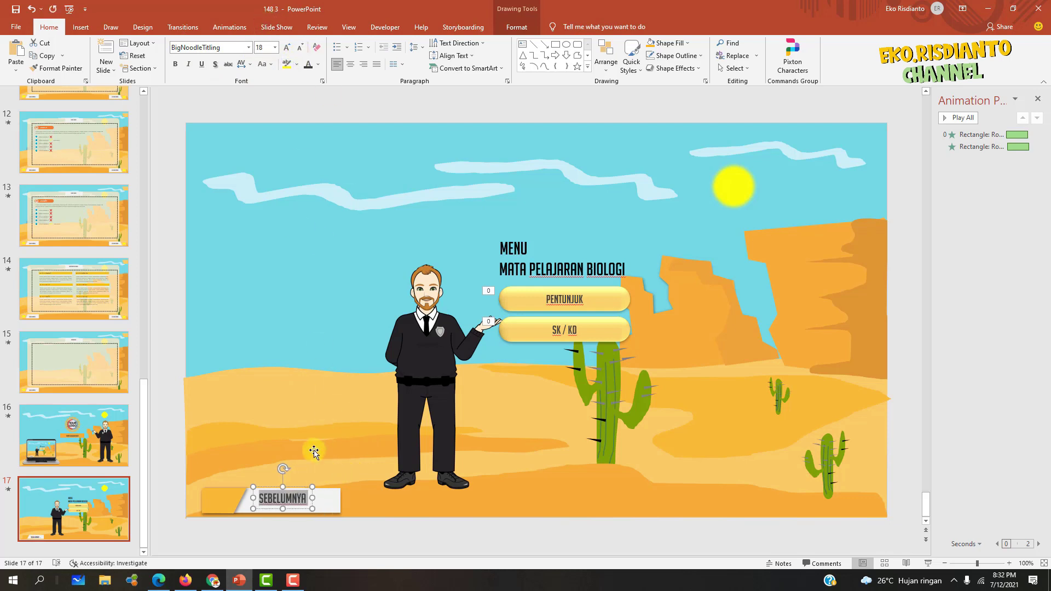
{"action": "left_click_drag", "start_coordinate": [301, 487], "coordinate": [304, 489]}
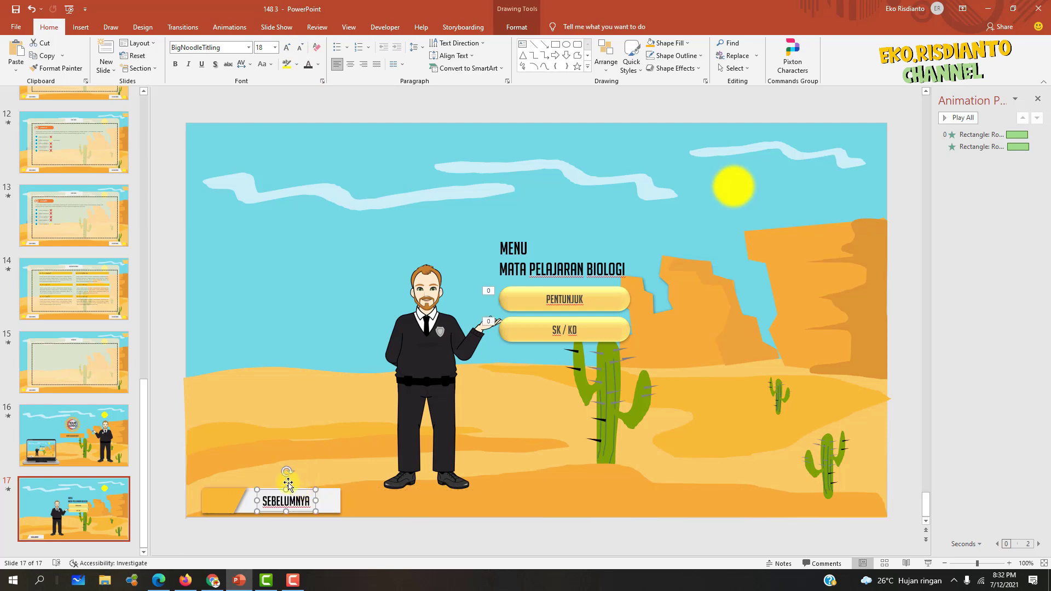
{"action": "left_click", "coordinate": [252, 449]}
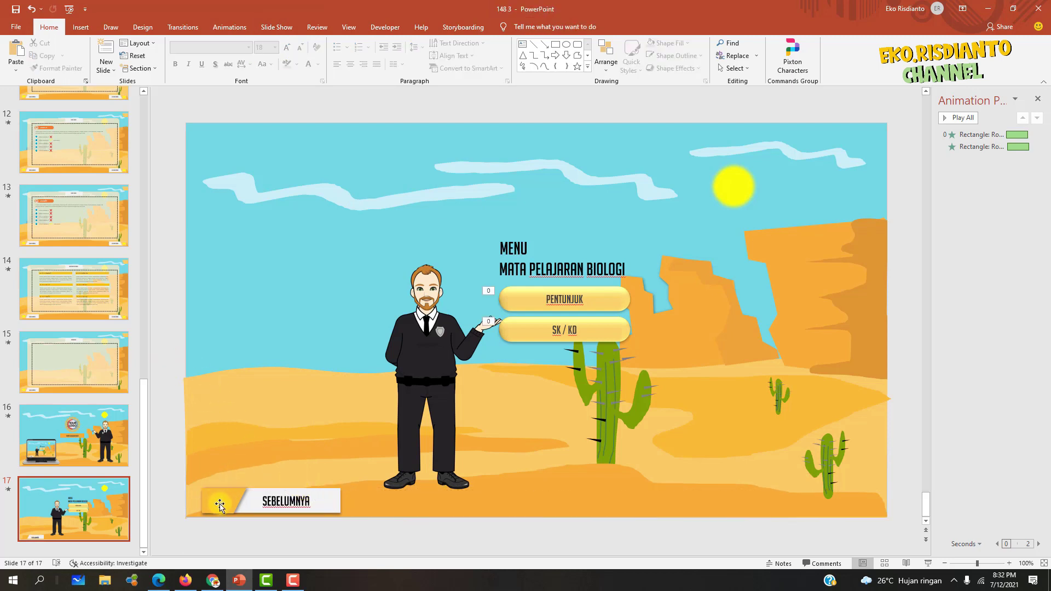
Draw a Left Arrow block shape, fill it yellow and remove its outline.
{"action": "left_click", "coordinate": [81, 27]}
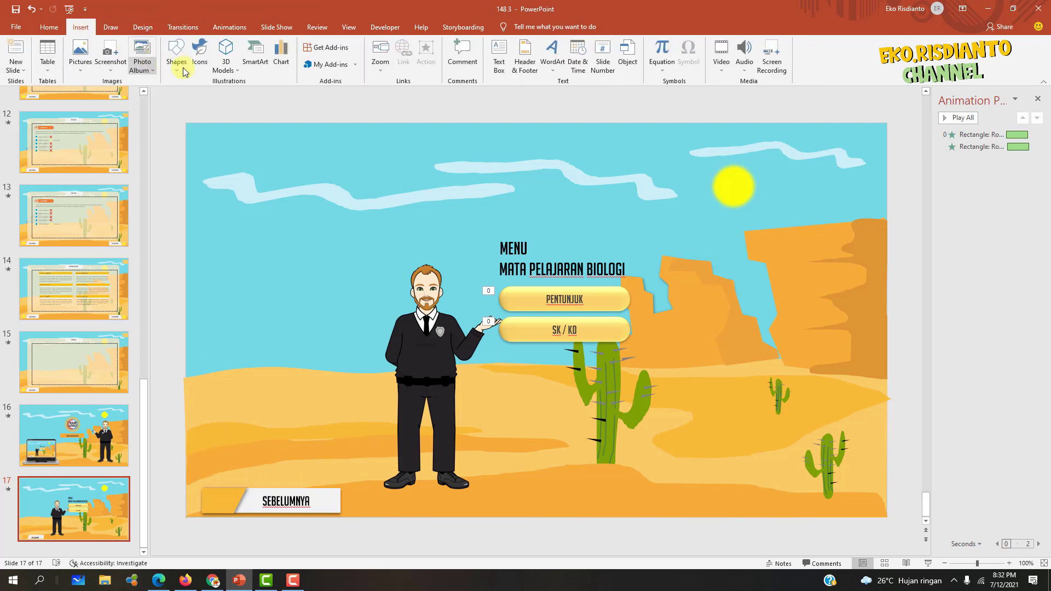
{"action": "left_click", "coordinate": [176, 60]}
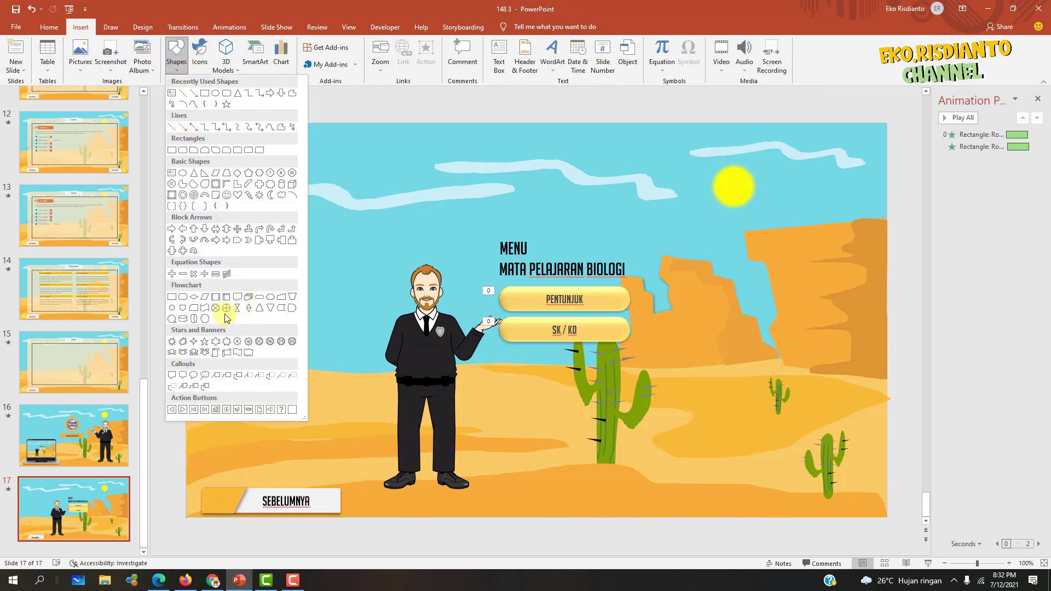
{"action": "left_click", "coordinate": [184, 232]}
{"action": "left_click_drag", "start_coordinate": [210, 317], "coordinate": [241, 336]}
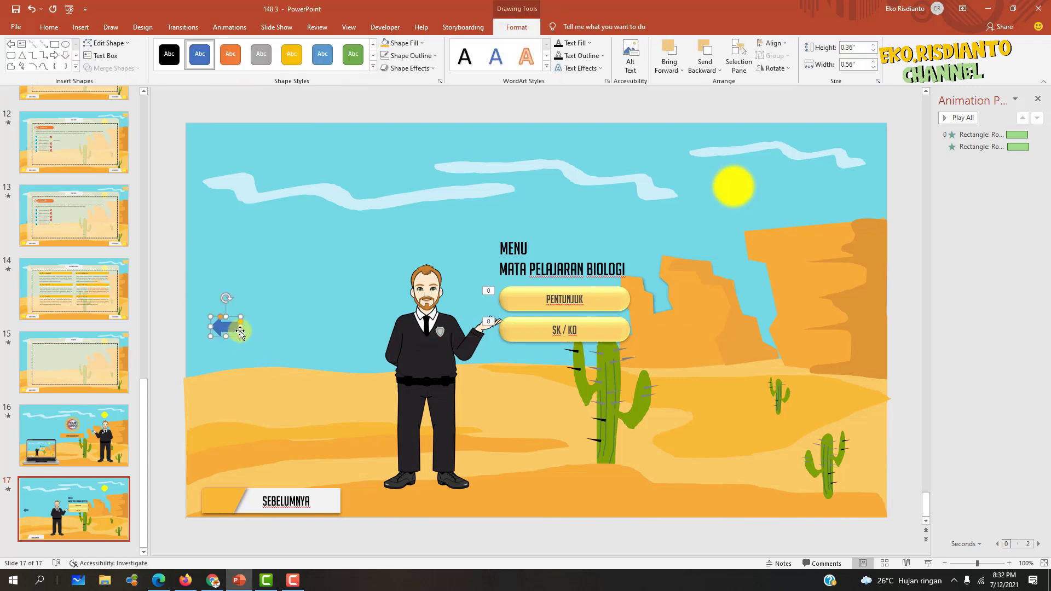
{"action": "scroll", "coordinate": [244, 340], "scroll_direction": "up", "scroll_amount": 10, "text": "ctrl"}
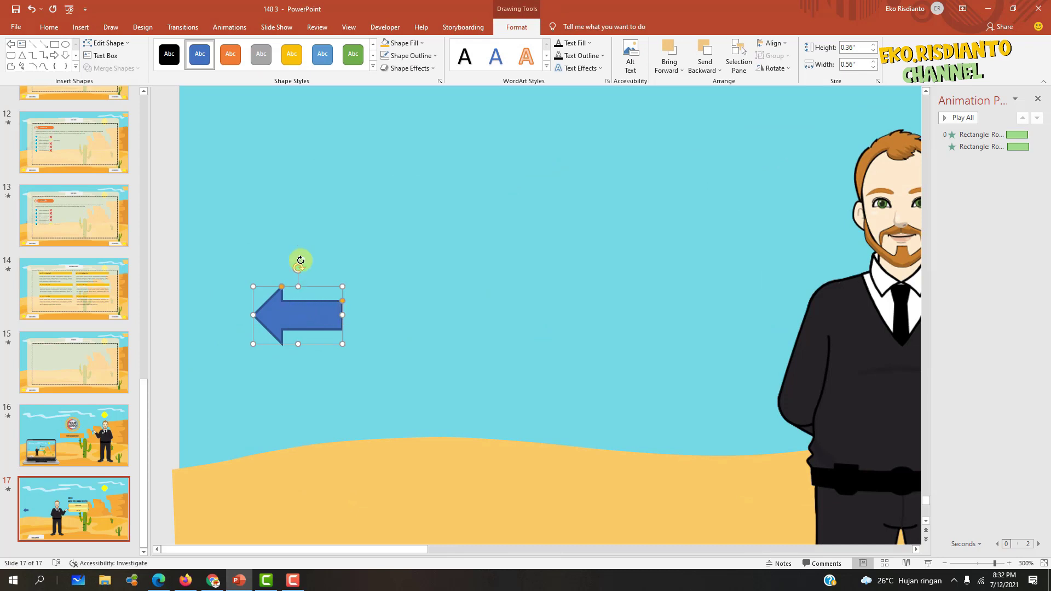
{"action": "left_click", "coordinate": [415, 43]}
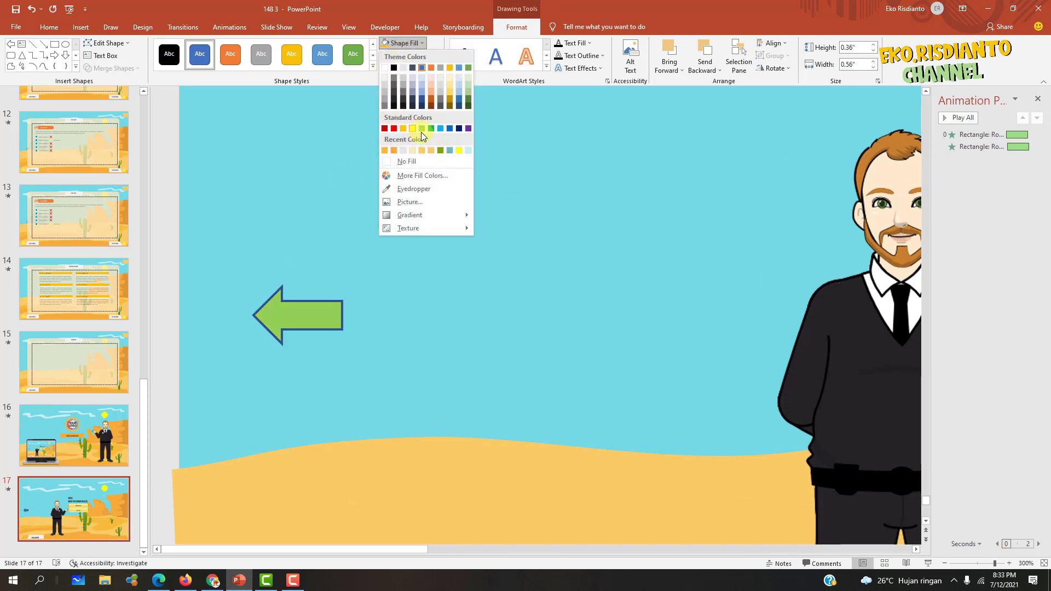
{"action": "left_click", "coordinate": [458, 150]}
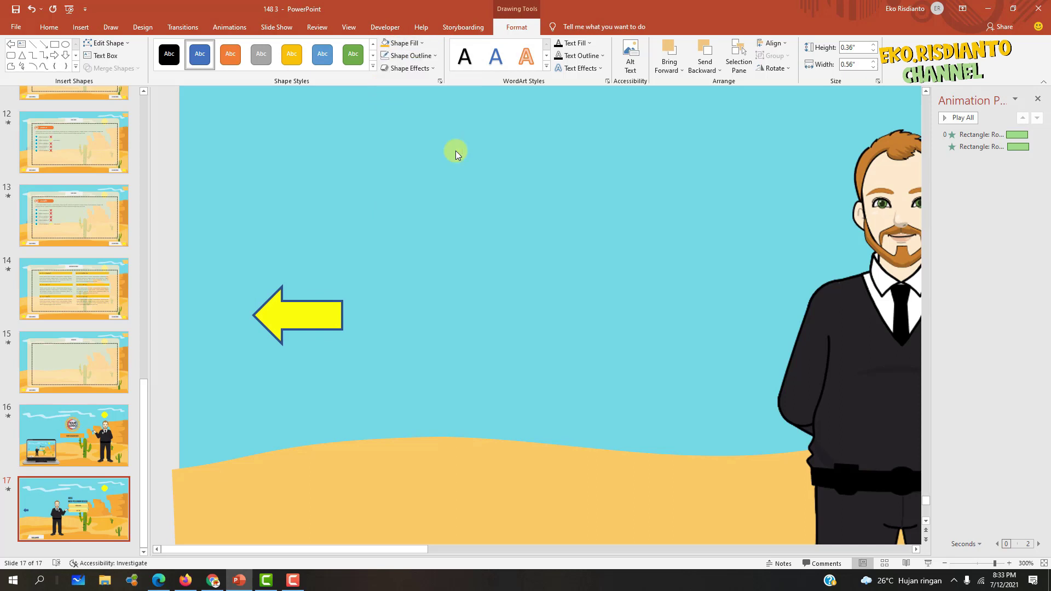
{"action": "left_click", "coordinate": [410, 55]}
{"action": "left_click", "coordinate": [394, 174]}
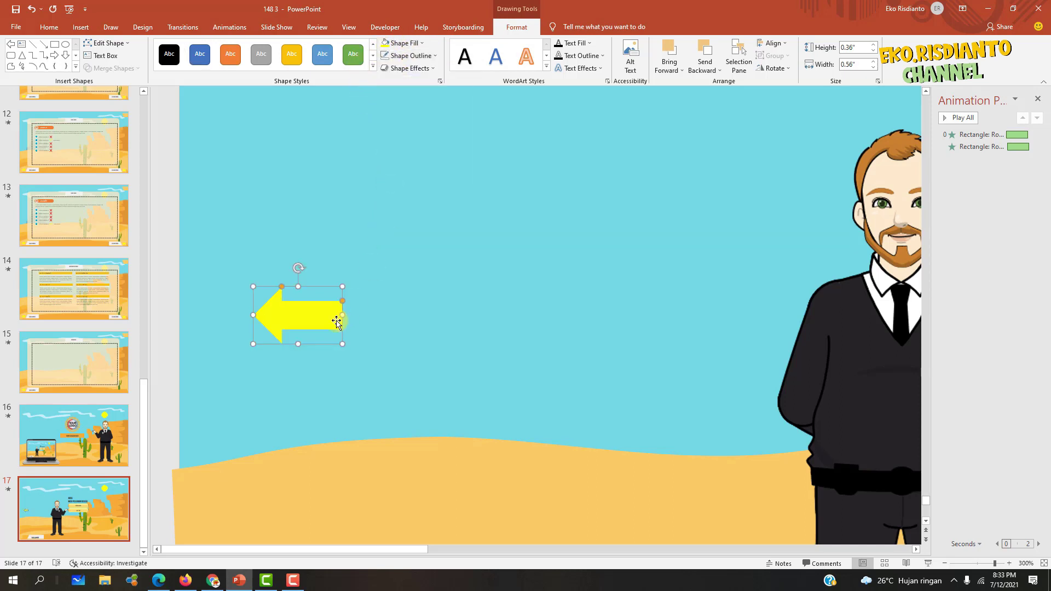
Narrow the arrow to 0.36 × 0.46 inches and move it onto the banner's gold end.
{"action": "left_click_drag", "start_coordinate": [330, 300], "coordinate": [340, 297]}
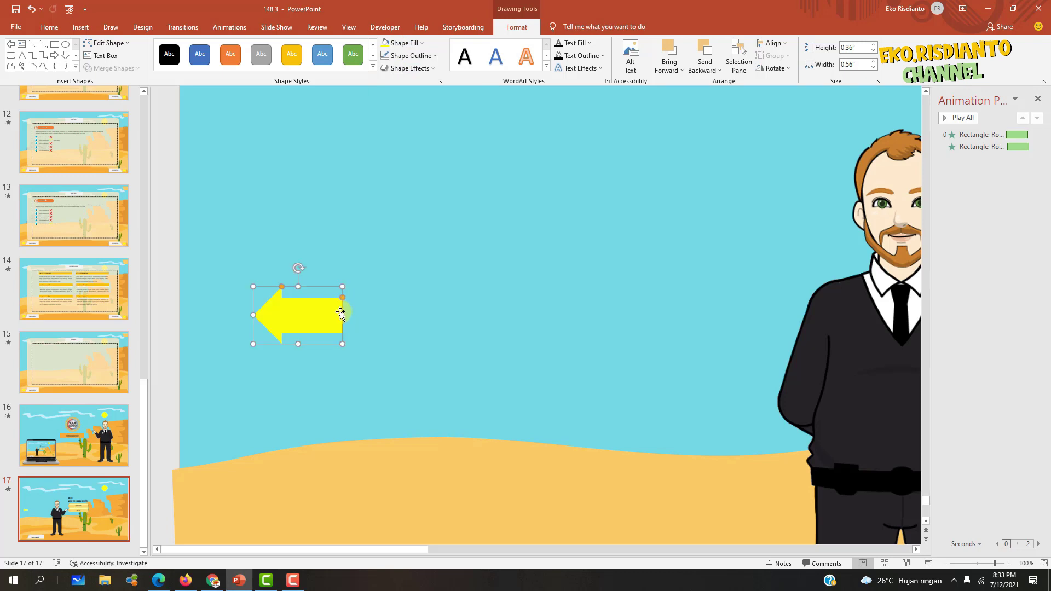
{"action": "left_click_drag", "start_coordinate": [340, 315], "coordinate": [326, 316]}
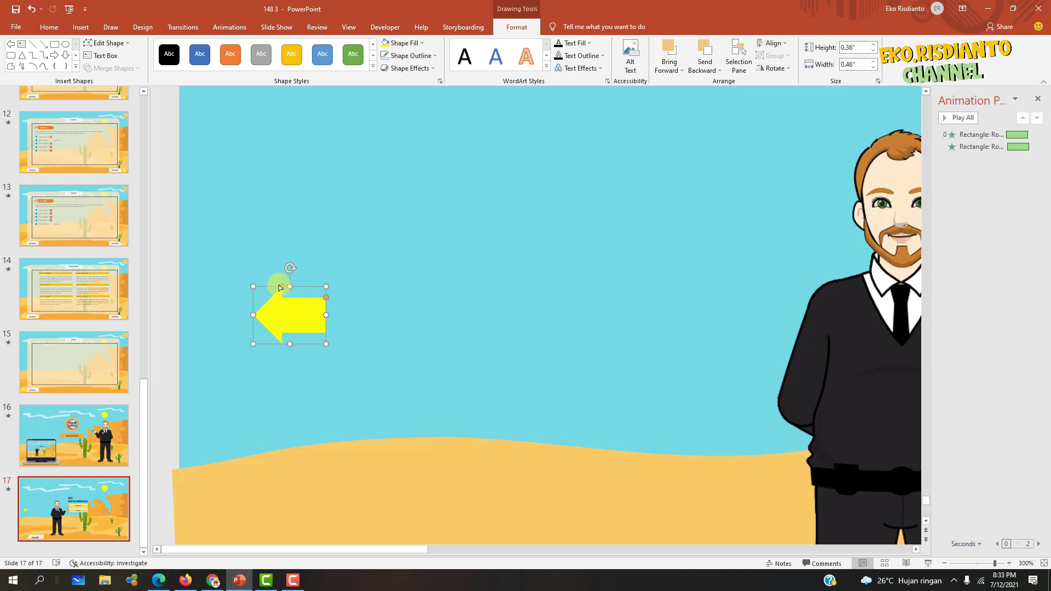
{"action": "left_click_drag", "start_coordinate": [279, 290], "coordinate": [277, 290]}
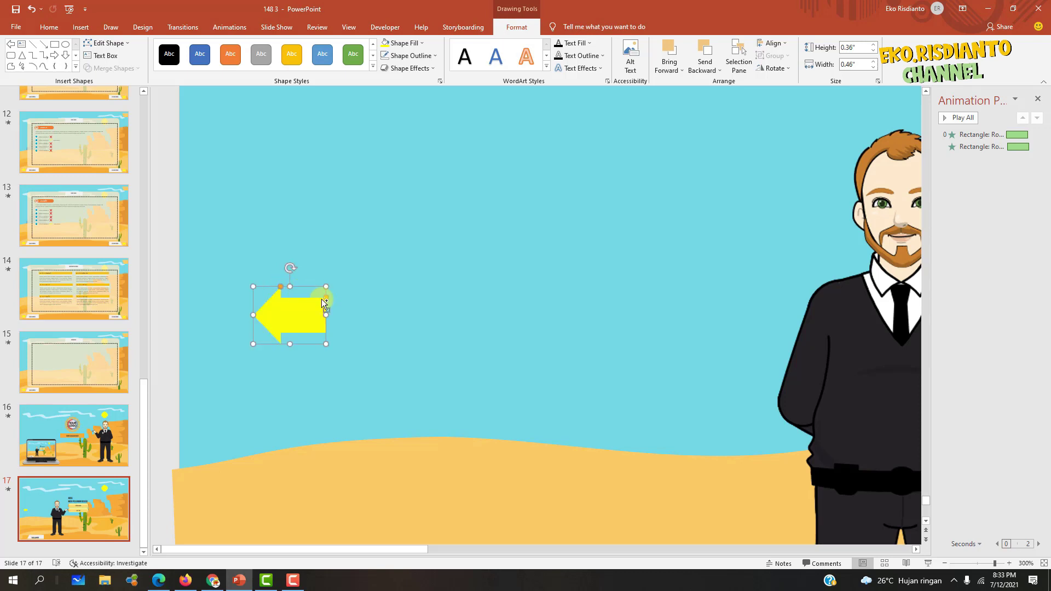
{"action": "scroll", "coordinate": [320, 299], "scroll_direction": "down", "scroll_amount": 5, "text": "ctrl"}
{"action": "left_click_drag", "start_coordinate": [210, 315], "coordinate": [204, 530]}
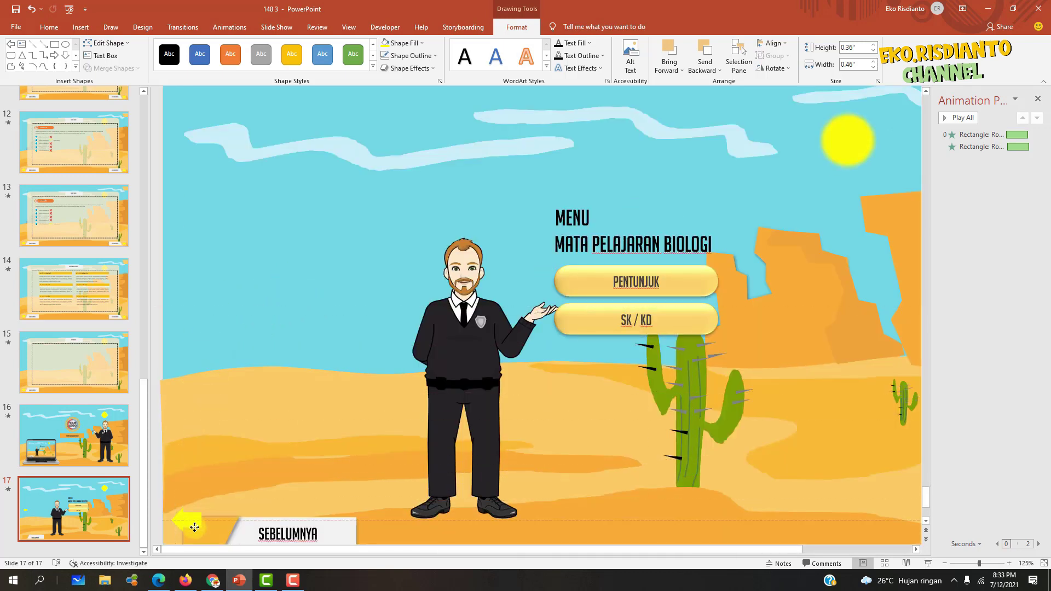
Give the yellow arrow an outer drop shadow preset through Format Shape.
{"action": "scroll", "coordinate": [330, 438], "scroll_direction": "down", "scroll_amount": 1, "text": "ctrl"}
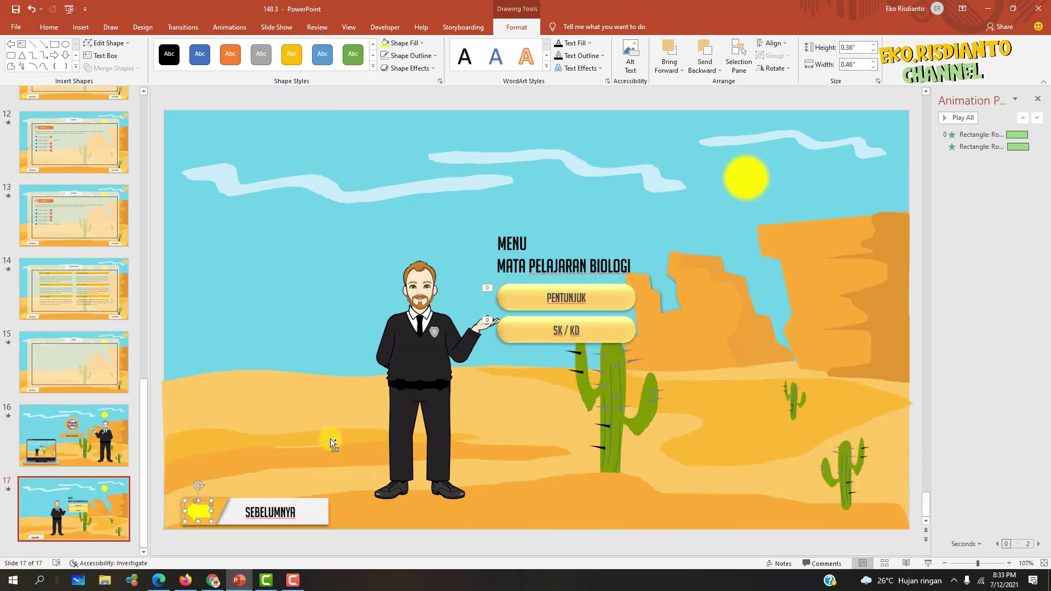
{"action": "left_click", "coordinate": [167, 454]}
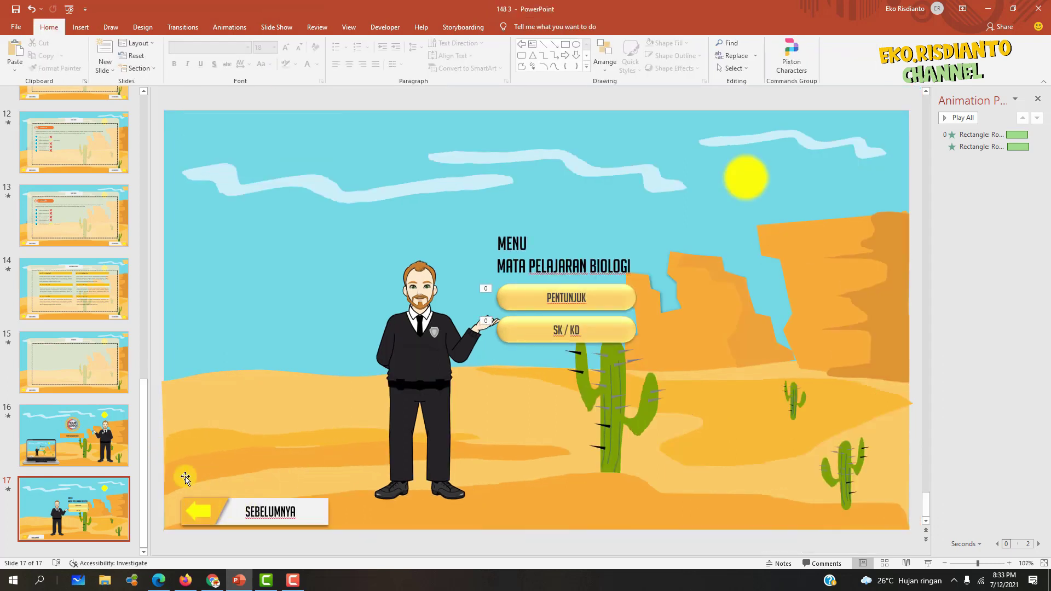
{"action": "left_click", "coordinate": [199, 511]}
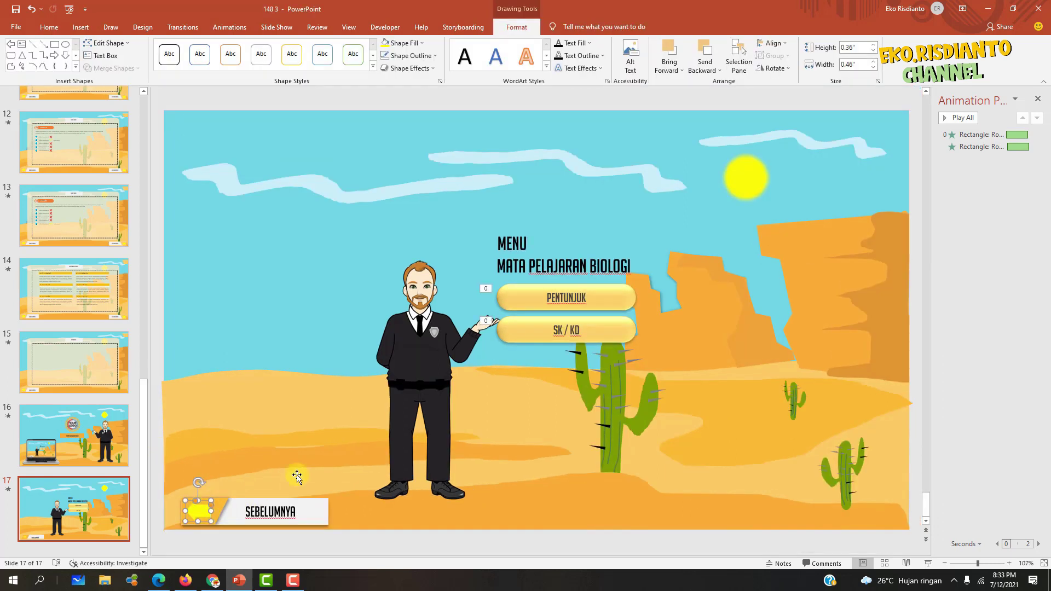
{"action": "right_click", "coordinate": [200, 514]}
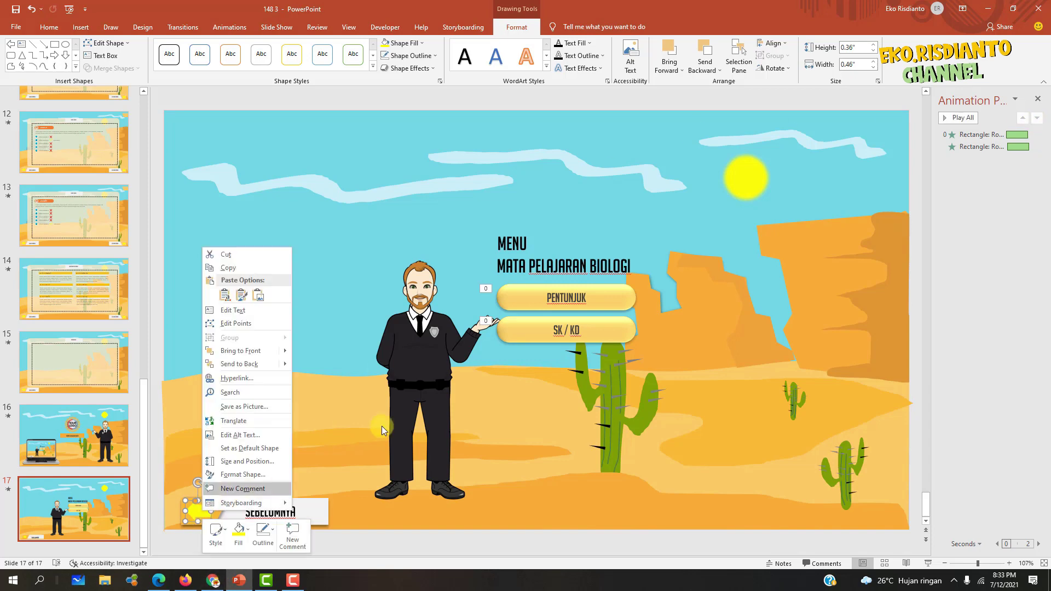
{"action": "left_click", "coordinate": [238, 474]}
{"action": "left_click", "coordinate": [934, 136]}
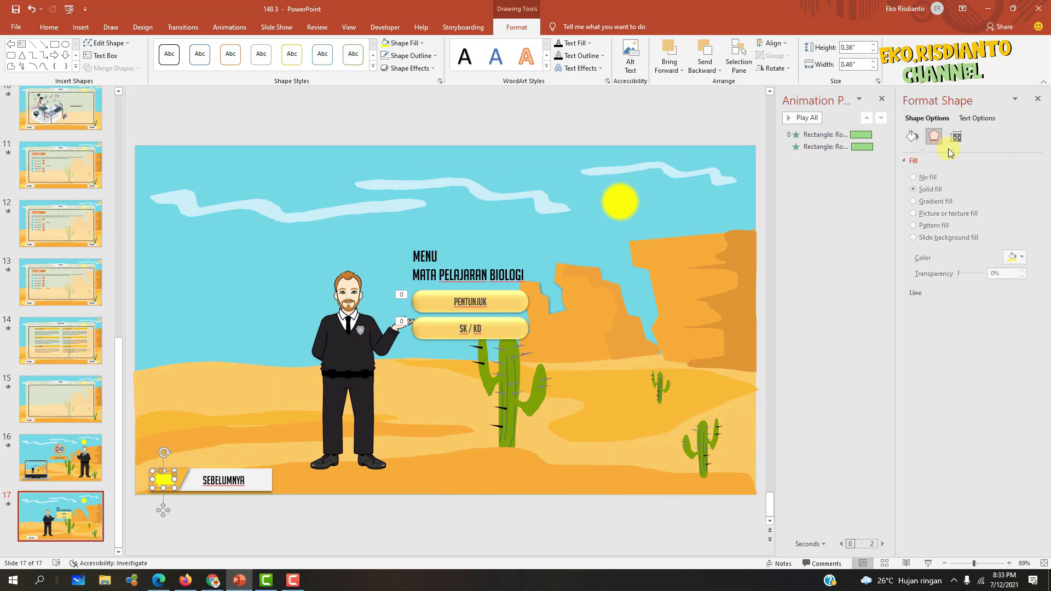
{"action": "left_click", "coordinate": [1017, 176]}
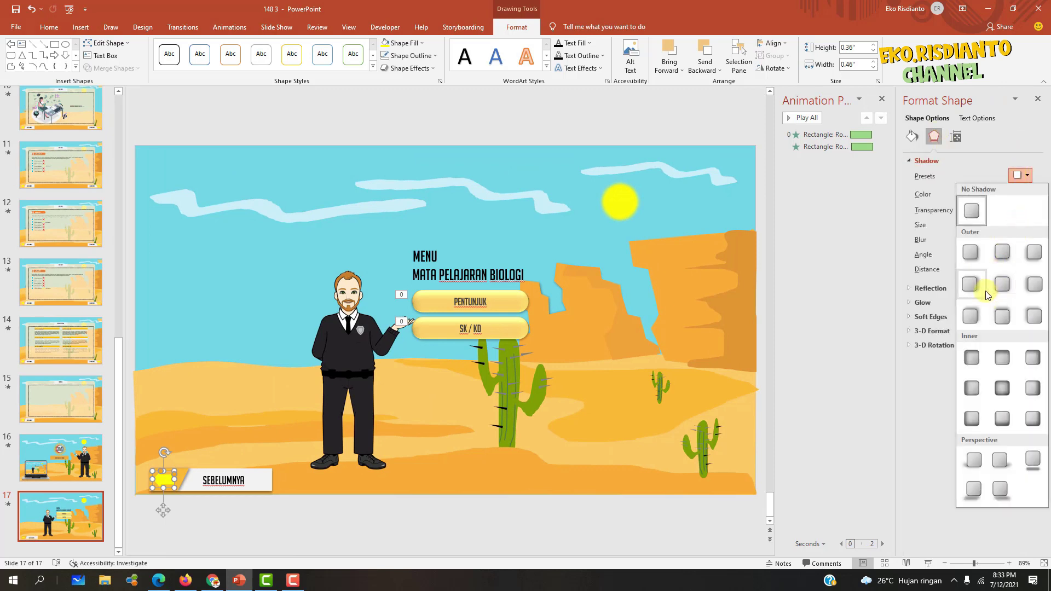
{"action": "left_click", "coordinate": [970, 284]}
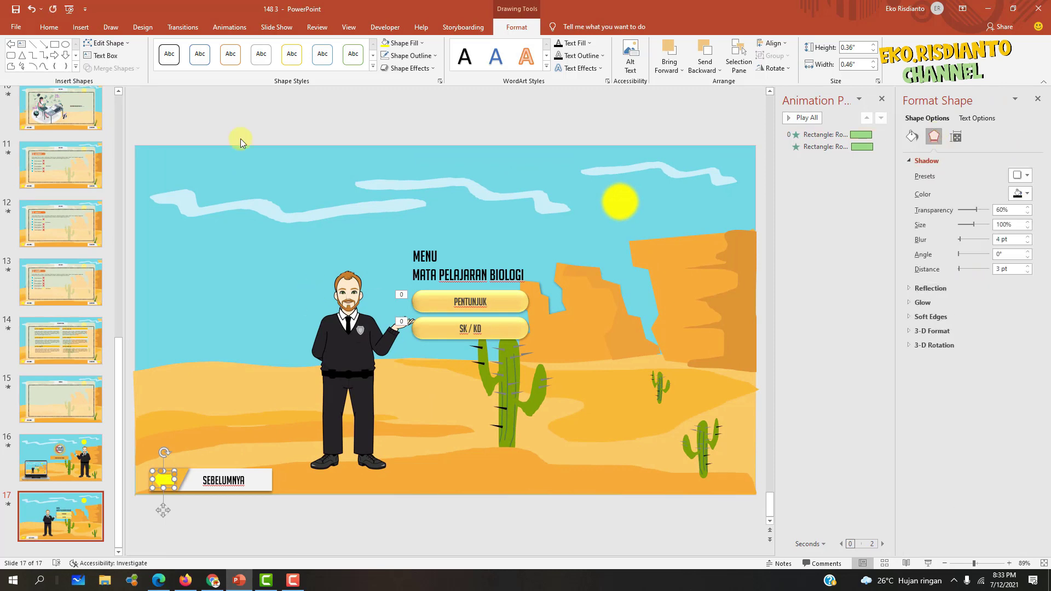
{"action": "left_click", "coordinate": [236, 121]}
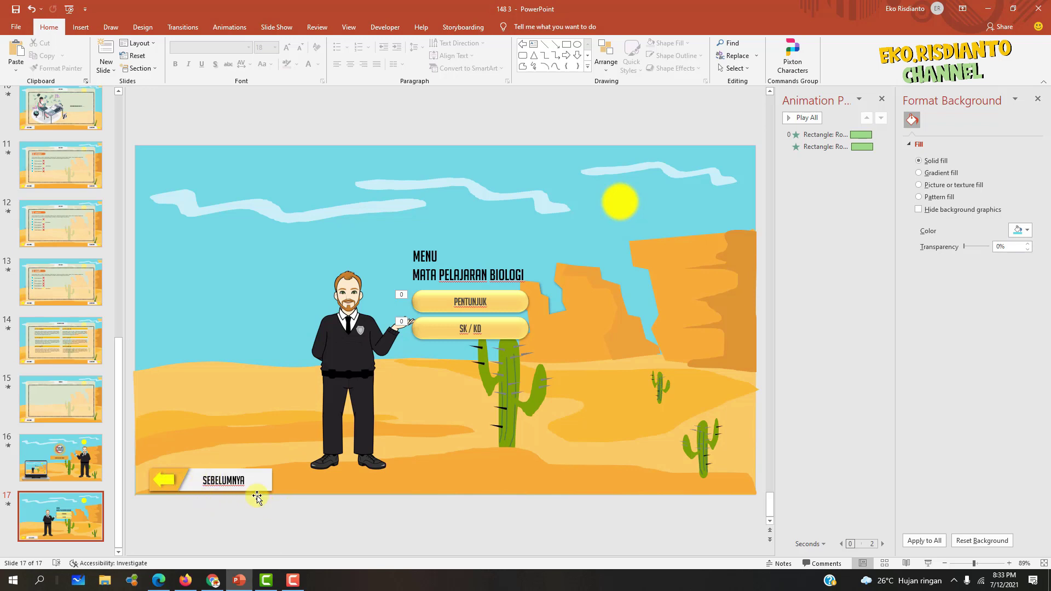
Select the arrow together with the SEBELUMNYA label and group them with Ctrl+G.
{"action": "left_click_drag", "start_coordinate": [296, 509], "coordinate": [131, 452]}
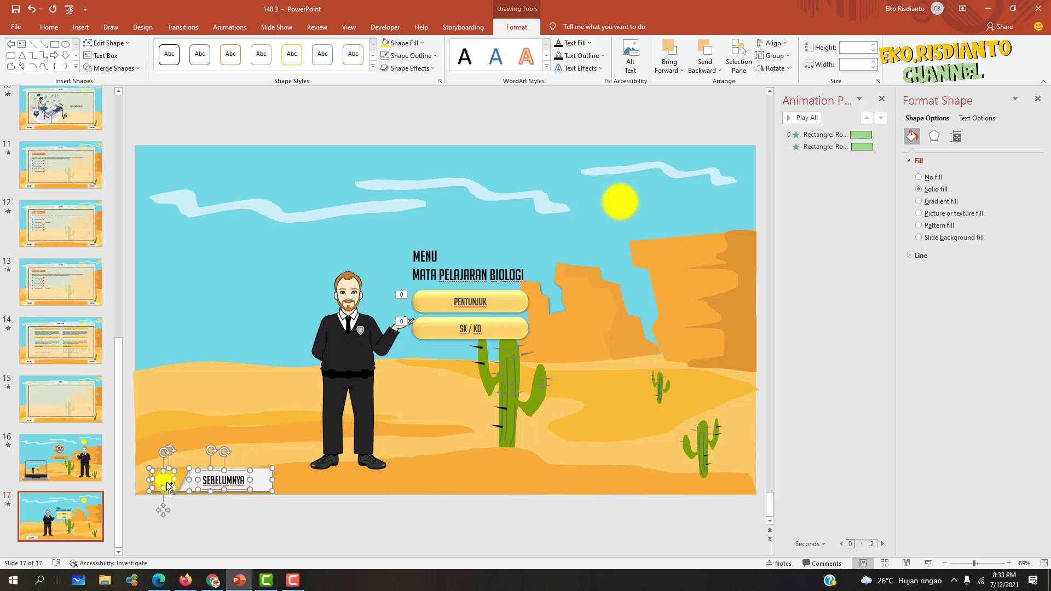
{"action": "left_click", "coordinate": [166, 484], "text": "shift"}
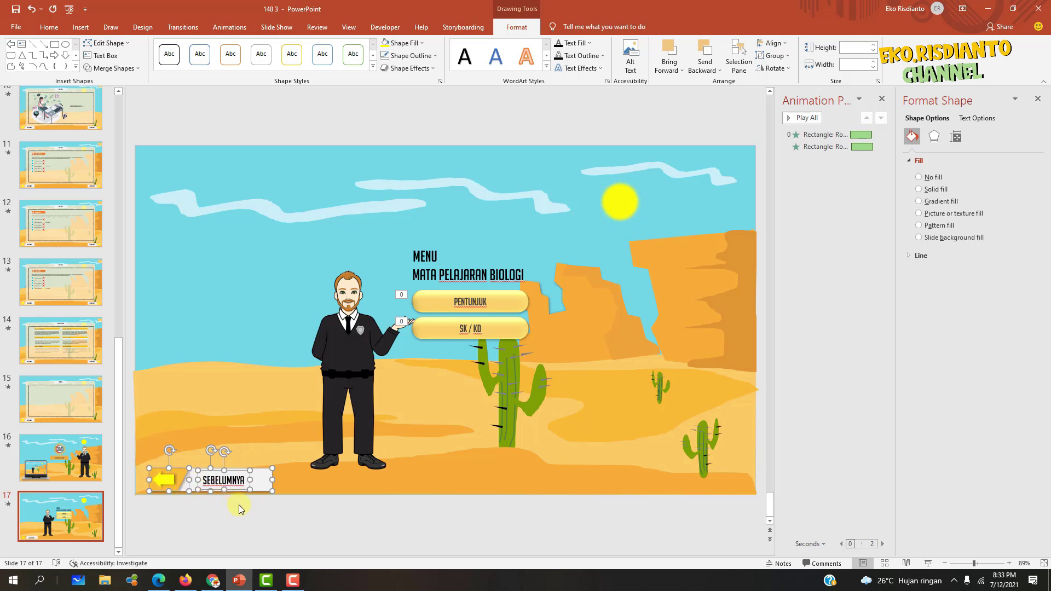
{"action": "key", "text": "ctrl+g"}
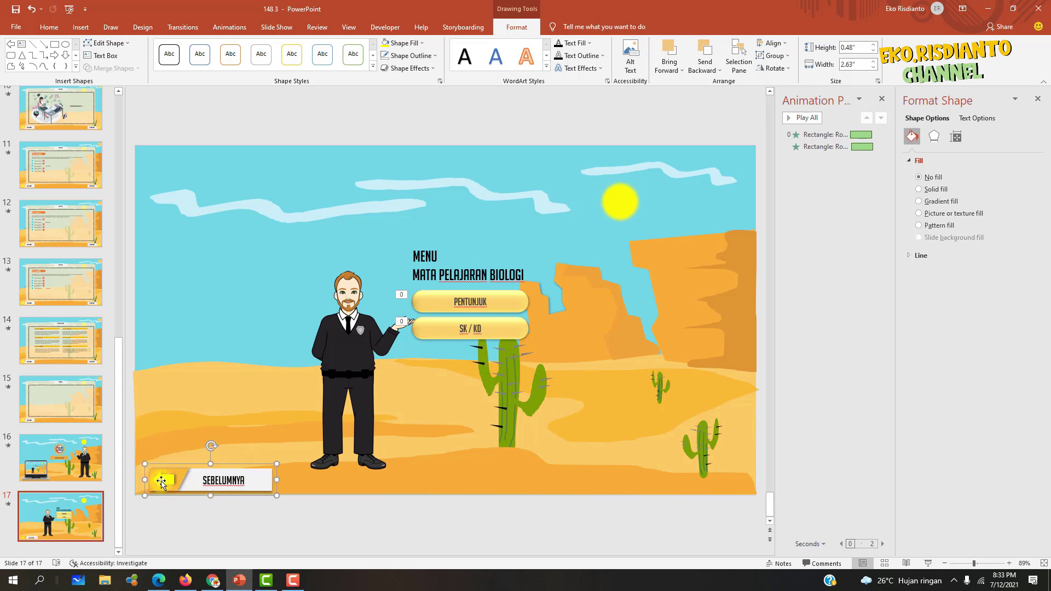
{"action": "left_click", "coordinate": [161, 481]}
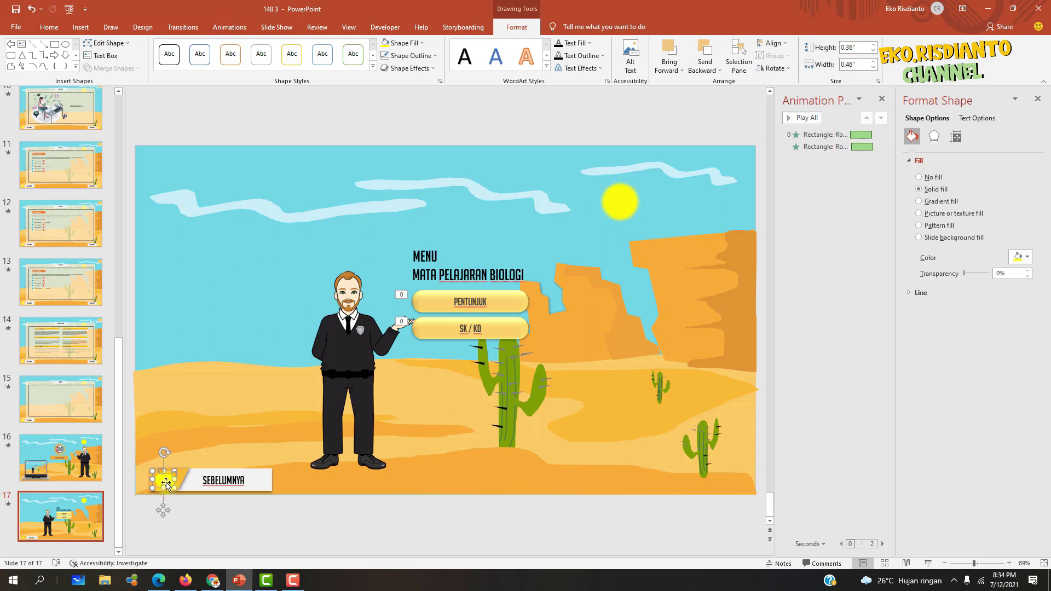
Apply the Pulse emphasis animation to the yellow arrow on slide 17.
{"action": "left_click", "coordinate": [229, 26]}
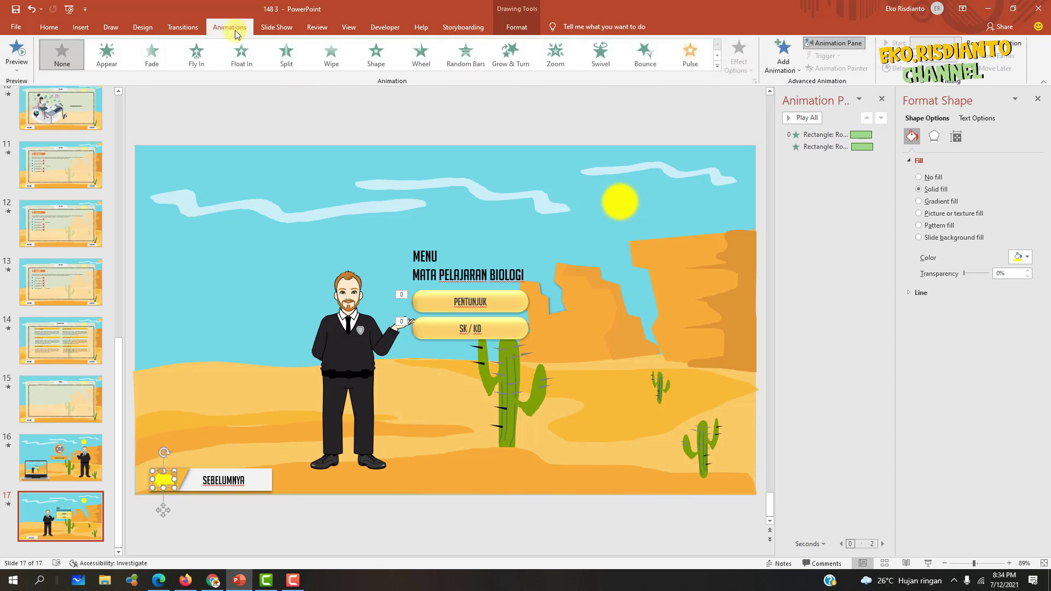
{"action": "left_click", "coordinate": [689, 61]}
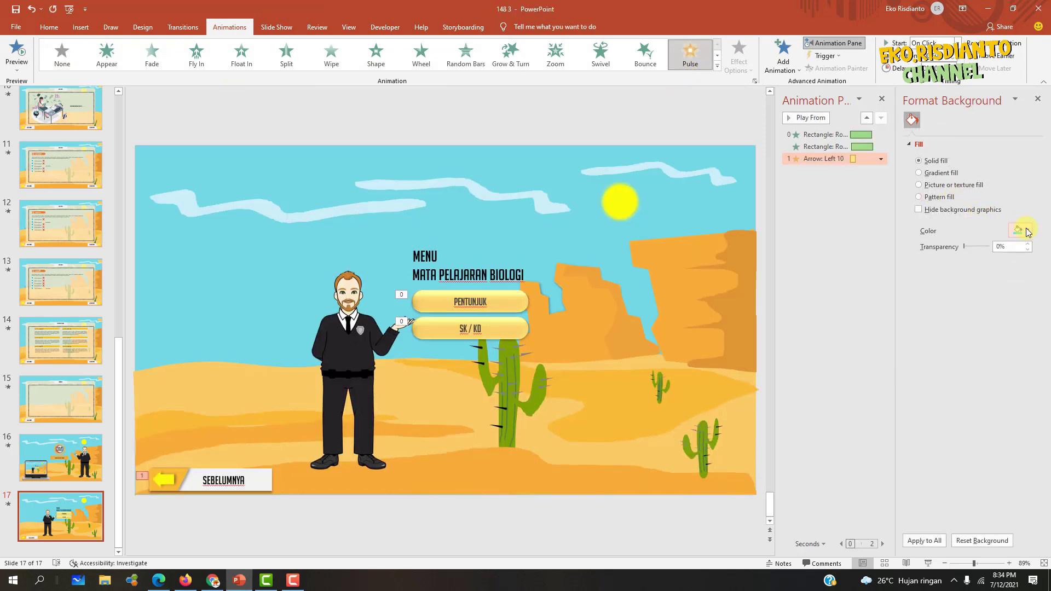
{"action": "left_click", "coordinate": [1036, 100]}
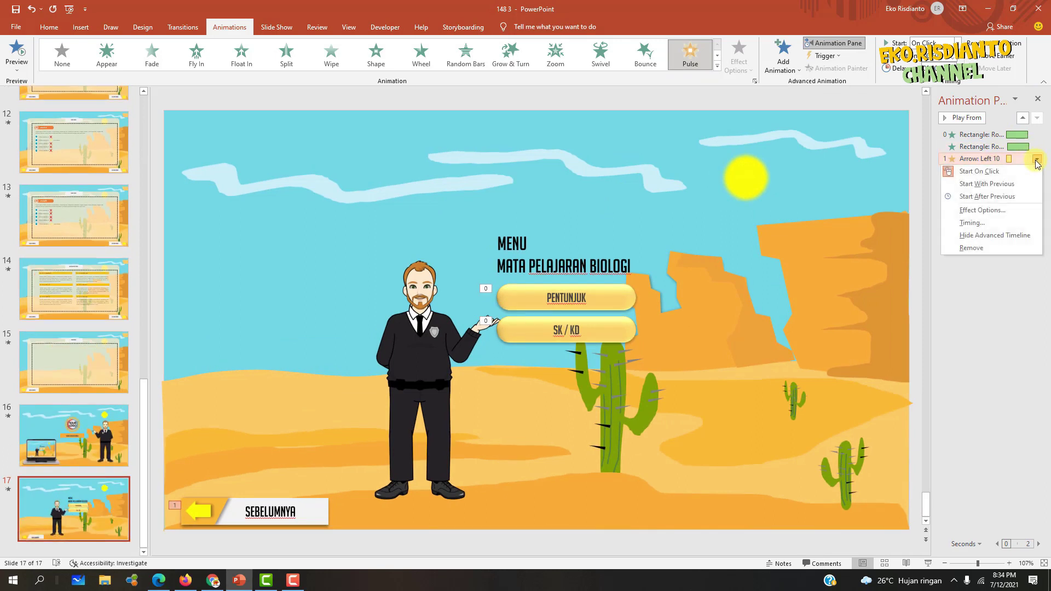
Set the Pulse to repeat Until End of Slide, then play the show from the menu slide.
{"action": "left_click", "coordinate": [981, 218]}
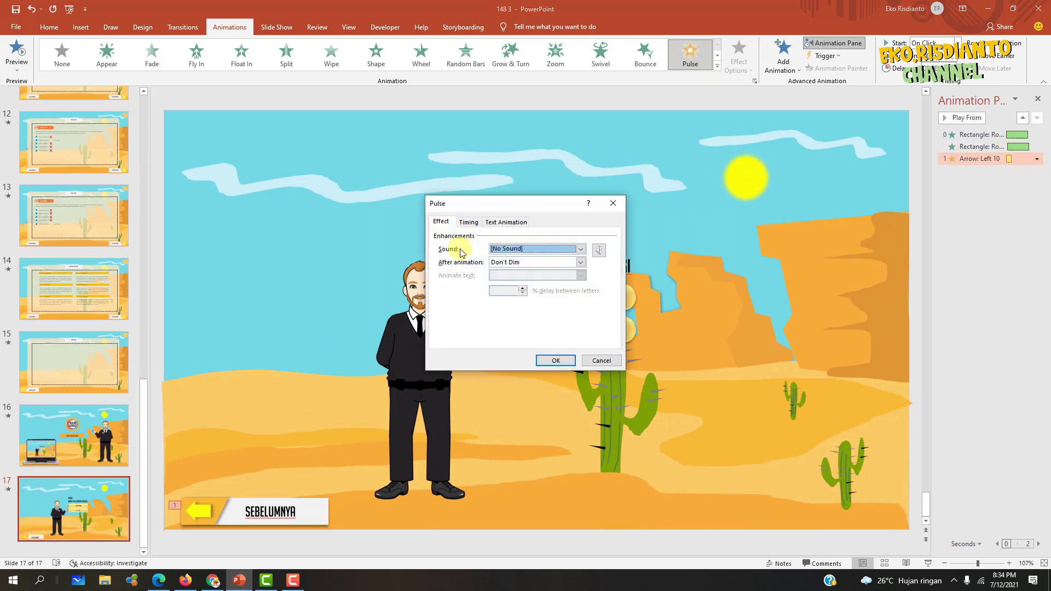
{"action": "left_click", "coordinate": [472, 222]}
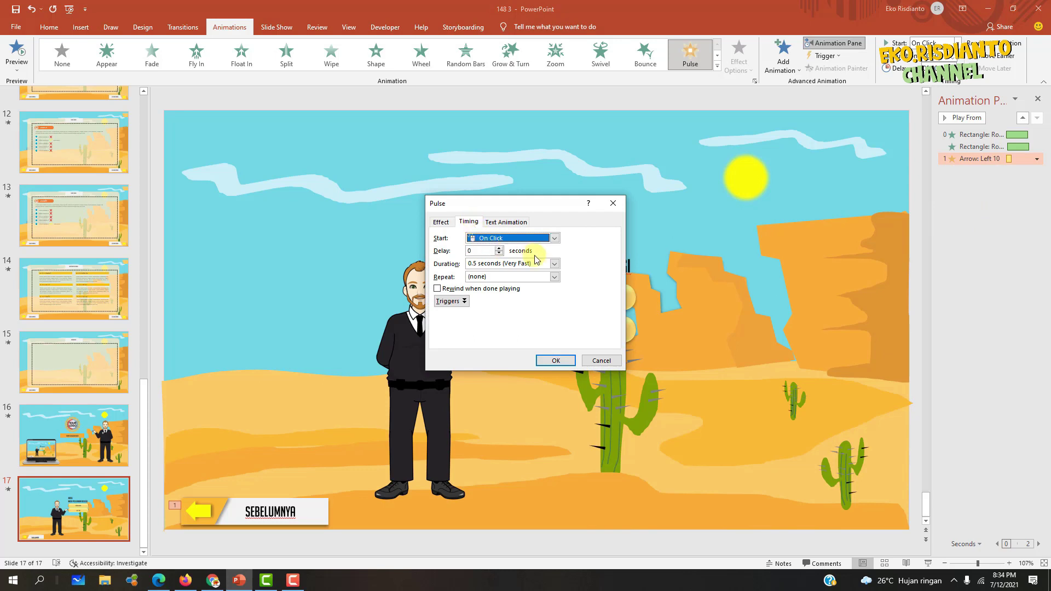
{"action": "left_click", "coordinate": [554, 277]}
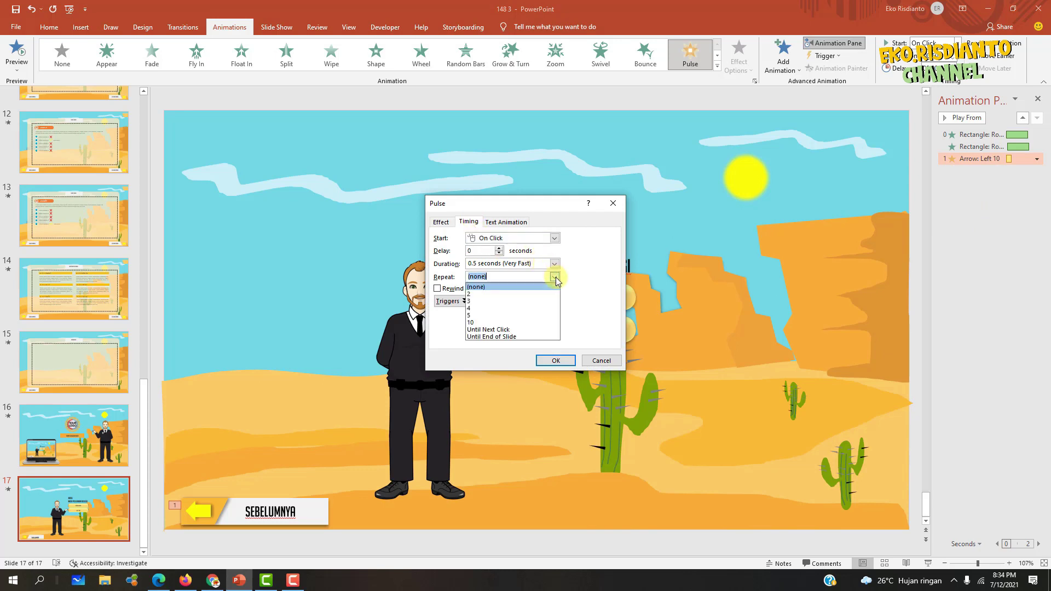
{"action": "left_click", "coordinate": [504, 337]}
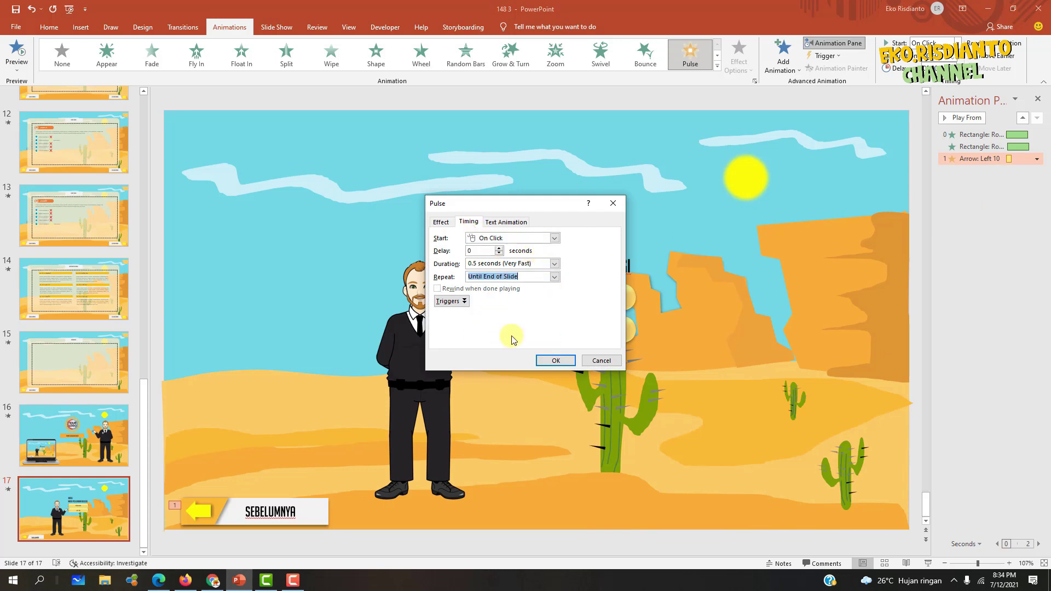
{"action": "left_click", "coordinate": [554, 359]}
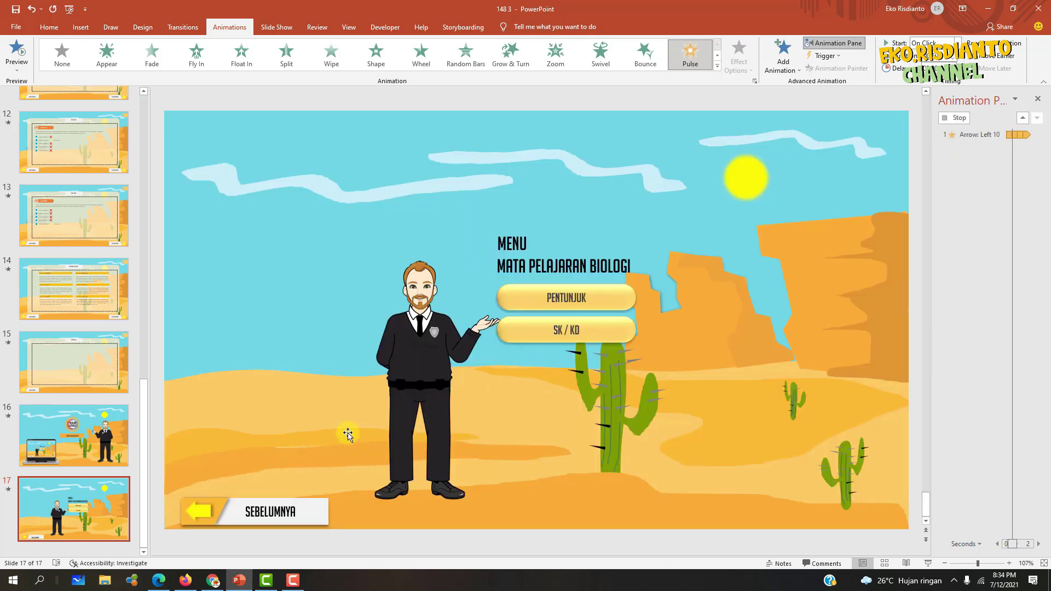
{"action": "left_click", "coordinate": [927, 564]}
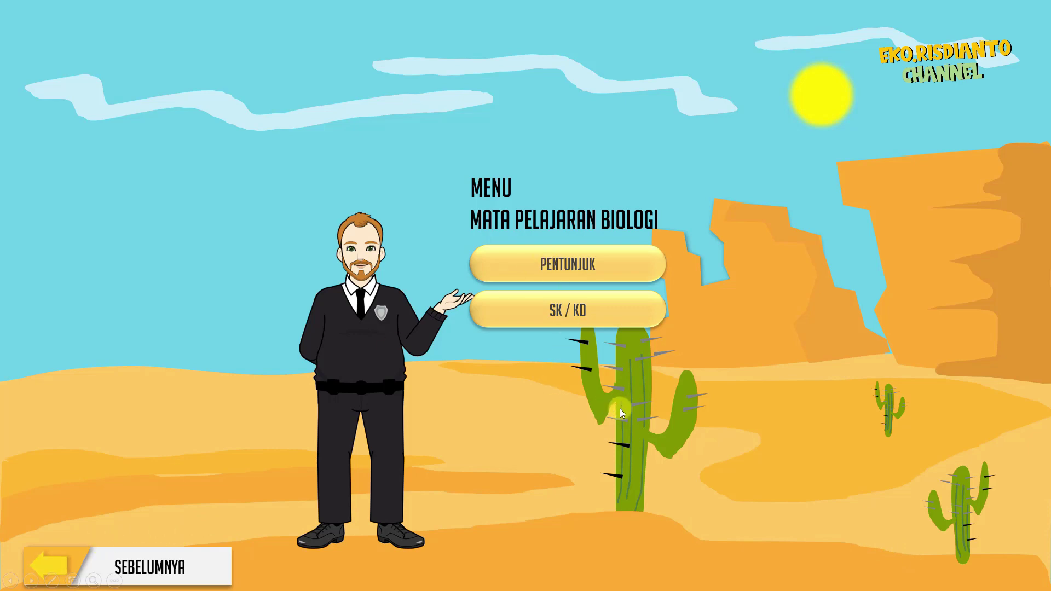
Exit the show and set the yellow arrow's pulse to start With Previous.
{"action": "key", "text": "Escape"}
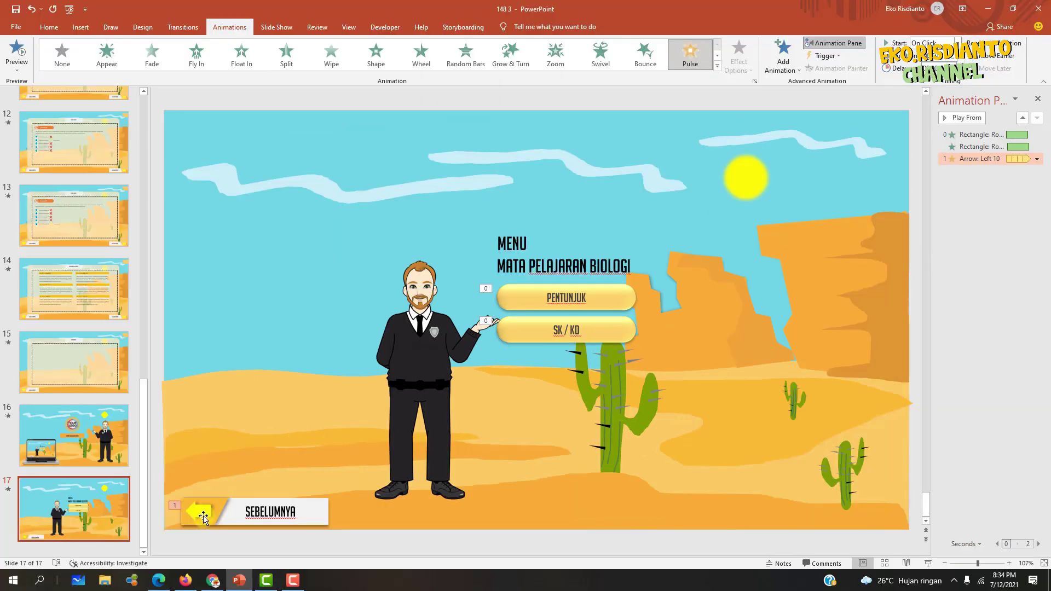
{"action": "left_click", "coordinate": [197, 514]}
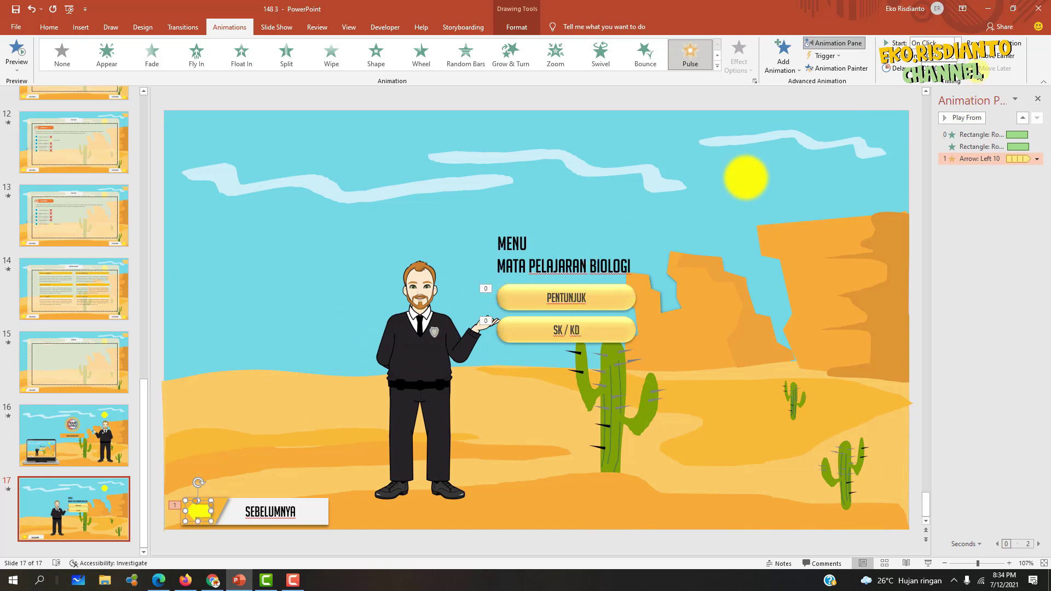
{"action": "left_click", "coordinate": [955, 43]}
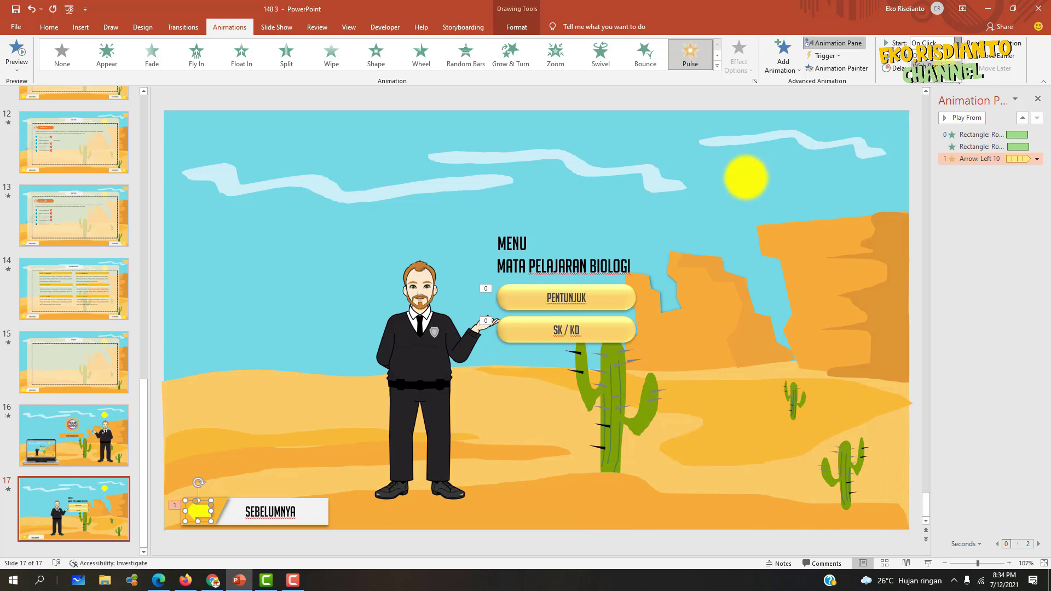
{"action": "left_click", "coordinate": [931, 56]}
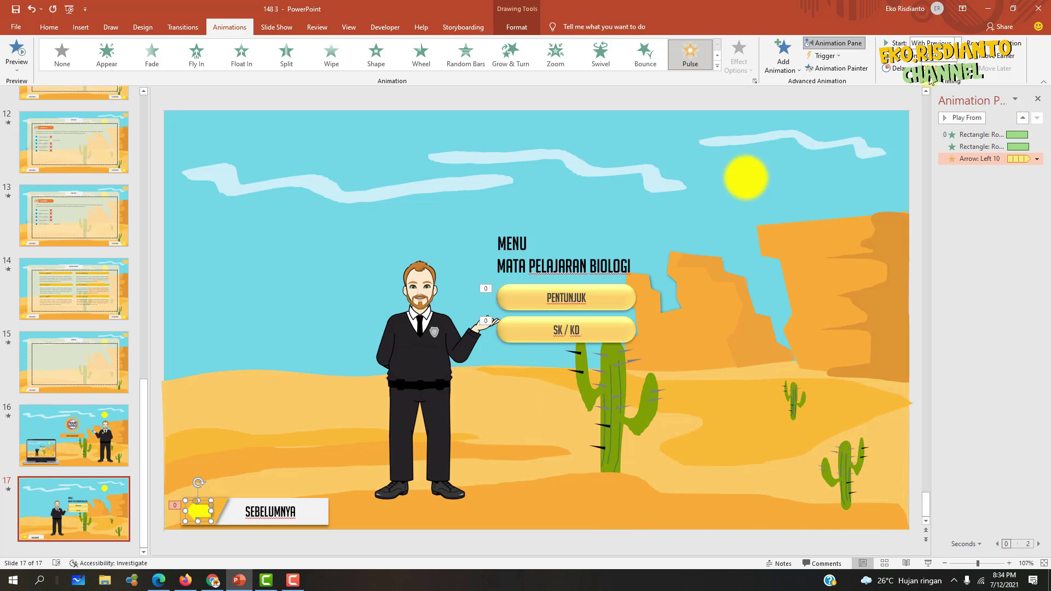
Preview the menu slide as a slideshow to check the automatic pulse.
{"action": "left_click", "coordinate": [929, 564]}
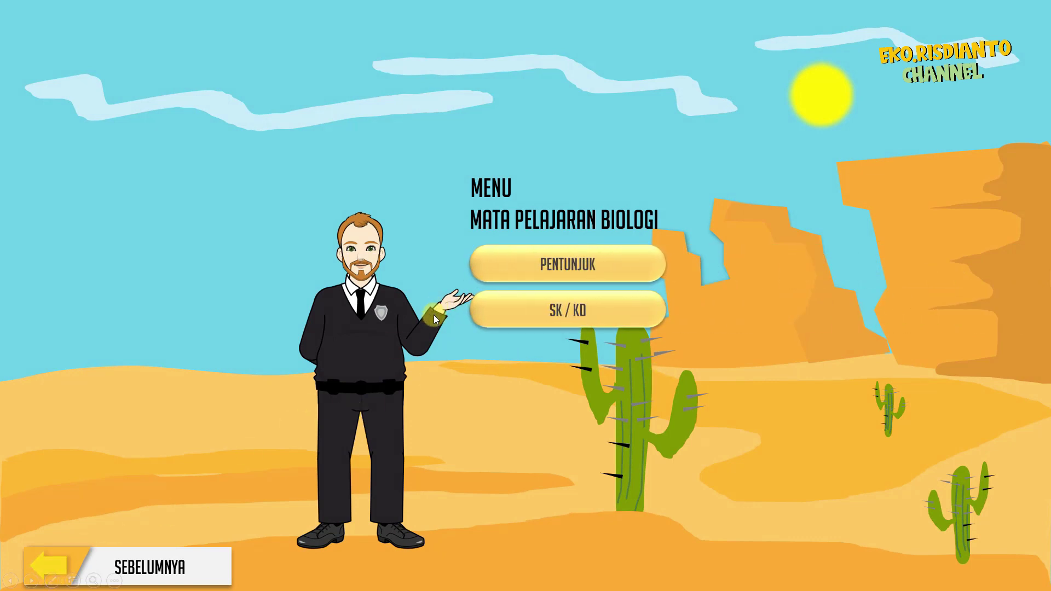
{"action": "key", "text": "Escape"}
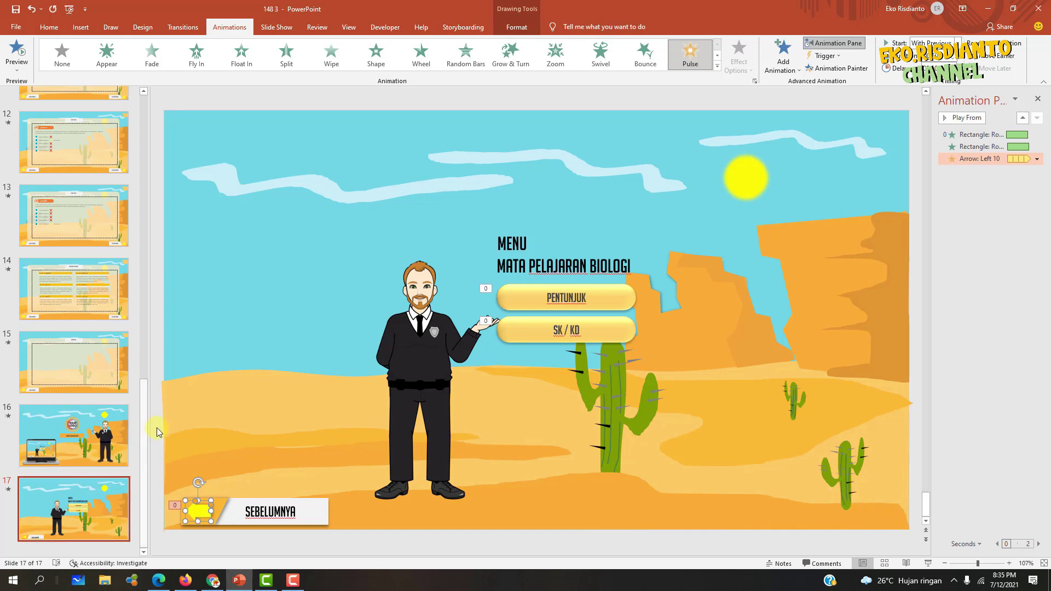
{"action": "left_click_drag", "start_coordinate": [145, 424], "coordinate": [139, 111]}
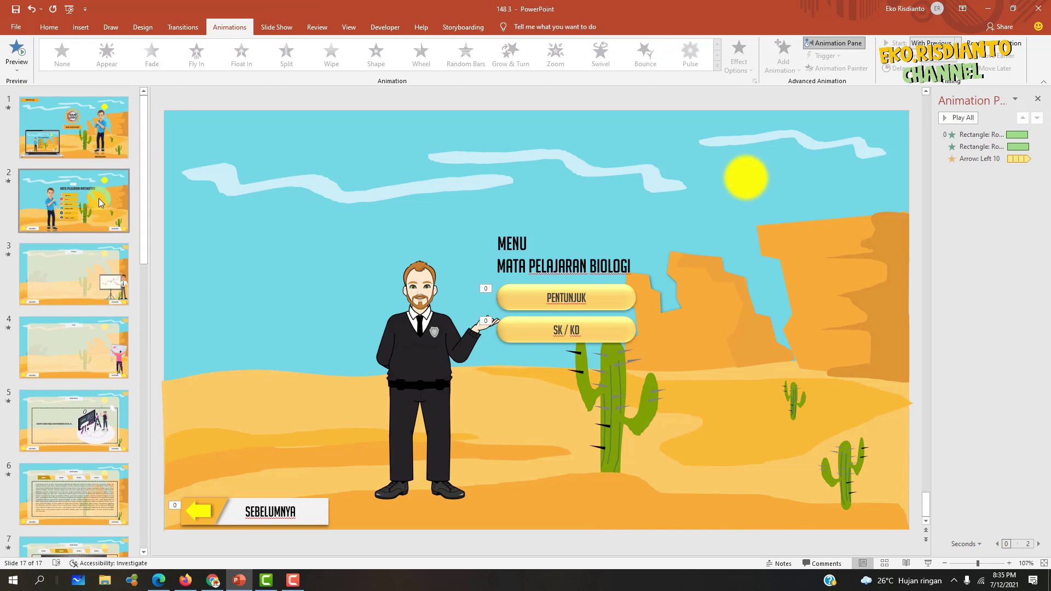
Show slide 3, the PETUNJUK slide, full-screen and then exit the preview.
{"action": "left_click", "coordinate": [95, 263]}
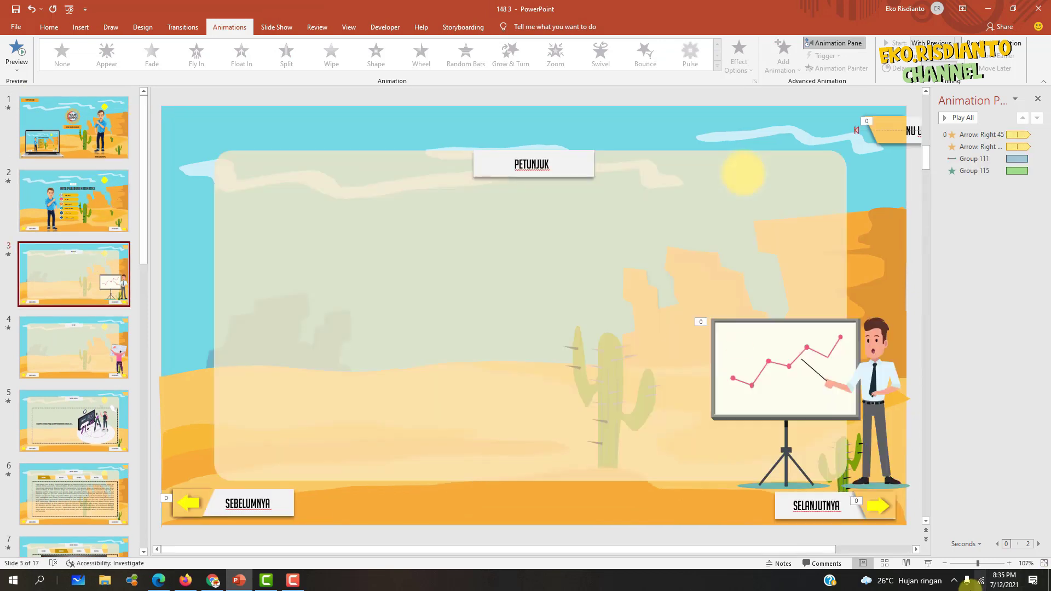
{"action": "left_click", "coordinate": [927, 566]}
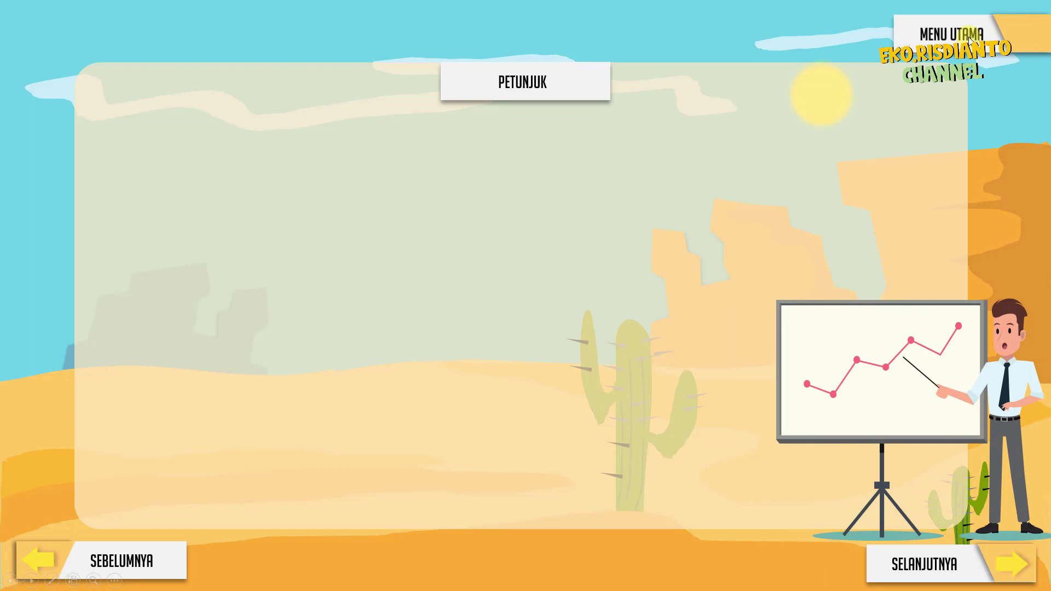
{"action": "key", "text": "Escape"}
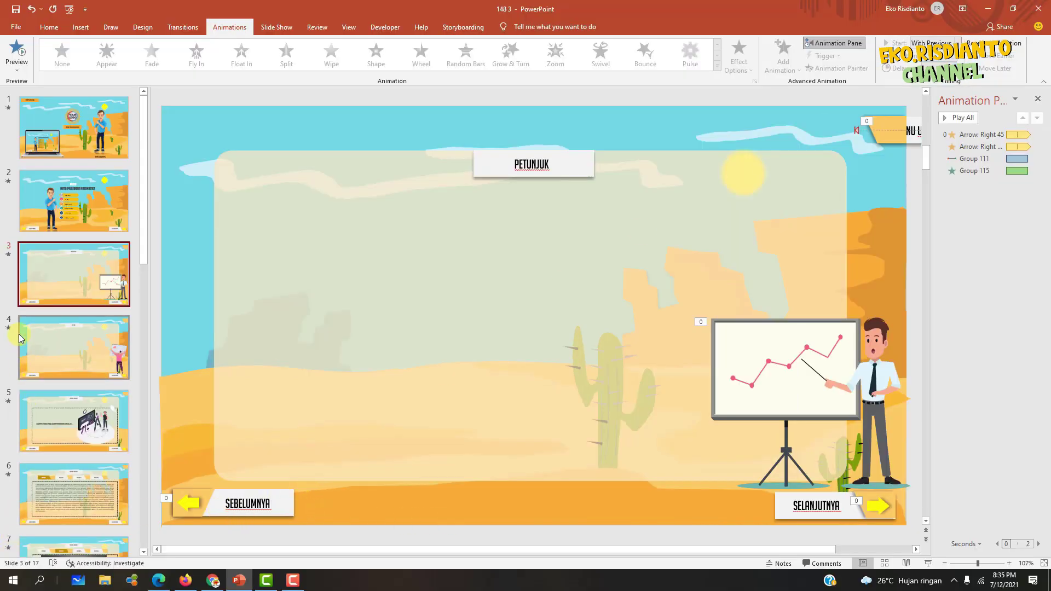
Copy slide 17's SEBELUMNYA button to the bottom-right corner, then duplicate the slide as slide 18.
{"action": "left_click_drag", "start_coordinate": [143, 218], "coordinate": [149, 572]}
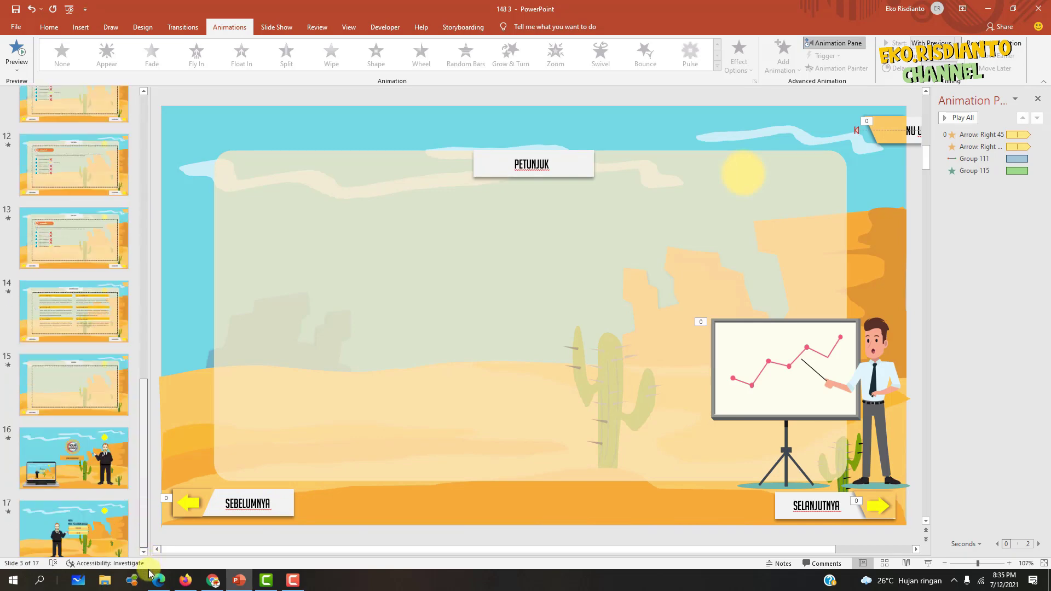
{"action": "left_click", "coordinate": [76, 531]}
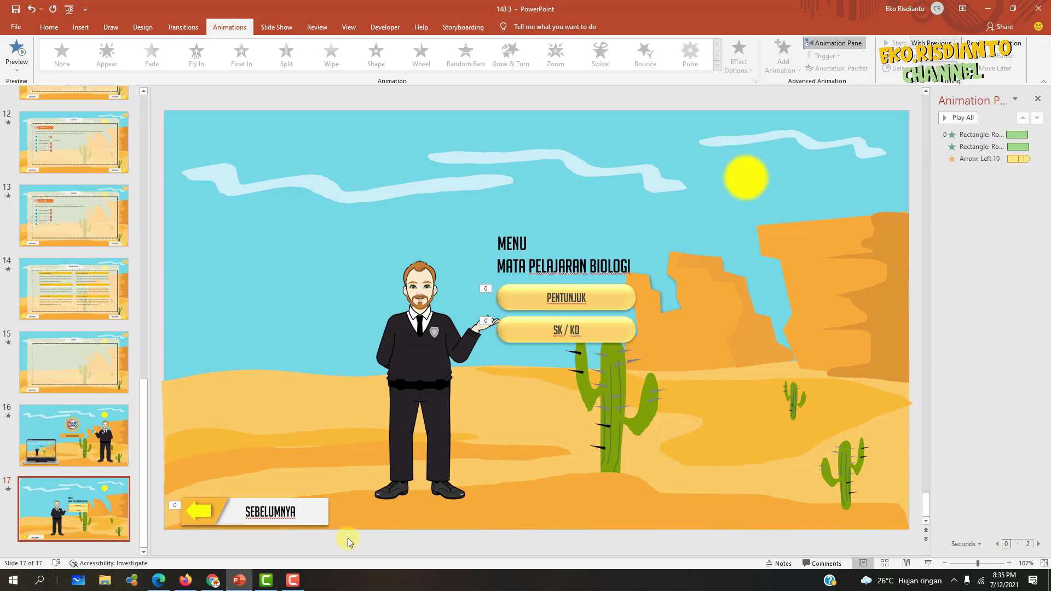
{"action": "left_click", "coordinate": [317, 520]}
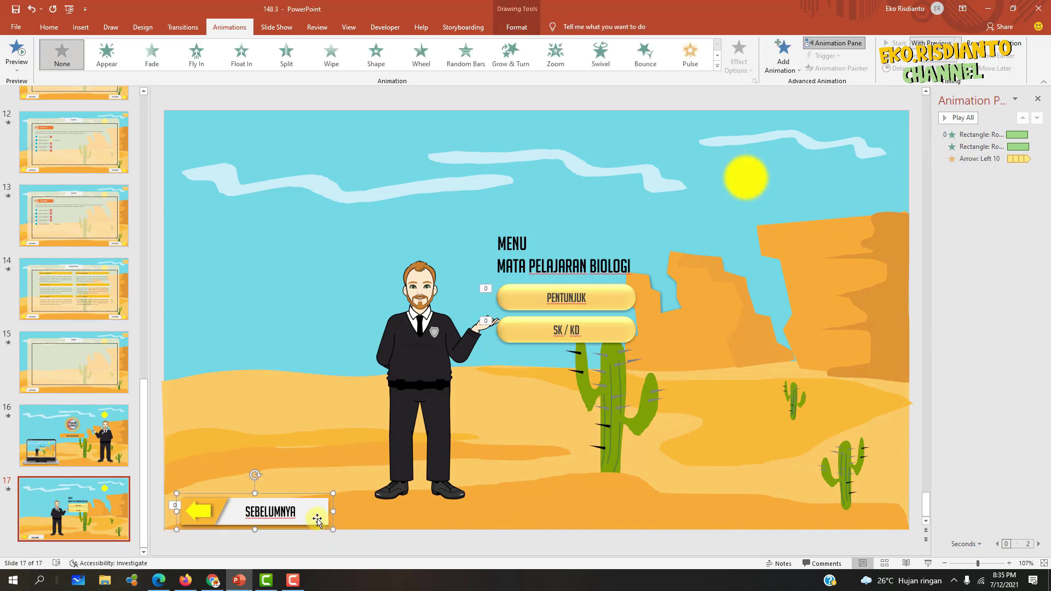
{"action": "mouse_move", "coordinate": [318, 520]}
{"action": "left_mouse_down"}
{"action": "mouse_move", "coordinate": [769, 351]}
{"action": "mouse_move", "coordinate": [665, 500]}
{"action": "left_mouse_up"}
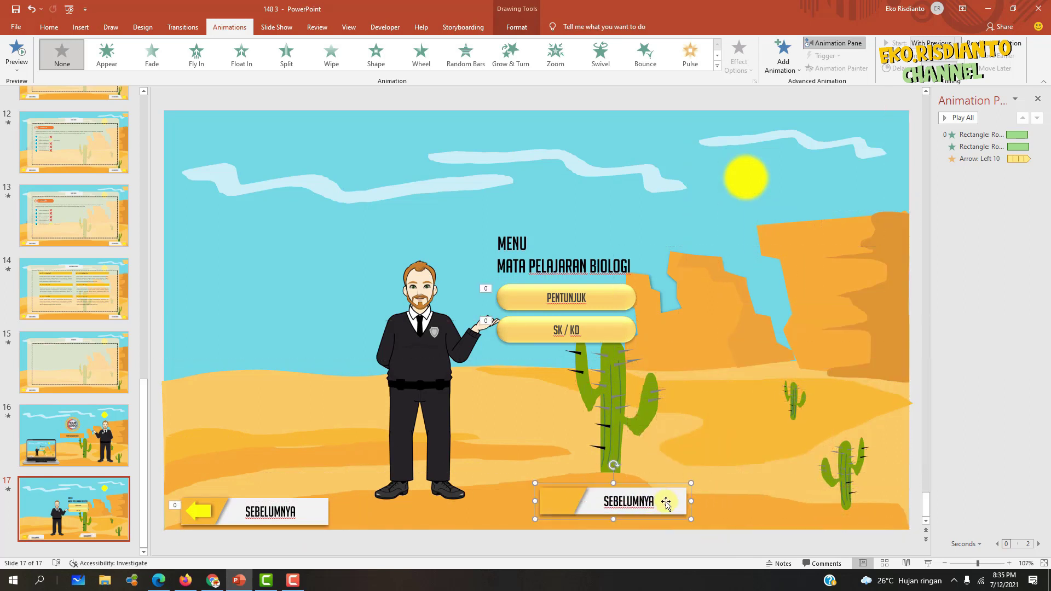
{"action": "key", "text": "ctrl+z"}
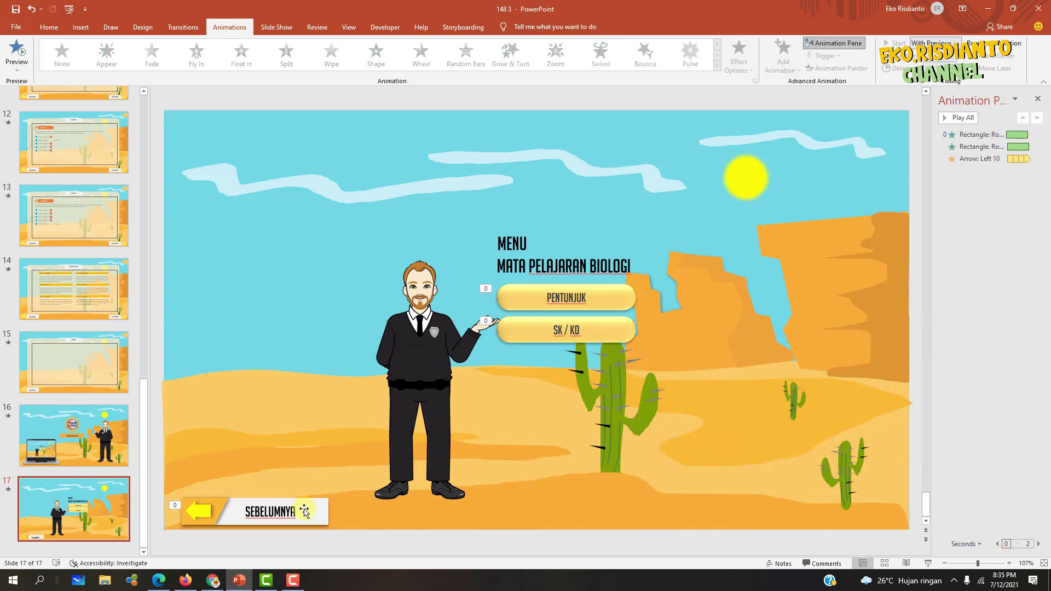
{"action": "left_click", "coordinate": [317, 509]}
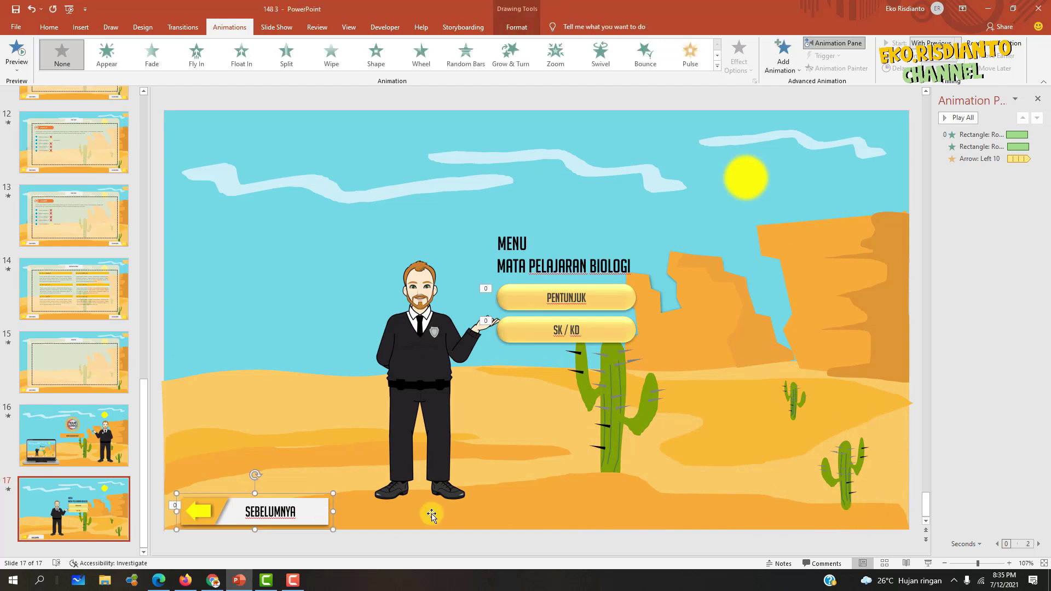
{"action": "left_click_drag", "start_coordinate": [327, 516], "coordinate": [873, 513]}
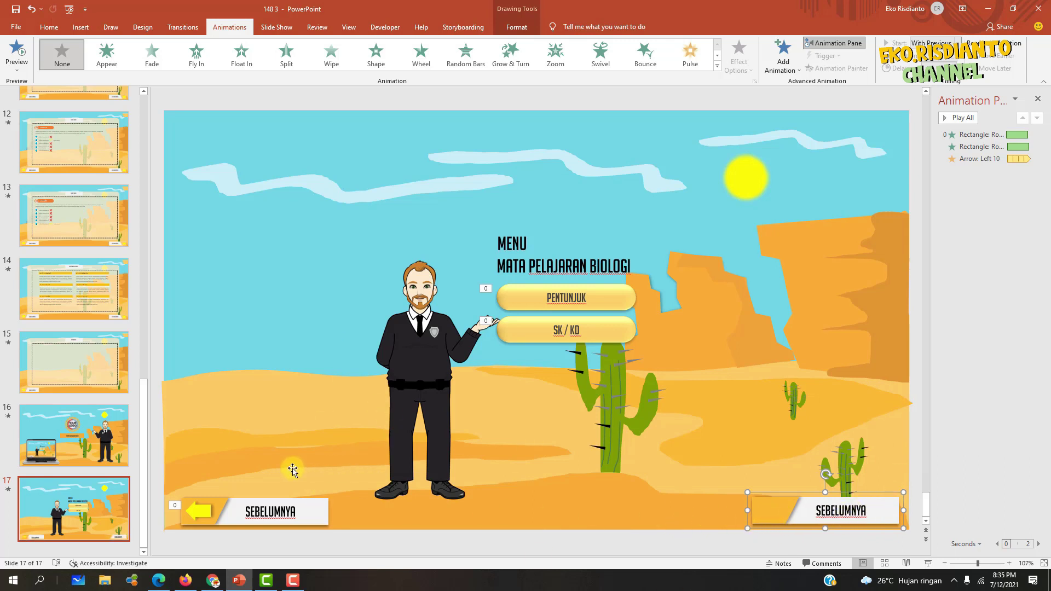
{"action": "left_click", "coordinate": [100, 503]}
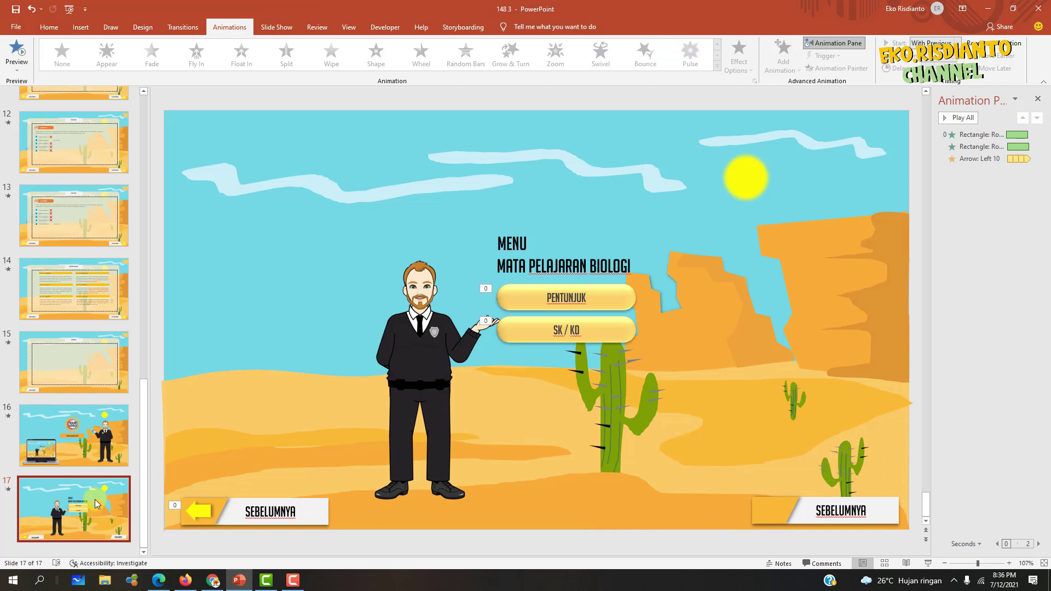
{"action": "key", "text": "ctrl+d"}
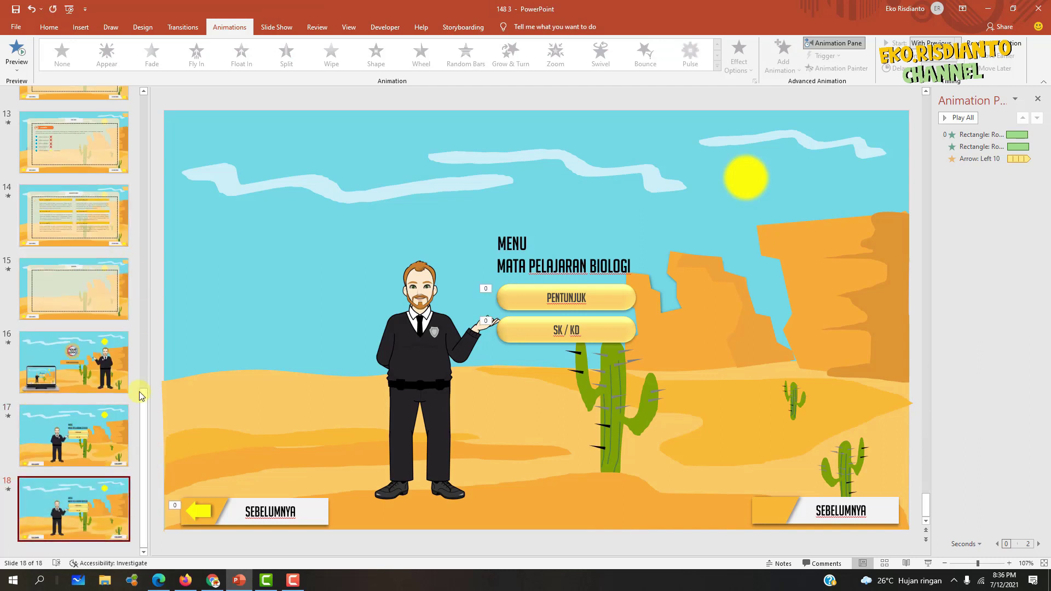
On slide 18, box-select and delete the presenter character, MENU title and both menu buttons.
{"action": "mouse_move", "coordinate": [146, 399]}
{"action": "left_mouse_down"}
{"action": "mouse_move", "coordinate": [167, 142]}
{"action": "mouse_move", "coordinate": [156, 103]}
{"action": "left_mouse_up"}
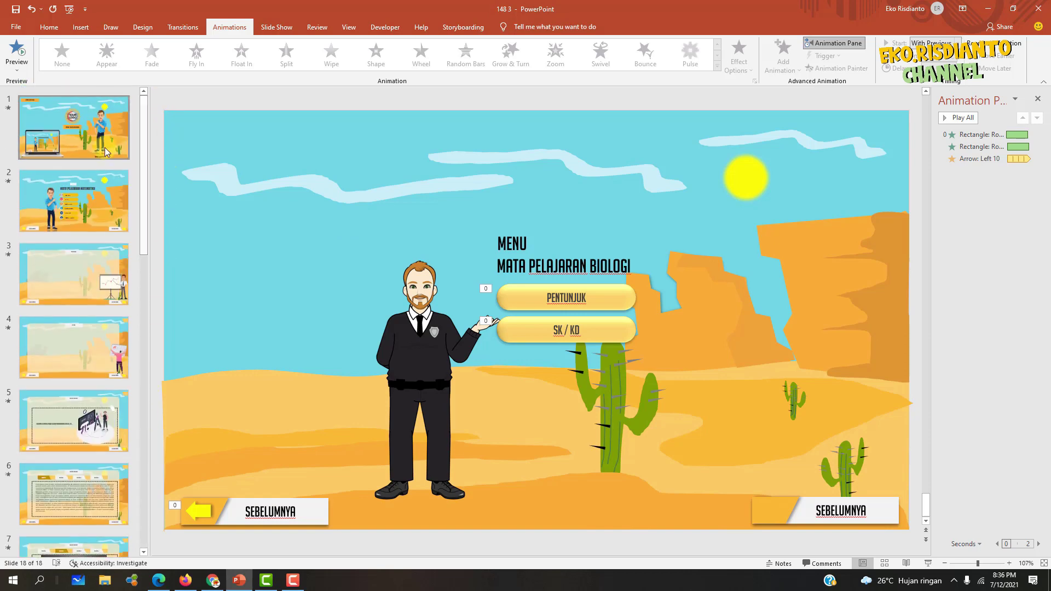
{"action": "left_click", "coordinate": [64, 280]}
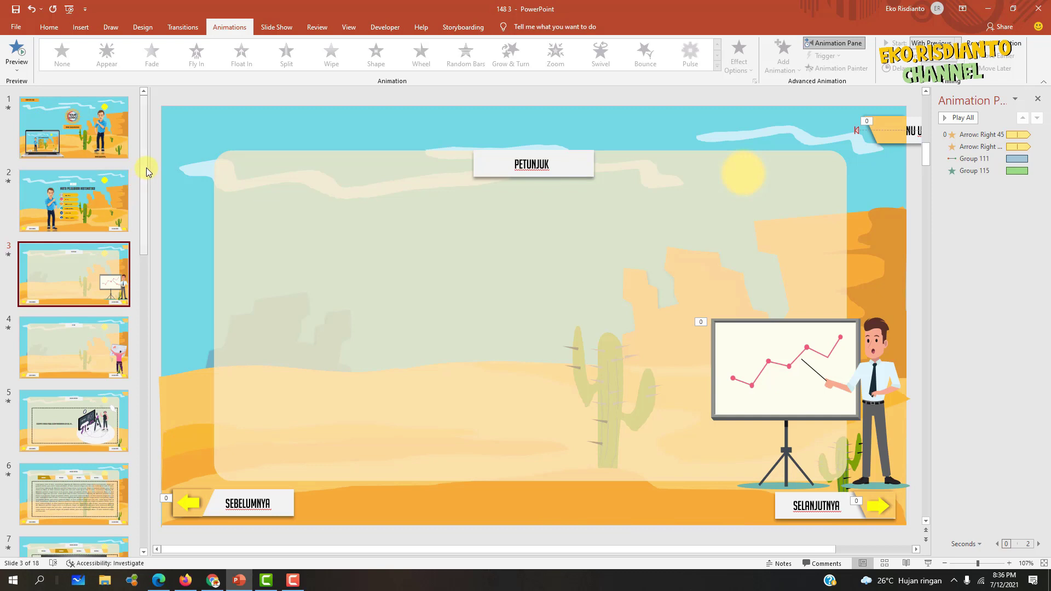
{"action": "left_click_drag", "start_coordinate": [146, 168], "coordinate": [145, 534]}
{"action": "left_click", "coordinate": [108, 524]}
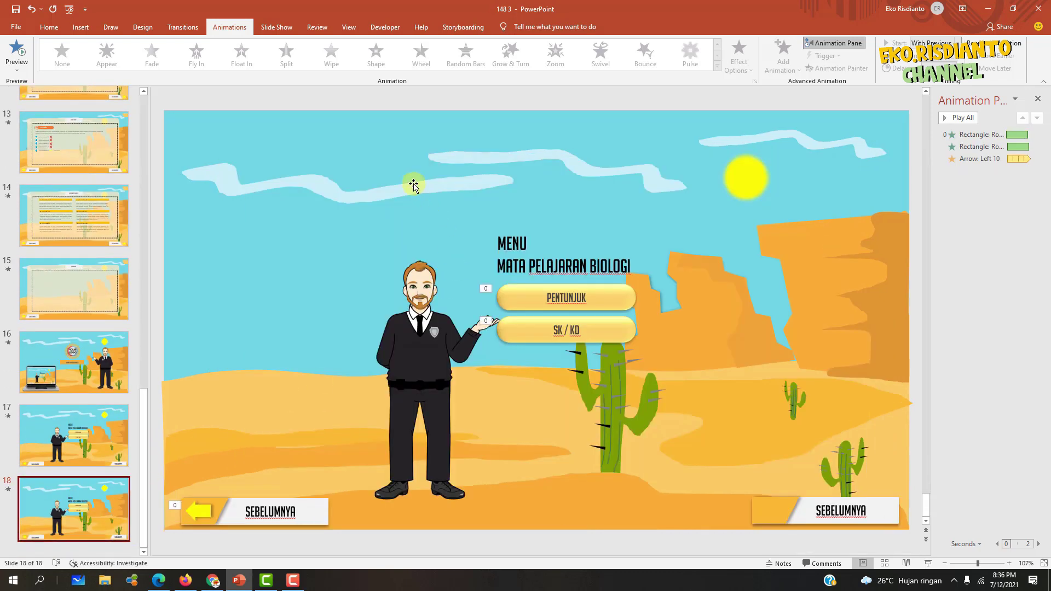
{"action": "left_click_drag", "start_coordinate": [357, 97], "coordinate": [662, 512]}
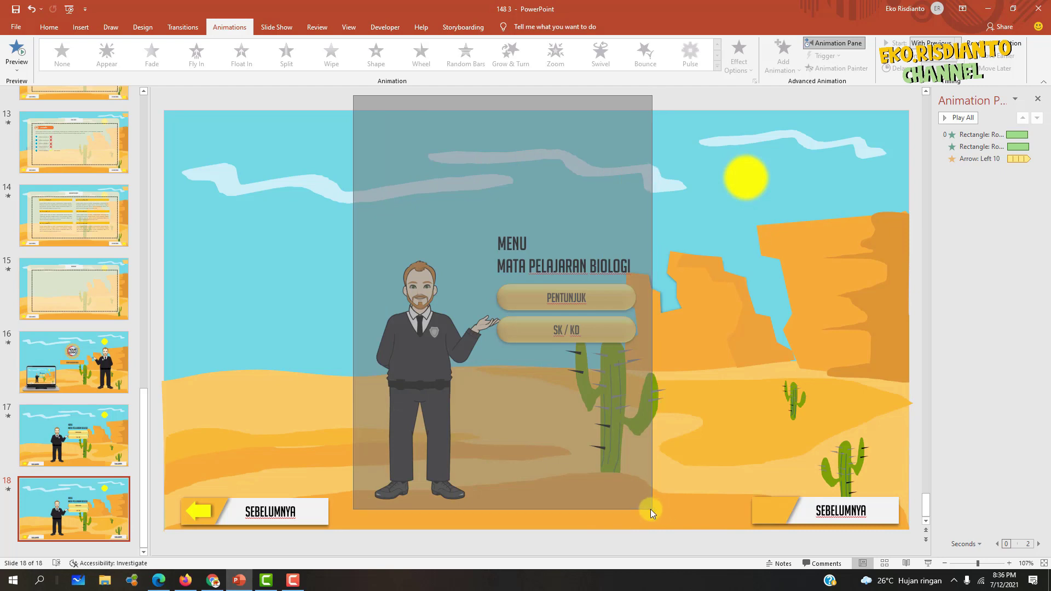
{"action": "left_click_drag", "start_coordinate": [662, 513], "coordinate": [649, 511]}
{"action": "key", "text": "Delete"}
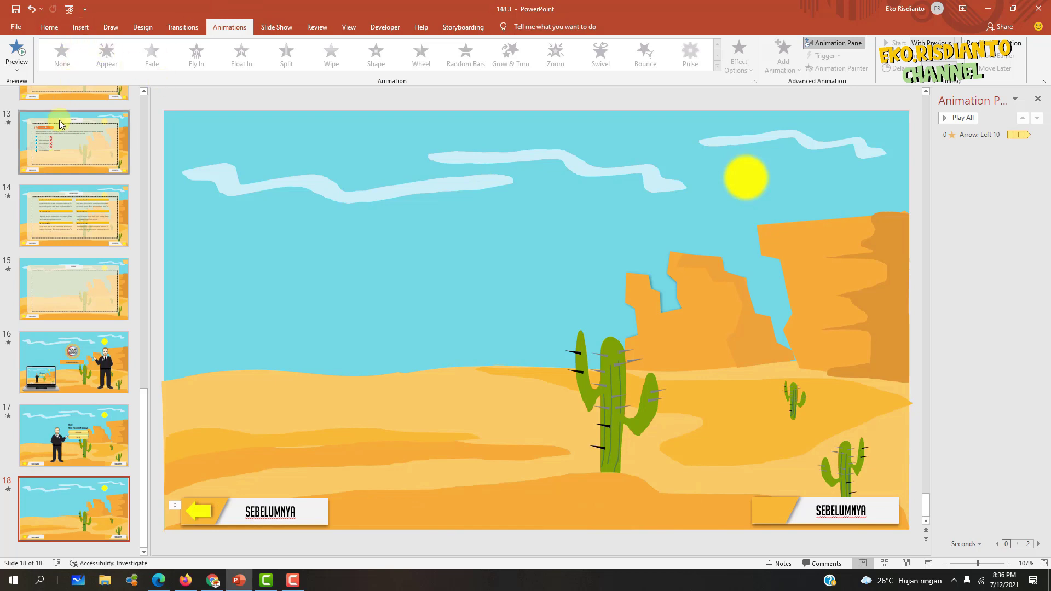
Draw a large rounded rectangle spanning most of slide 18.
{"action": "left_click", "coordinate": [75, 28]}
{"action": "left_click", "coordinate": [176, 61]}
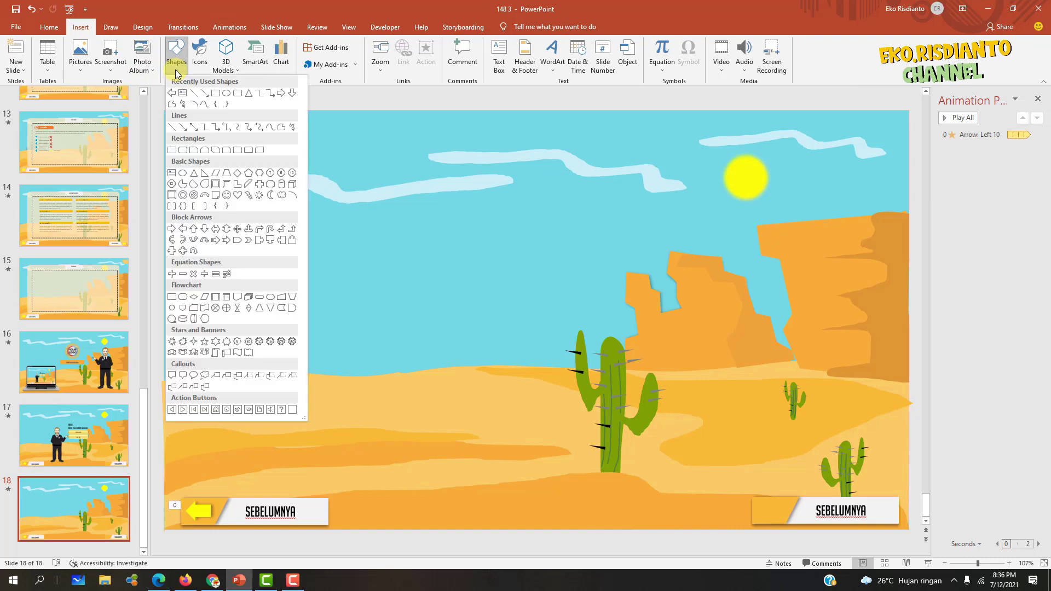
{"action": "left_click", "coordinate": [236, 94]}
{"action": "mouse_move", "coordinate": [229, 152]}
{"action": "left_mouse_down"}
{"action": "mouse_move", "coordinate": [516, 435]}
{"action": "mouse_move", "coordinate": [857, 485]}
{"action": "left_mouse_up"}
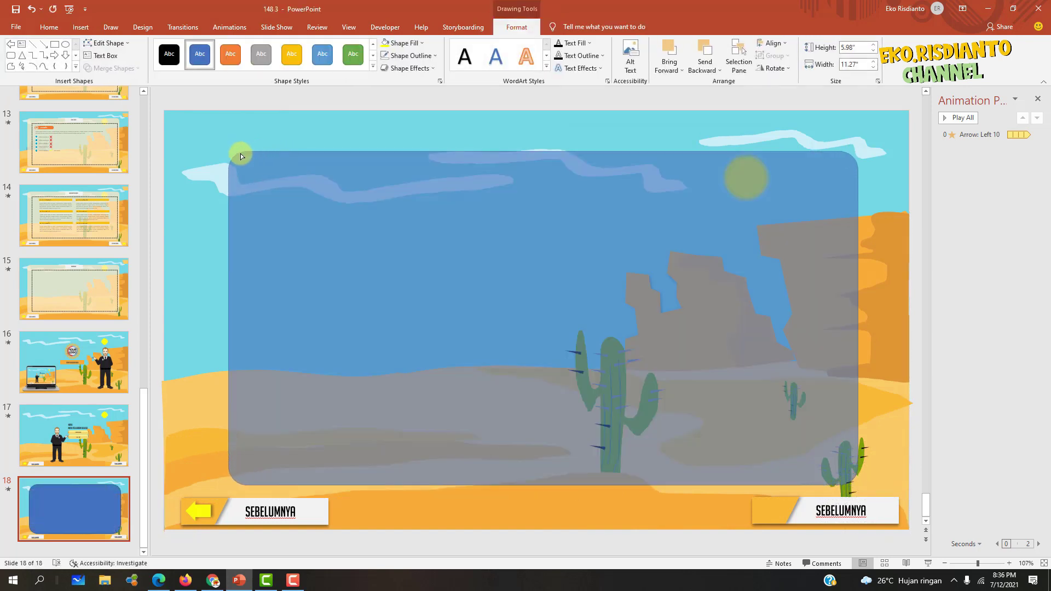
{"action": "left_click", "coordinate": [241, 156]}
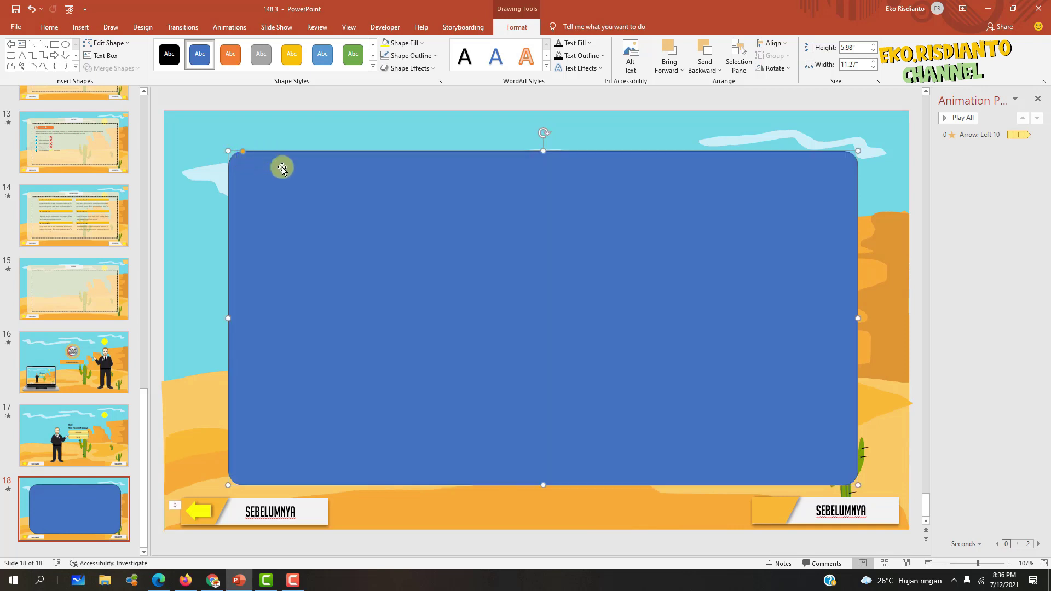
Fill the rounded rectangle pale peach and give it No Outline.
{"action": "left_click", "coordinate": [407, 44]}
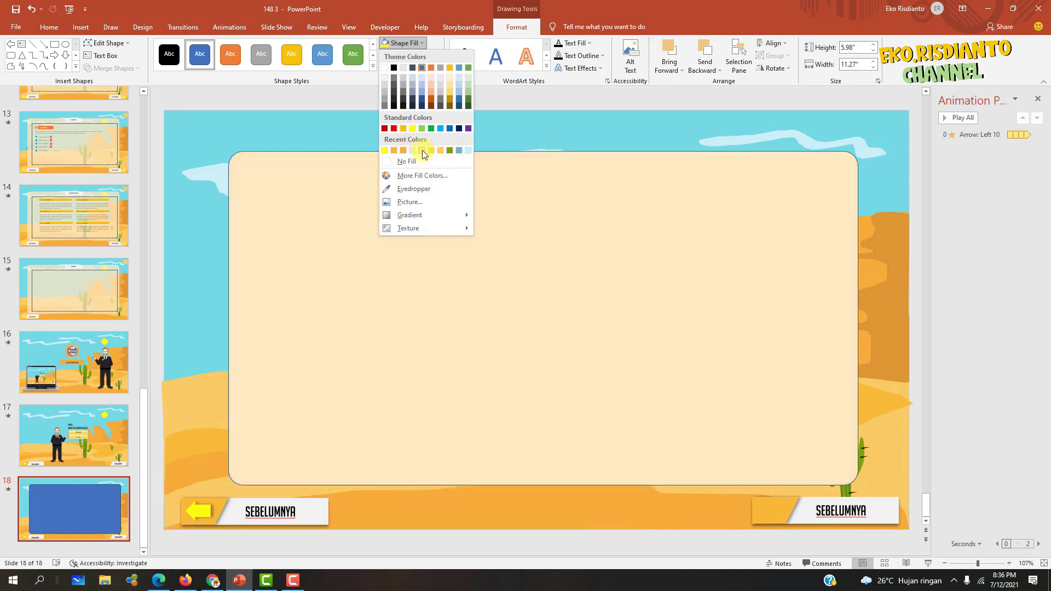
{"action": "left_click", "coordinate": [422, 151]}
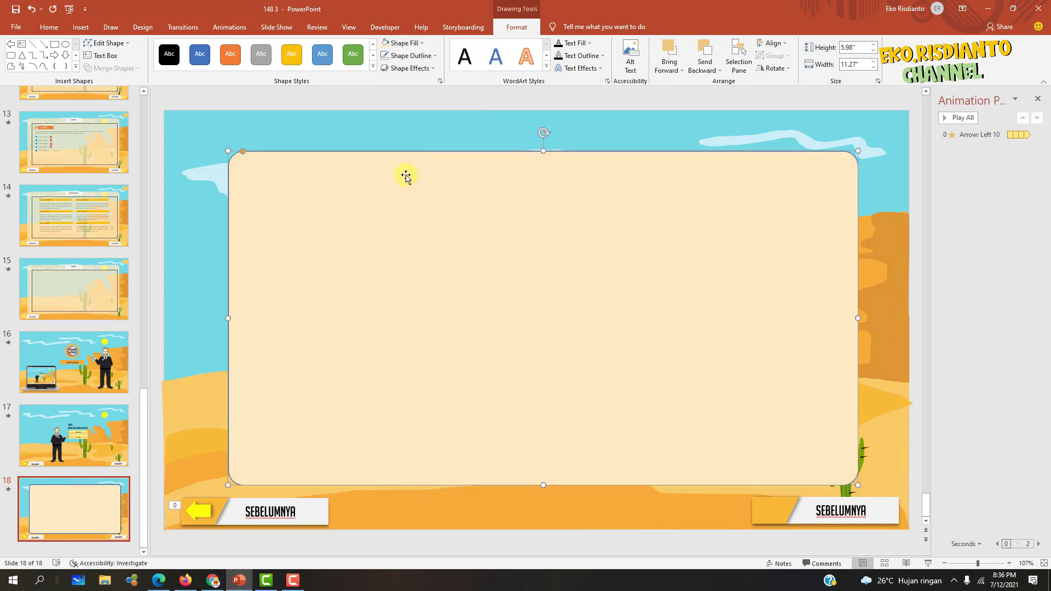
{"action": "left_click", "coordinate": [410, 55]}
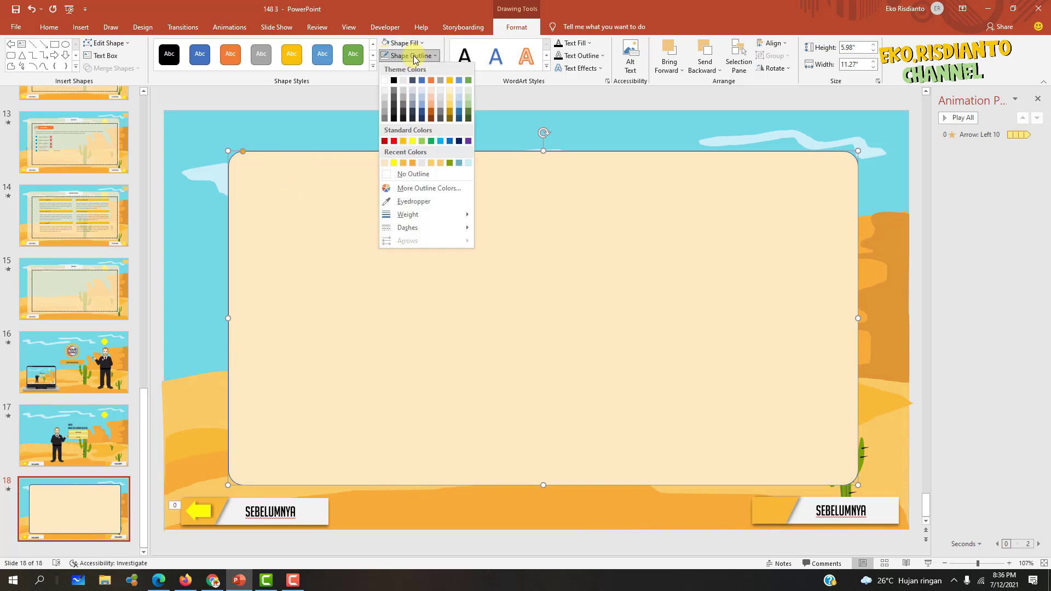
{"action": "left_click", "coordinate": [417, 179]}
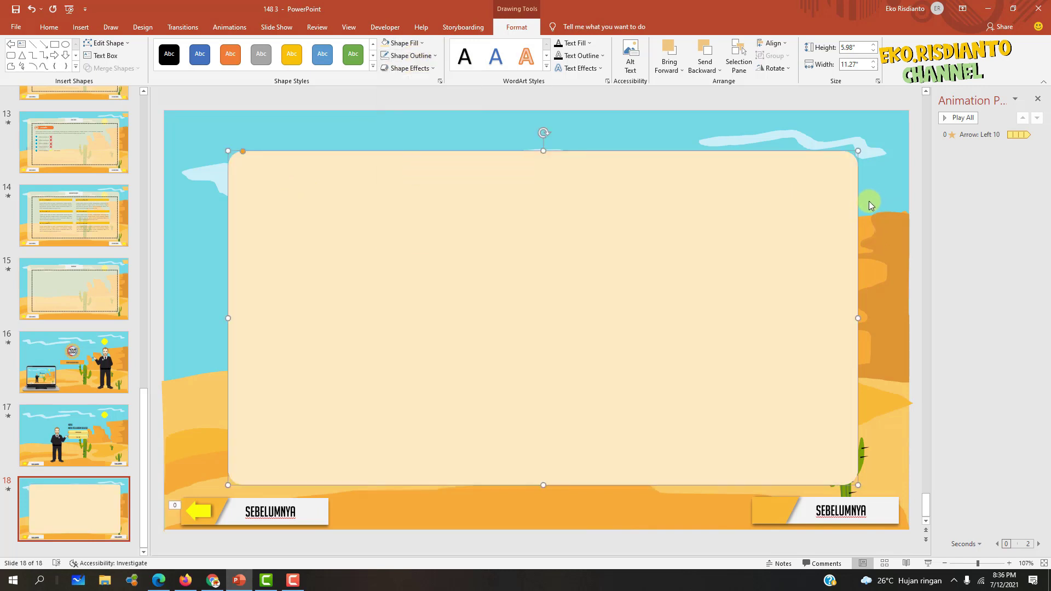
{"action": "right_click", "coordinate": [715, 219]}
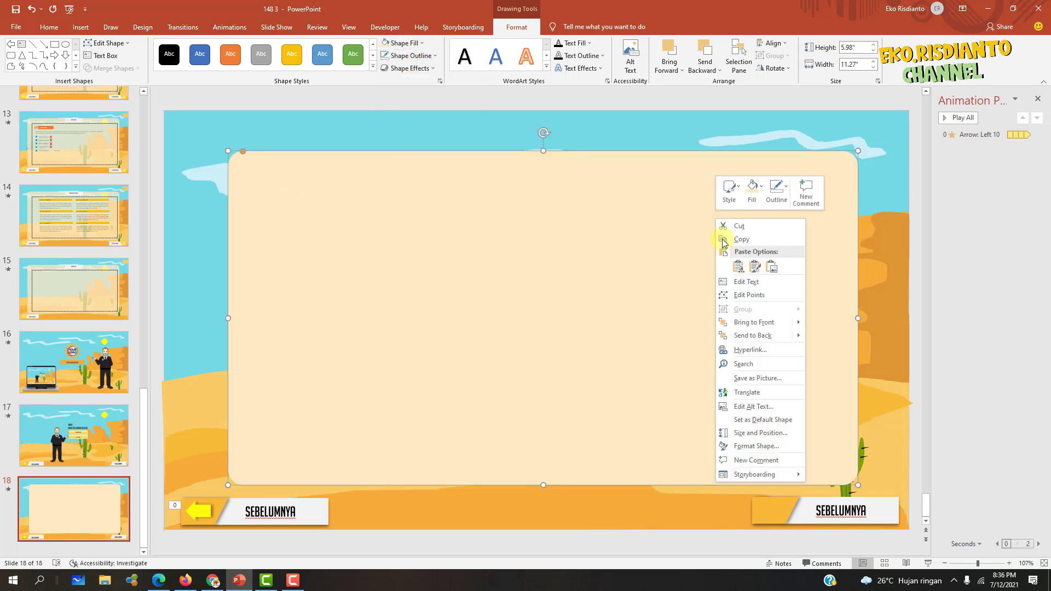
{"action": "left_click", "coordinate": [751, 450]}
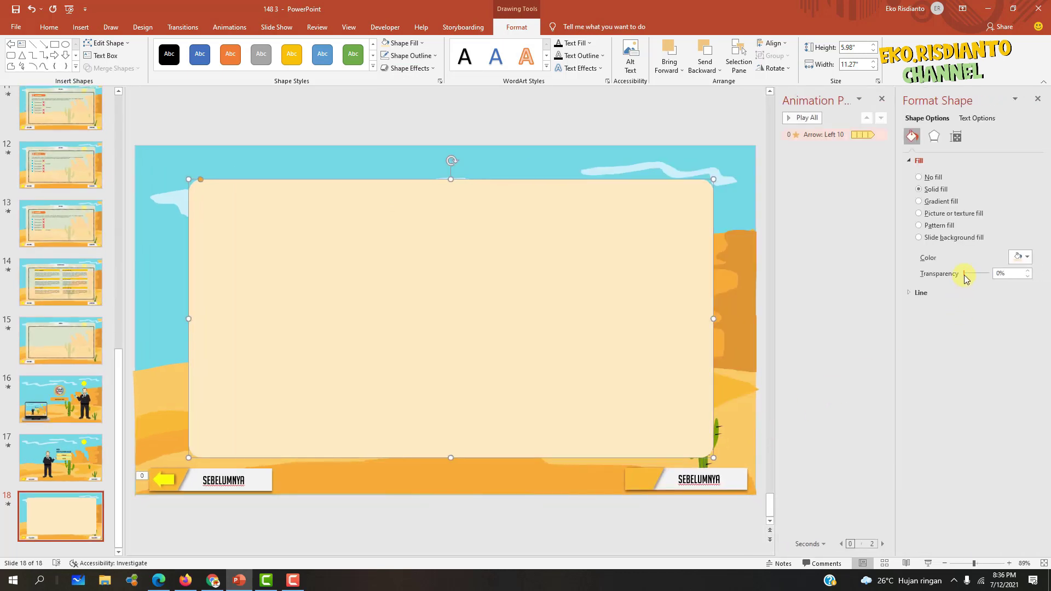
Set the rectangle's fill transparency to 35% and nudge it down one step.
{"action": "left_click_drag", "start_coordinate": [965, 277], "coordinate": [973, 278]}
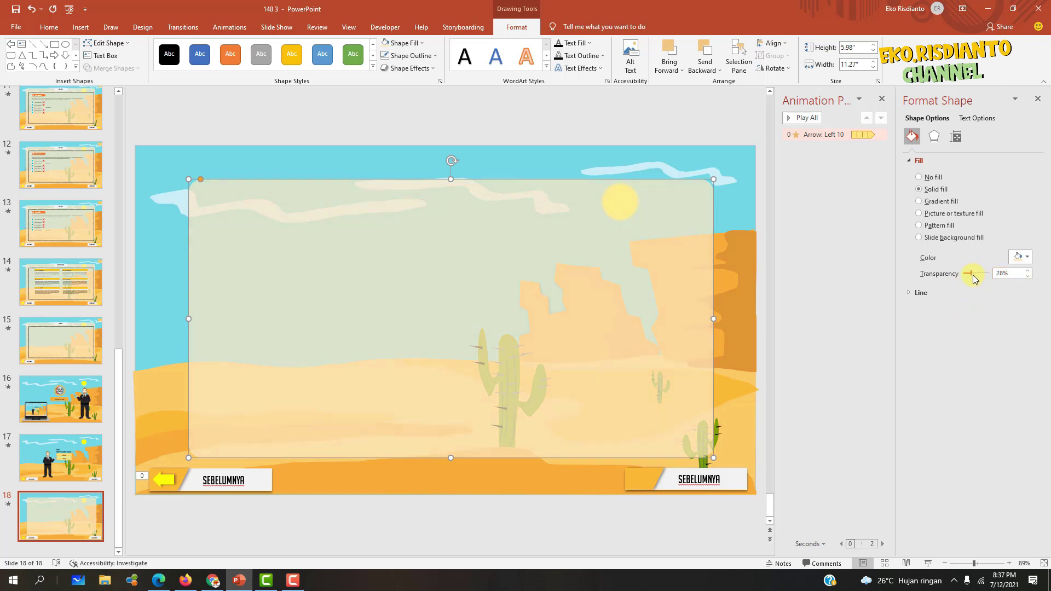
{"action": "left_click_drag", "start_coordinate": [972, 278], "coordinate": [975, 283]}
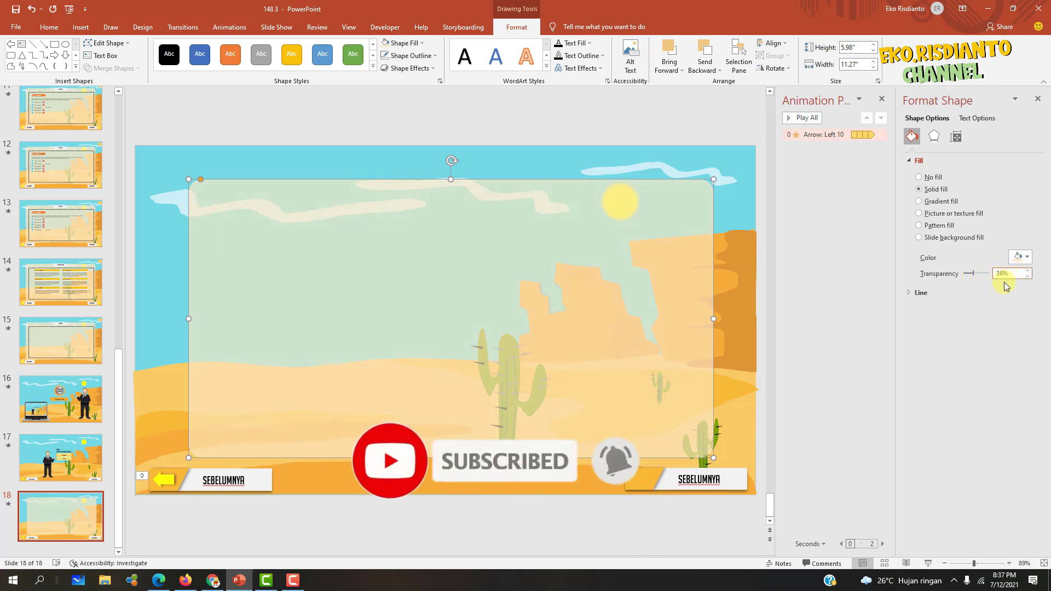
{"action": "type", "text": "35"}
{"action": "key", "text": "Return"}
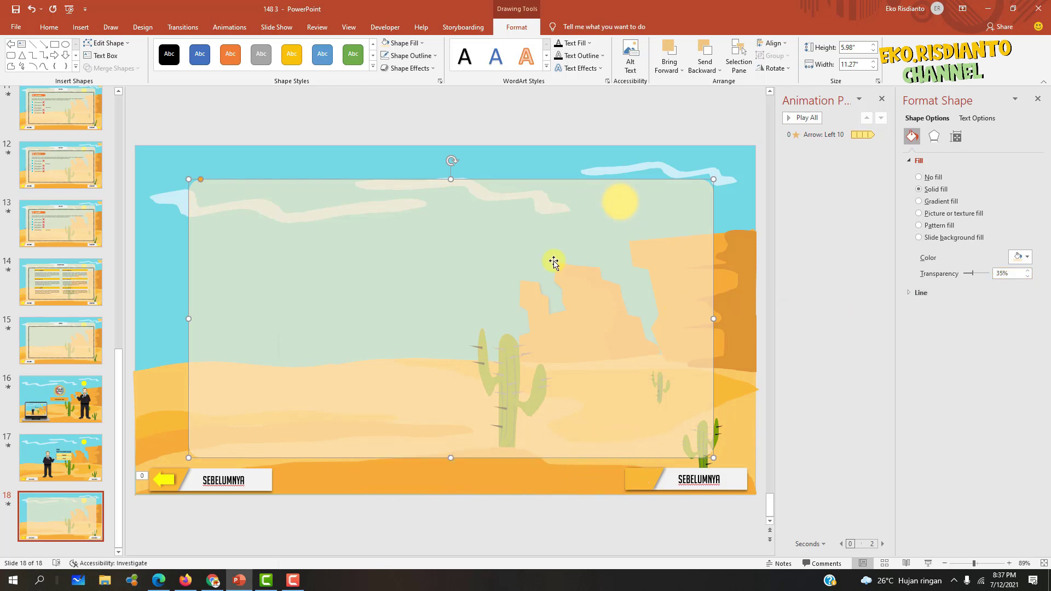
{"action": "key", "text": "Down"}
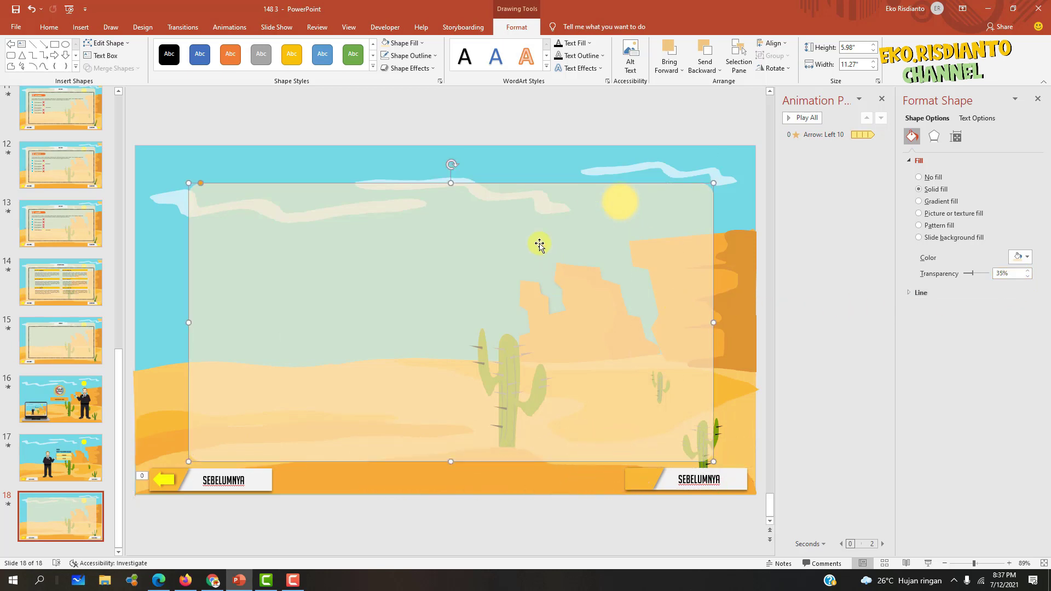
{"action": "left_click", "coordinate": [503, 131]}
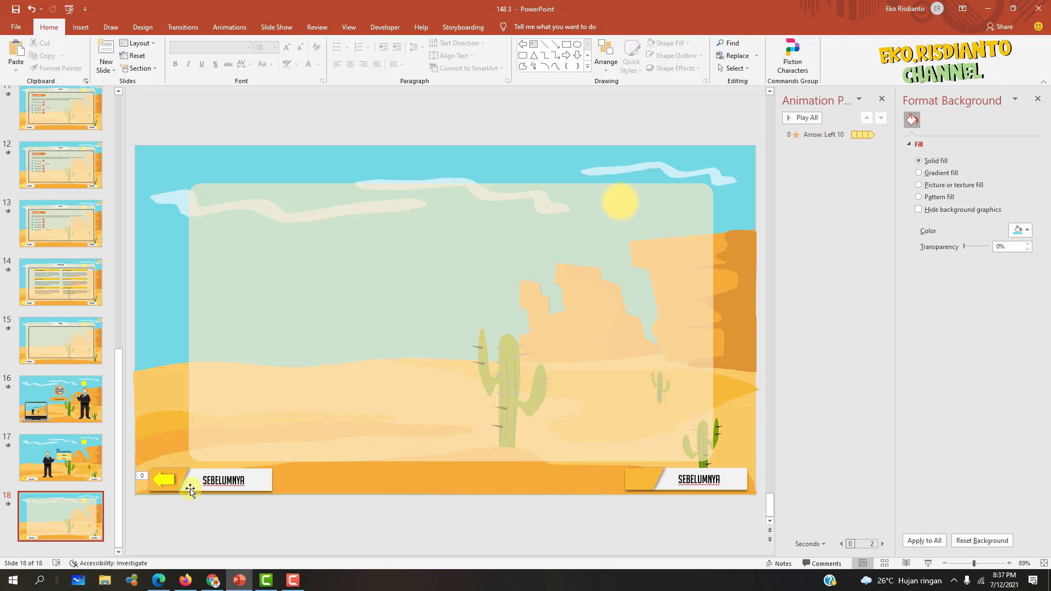
Ungroup the right-hand SEBELUMNYA button and move its narrowed white box to the top-right corner.
{"action": "left_click", "coordinate": [663, 482]}
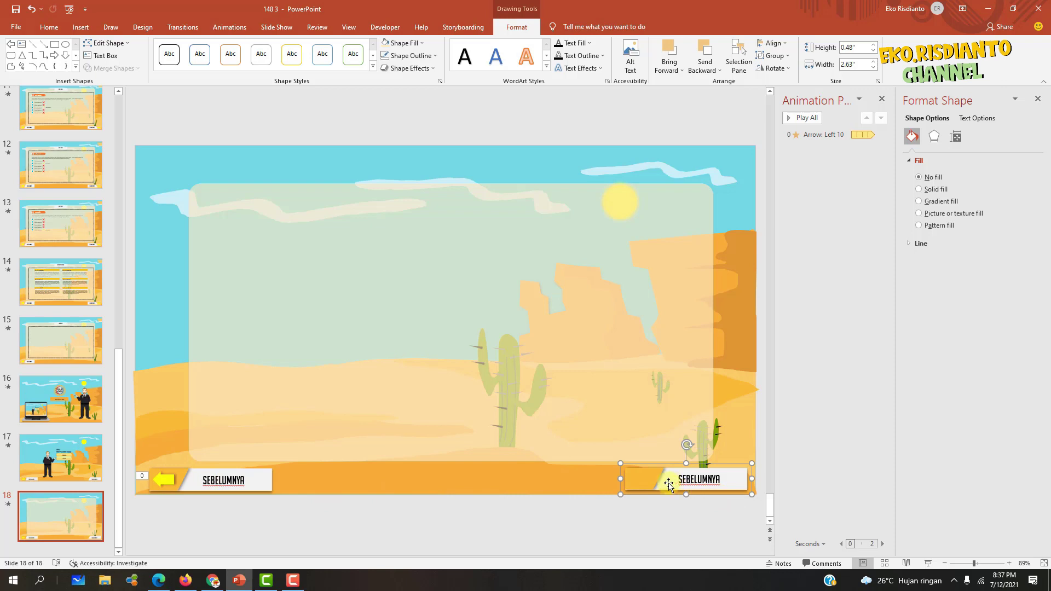
{"action": "left_click", "coordinate": [671, 492]}
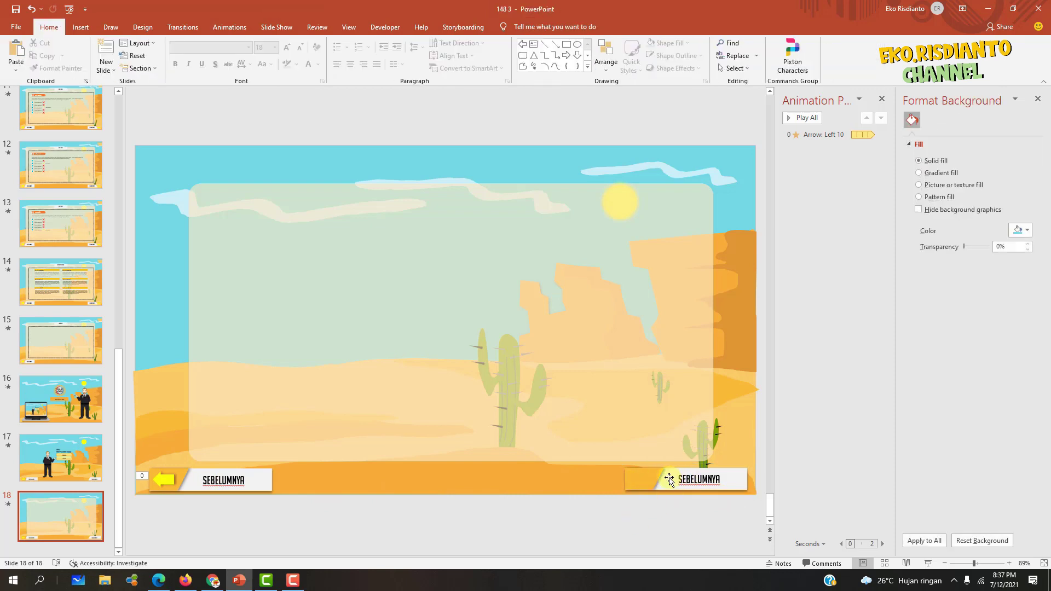
{"action": "left_click", "coordinate": [669, 479]}
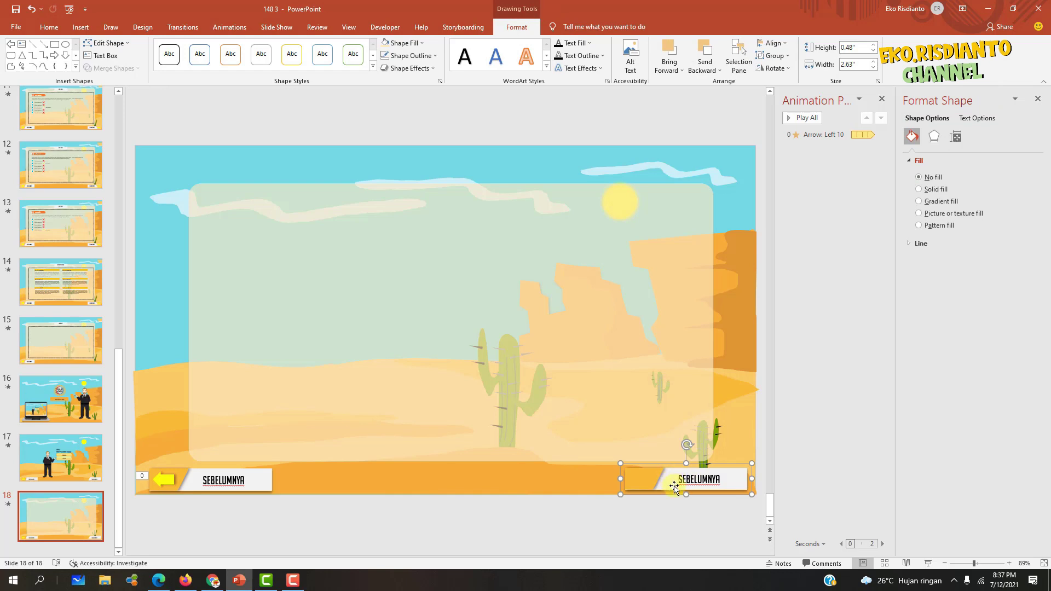
{"action": "key", "text": "ctrl+shift+g"}
{"action": "left_click", "coordinate": [605, 504]}
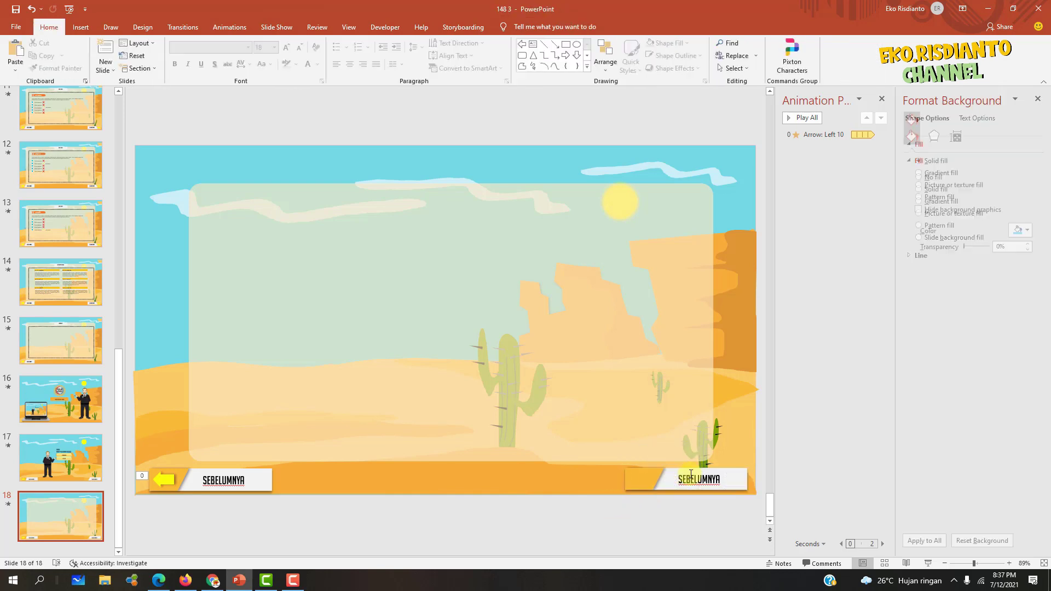
{"action": "left_click_drag", "start_coordinate": [728, 479], "coordinate": [741, 159]}
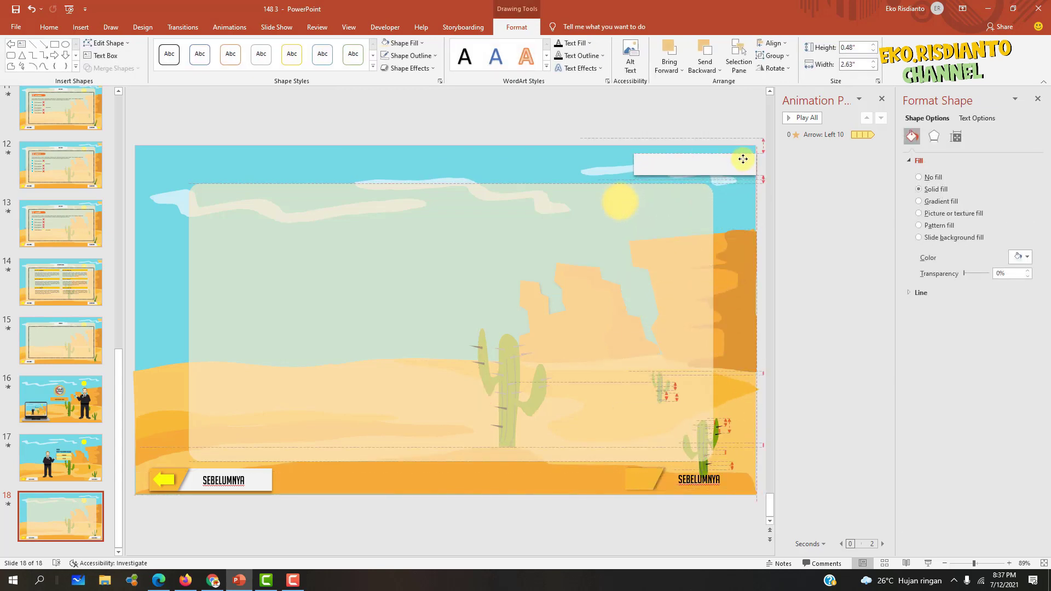
{"action": "left_click_drag", "start_coordinate": [634, 164], "coordinate": [669, 165]}
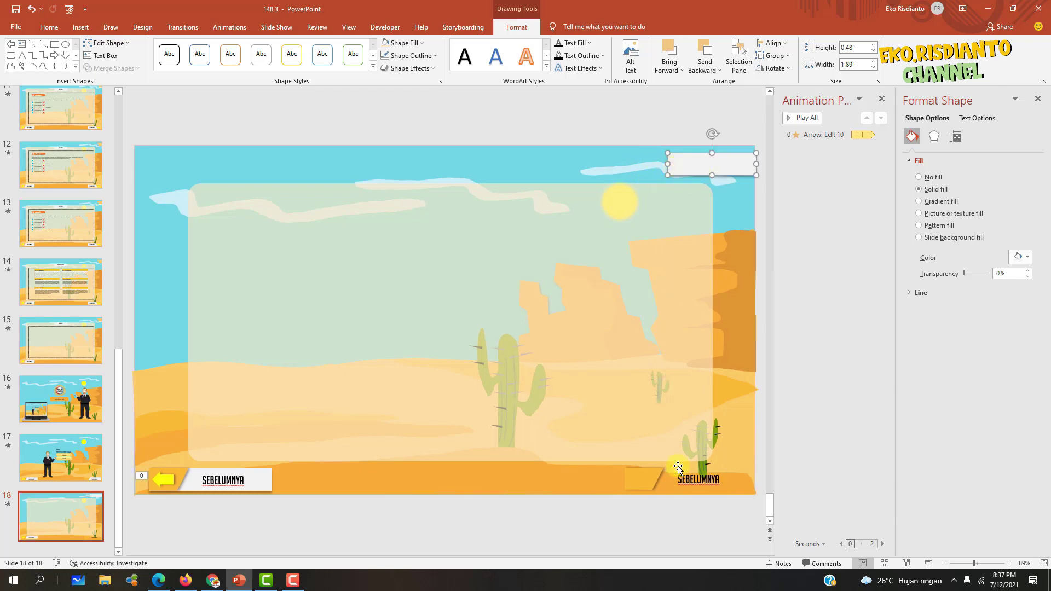
Flip the orange tab horizontally and place it at the white banner's right end.
{"action": "mouse_move", "coordinate": [639, 478]}
{"action": "left_mouse_down"}
{"action": "mouse_move", "coordinate": [715, 222]}
{"action": "mouse_move", "coordinate": [698, 174]}
{"action": "left_mouse_up"}
{"action": "left_click", "coordinate": [783, 70]}
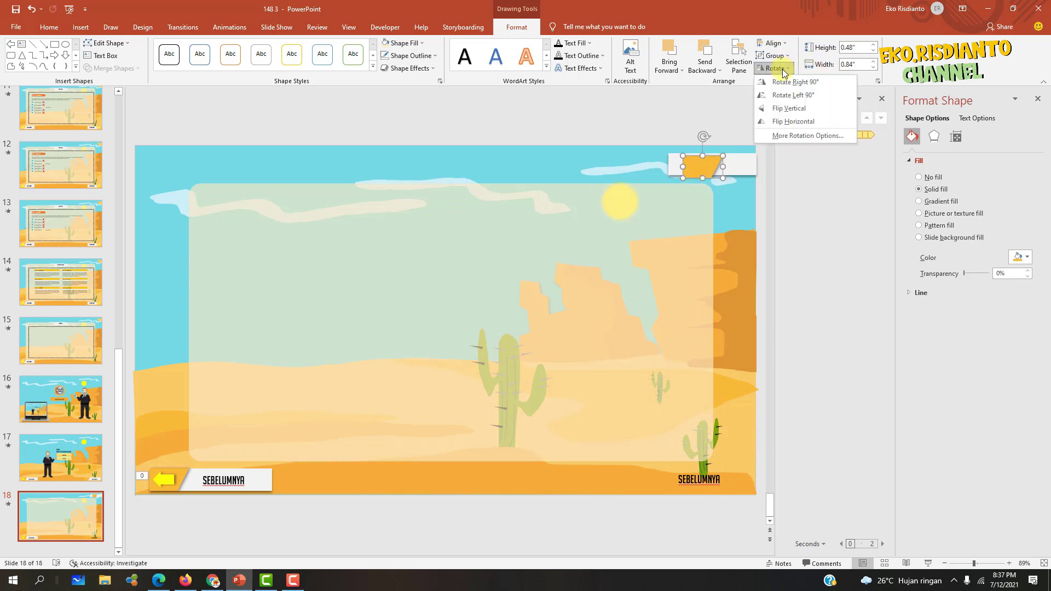
{"action": "left_click", "coordinate": [793, 121]}
{"action": "left_click_drag", "start_coordinate": [702, 166], "coordinate": [732, 167]}
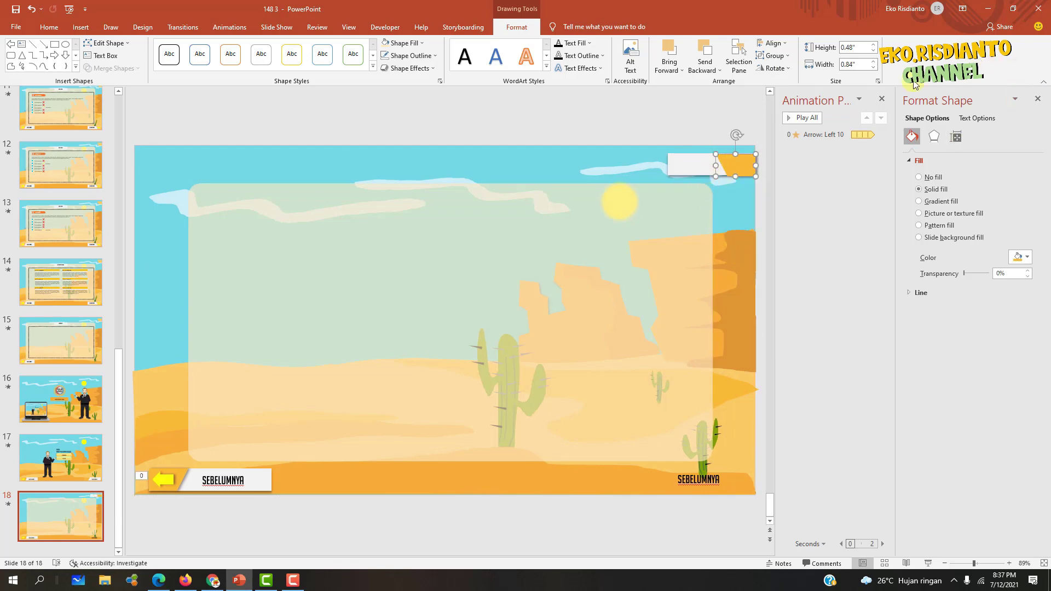
{"action": "left_click", "coordinate": [881, 99]}
Align the top-right banner and move the SEBELUMNYA text onto it, retyped as 'MENU UTAMA'.
{"action": "left_click", "coordinate": [1037, 98]}
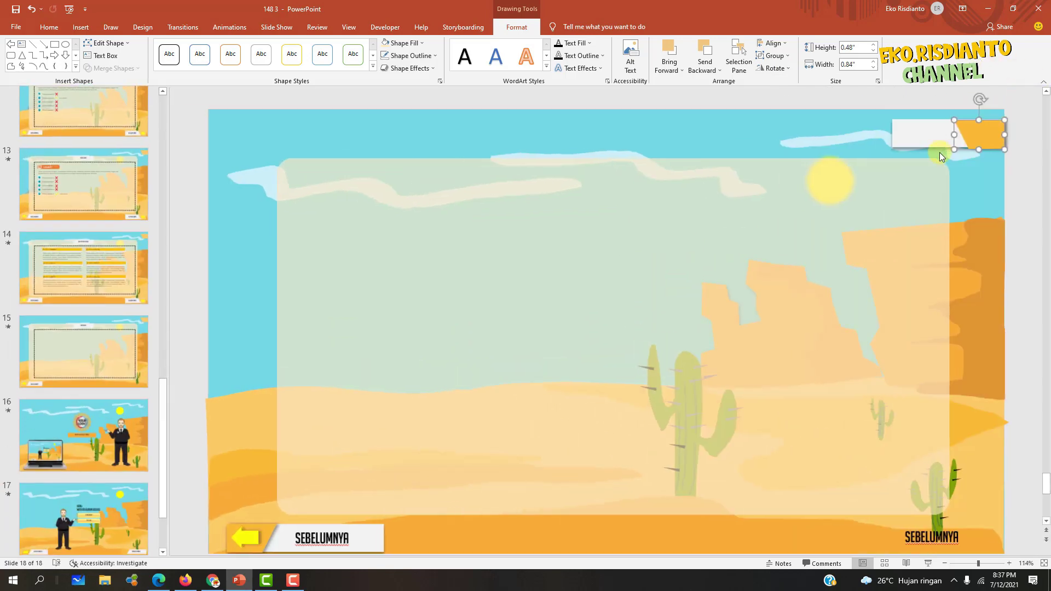
{"action": "scroll", "coordinate": [927, 132], "scroll_direction": "down", "scroll_amount": 1}
{"action": "left_click_drag", "start_coordinate": [926, 121], "coordinate": [926, 120]}
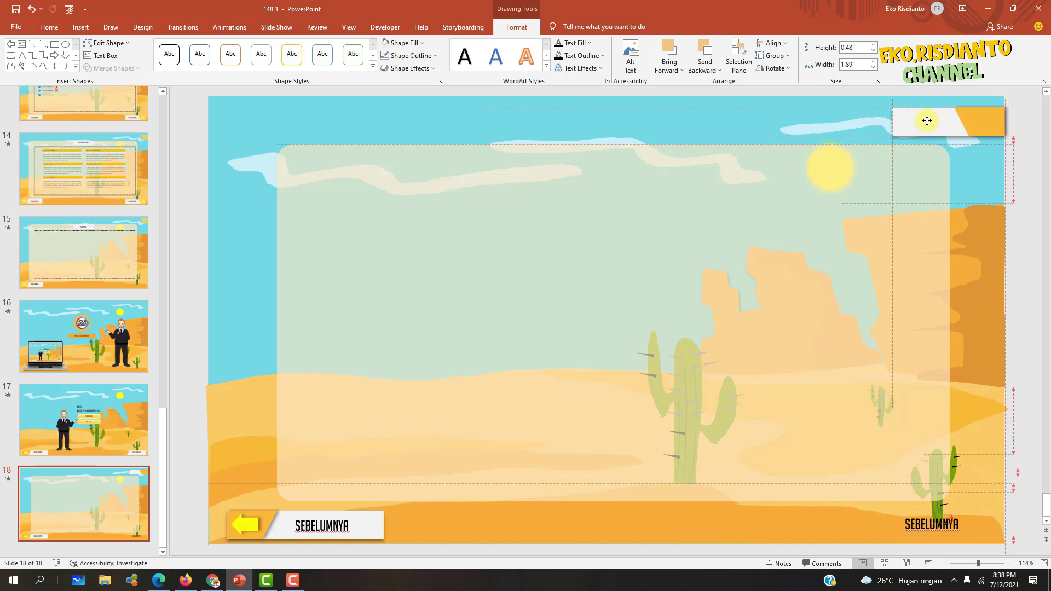
{"action": "left_click_drag", "start_coordinate": [927, 120], "coordinate": [919, 120]}
{"action": "left_click_drag", "start_coordinate": [930, 523], "coordinate": [912, 111]}
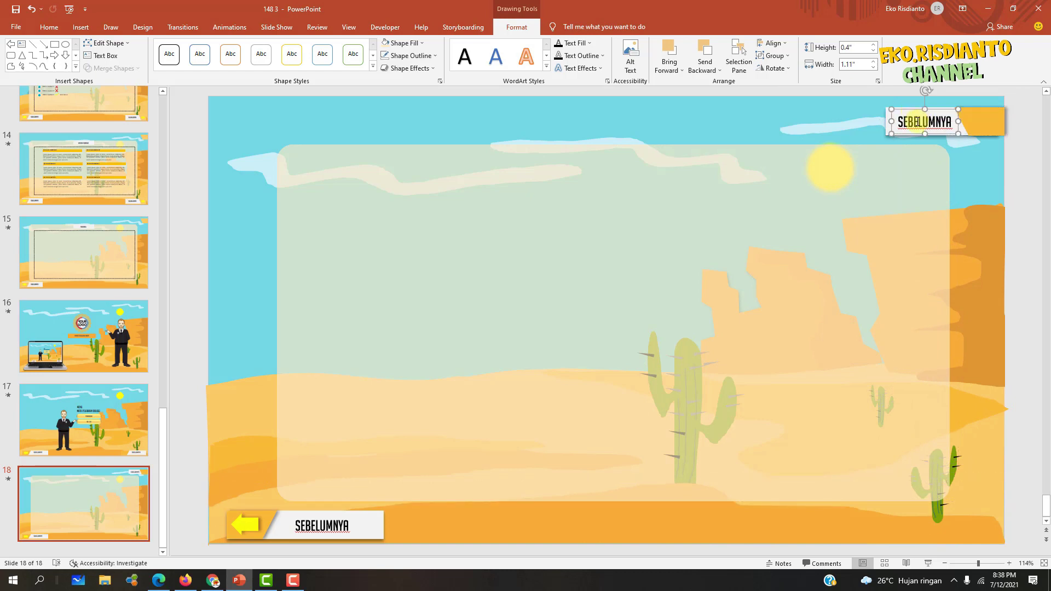
{"action": "double_click", "coordinate": [914, 129]}
{"action": "type", "text": "M"}
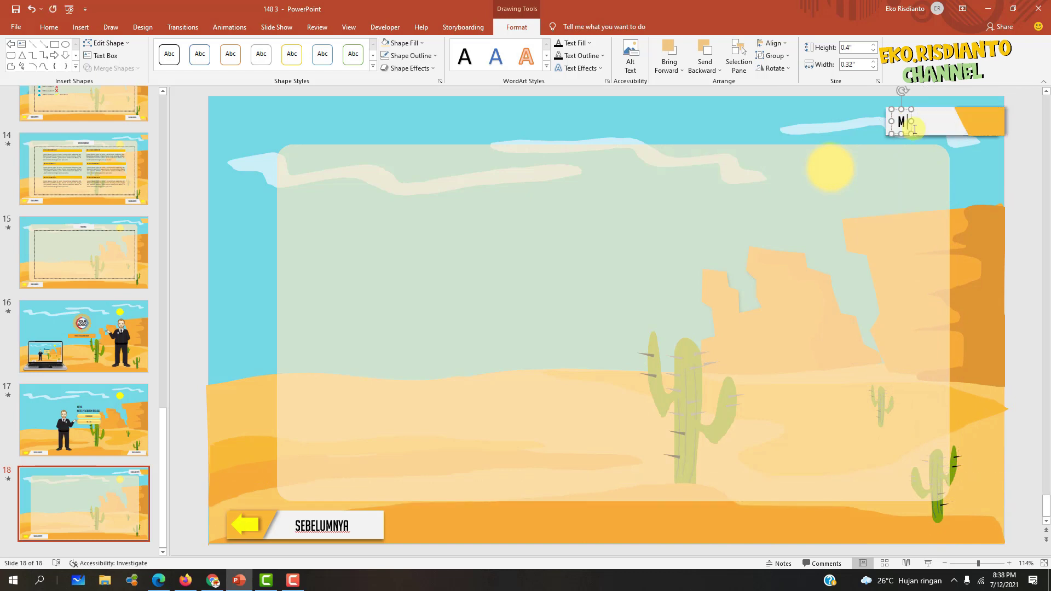
{"action": "type", "text": "ENU UTAMA"}
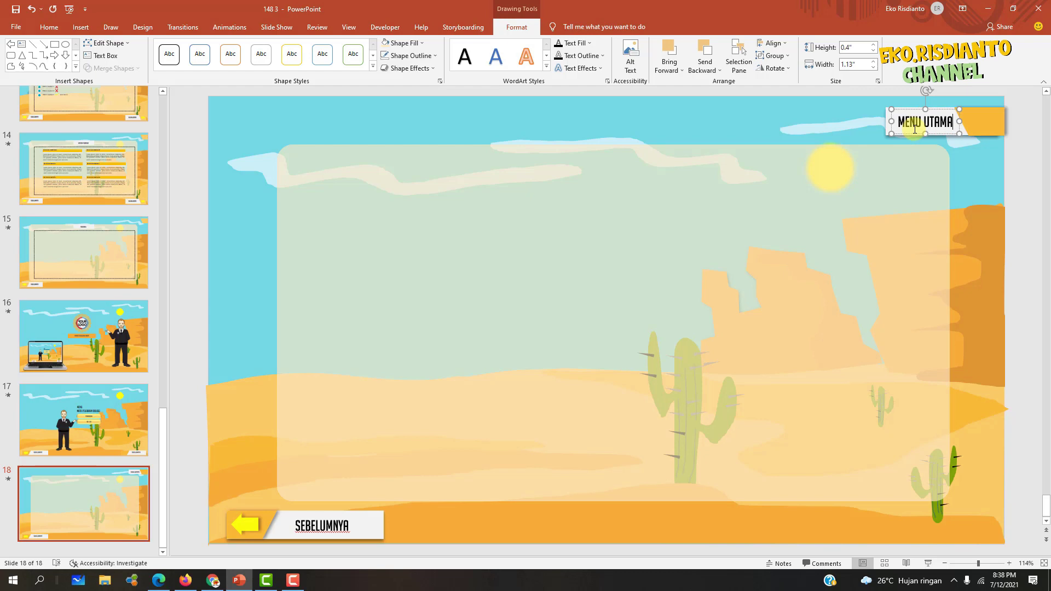
{"action": "left_click_drag", "start_coordinate": [909, 110], "coordinate": [904, 110]}
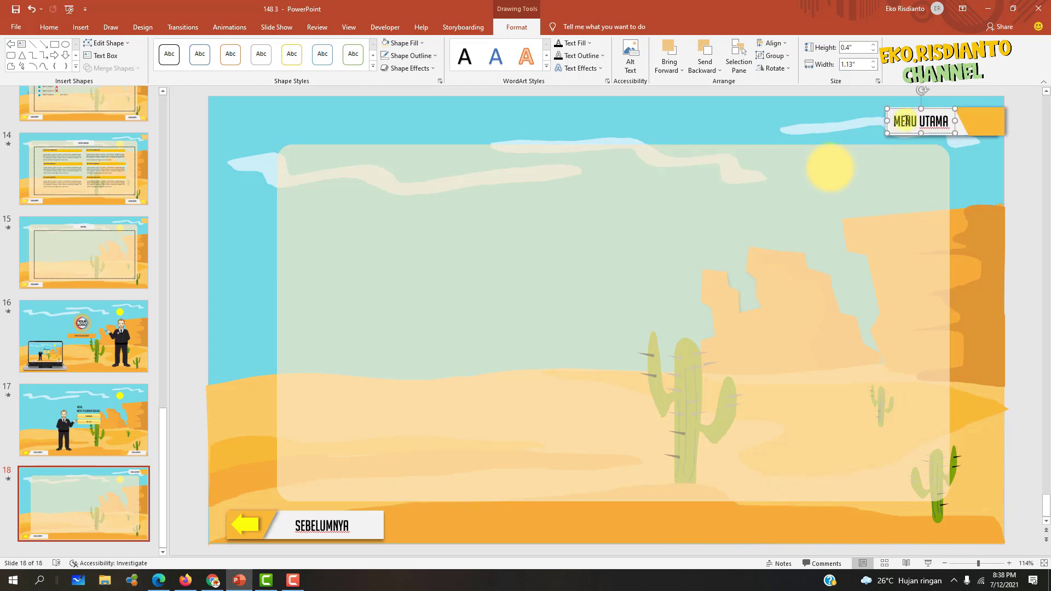
Group the MENU UTAMA text with the orange tab and send the white box backward.
{"action": "left_click", "coordinate": [1015, 152]}
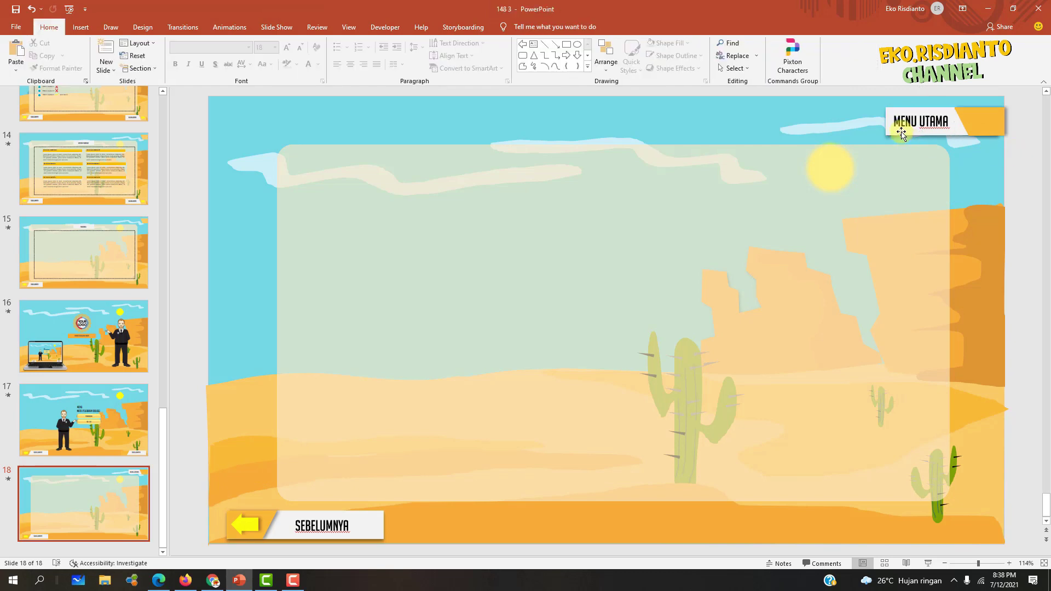
{"action": "left_click", "coordinate": [905, 130]}
{"action": "left_click", "coordinate": [960, 134], "text": "shift"}
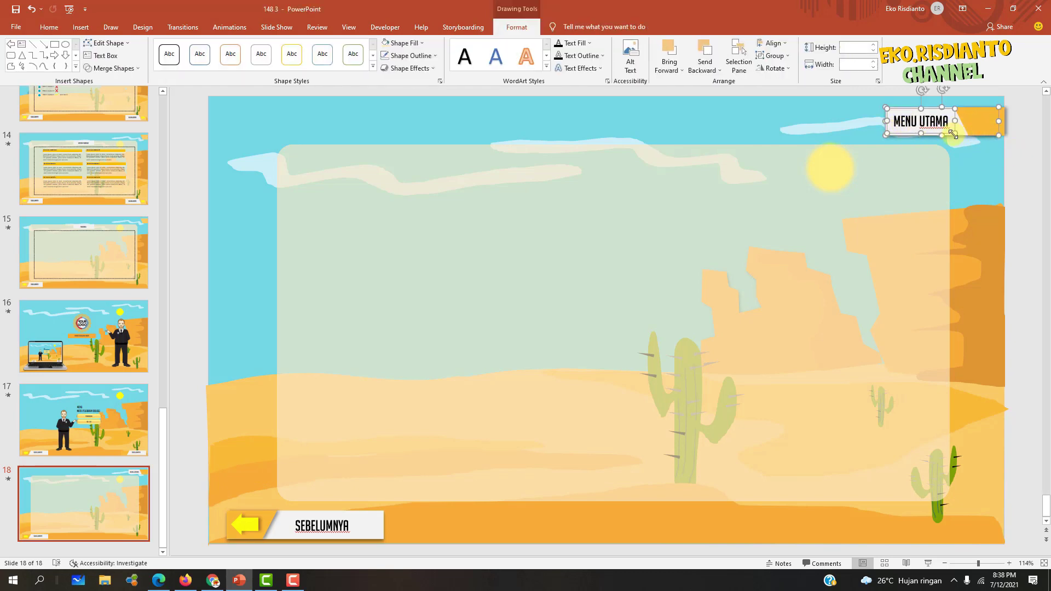
{"action": "key", "text": "ctrl+g"}
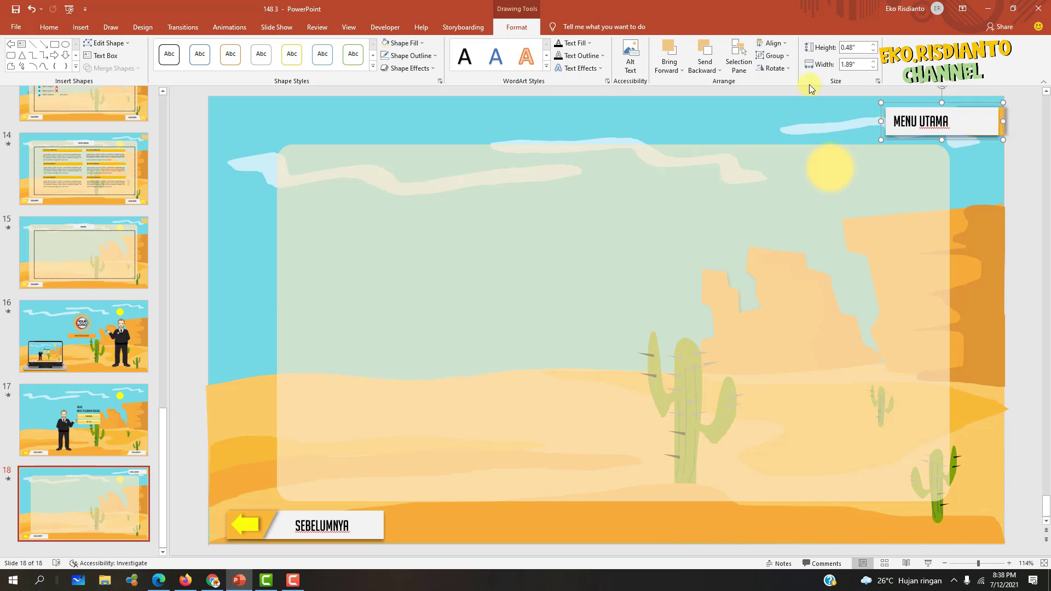
{"action": "left_click", "coordinate": [706, 51]}
{"action": "left_click", "coordinate": [1018, 168]}
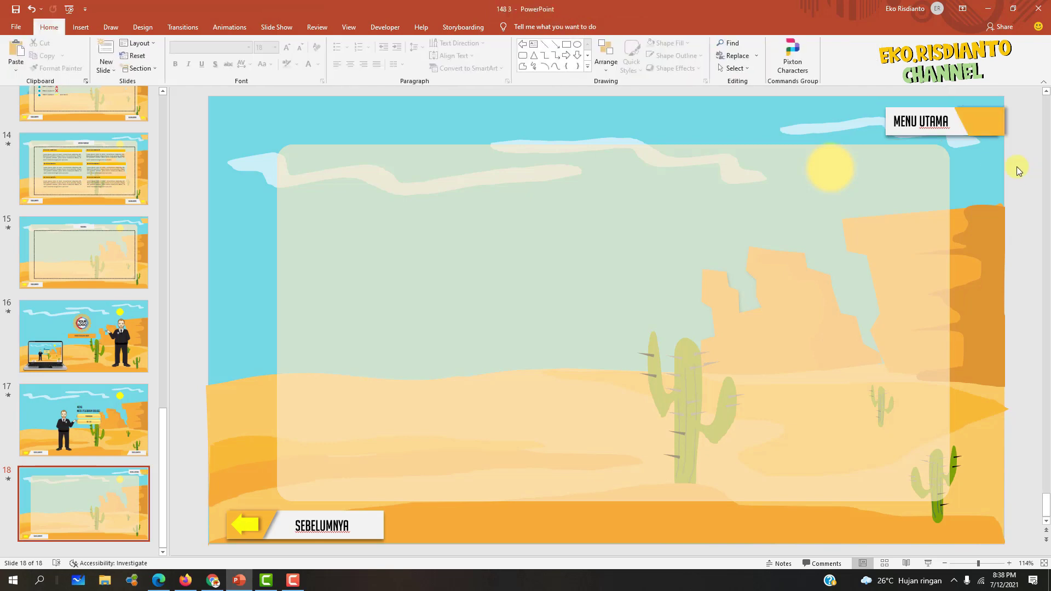
{"action": "scroll", "coordinate": [1000, 218], "scroll_direction": "down", "scroll_amount": 1, "text": "ctrl"}
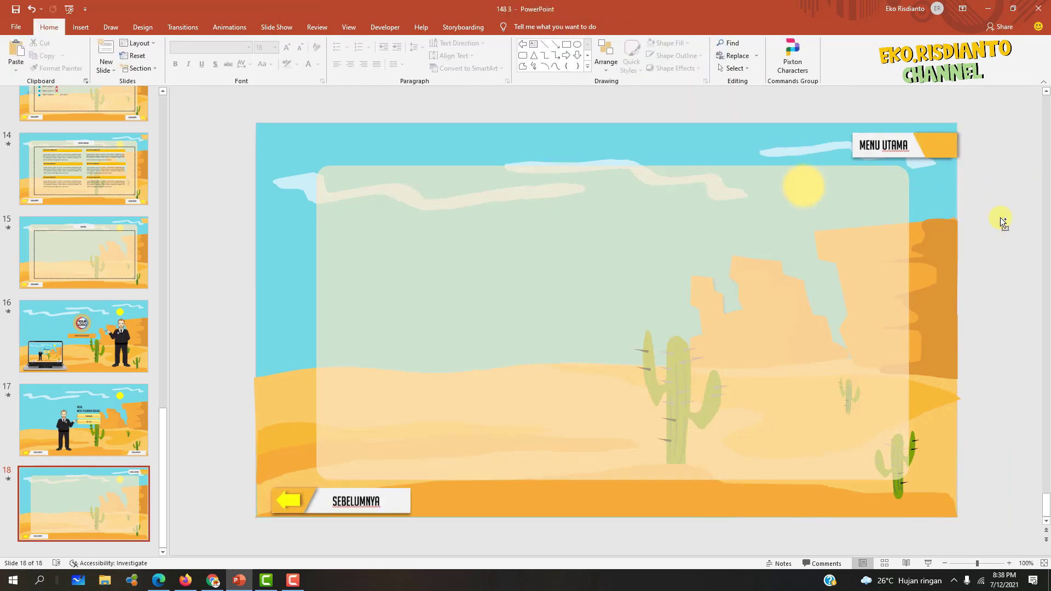
Move the MENU UTAMA button just past the slide's right edge.
{"action": "left_click", "coordinate": [902, 155]}
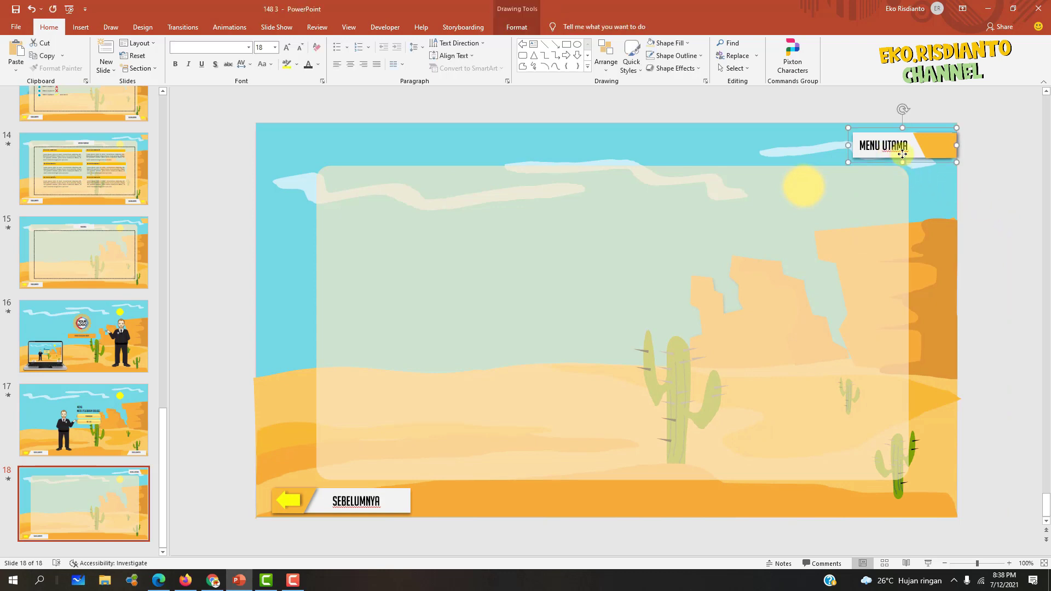
{"action": "left_click_drag", "start_coordinate": [889, 155], "coordinate": [994, 154]}
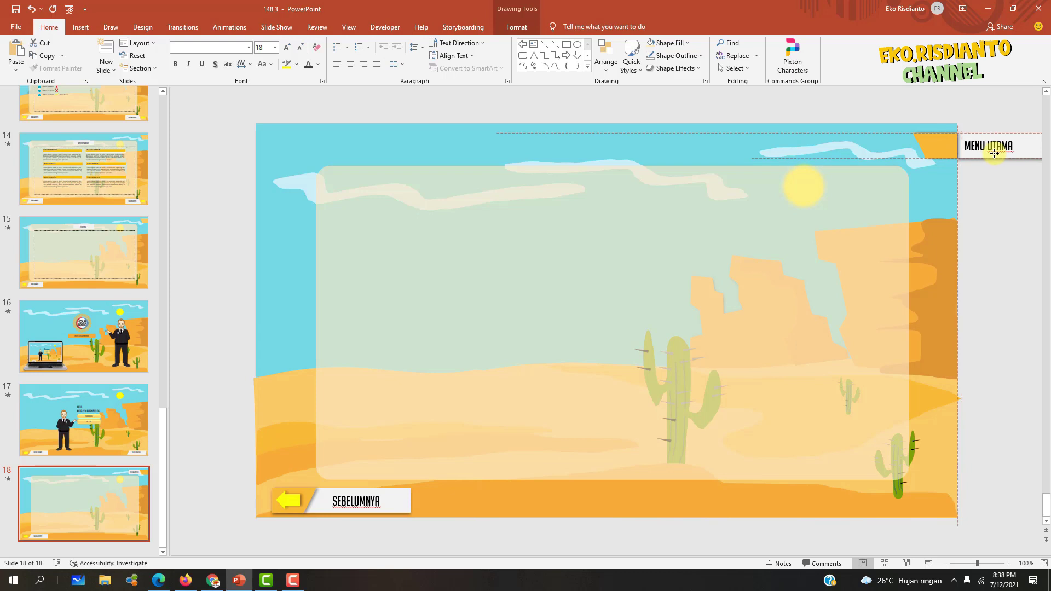
{"action": "left_click_drag", "start_coordinate": [995, 154], "coordinate": [993, 154]}
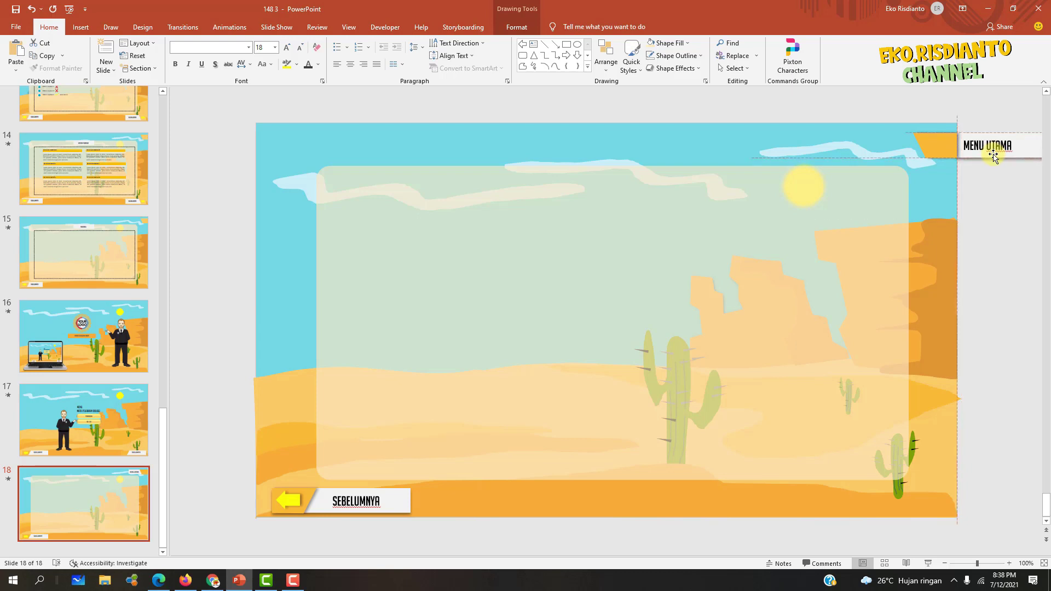
Add a Lines motion path moving Left, ending at the slide's top-right corner.
{"action": "left_click", "coordinate": [228, 30]}
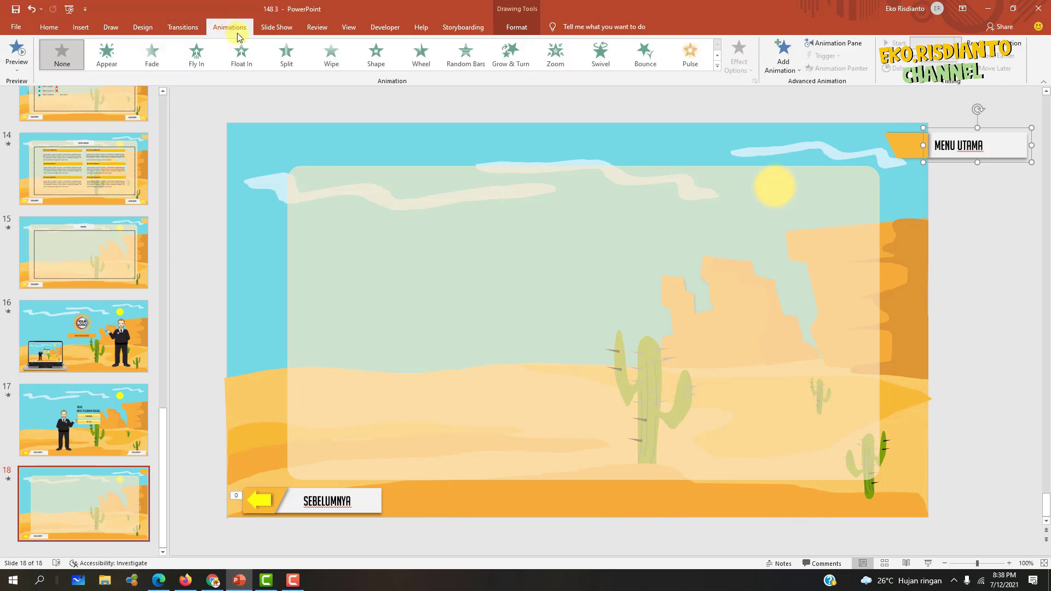
{"action": "left_click", "coordinate": [782, 63]}
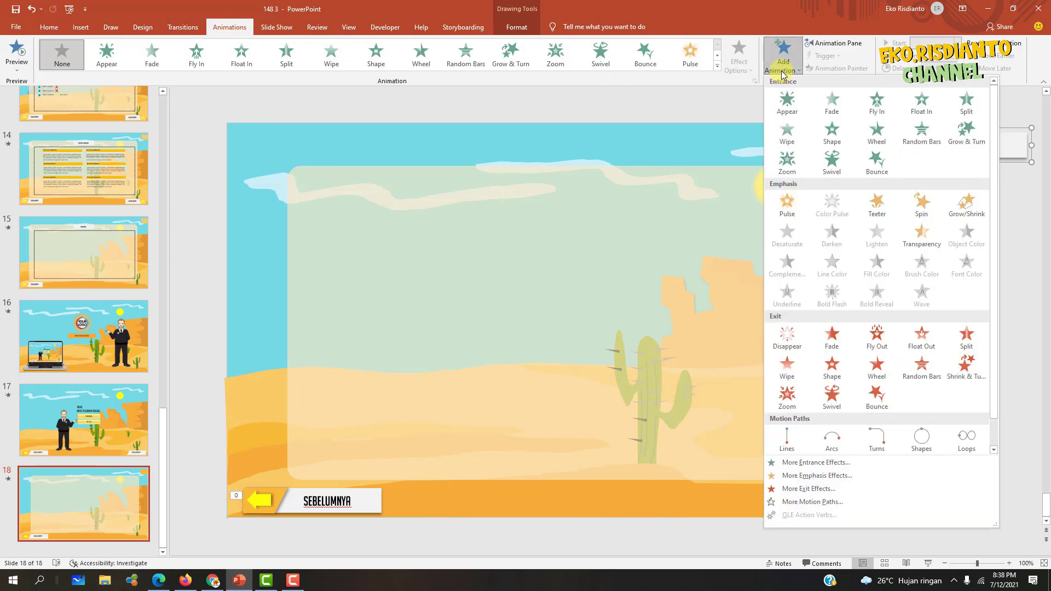
{"action": "left_click", "coordinate": [788, 438]}
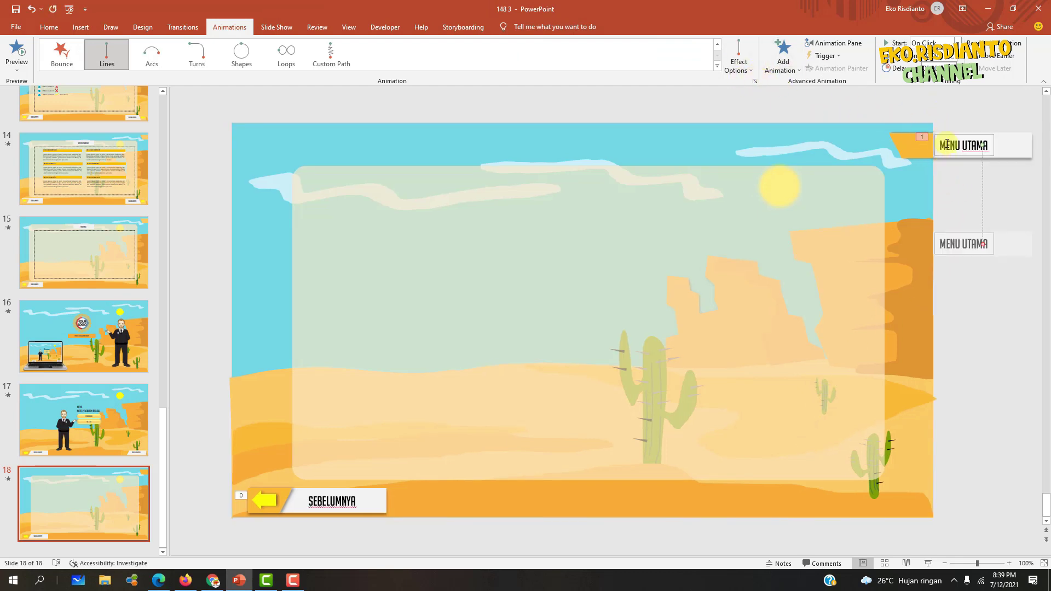
{"action": "left_click", "coordinate": [745, 70]}
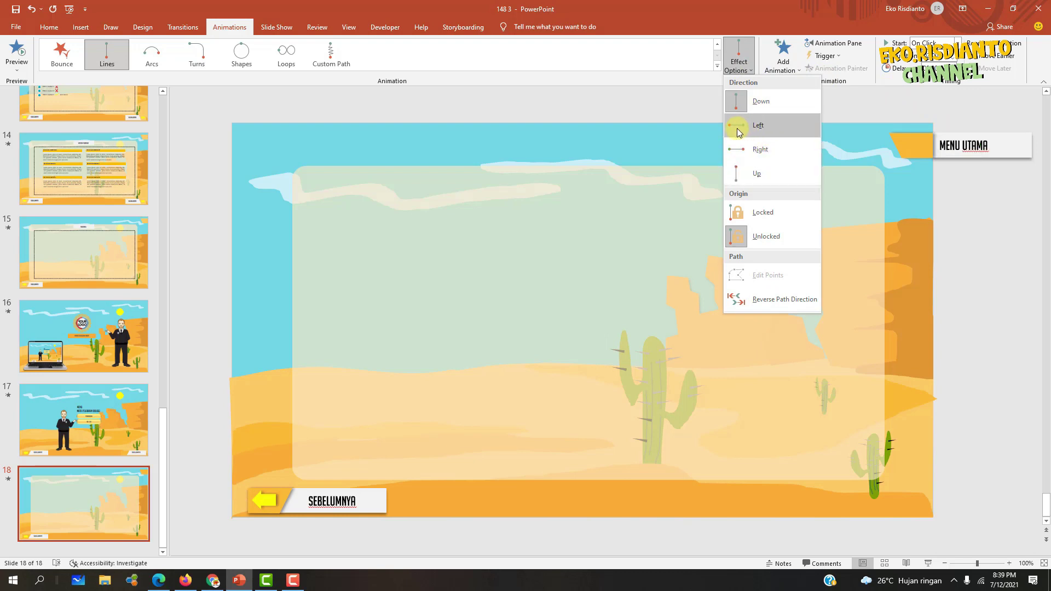
{"action": "left_click", "coordinate": [737, 132]}
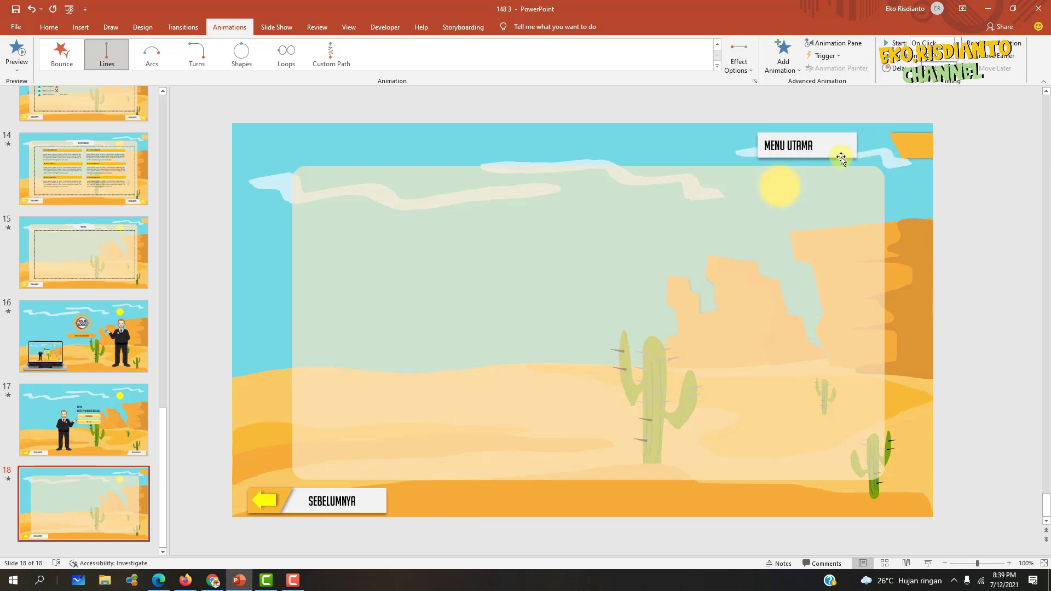
{"action": "left_click", "coordinate": [810, 145]}
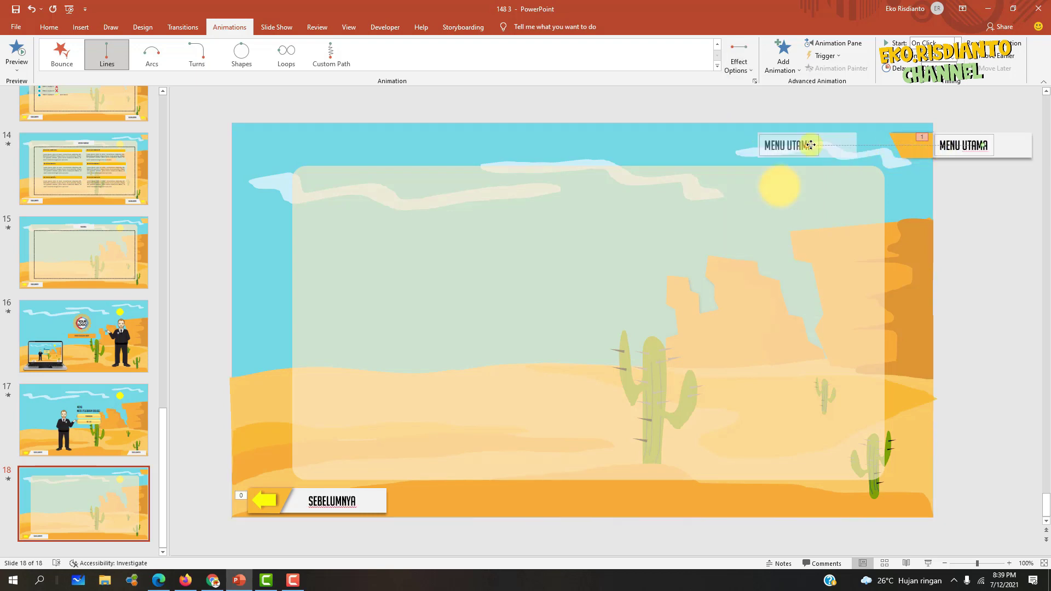
{"action": "left_click_drag", "start_coordinate": [821, 144], "coordinate": [885, 145]}
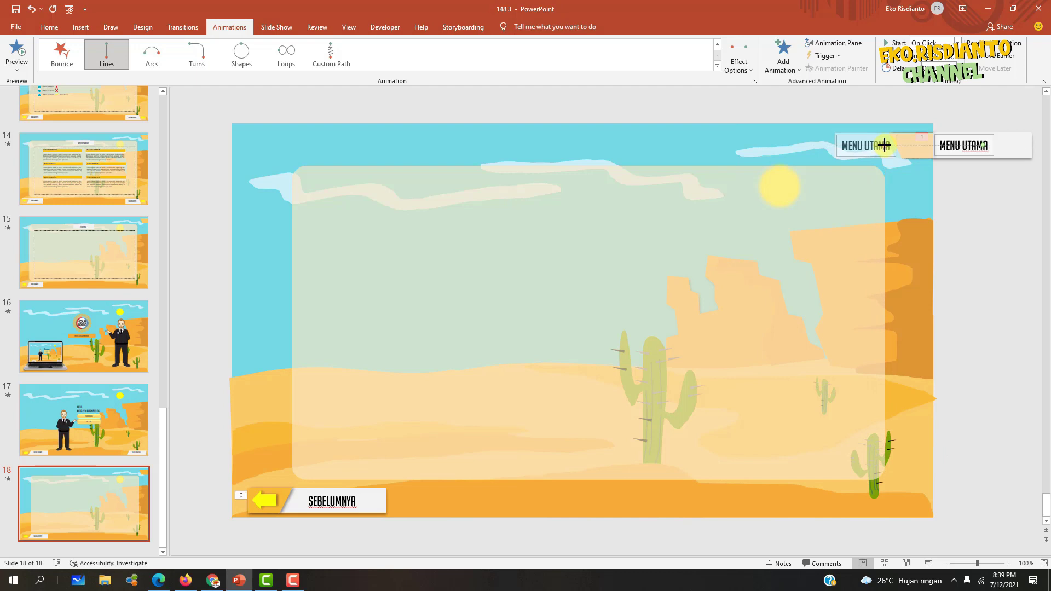
{"action": "left_click", "coordinate": [987, 184]}
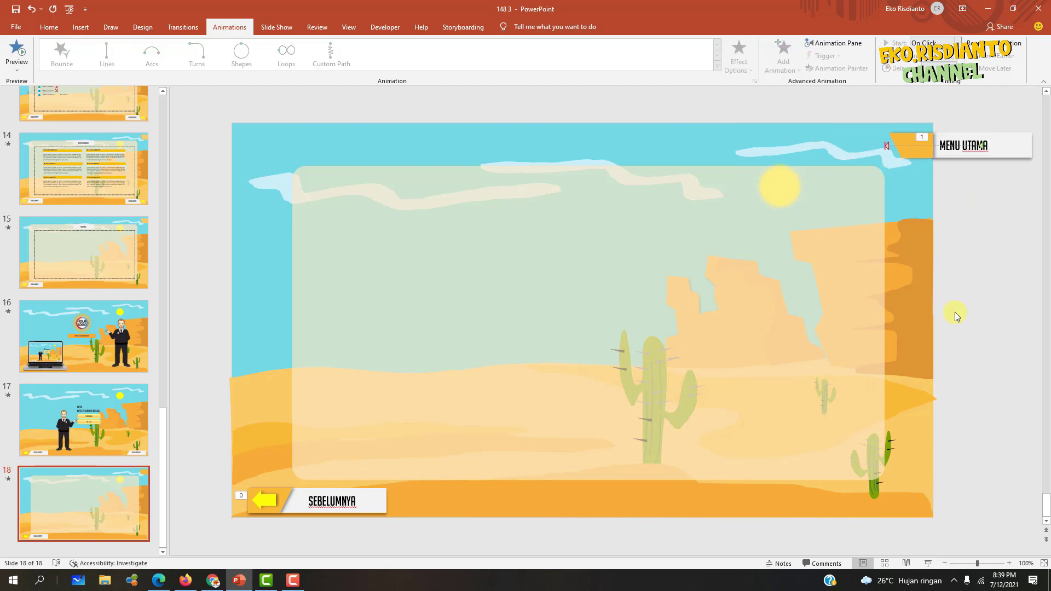
After a quick preview, give the MENU UTAMA banner a left-offset outer shadow.
{"action": "left_click", "coordinate": [928, 564]}
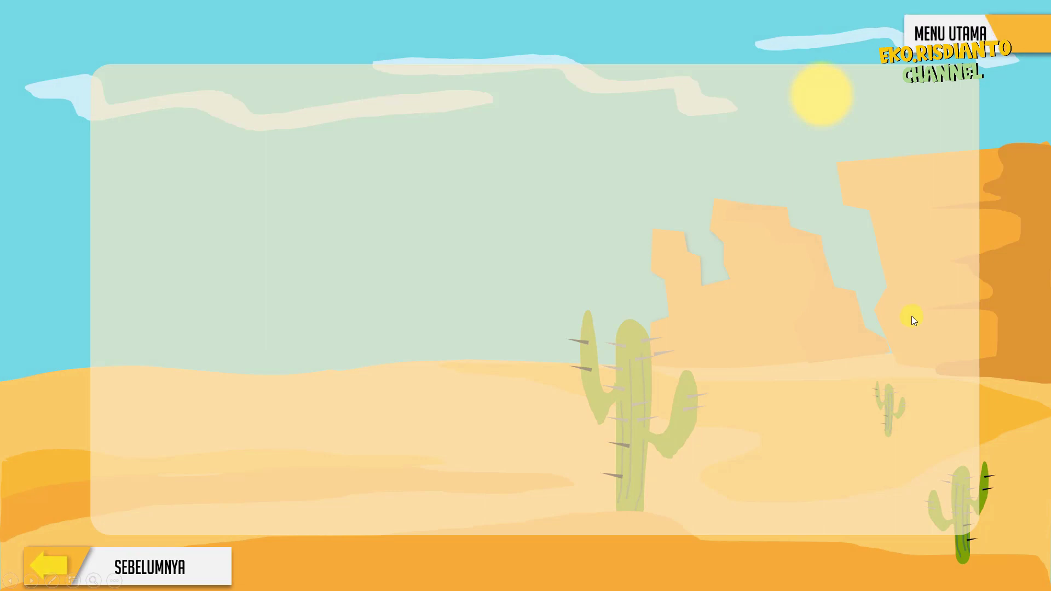
{"action": "key", "text": "Escape"}
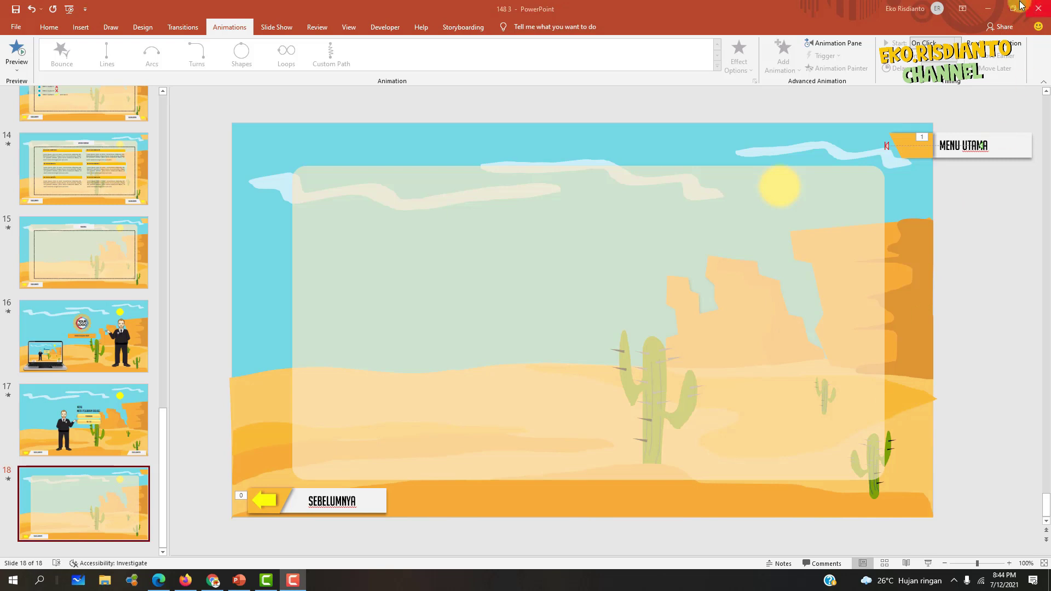
{"action": "left_click", "coordinate": [908, 155]}
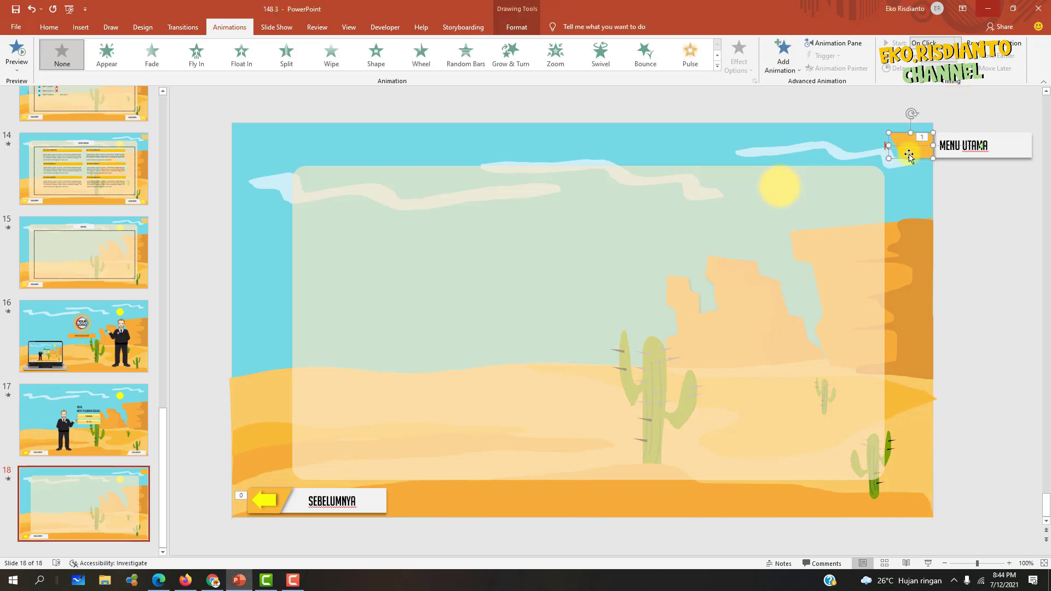
{"action": "right_click", "coordinate": [911, 150]}
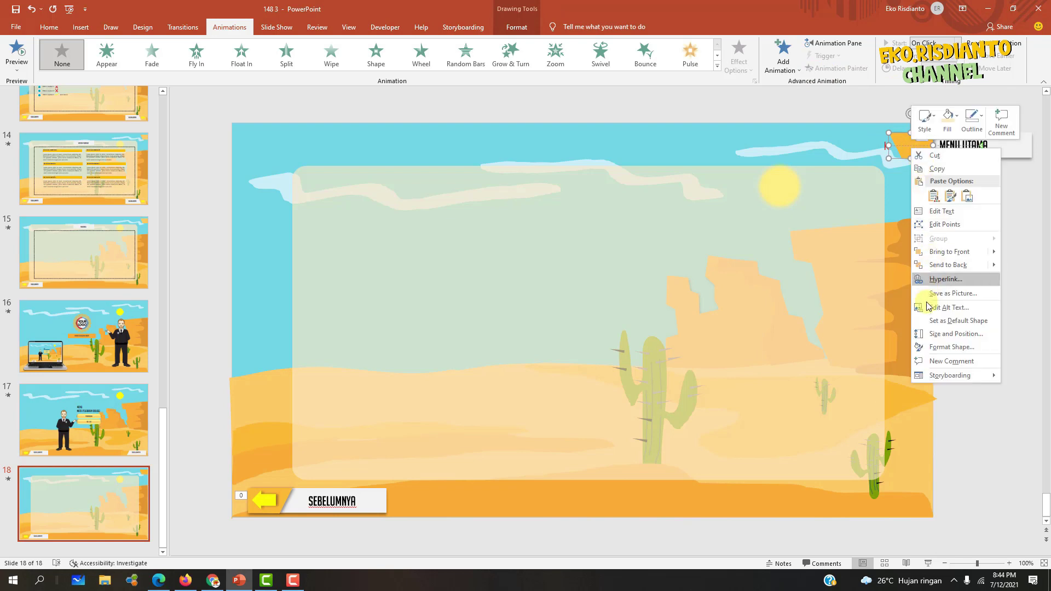
{"action": "left_click", "coordinate": [946, 346]}
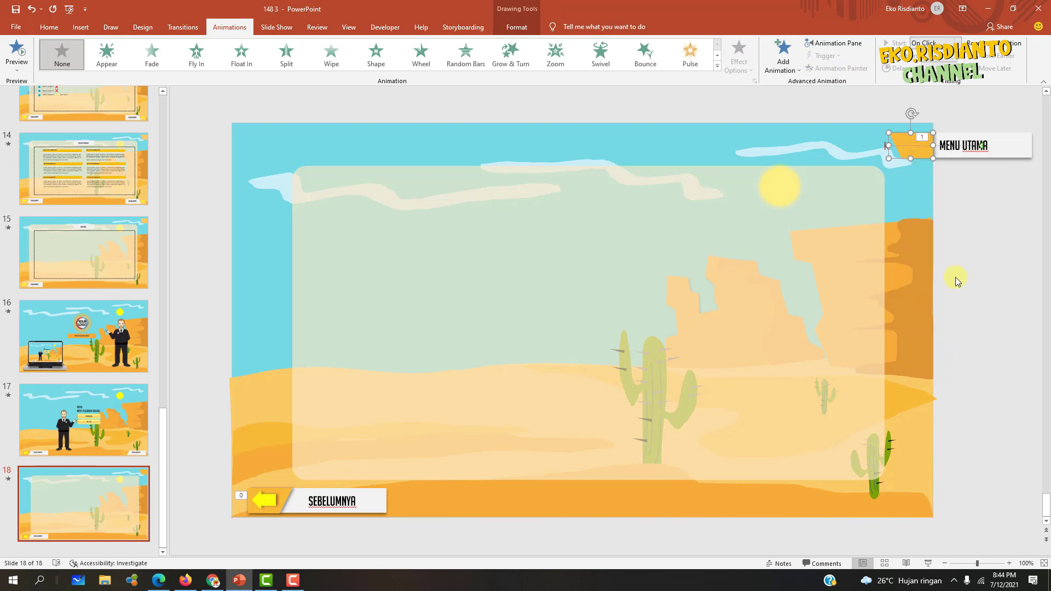
{"action": "left_click", "coordinate": [933, 137]}
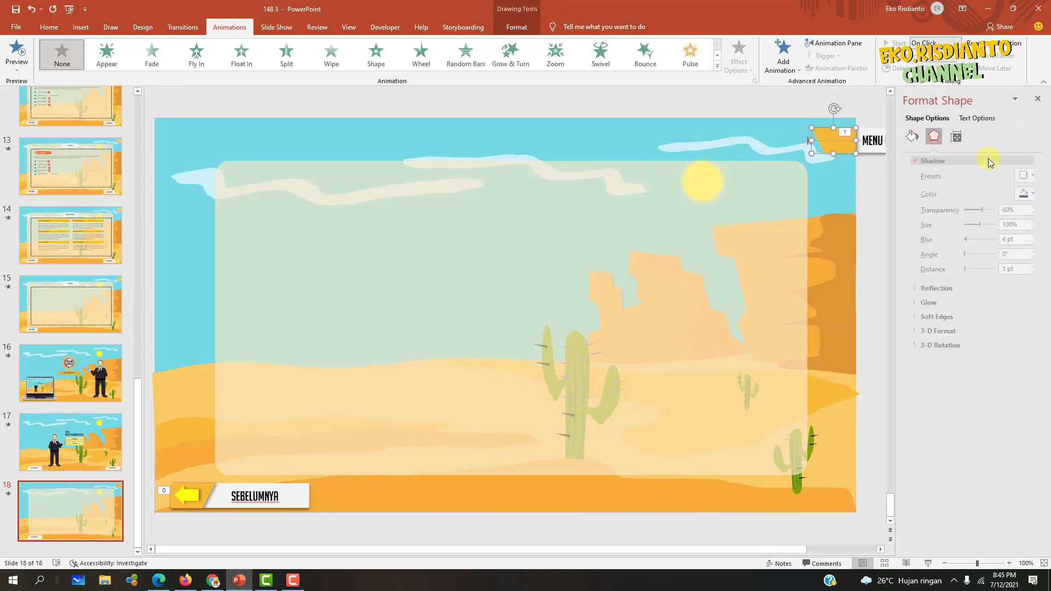
{"action": "left_click", "coordinate": [1019, 175]}
{"action": "left_click", "coordinate": [1035, 284]}
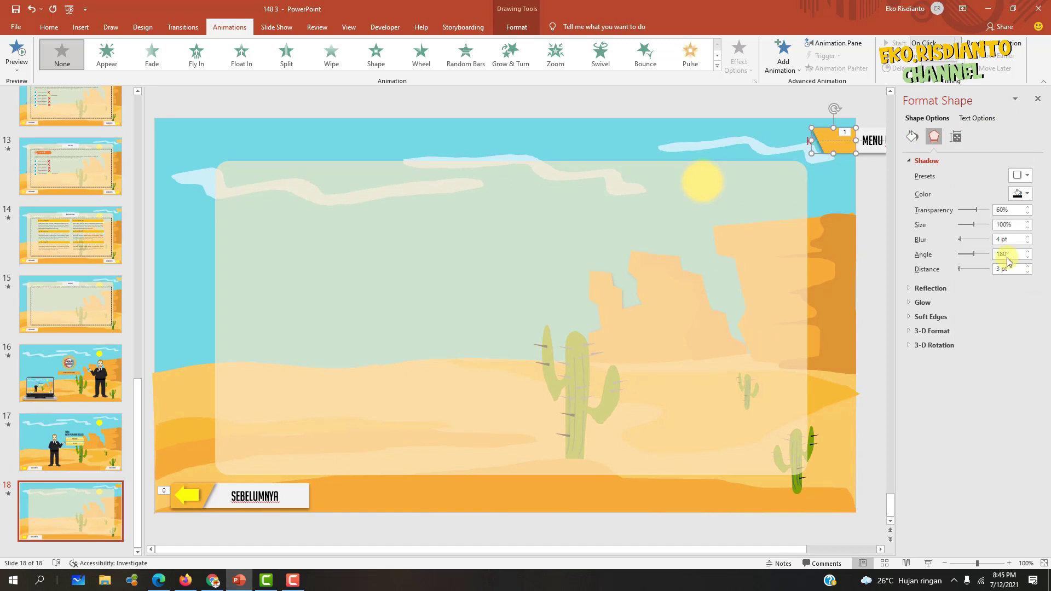
{"action": "left_click", "coordinate": [795, 108]}
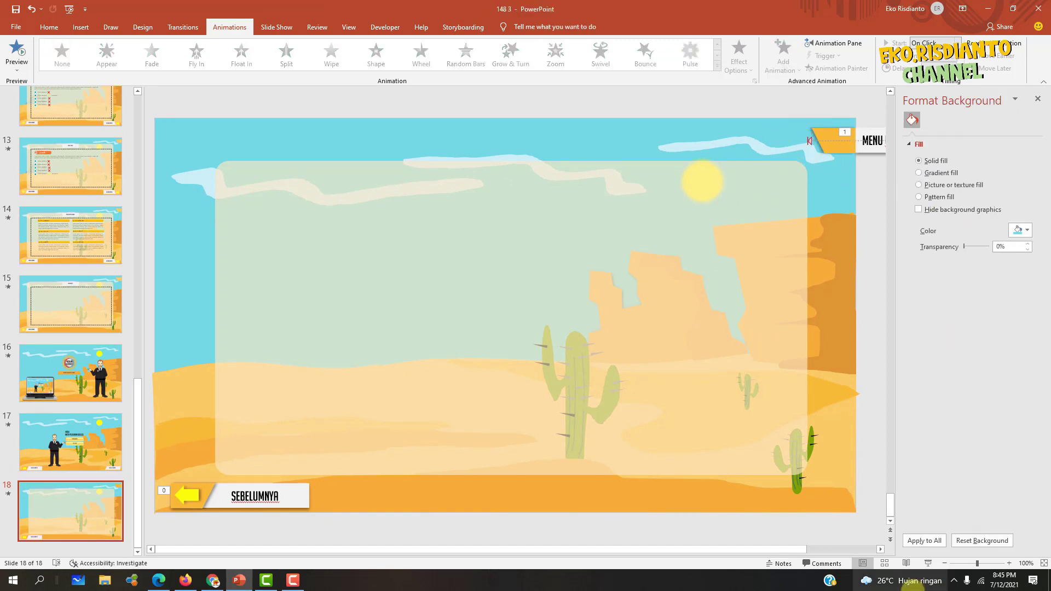
Preview slide 18 as a slide show, then close the Format Background pane.
{"action": "left_click", "coordinate": [927, 563]}
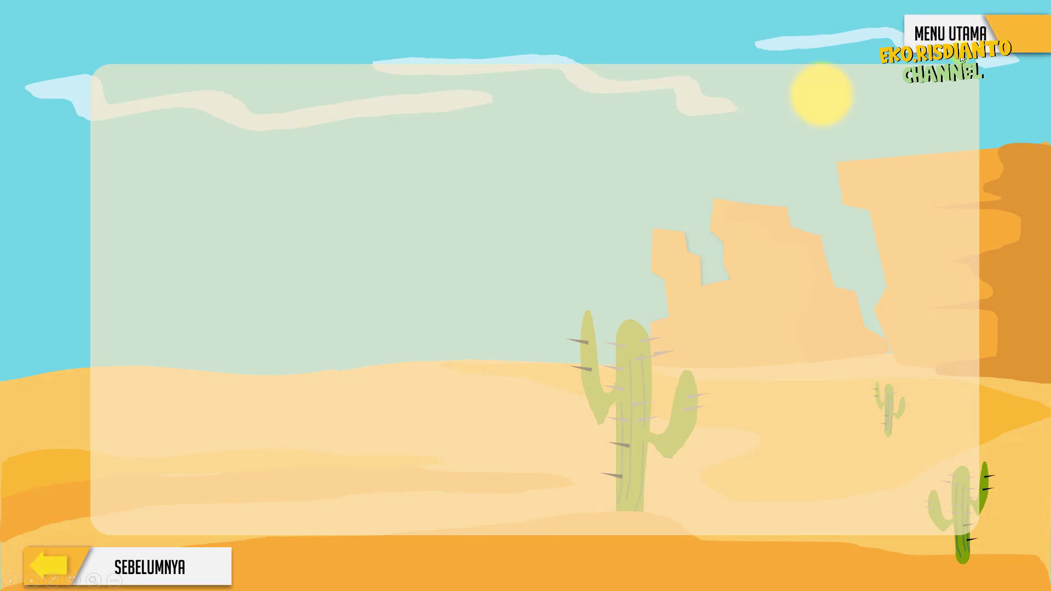
{"action": "key", "text": "Escape"}
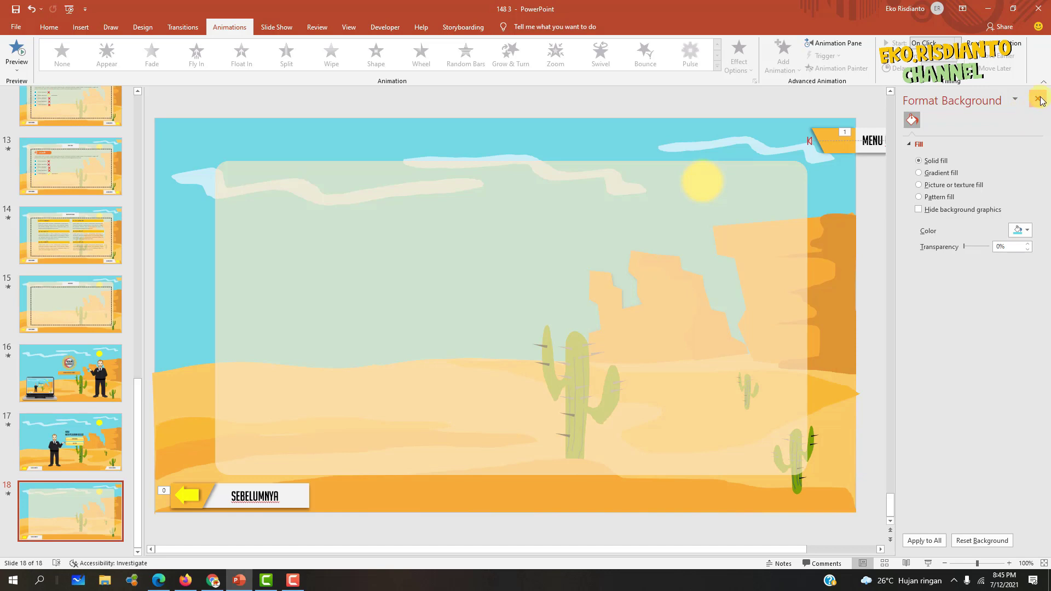
{"action": "left_click", "coordinate": [1039, 99]}
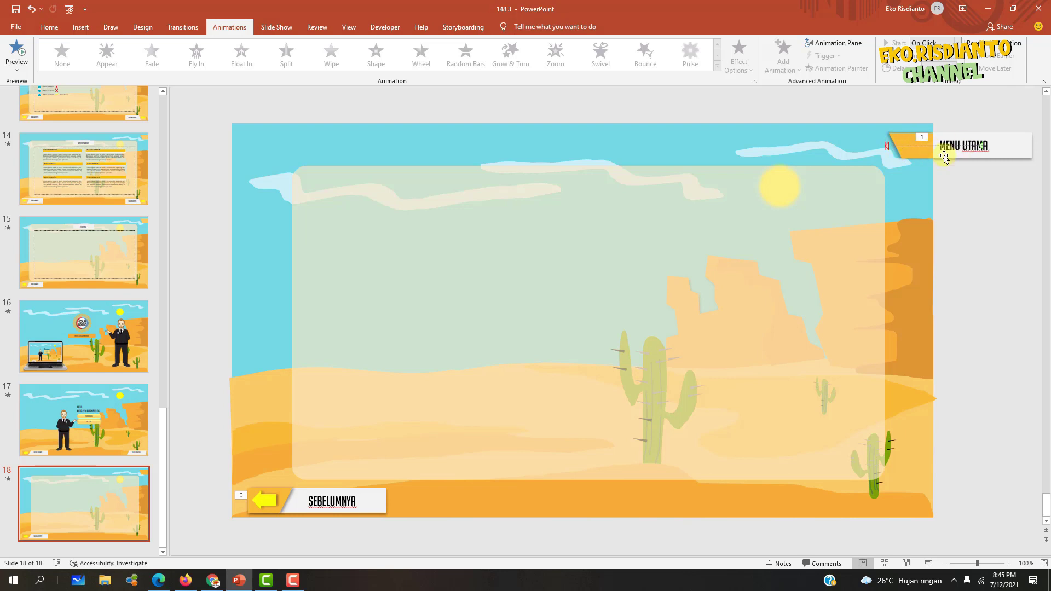
Select the white box inside the MENU UTAMA banner on slide 18.
{"action": "left_click", "coordinate": [943, 158]}
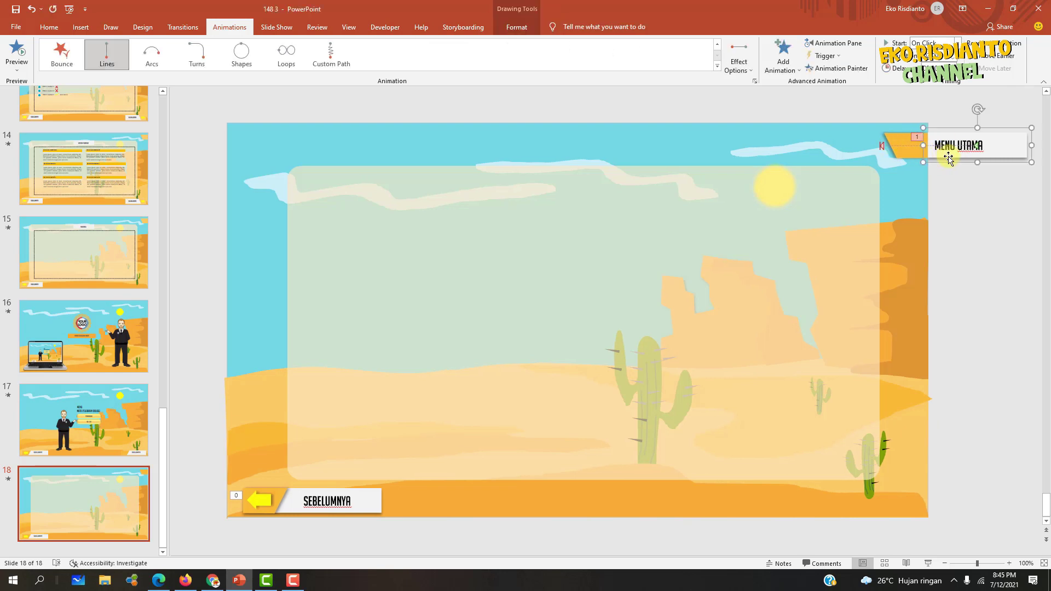
{"action": "left_click", "coordinate": [81, 28]}
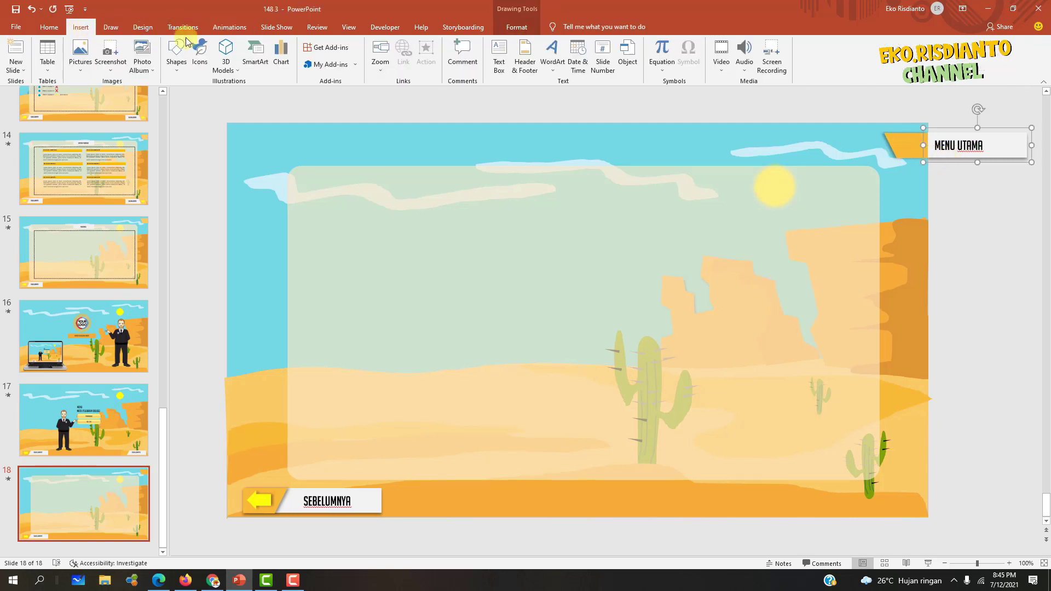
{"action": "left_click", "coordinate": [1009, 153]}
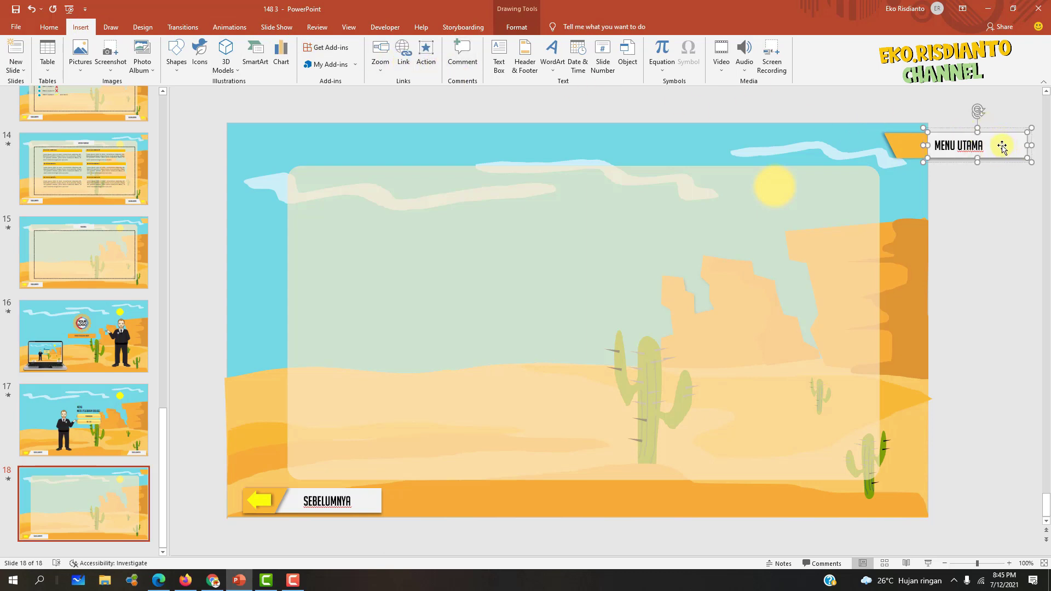
{"action": "left_click", "coordinate": [993, 150]}
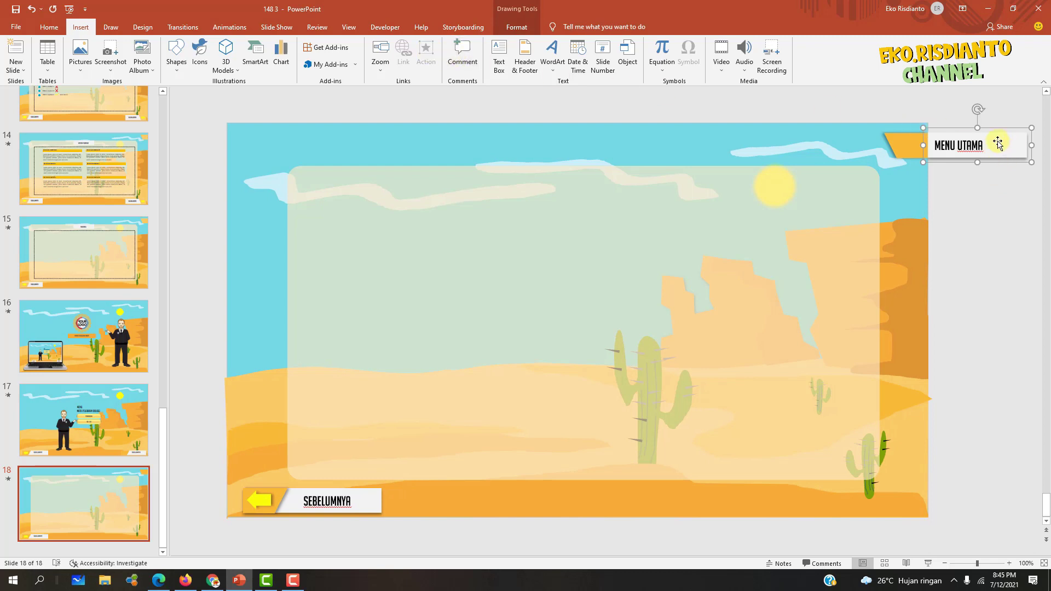
{"action": "left_click", "coordinate": [1007, 146]}
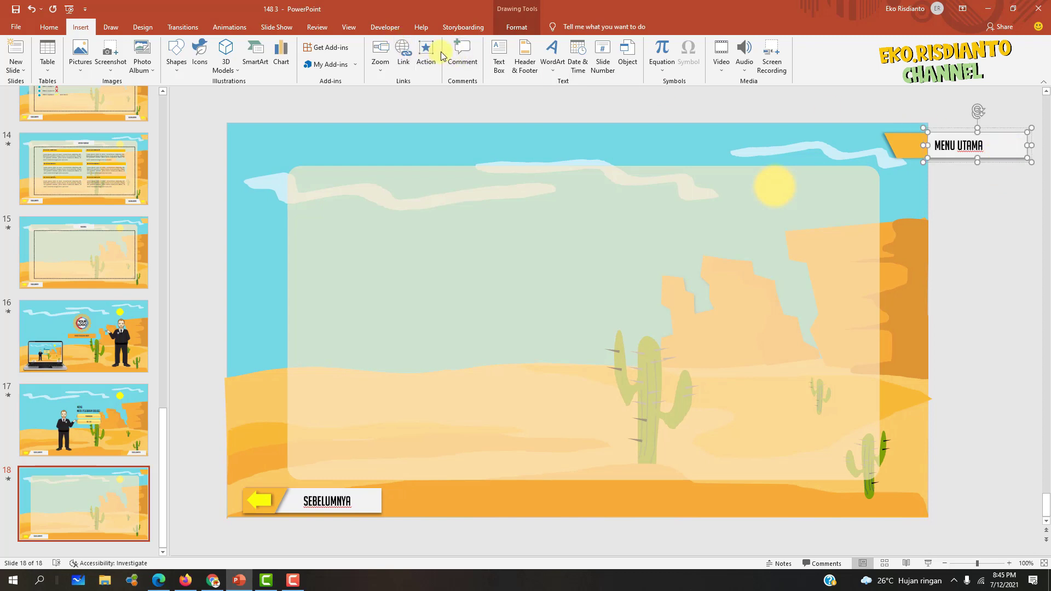
Give the box a click action that hyperlinks to Slide 17.
{"action": "left_click", "coordinate": [426, 61]}
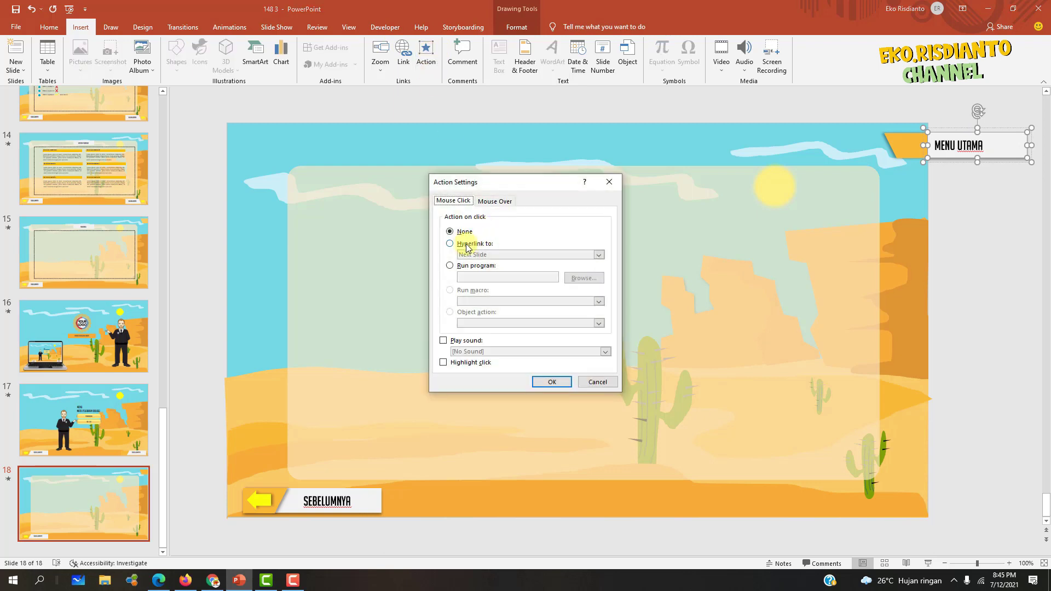
{"action": "left_click", "coordinate": [450, 244]}
{"action": "left_click", "coordinate": [474, 255]}
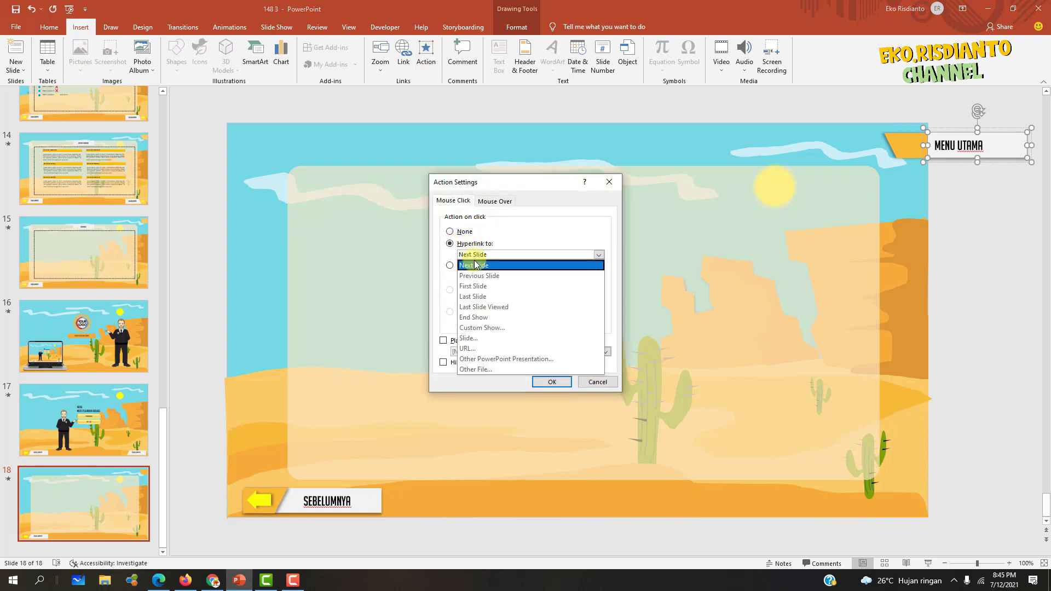
{"action": "left_click", "coordinate": [471, 338]}
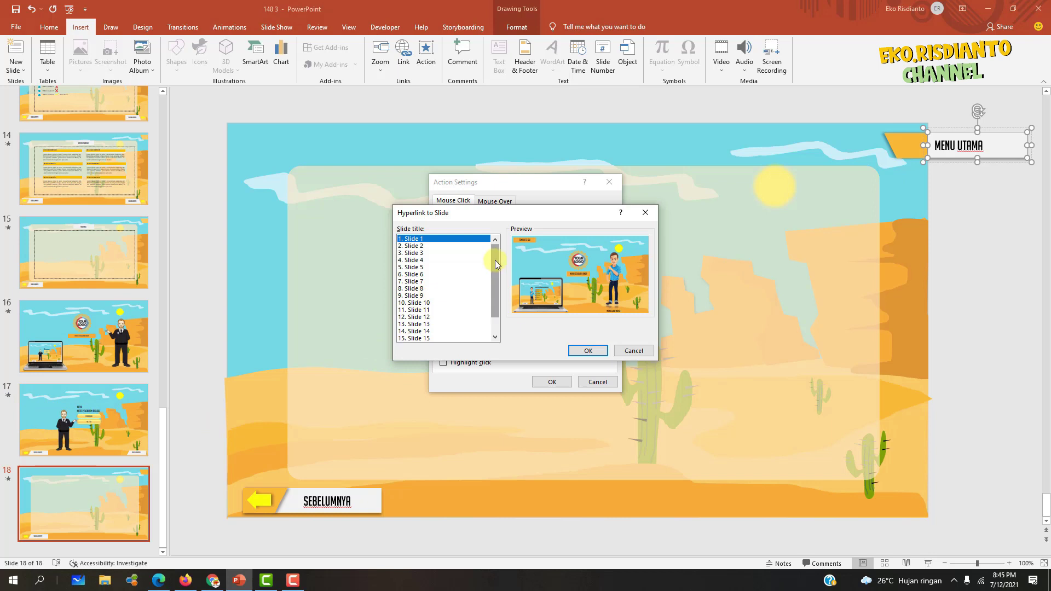
{"action": "scroll", "coordinate": [409, 299], "scroll_direction": "down", "scroll_amount": 1}
{"action": "left_click", "coordinate": [414, 331]}
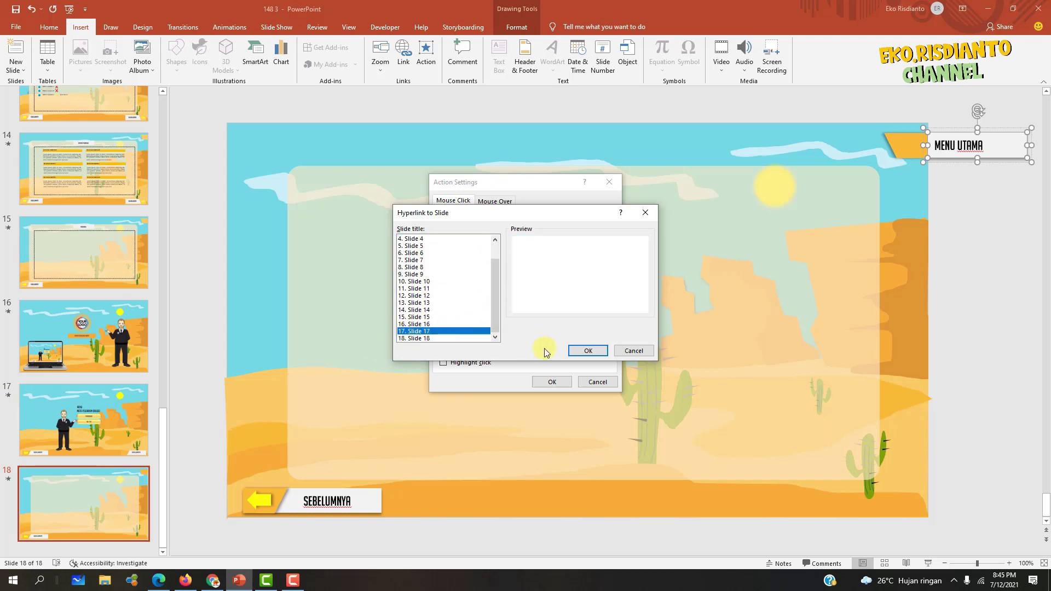
{"action": "left_click", "coordinate": [588, 351]}
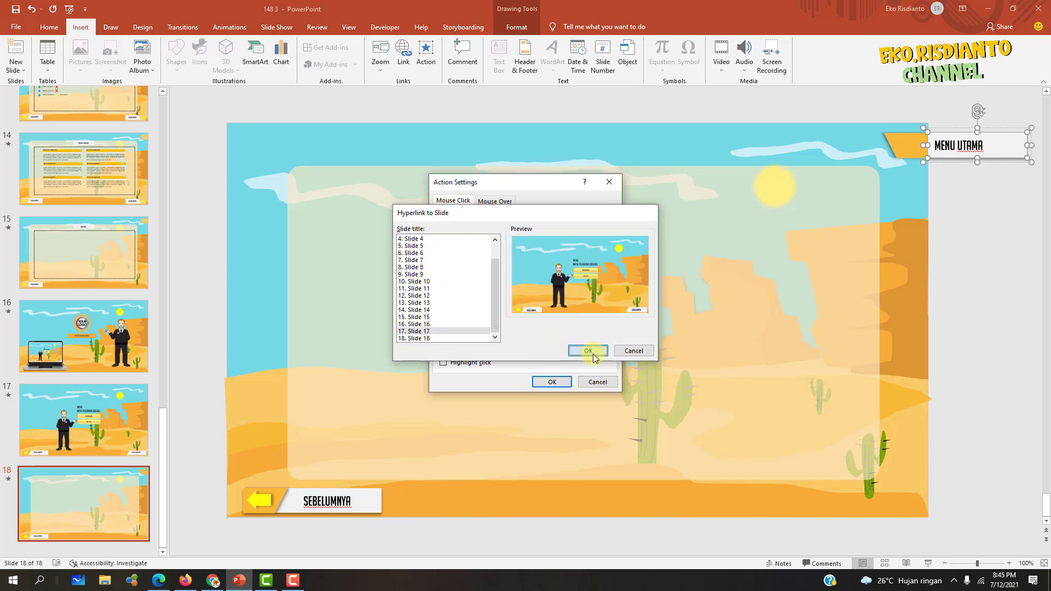
{"action": "left_click", "coordinate": [552, 382]}
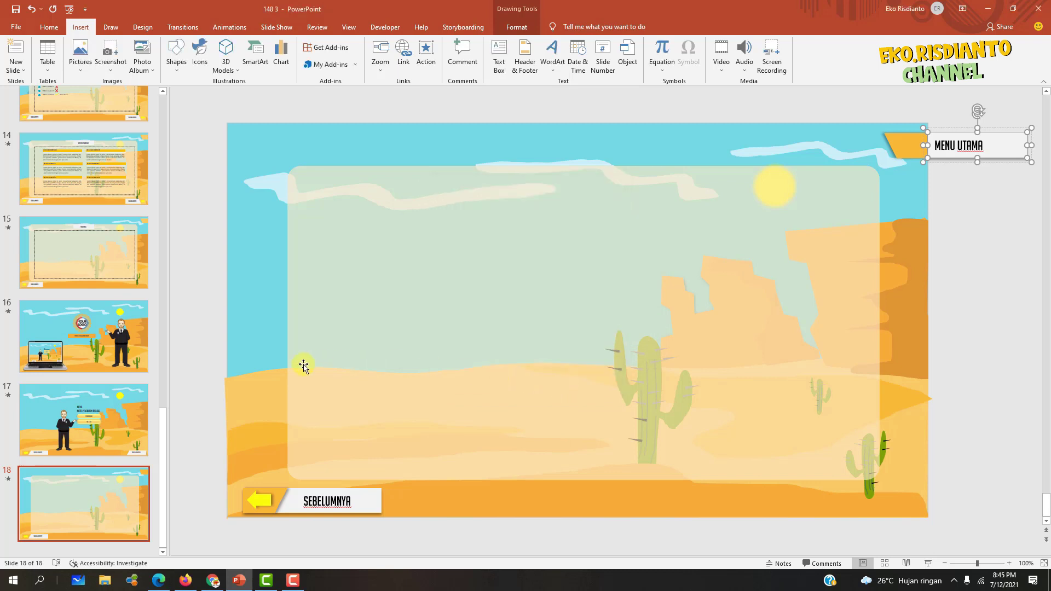
Run the slide show from slide 16 into the menu slide, then exit to editing.
{"action": "left_click", "coordinate": [71, 334]}
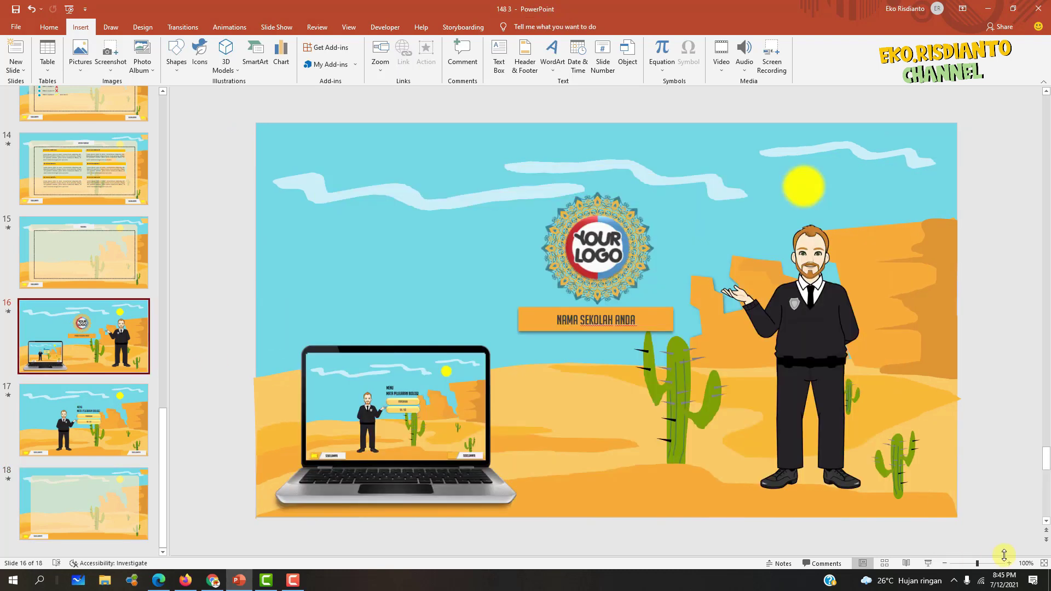
{"action": "left_click", "coordinate": [927, 564]}
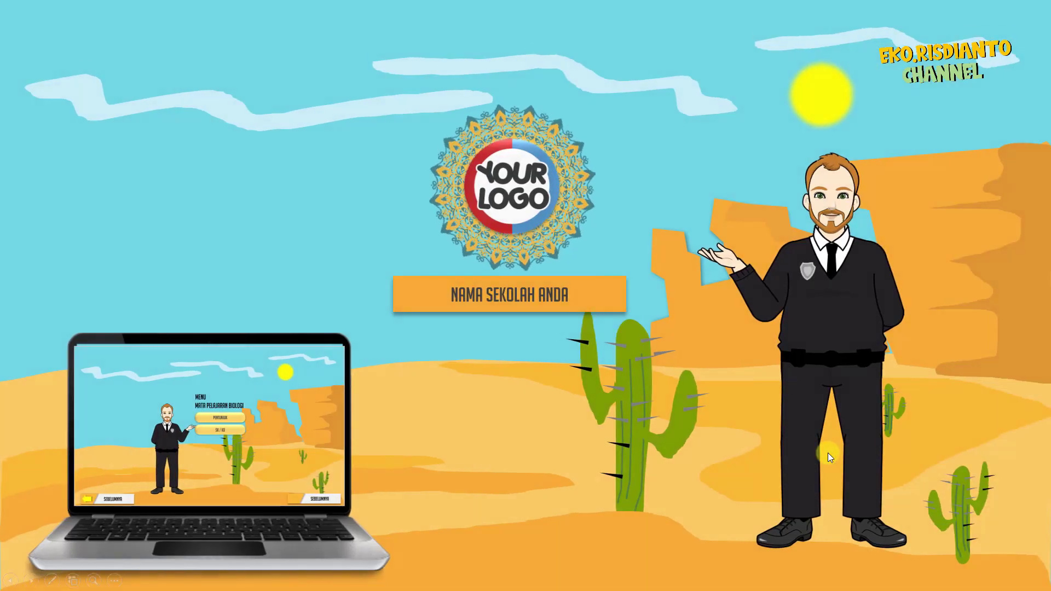
{"action": "left_click", "coordinate": [259, 399]}
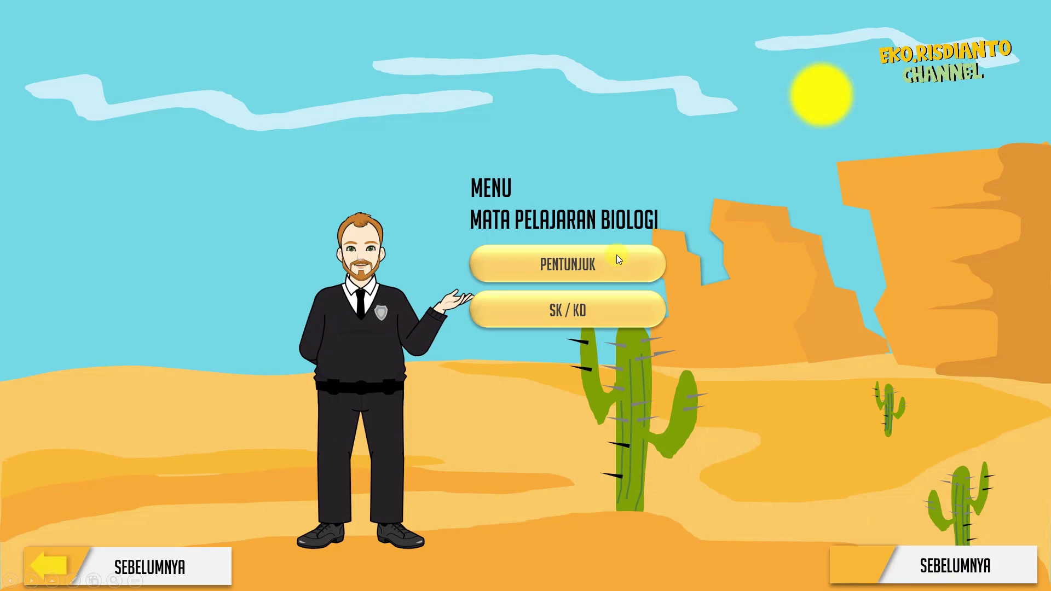
{"action": "key", "text": "Escape"}
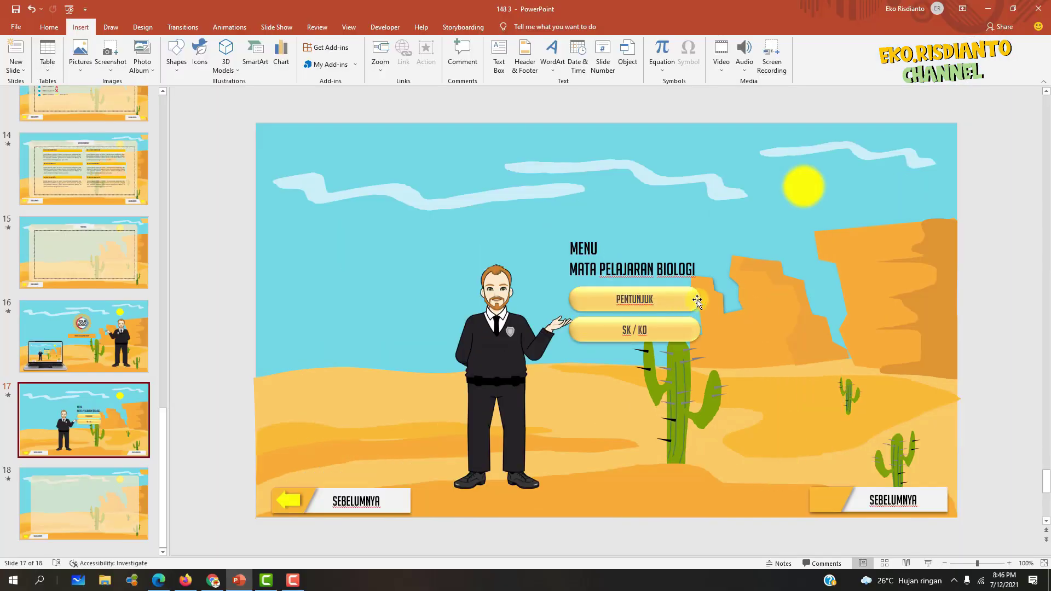
Hyperlink slide 17's PENTUNJUK button to Slide 18 through a click action.
{"action": "left_click", "coordinate": [695, 295]}
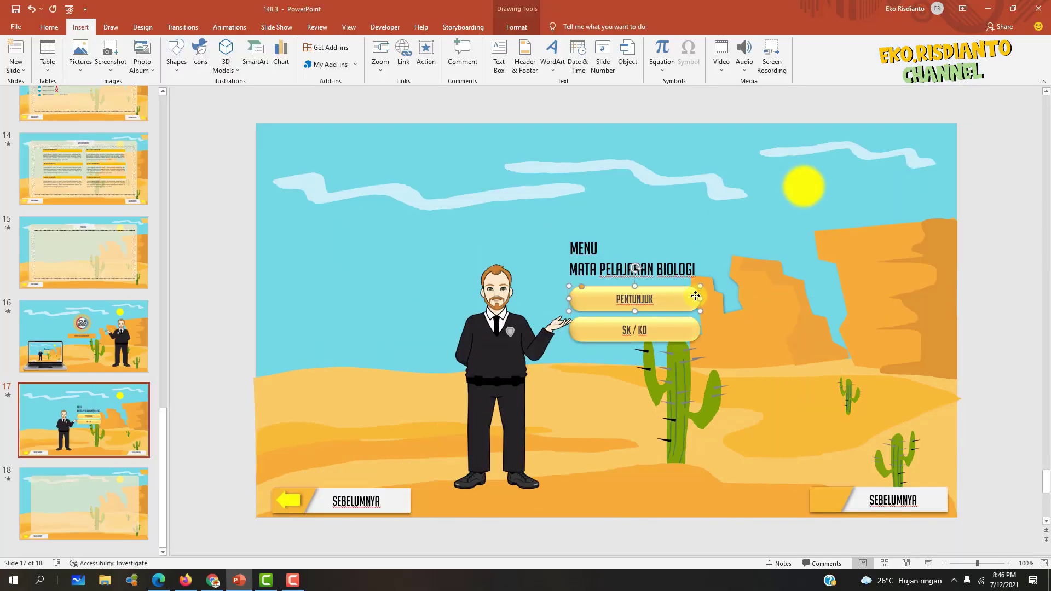
{"action": "left_click", "coordinate": [427, 54]}
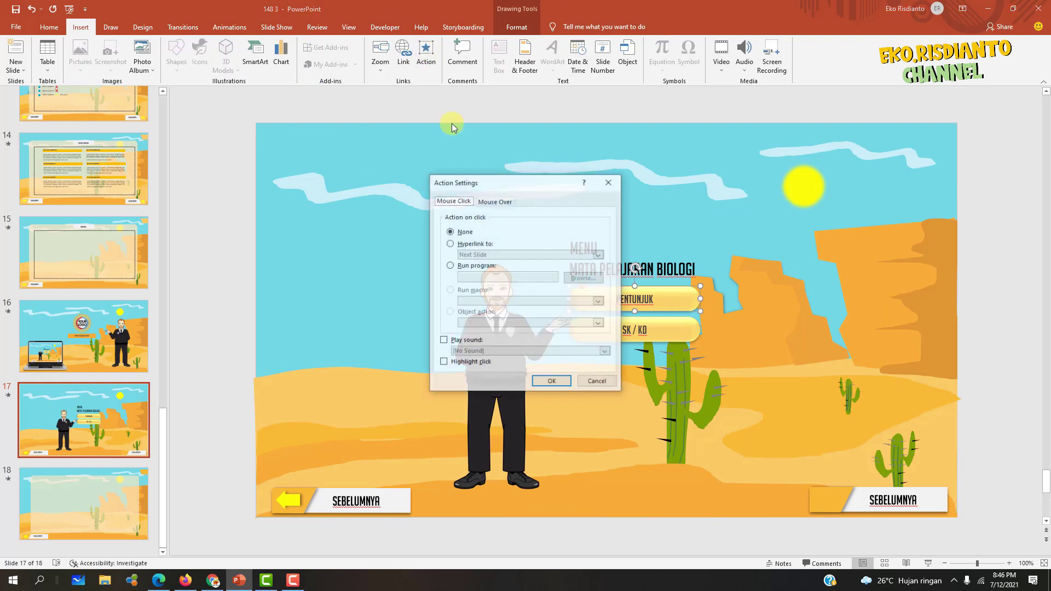
{"action": "left_click", "coordinate": [450, 244]}
{"action": "left_click", "coordinate": [476, 255]}
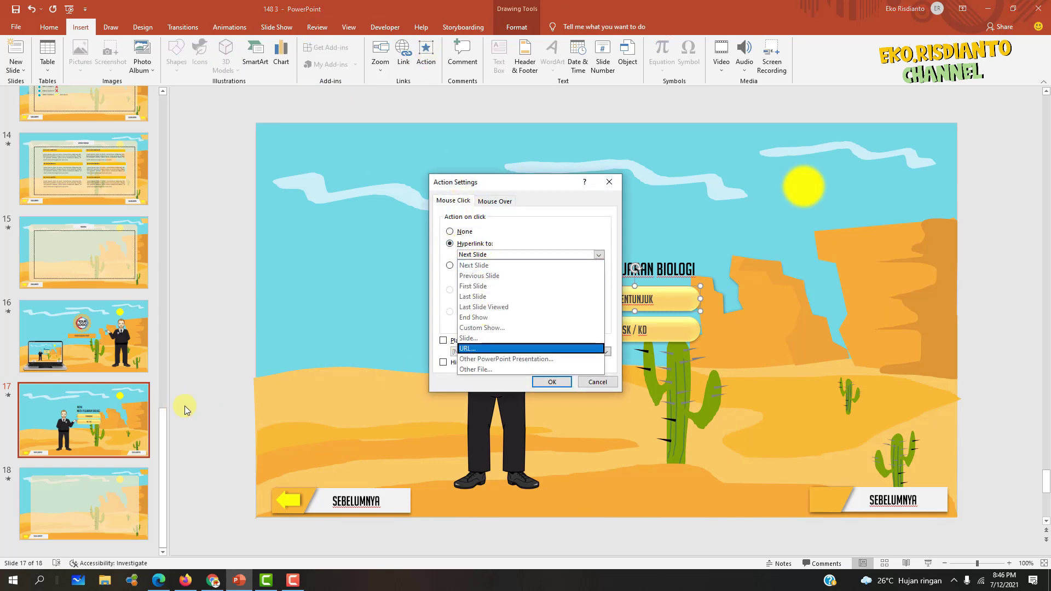
{"action": "left_click", "coordinate": [483, 338]}
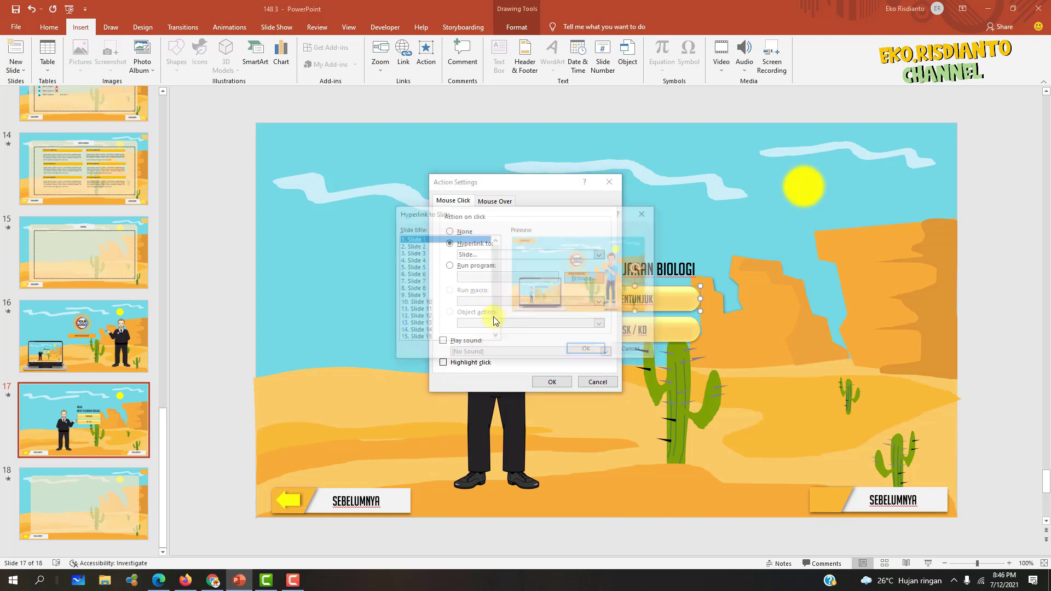
{"action": "scroll", "coordinate": [489, 326], "scroll_direction": "down", "scroll_amount": 1}
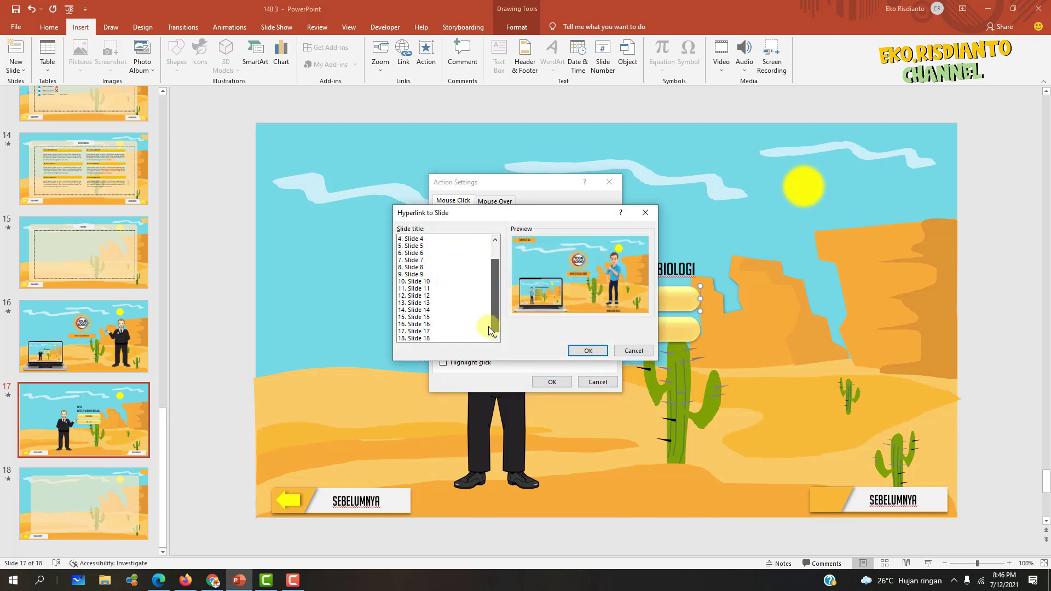
{"action": "left_click", "coordinate": [433, 338]}
{"action": "left_click", "coordinate": [586, 351]}
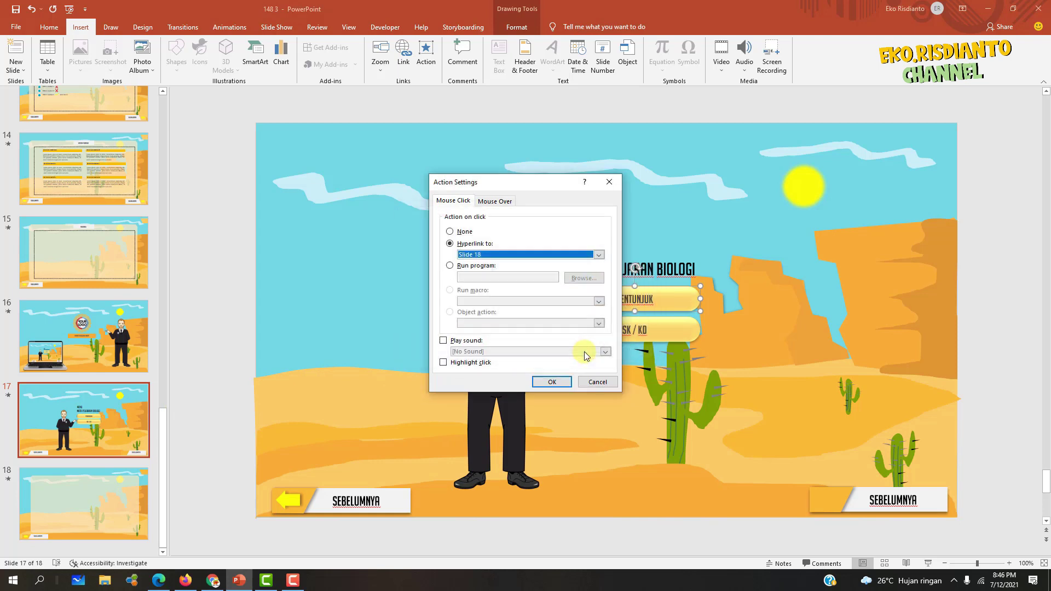
{"action": "left_click", "coordinate": [556, 383]}
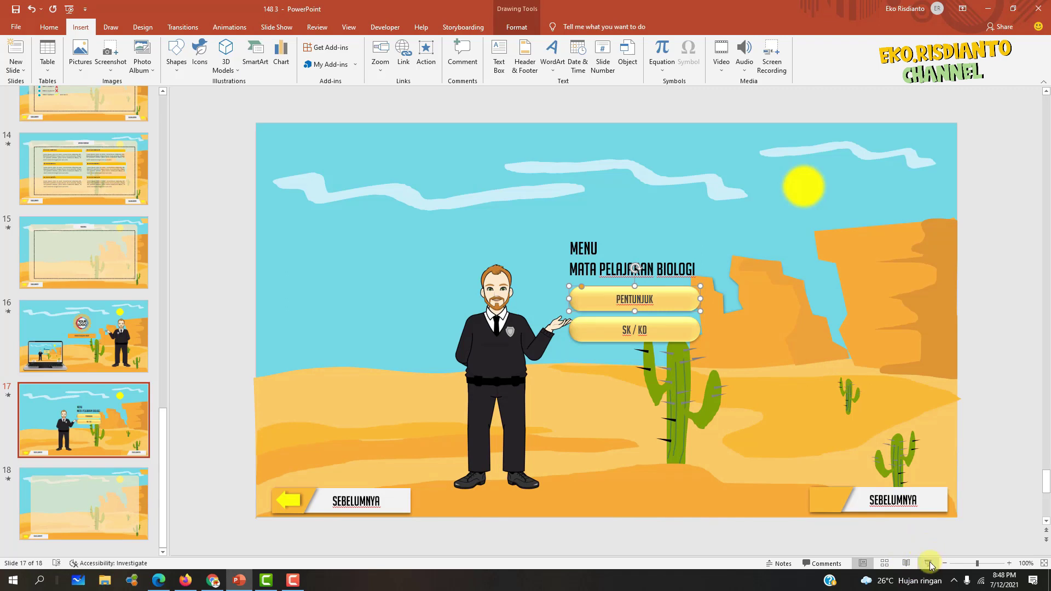
Play the show from slide 16 and click PENTUNJUK to confirm it reaches slide 18.
{"action": "scroll", "coordinate": [193, 374], "scroll_direction": "up", "scroll_amount": 1}
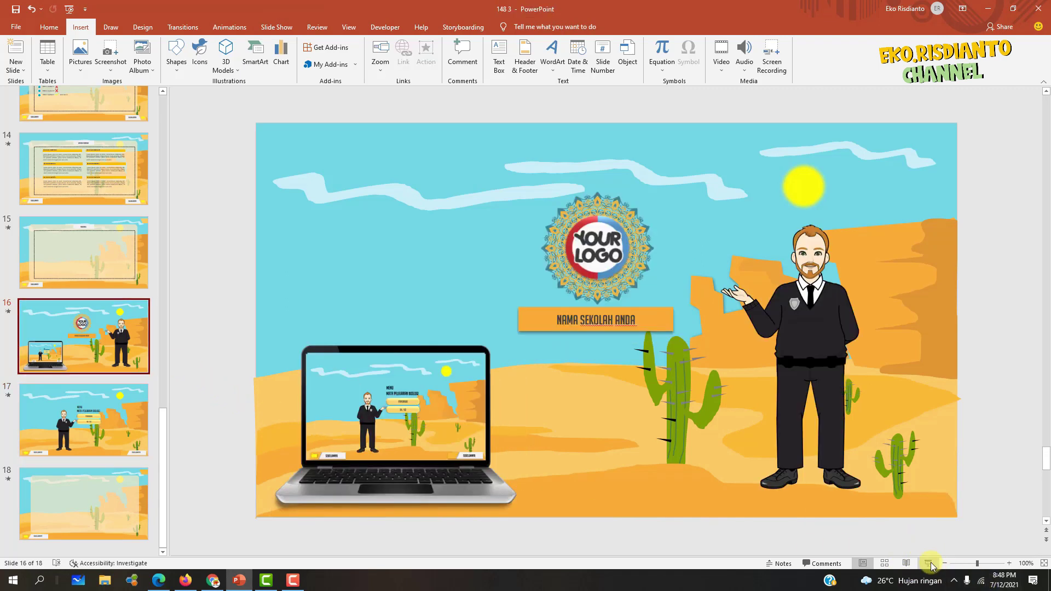
{"action": "left_click", "coordinate": [928, 564]}
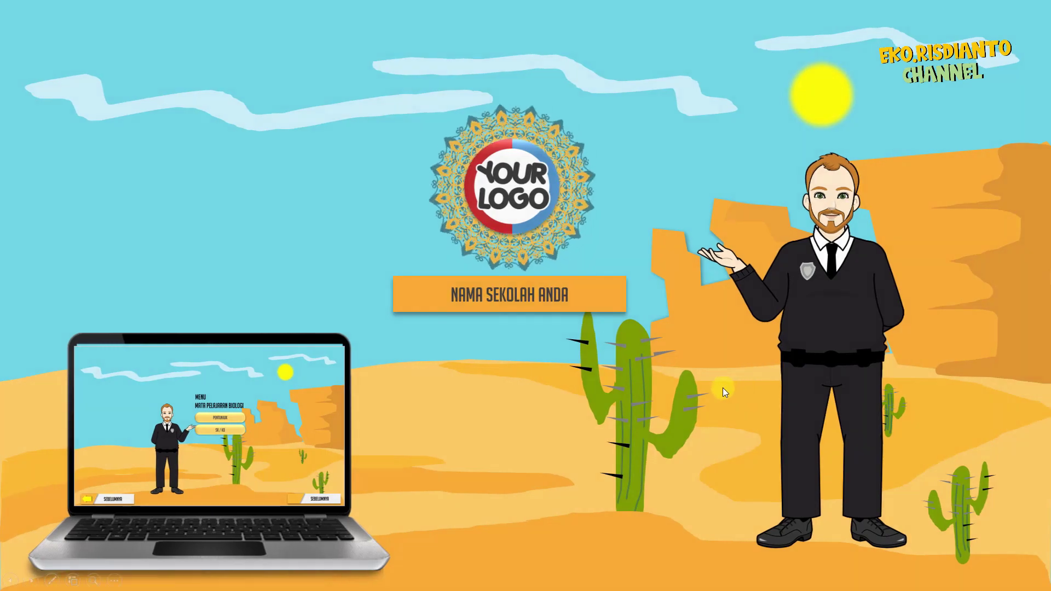
{"action": "left_click", "coordinate": [236, 401]}
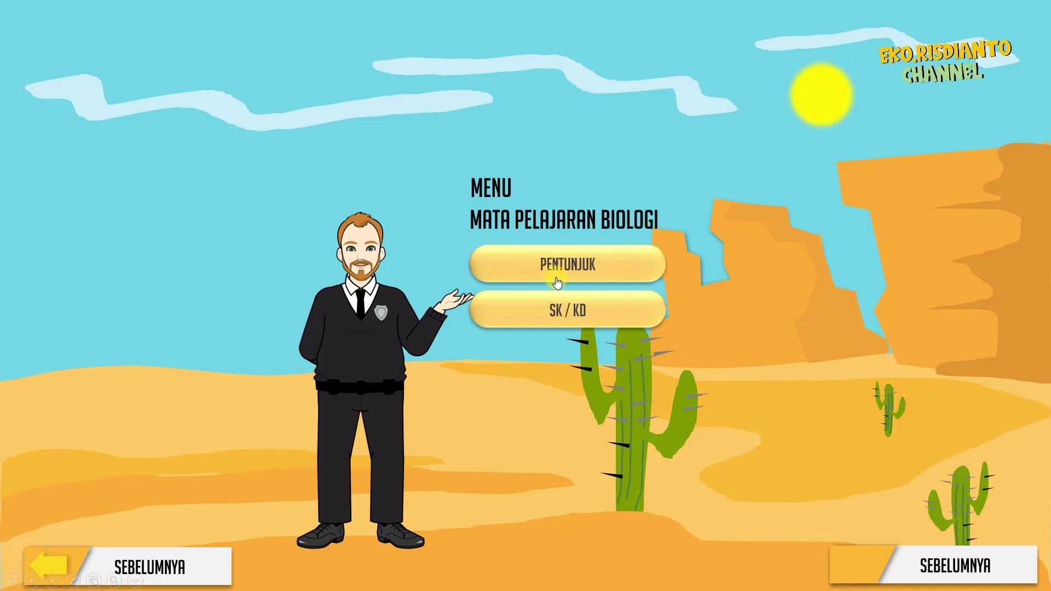
{"action": "left_click", "coordinate": [645, 270]}
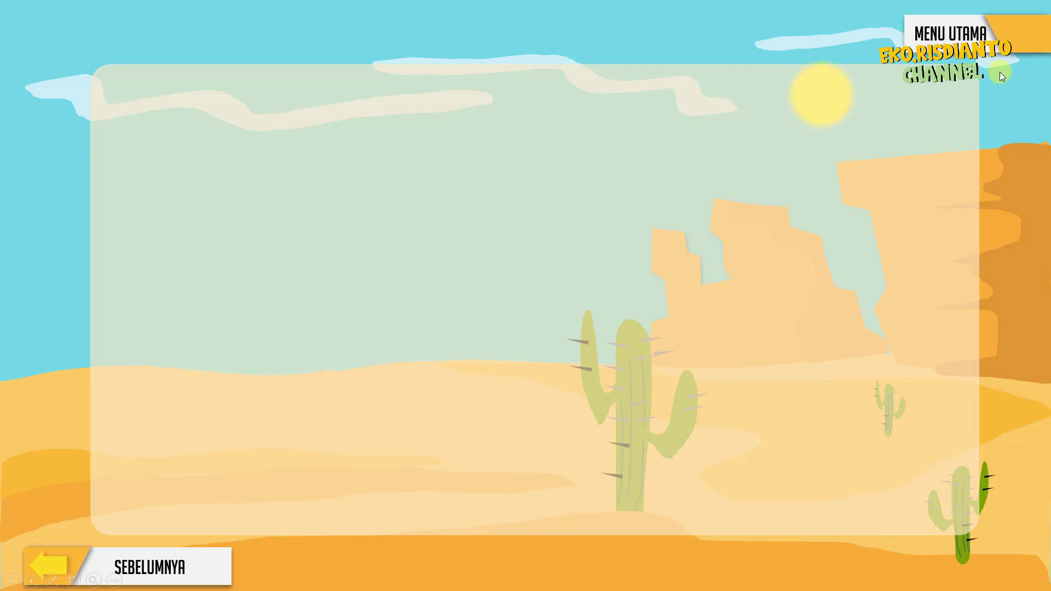
{"action": "key", "text": "Escape"}
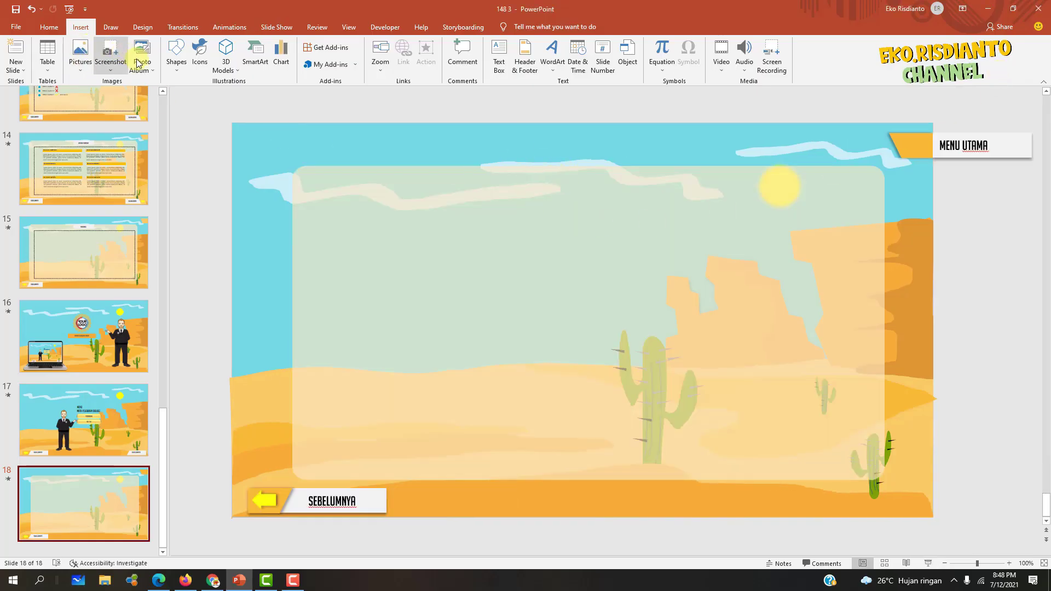
Draw a rectangle across the top centre of slide 18 with light fill and no outline.
{"action": "left_click", "coordinate": [177, 59]}
{"action": "left_click", "coordinate": [214, 96]}
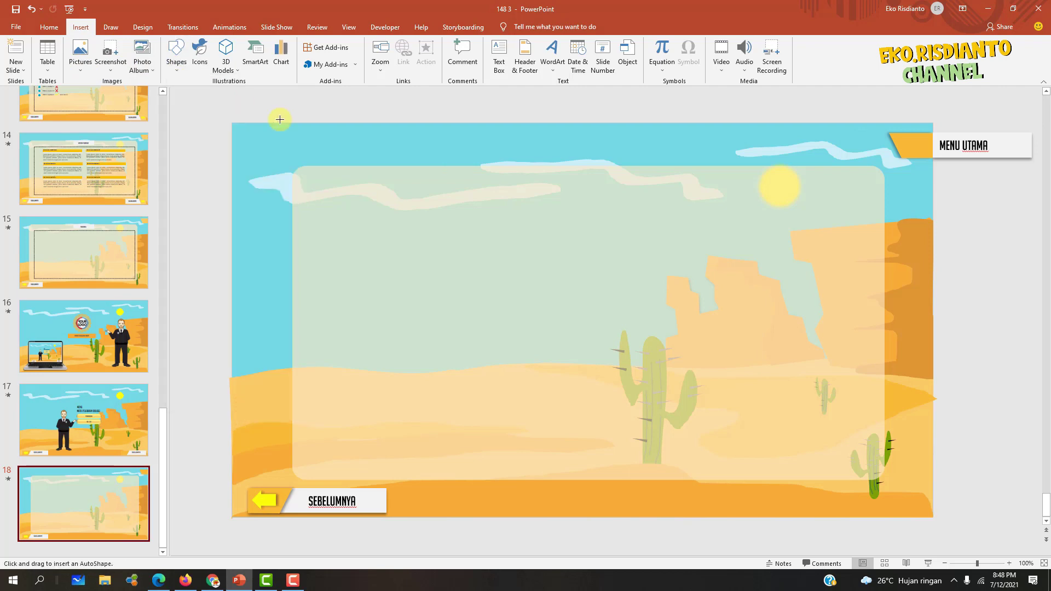
{"action": "left_click_drag", "start_coordinate": [490, 168], "coordinate": [638, 187]}
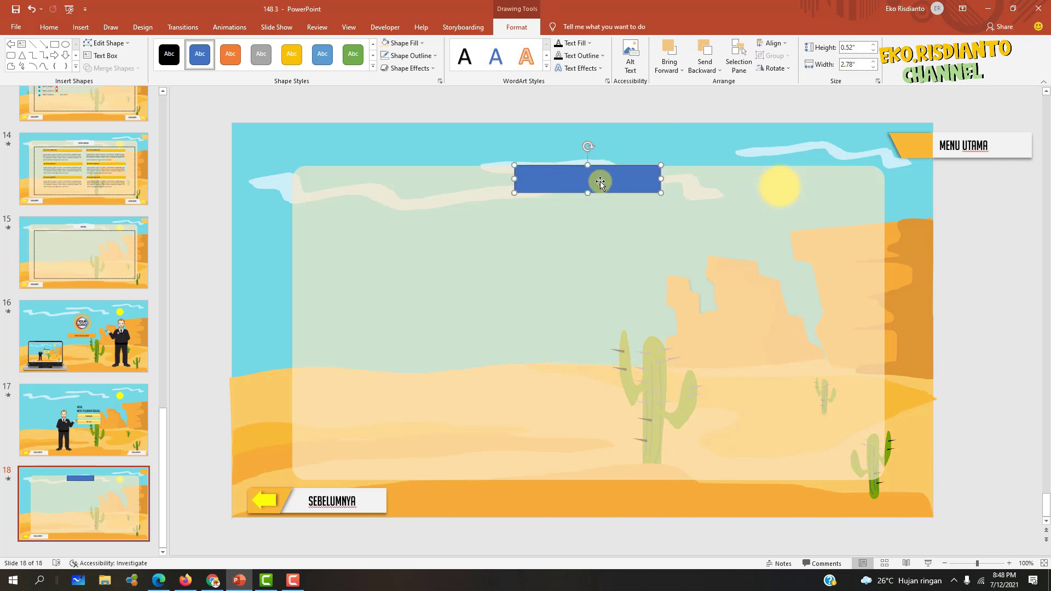
{"action": "left_click", "coordinate": [408, 44]}
{"action": "left_click", "coordinate": [387, 80]}
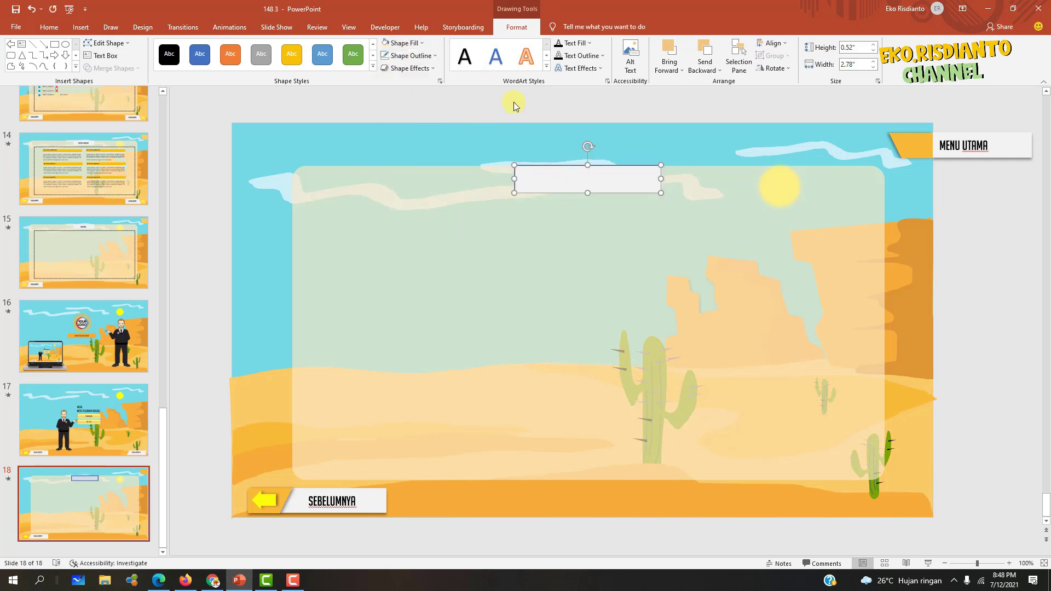
{"action": "left_click", "coordinate": [409, 55]}
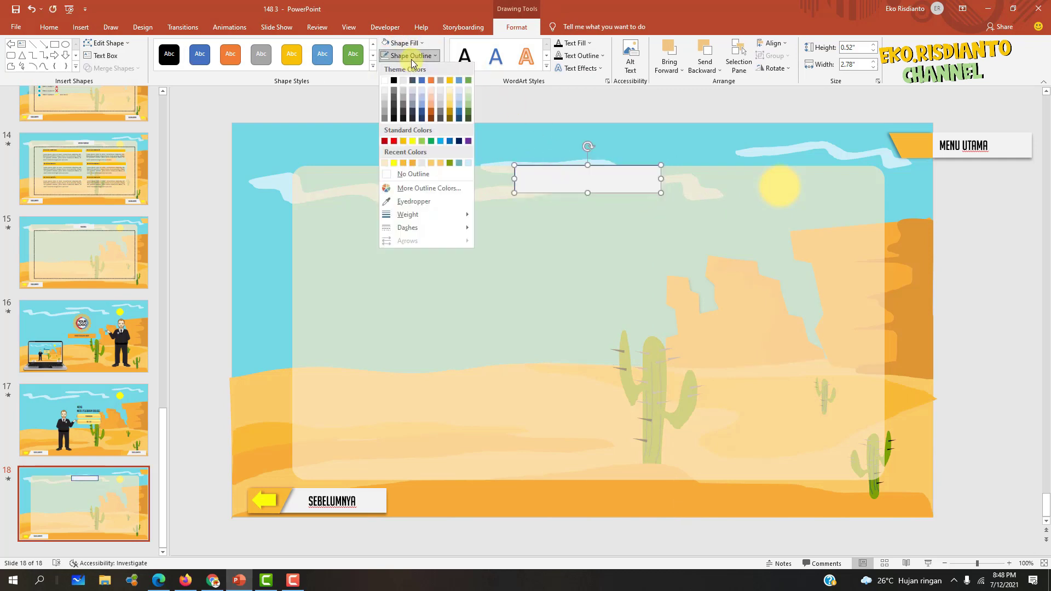
{"action": "left_click", "coordinate": [413, 174]}
Enter PENTUNUK in the box and set its font to BigNoodleTitling.
{"action": "right_click", "coordinate": [580, 179]}
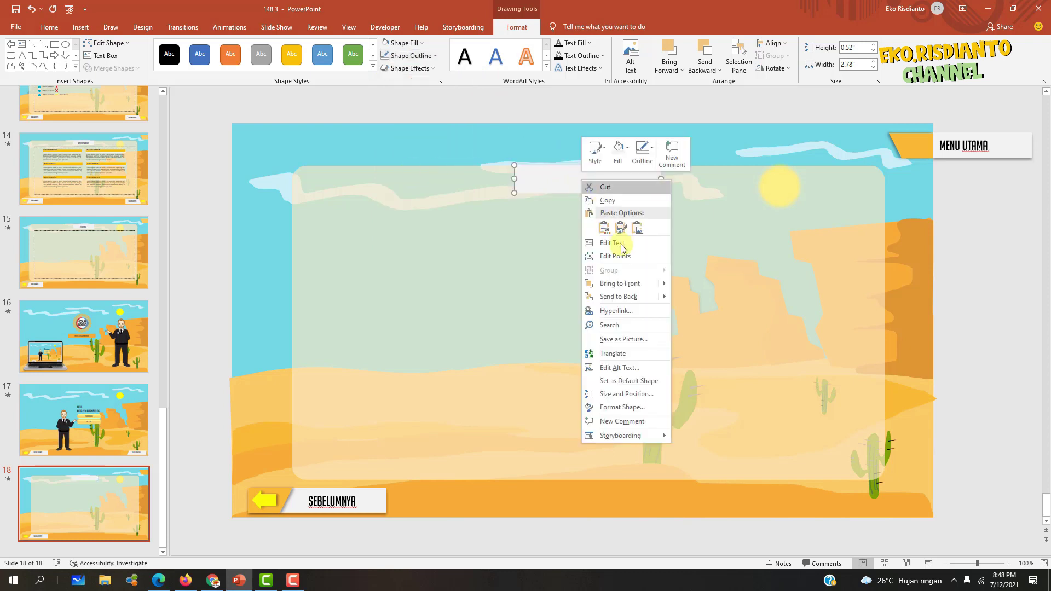
{"action": "left_click", "coordinate": [622, 246]}
{"action": "type", "text": "petunjuk"}
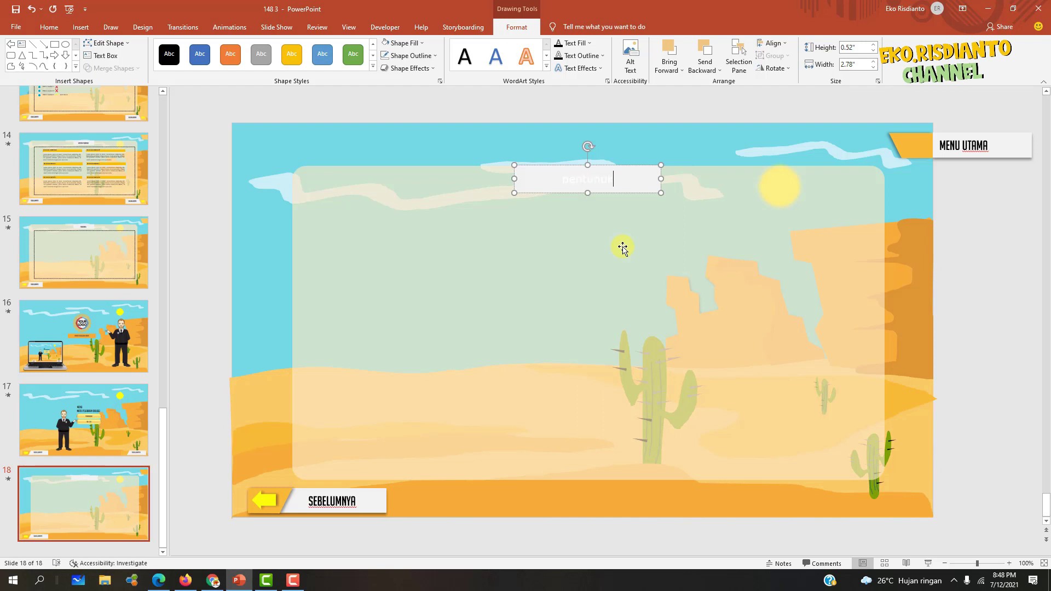
{"action": "key", "text": "ctrl+a"}
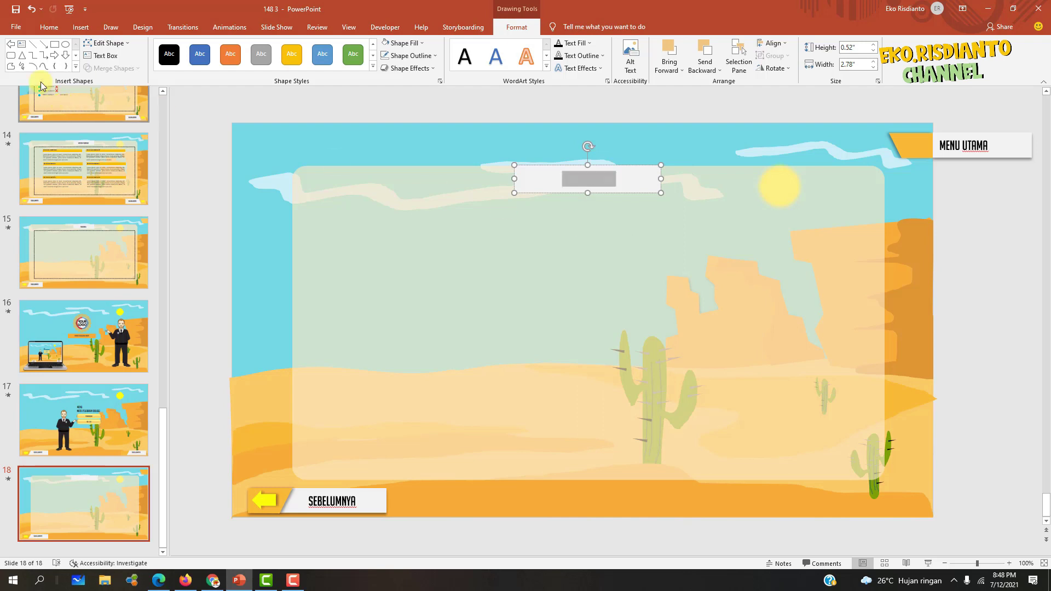
{"action": "left_click", "coordinate": [49, 27]}
{"action": "left_click", "coordinate": [211, 49]}
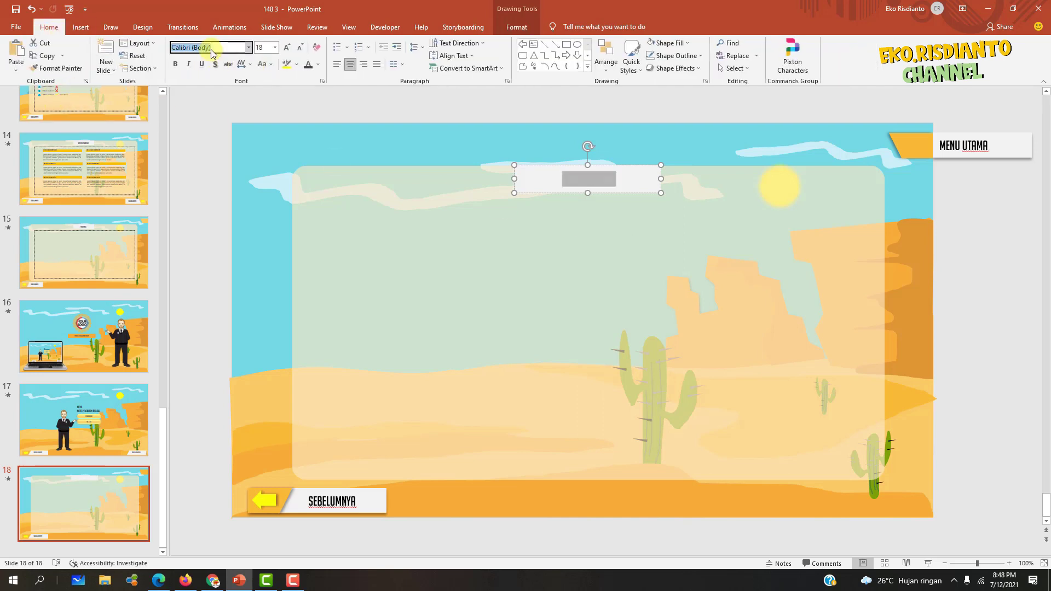
{"action": "type", "text": "BigNoodleTitling"}
{"action": "key", "text": "Return"}
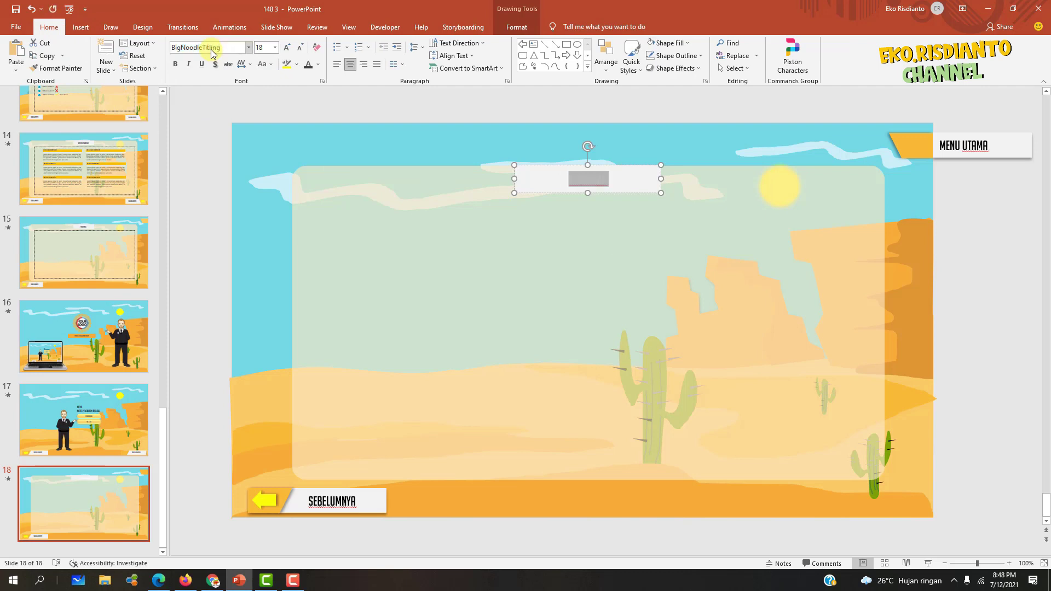
{"action": "left_click", "coordinate": [1007, 267]}
{"action": "left_click", "coordinate": [612, 190]}
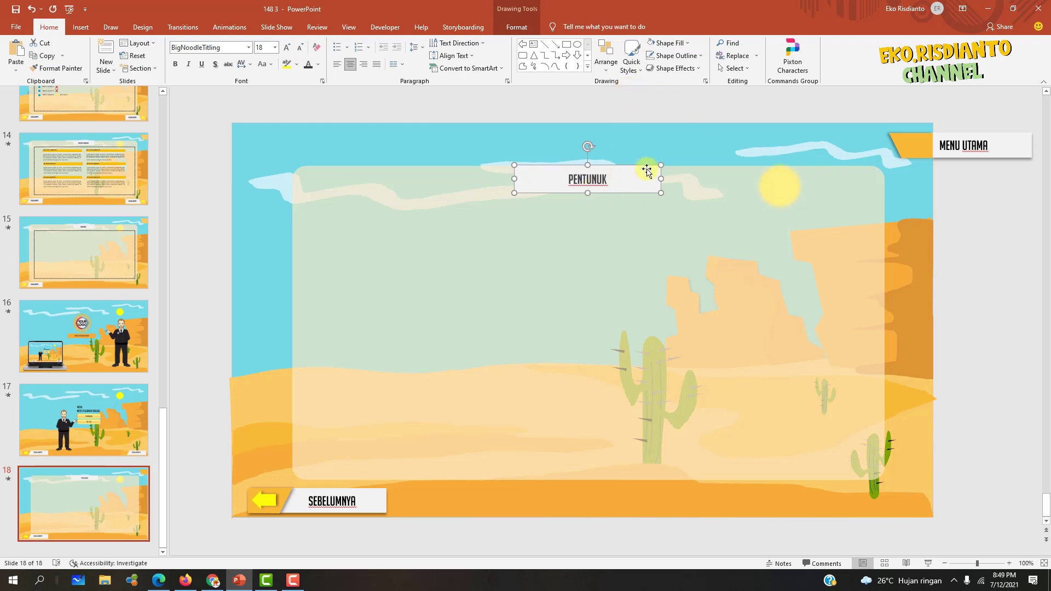
Apply an outer preset shadow to the PENTUNUK title box.
{"action": "right_click", "coordinate": [650, 189]}
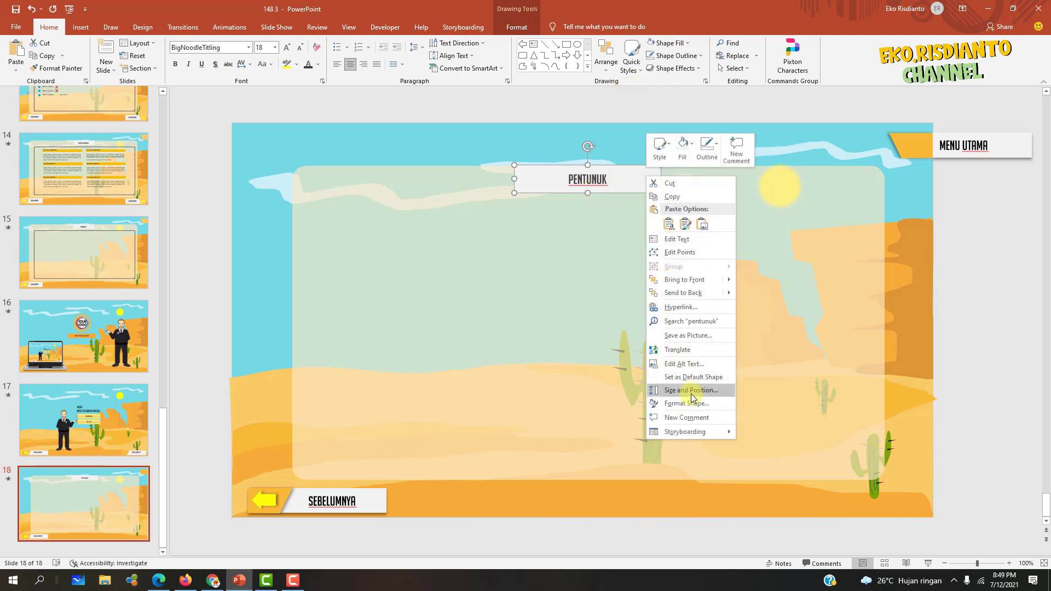
{"action": "left_click", "coordinate": [686, 403]}
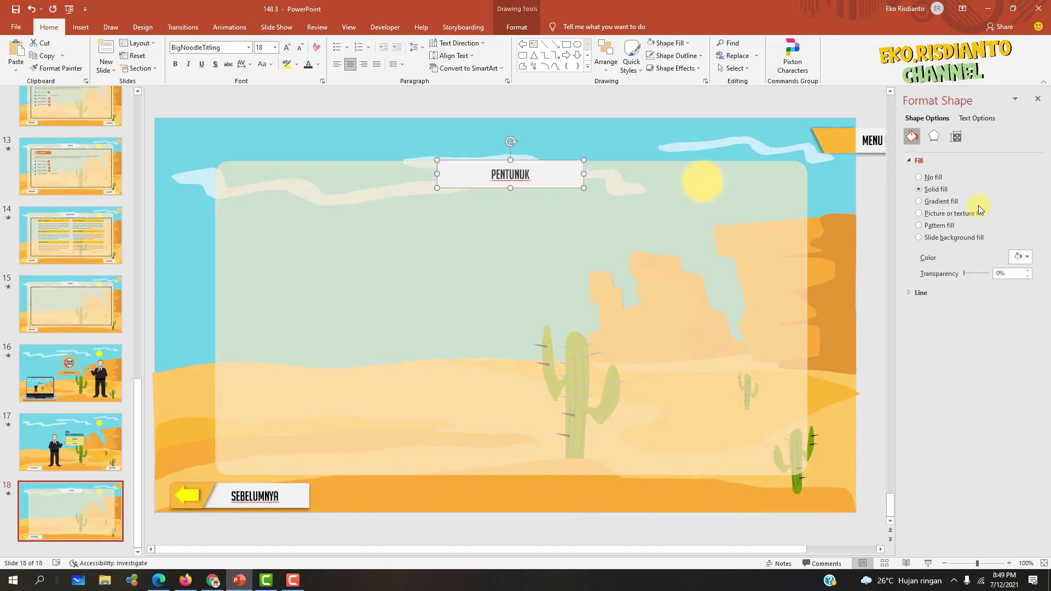
{"action": "left_click", "coordinate": [935, 137]}
{"action": "left_click", "coordinate": [1021, 175]}
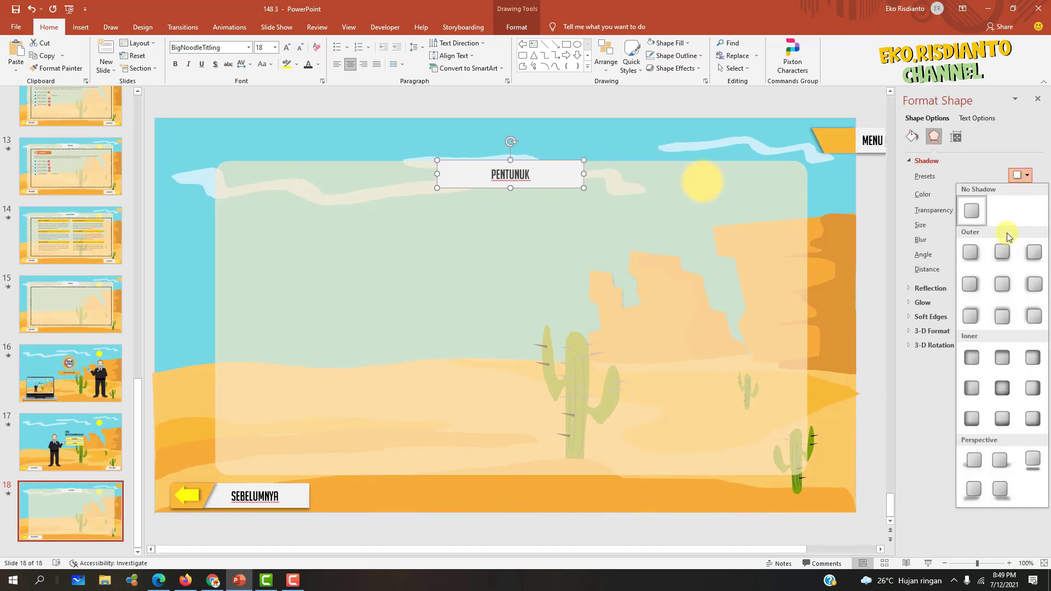
{"action": "left_click", "coordinate": [1000, 254]}
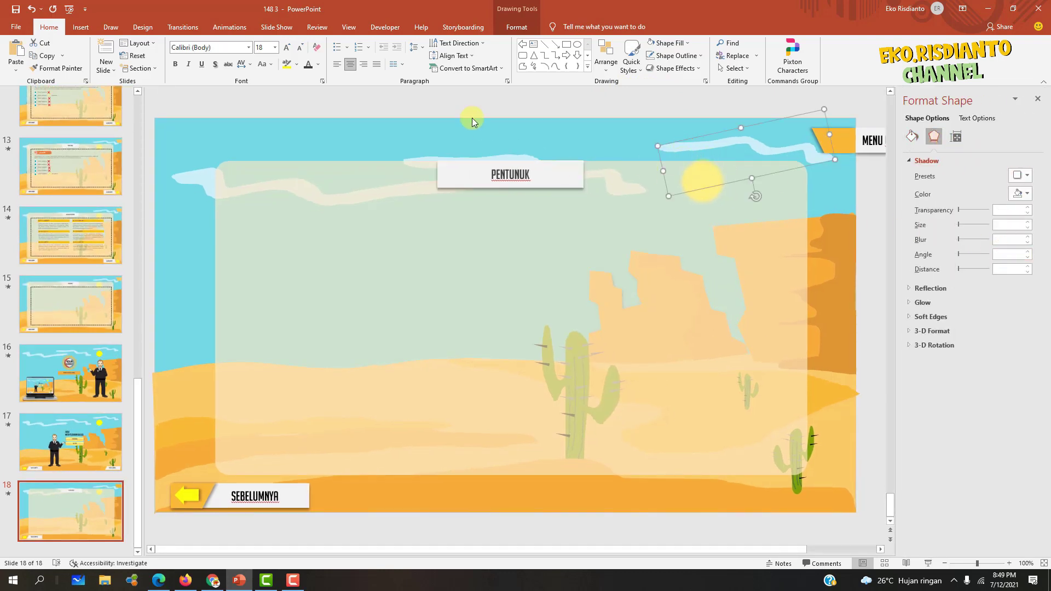
{"action": "left_click", "coordinate": [452, 104]}
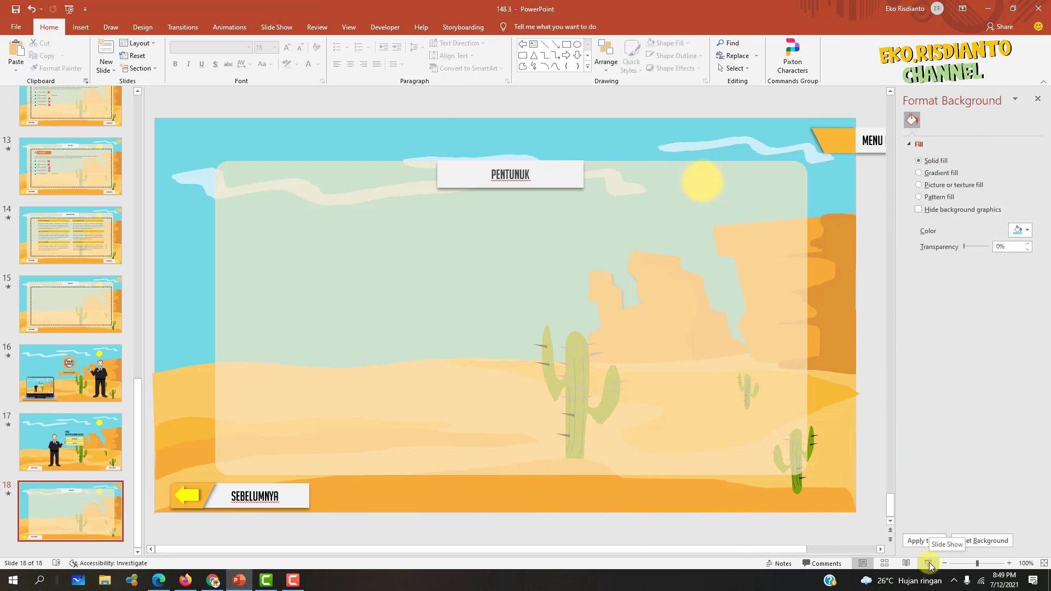
Play from slide 16, follow PENTUNJUK to the instructions slide, and end the show.
{"action": "left_click", "coordinate": [23, 380]}
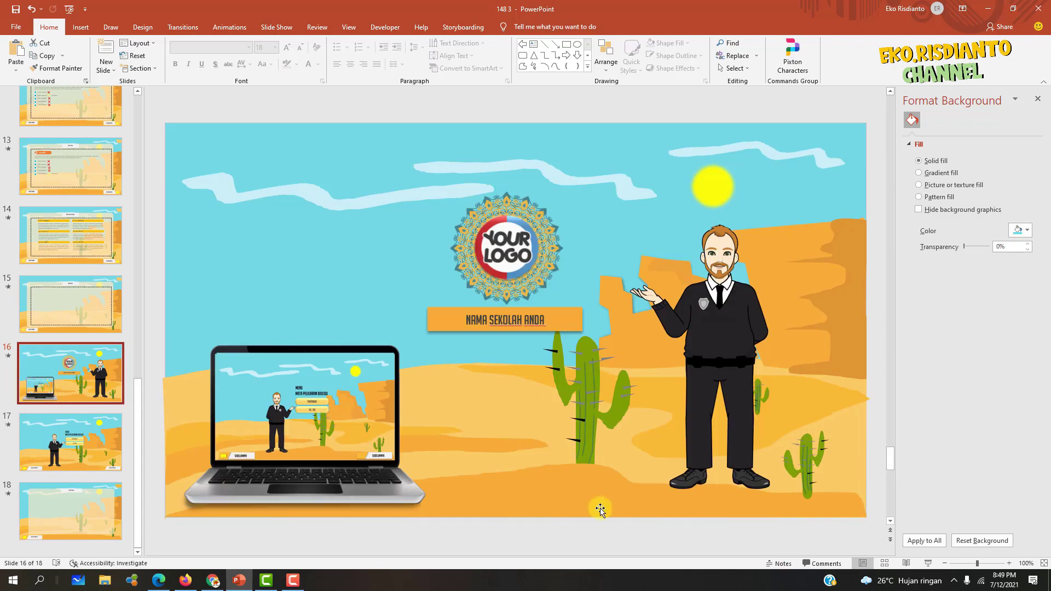
{"action": "left_click", "coordinate": [927, 563]}
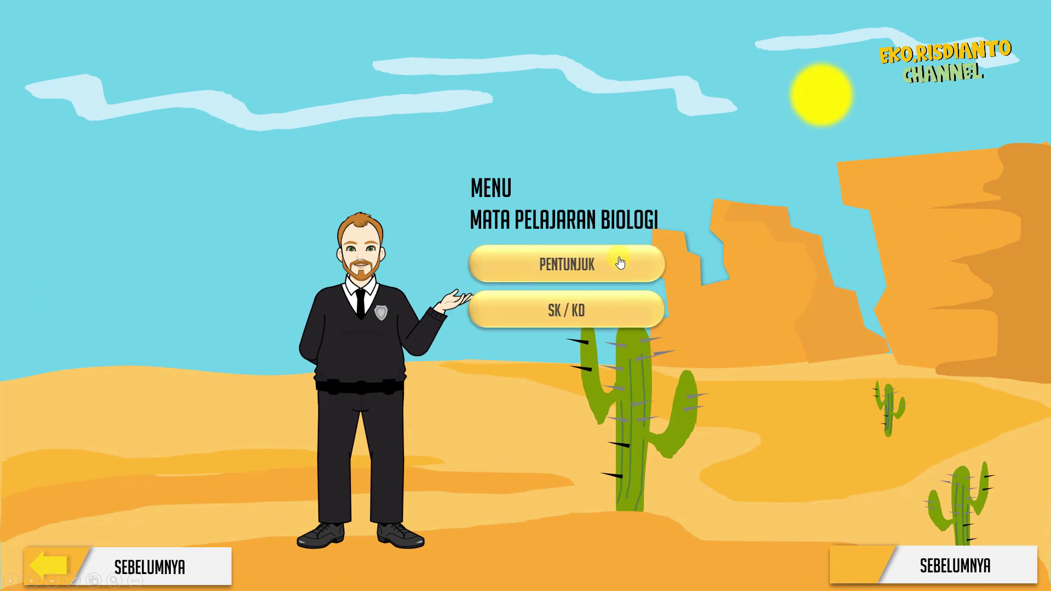
{"action": "left_click", "coordinate": [628, 266]}
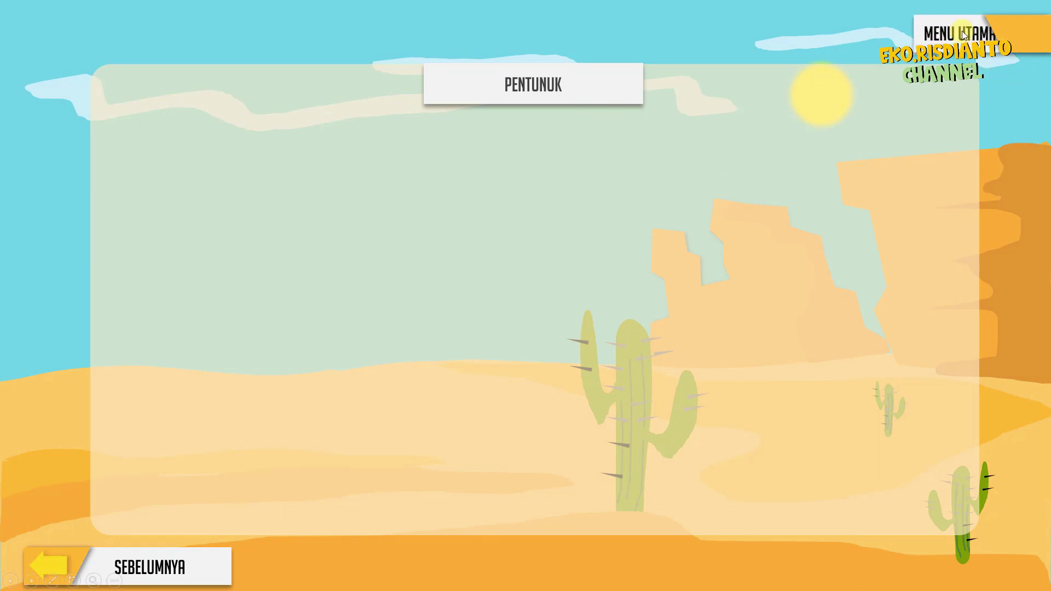
{"action": "left_click", "coordinate": [956, 45]}
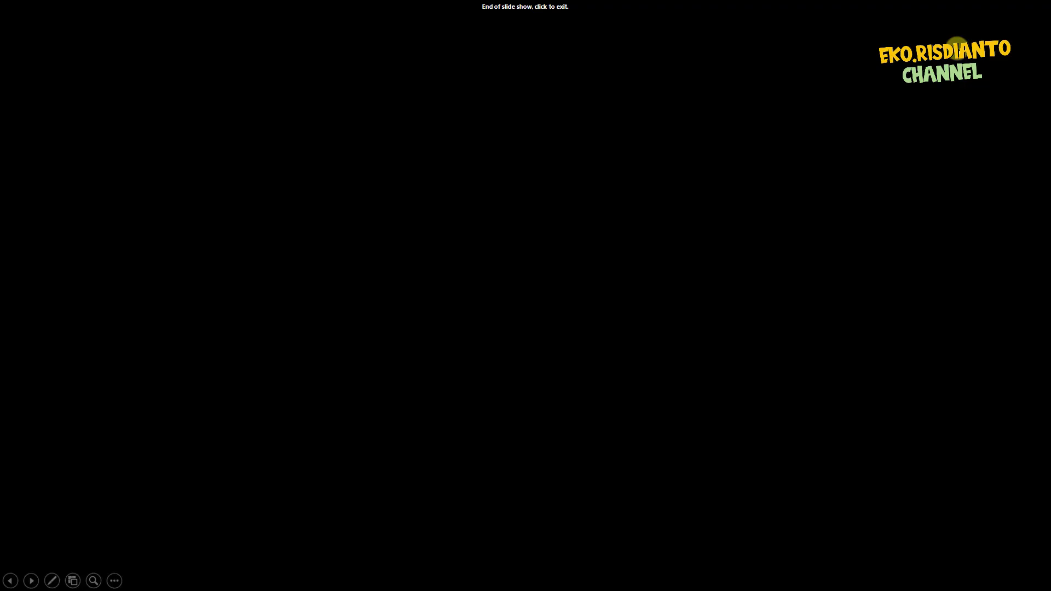
{"action": "left_click", "coordinate": [919, 141]}
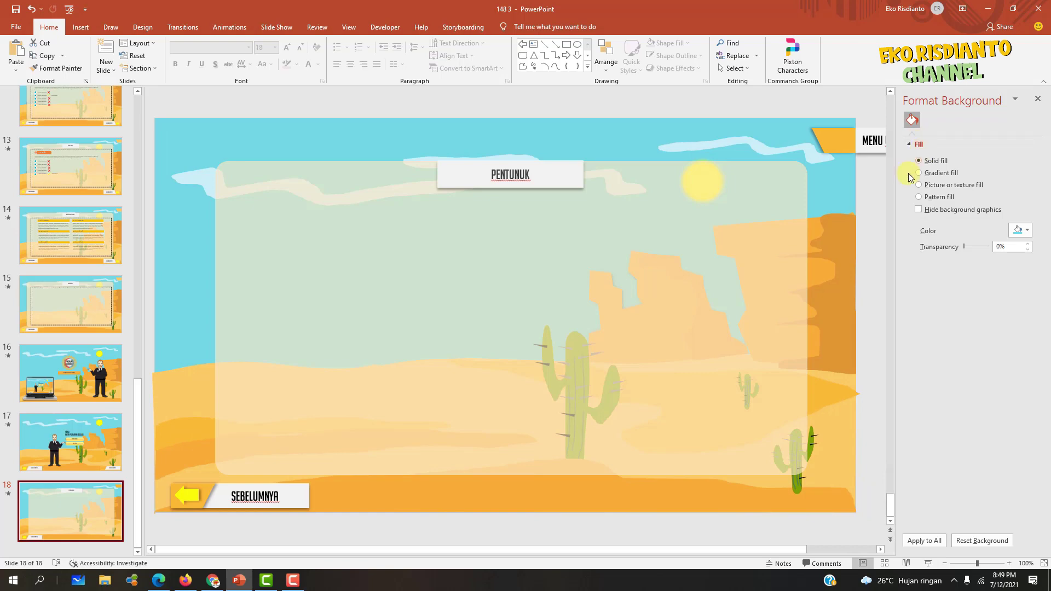
Play from slide 18 and confirm MENU UTAMA returns to the menu slide.
{"action": "left_click", "coordinate": [927, 563]}
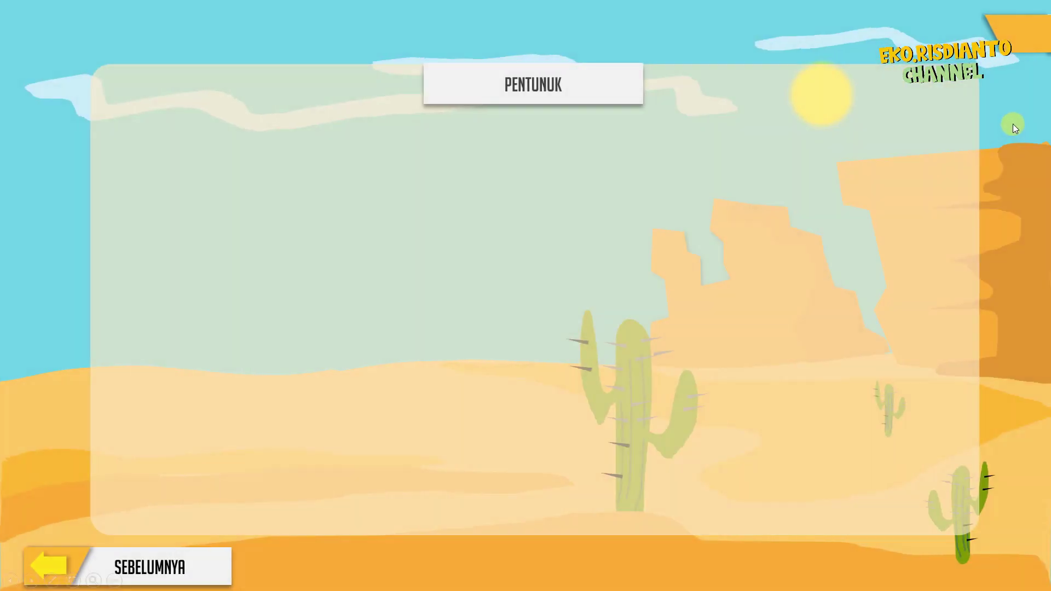
{"action": "left_click", "coordinate": [1002, 88]}
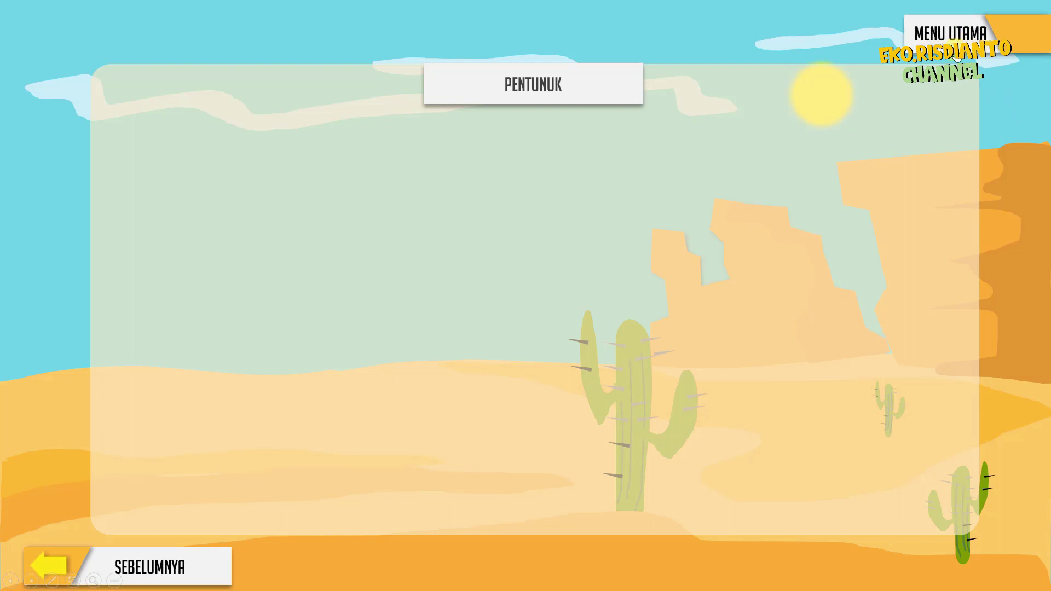
{"action": "left_click", "coordinate": [953, 55]}
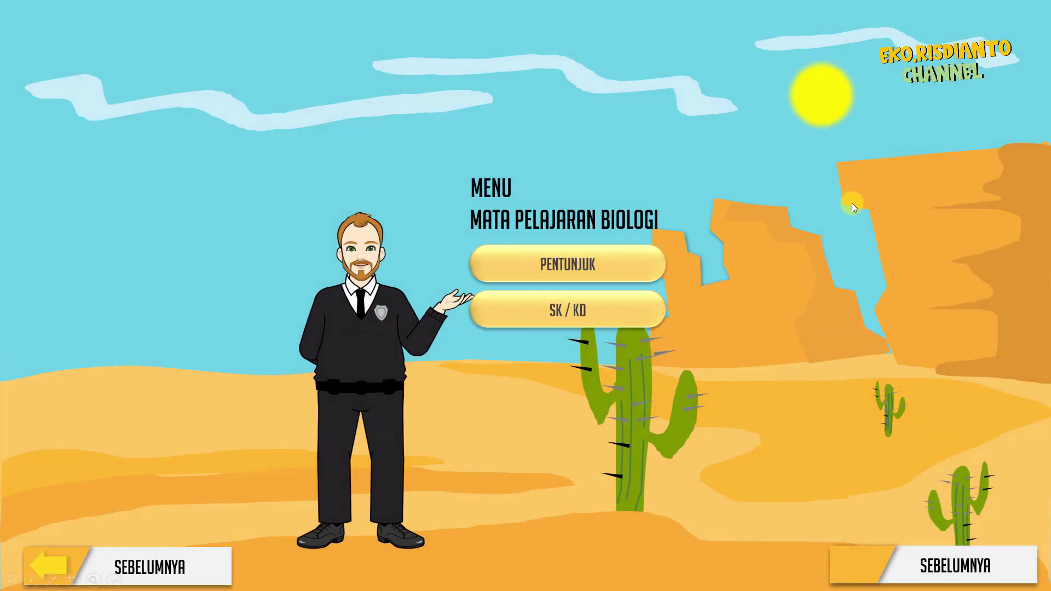
{"action": "key", "text": "Escape"}
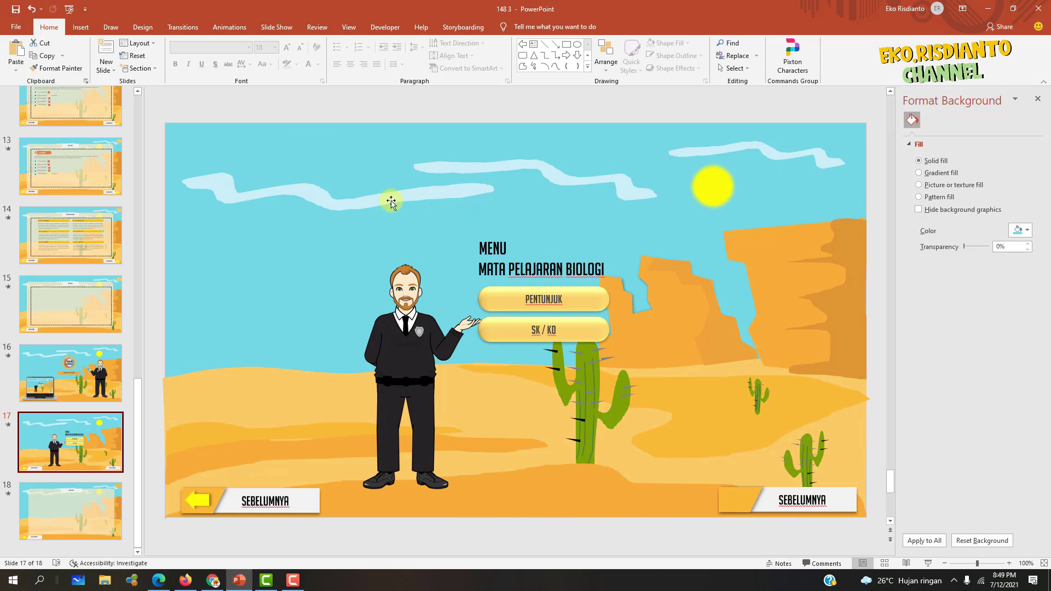
Browse slides 3, 4, 5, 16 and 17, ending back on slide 18.
{"action": "mouse_move", "coordinate": [140, 390]}
{"action": "left_mouse_down"}
{"action": "mouse_move", "coordinate": [183, 200]}
{"action": "mouse_move", "coordinate": [181, 100]}
{"action": "left_mouse_up"}
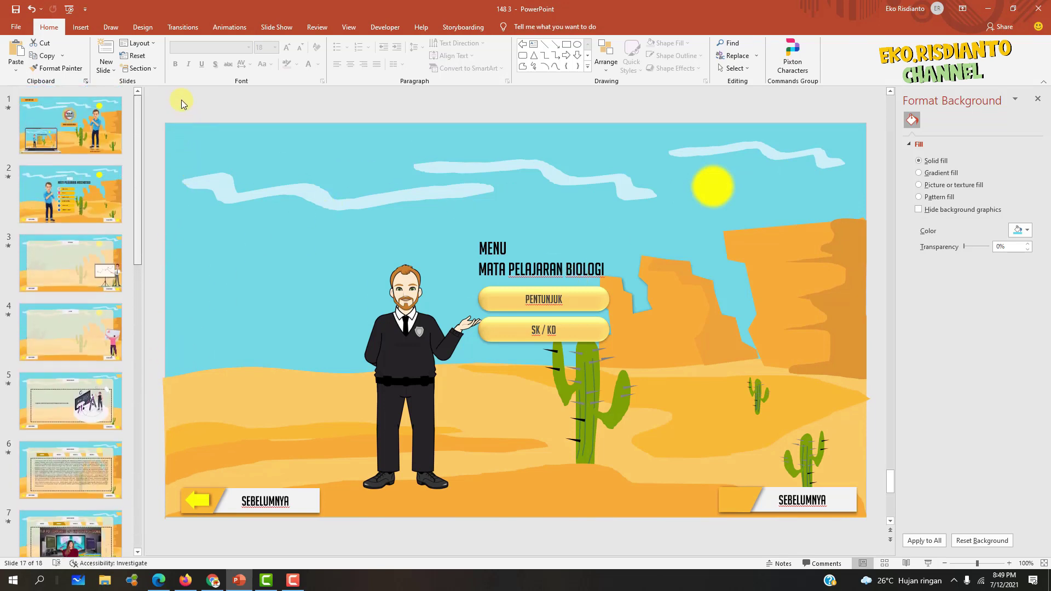
{"action": "mouse_move", "coordinate": [139, 133]}
{"action": "left_mouse_down"}
{"action": "mouse_move", "coordinate": [139, 155]}
{"action": "mouse_move", "coordinate": [139, 118]}
{"action": "left_mouse_up"}
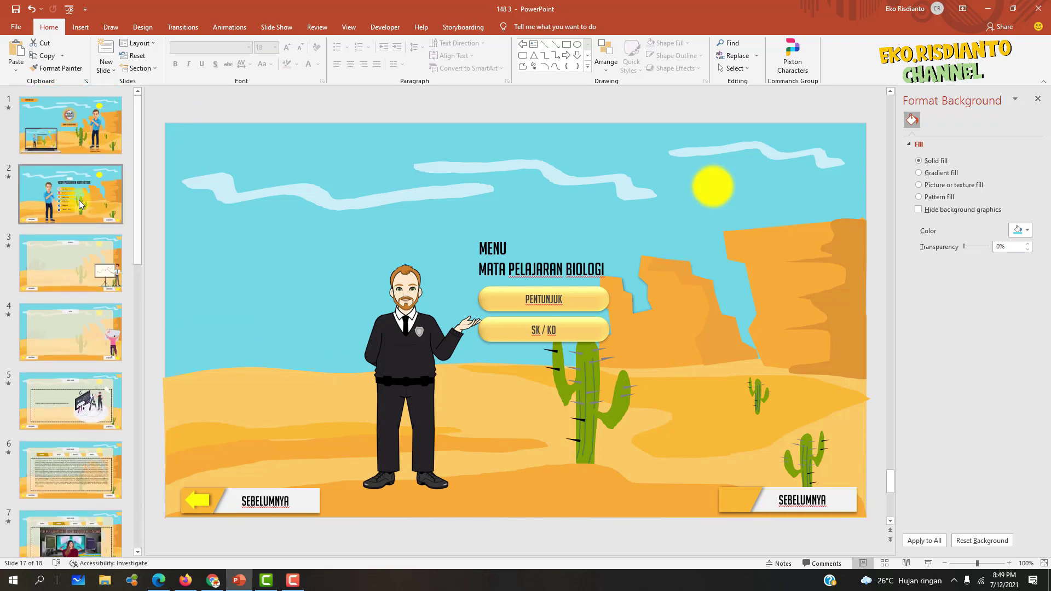
{"action": "left_click", "coordinate": [78, 245]}
{"action": "left_click", "coordinate": [87, 355]}
{"action": "left_click", "coordinate": [93, 426]}
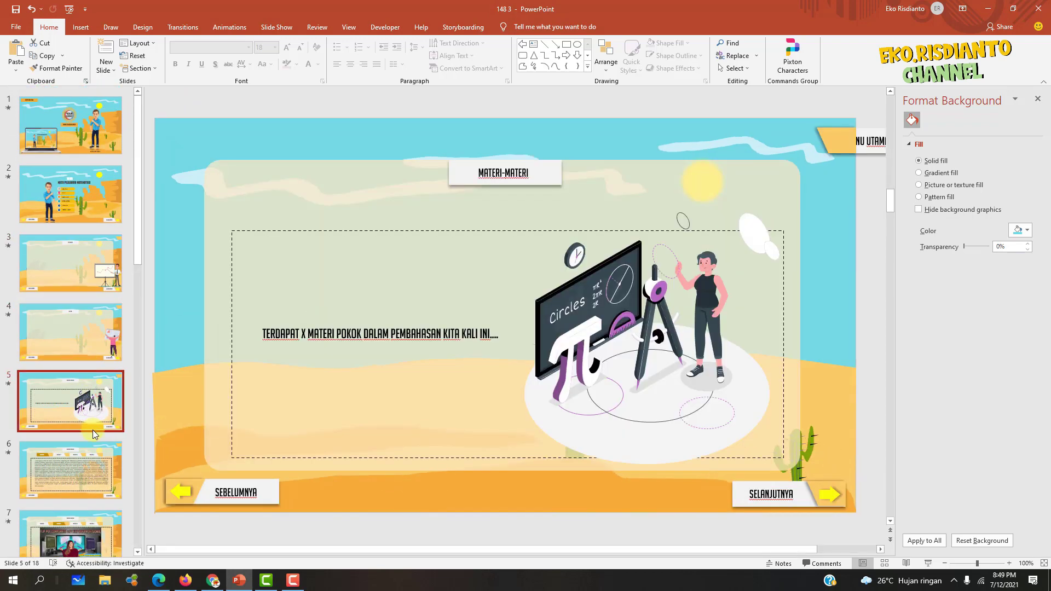
{"action": "left_click_drag", "start_coordinate": [136, 191], "coordinate": [133, 478]}
{"action": "left_click", "coordinate": [87, 380]}
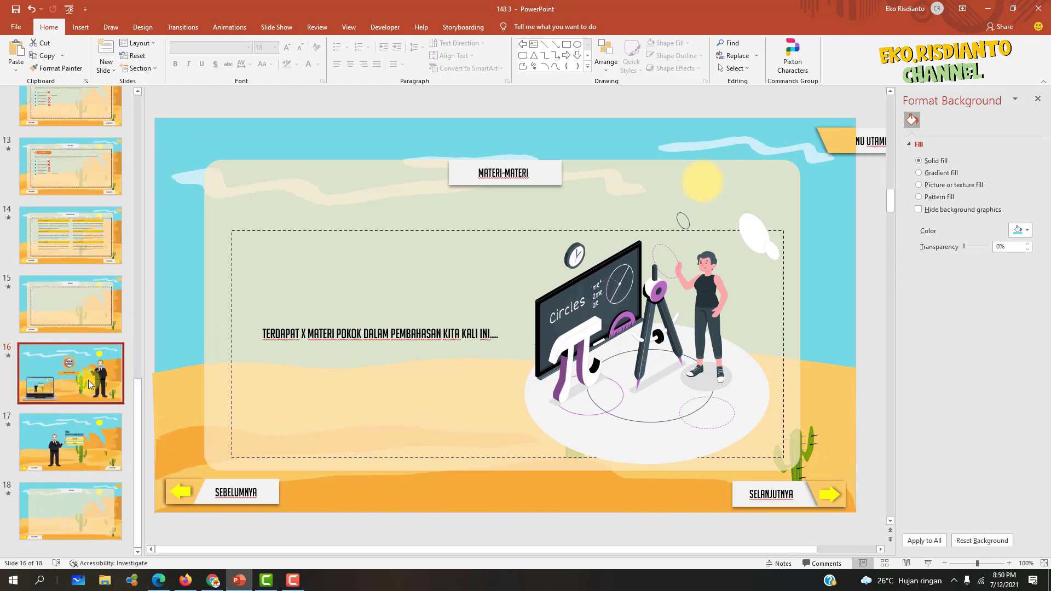
{"action": "left_click", "coordinate": [93, 428]}
{"action": "left_click", "coordinate": [85, 501]}
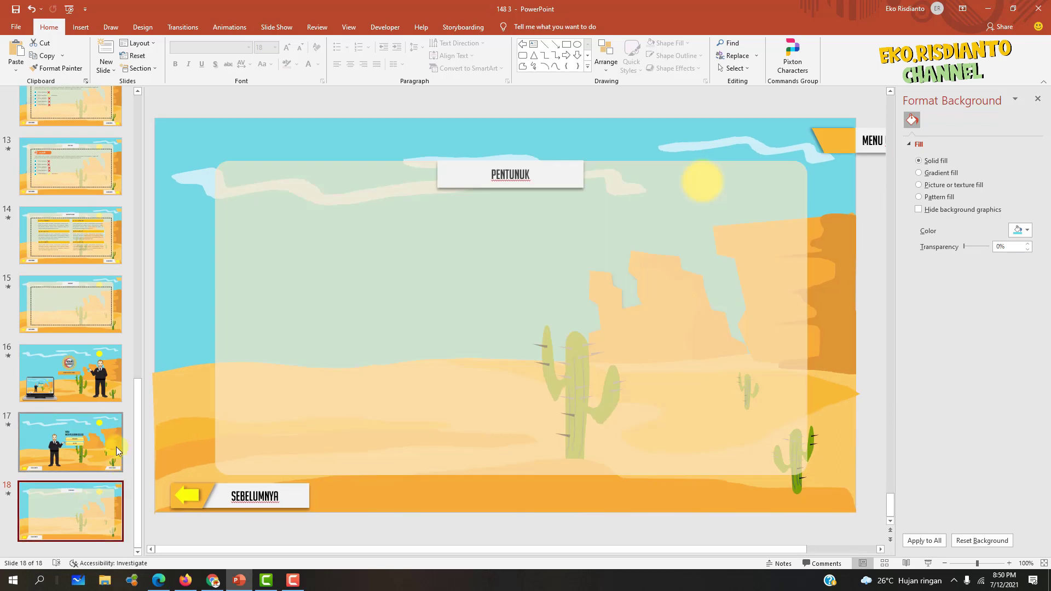